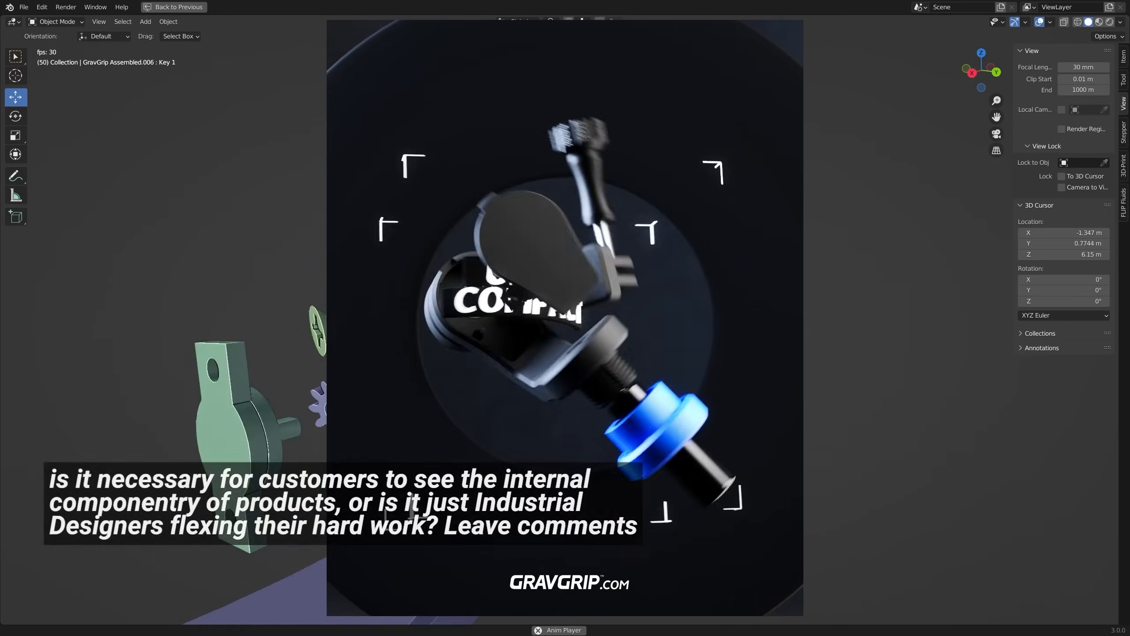
Play back the exploded-view animation of the stabilizer assembly in the viewport
key(space)
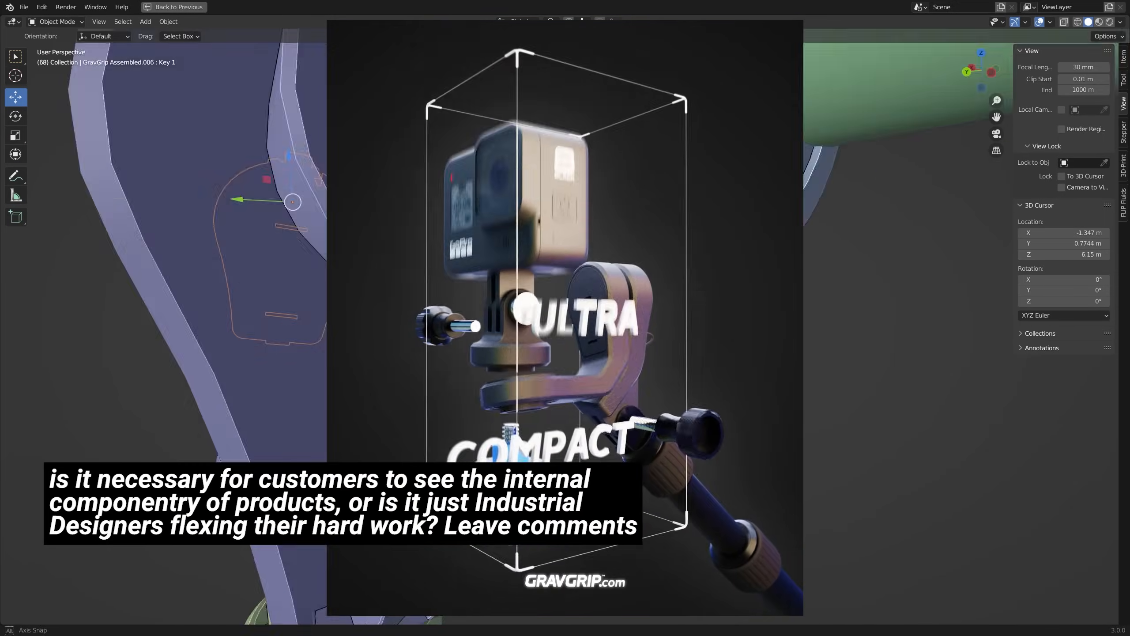
key(space)
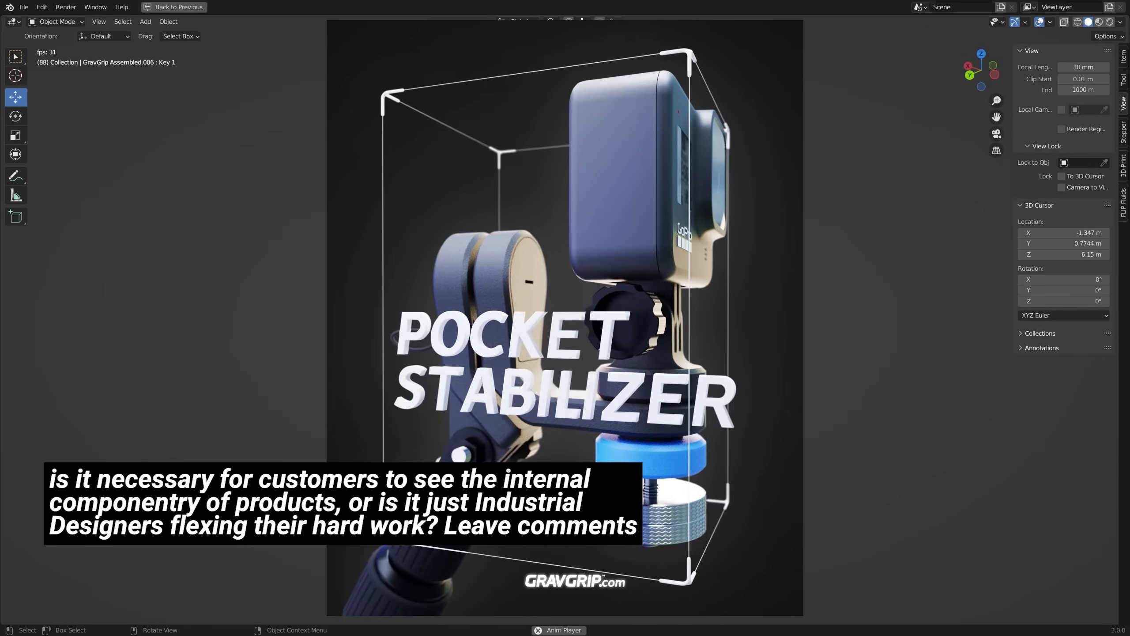
key(space)
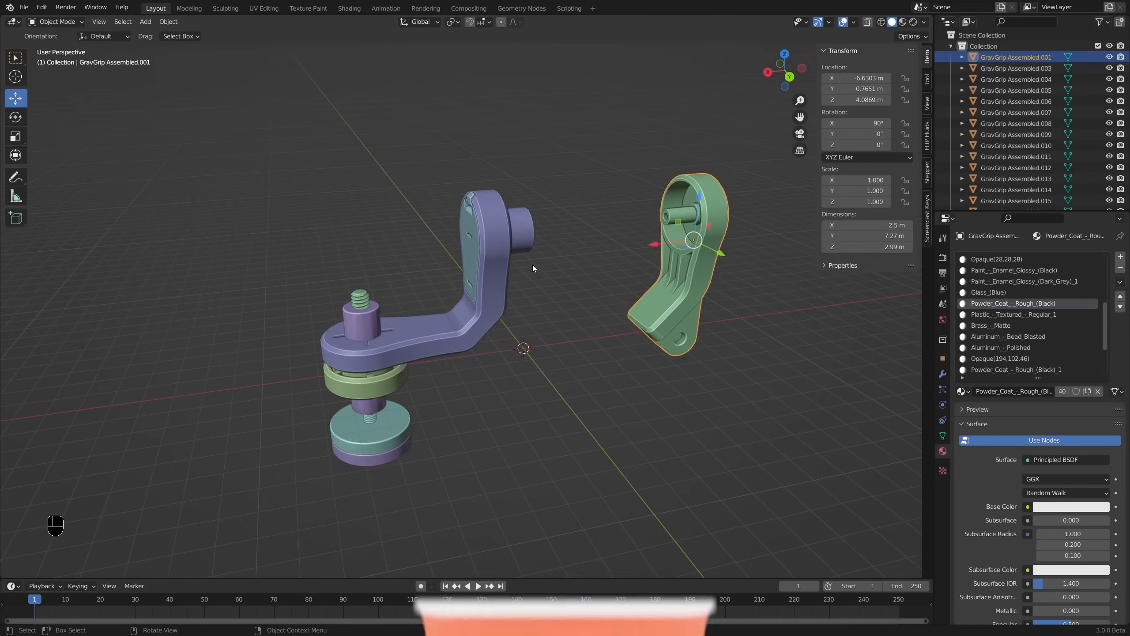
Examine the stabilizer's arm and the screw and weight parts below it, selecting individual components from several angles
click(392, 334)
middle_drag(391, 334, 476, 344)
shift+click(387, 352)
key(g)
scroll(397, 385, up, 3)
click(365, 421)
middle_drag(365, 421, 367, 338)
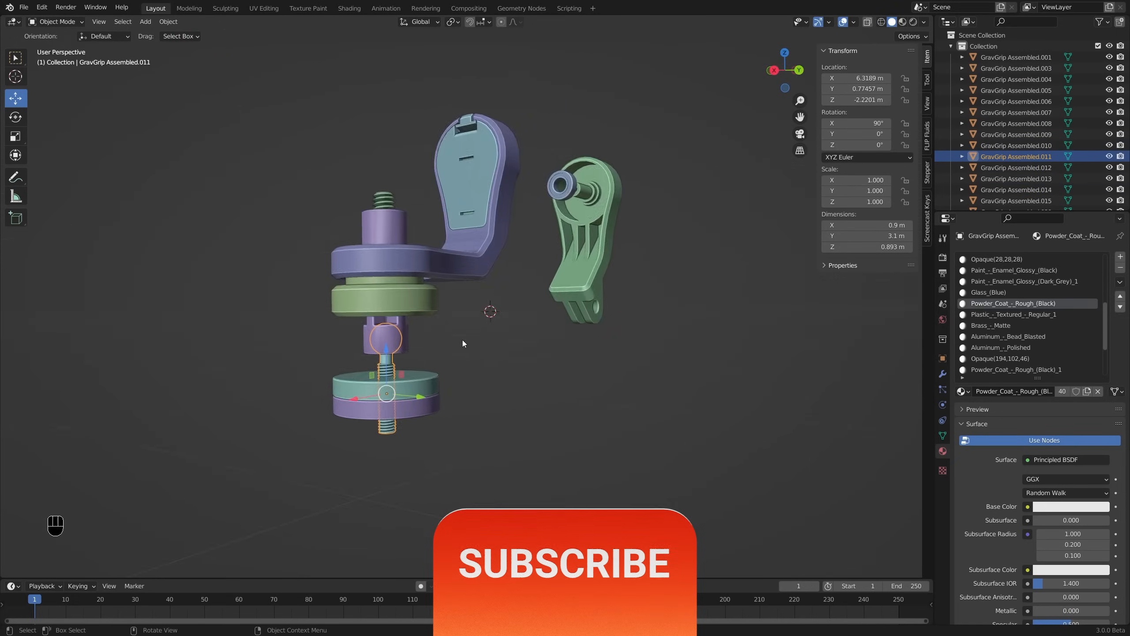
key(period)
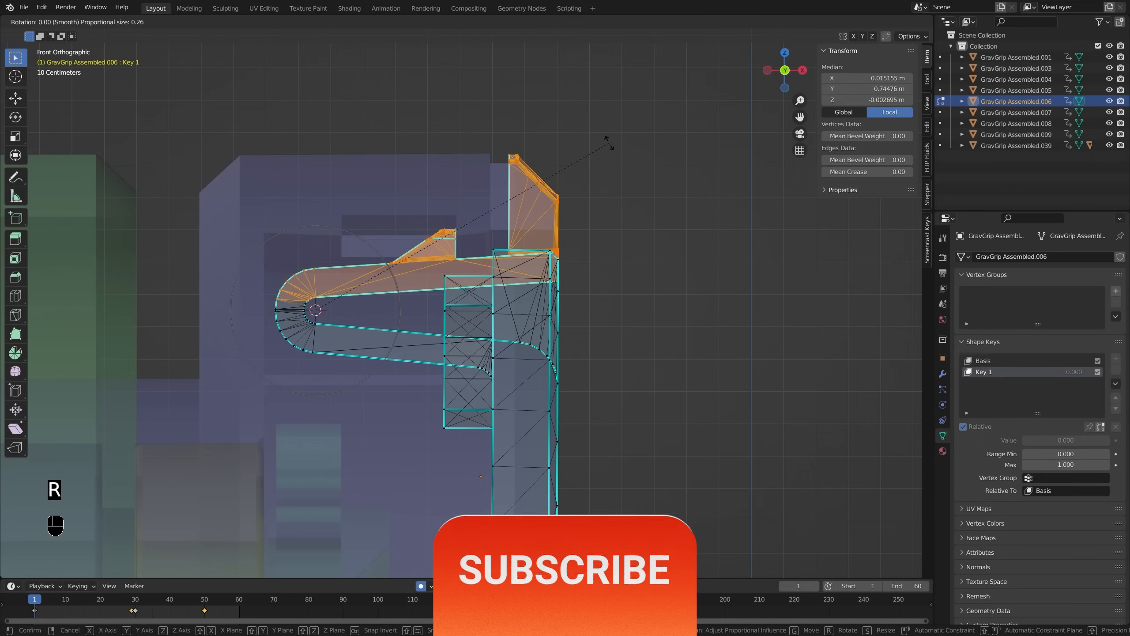
Rotate the clip's selected upper geometry downward in Key 1 with proportional editing, return to Object Mode and turn off X-ray
right_click(483, 226)
scroll(480, 228, up, 4)
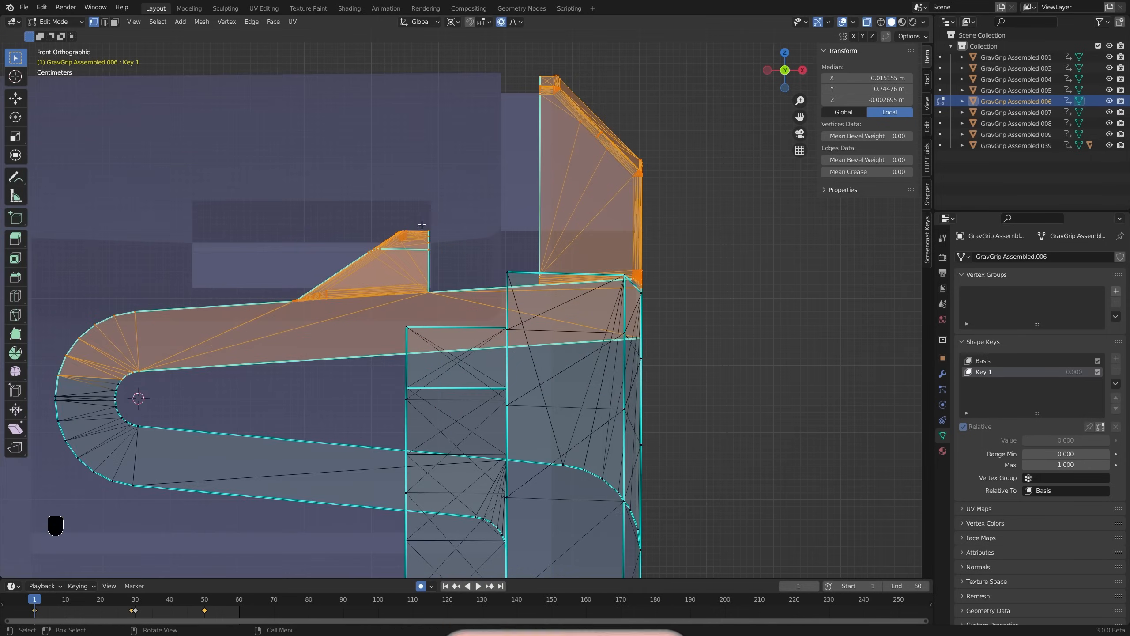
scroll(458, 231, down, 2)
key(r)
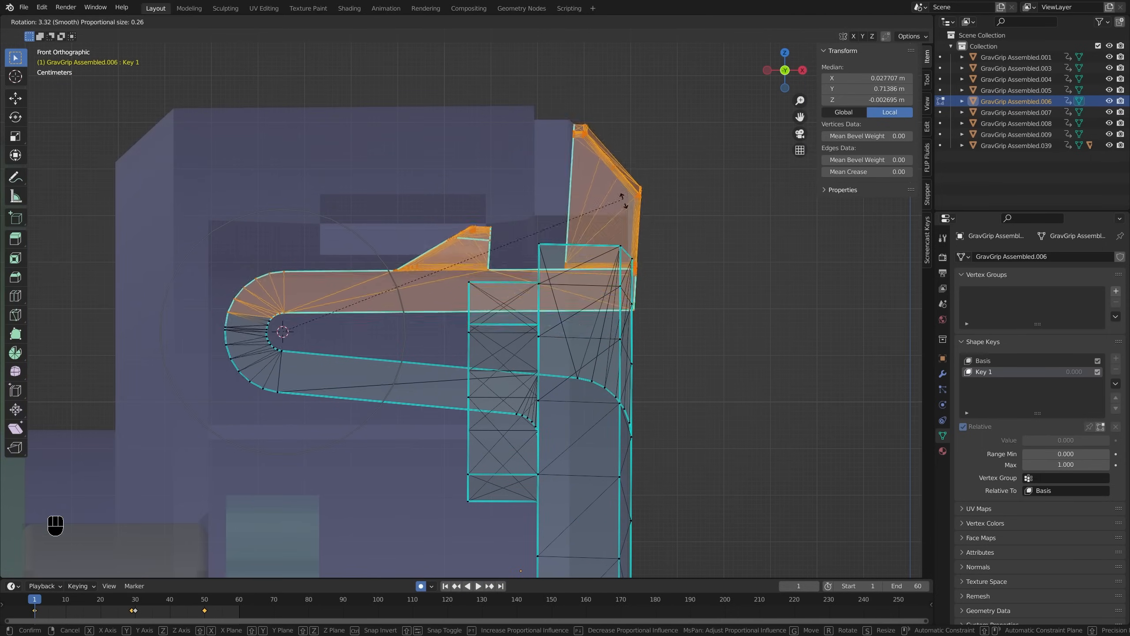
click(625, 240)
scroll(604, 360, down, 2)
key(Tab)
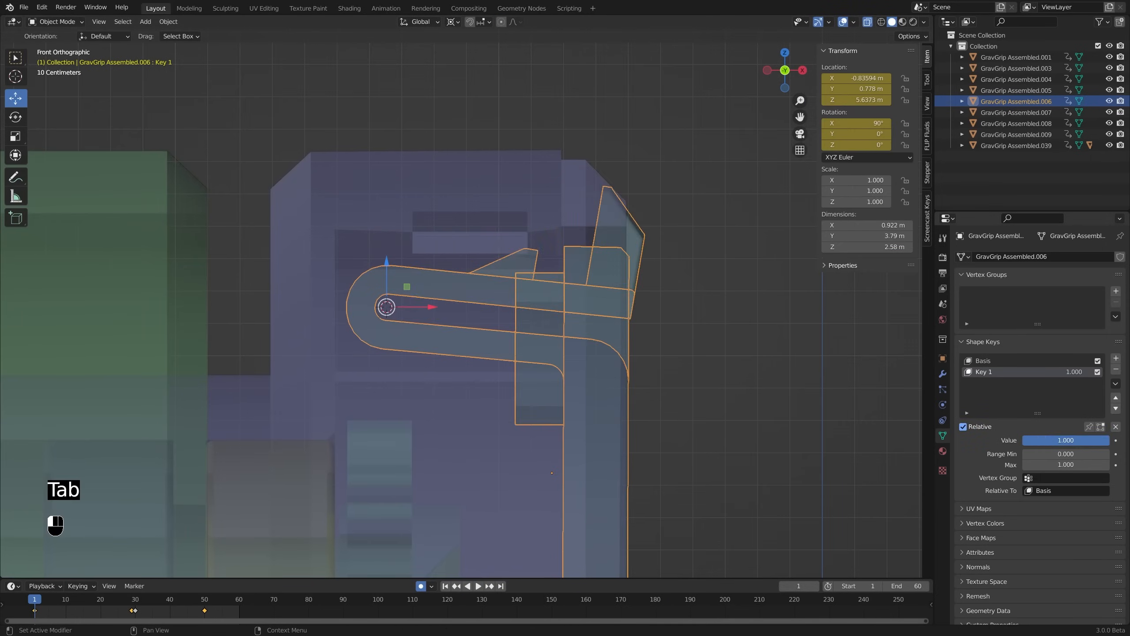
key(alt+z)
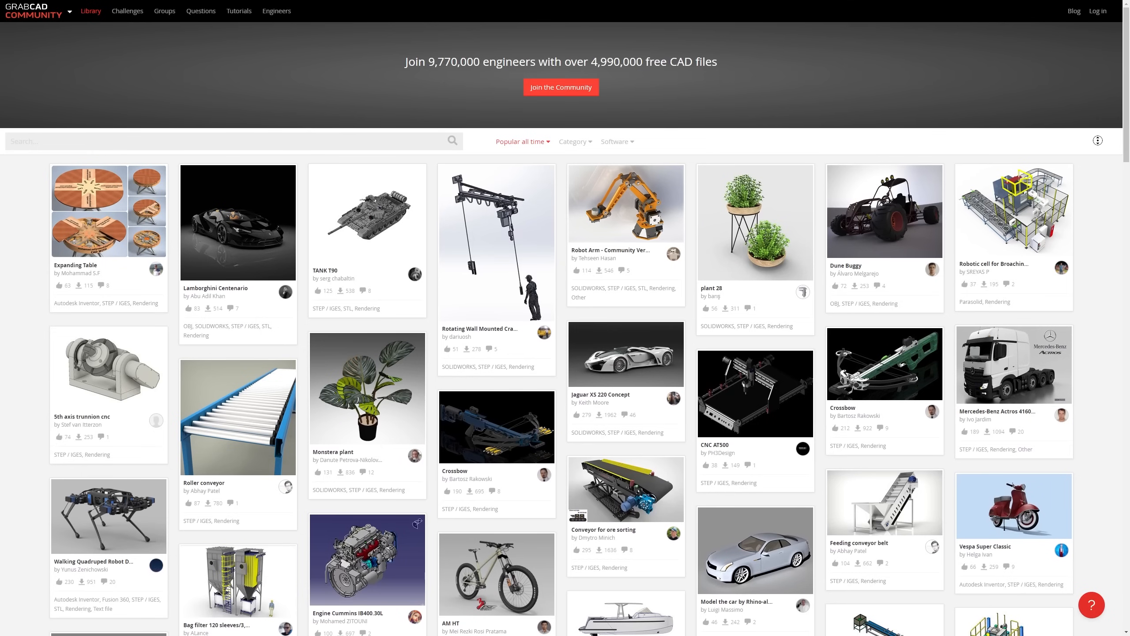
Browse the all-time popular CAD models in the GrabCAD Community library
scroll(1097, 151, down, 2)
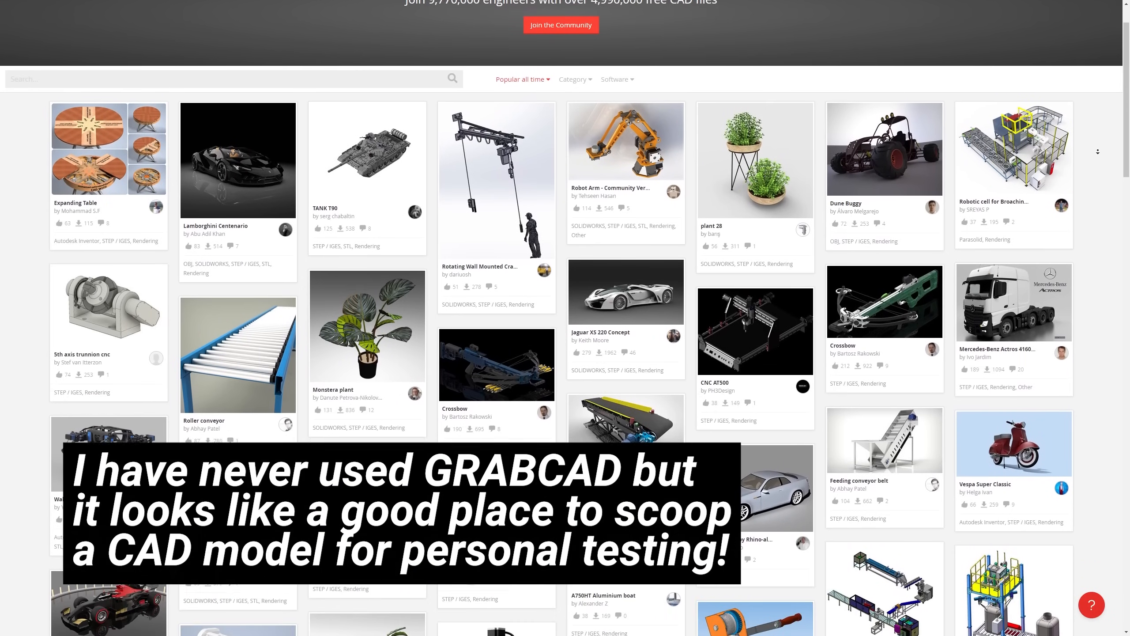
scroll(1097, 151, down, 3)
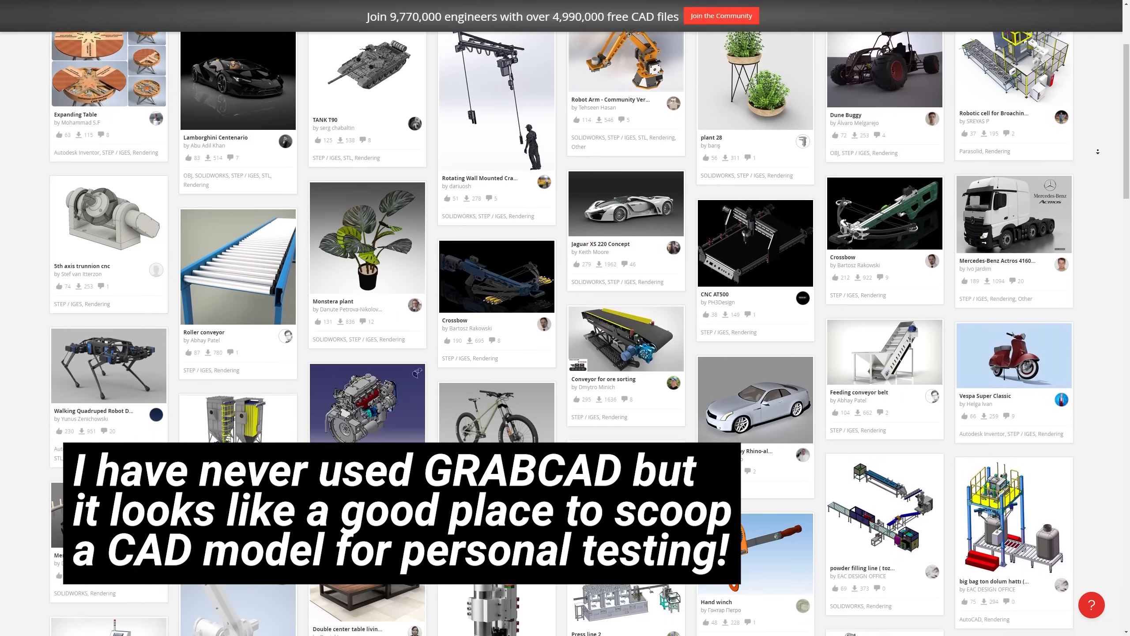
scroll(1097, 152, down, 3)
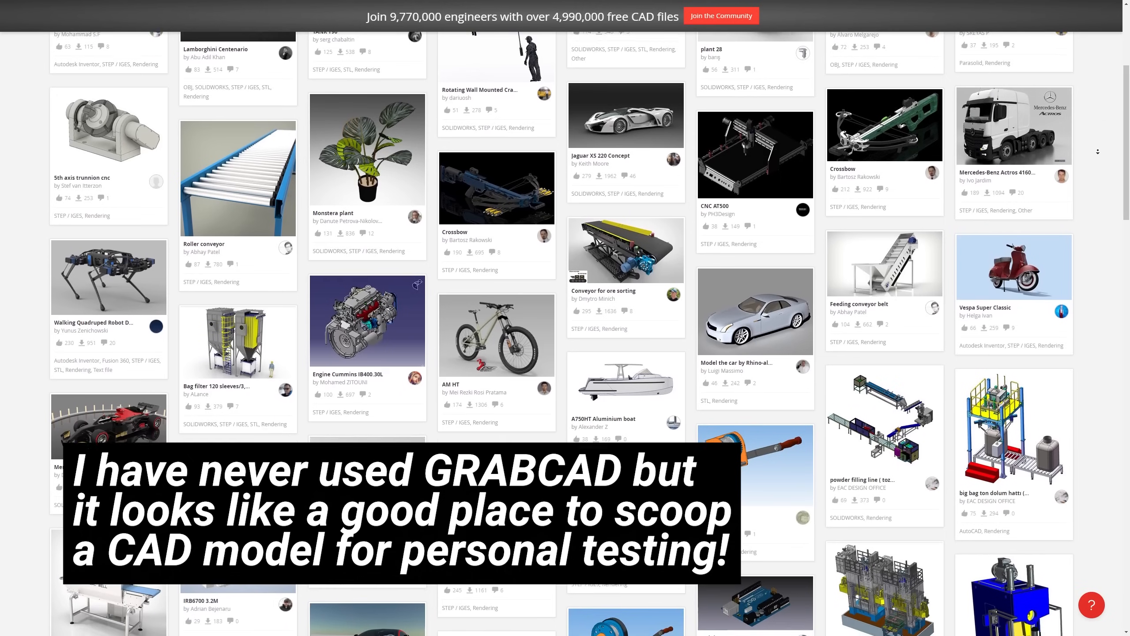
scroll(1097, 152, down, 3)
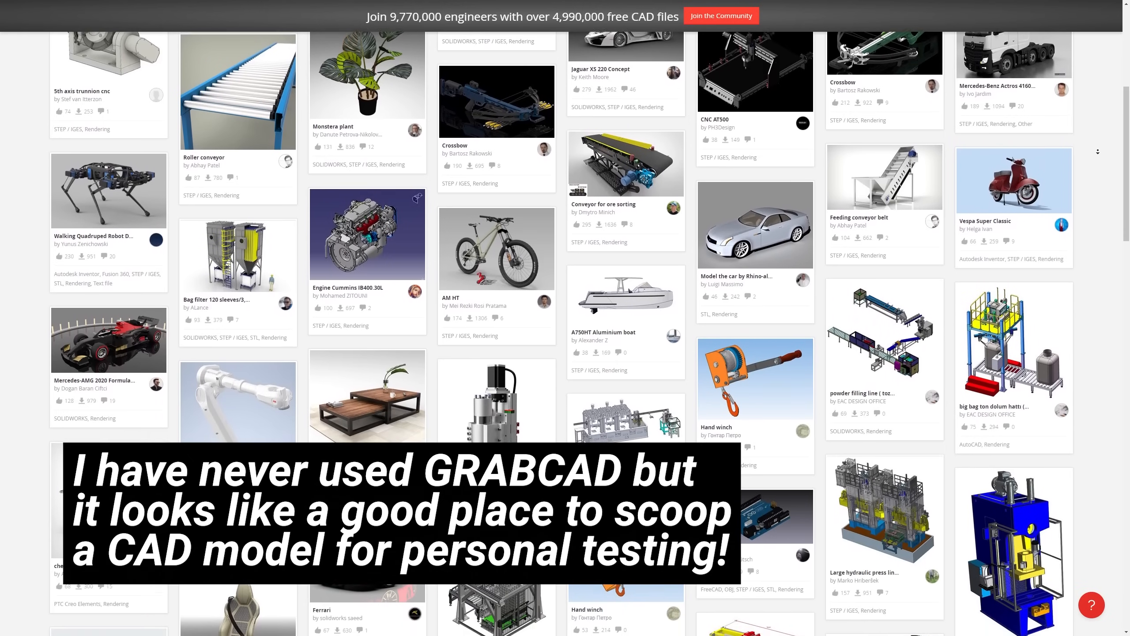
scroll(1097, 152, down, 3)
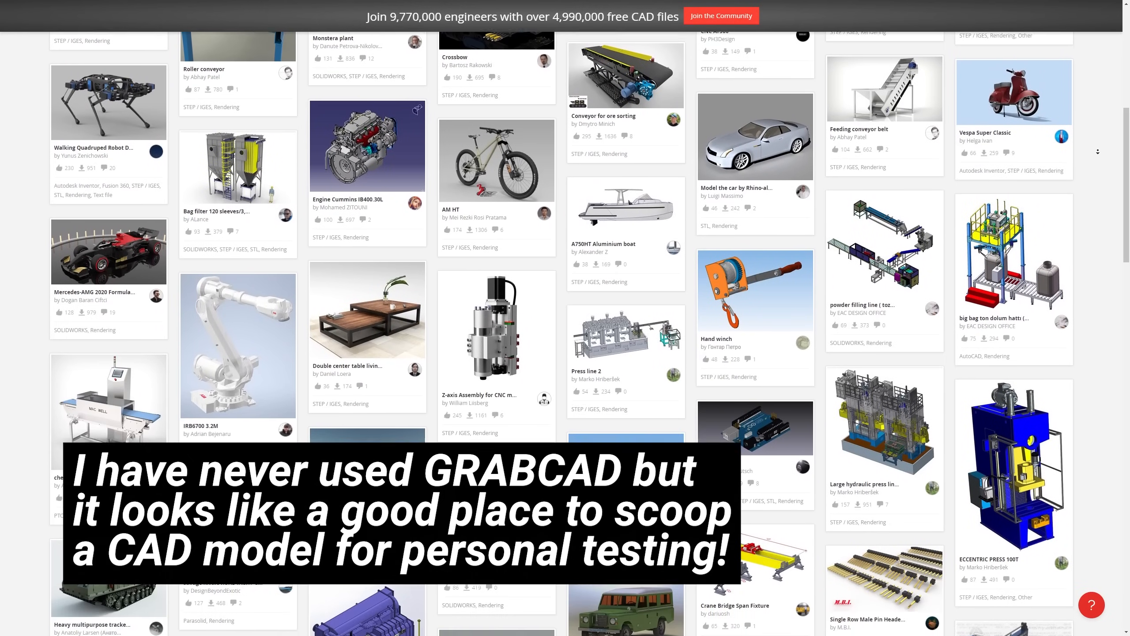
scroll(1098, 151, down, 3)
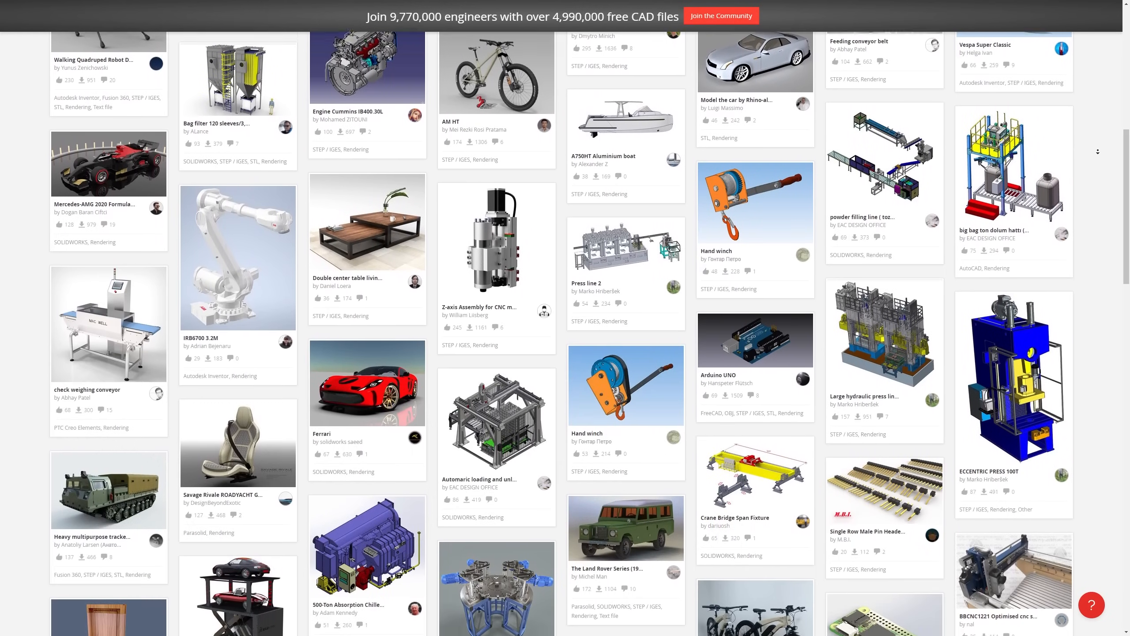
scroll(1097, 151, down, 2)
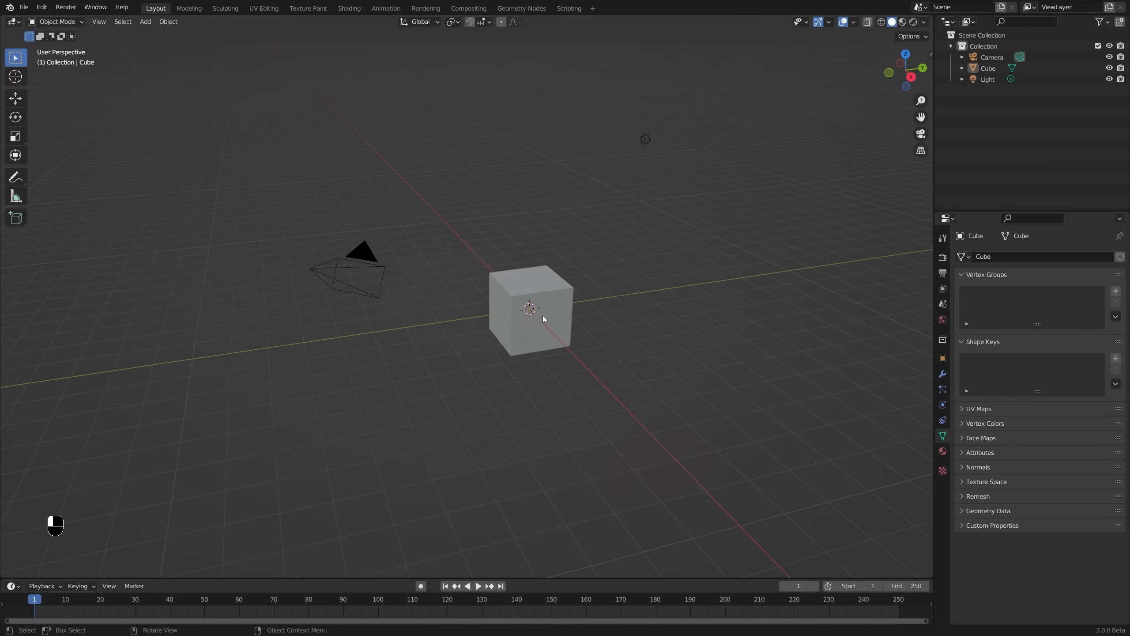
In Blender, delete the default cube, camera and light from the new scene
shift+click(543, 318)
middle_drag(546, 323, 667, 317)
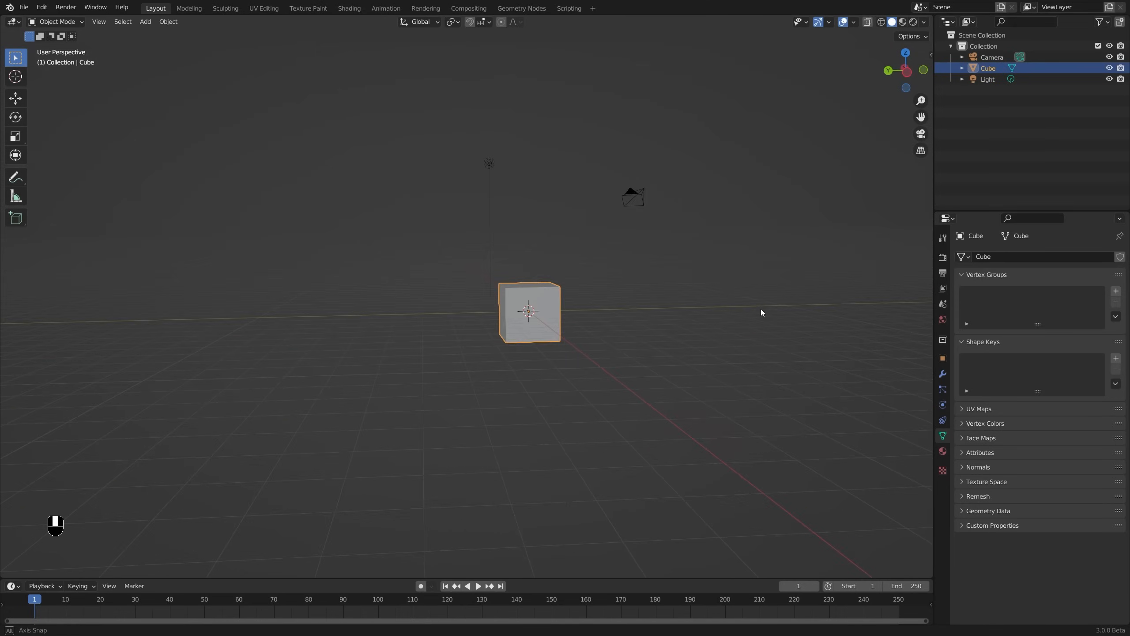
middle_drag(584, 319, 592, 347)
key(a)
key(x)
click(539, 323)
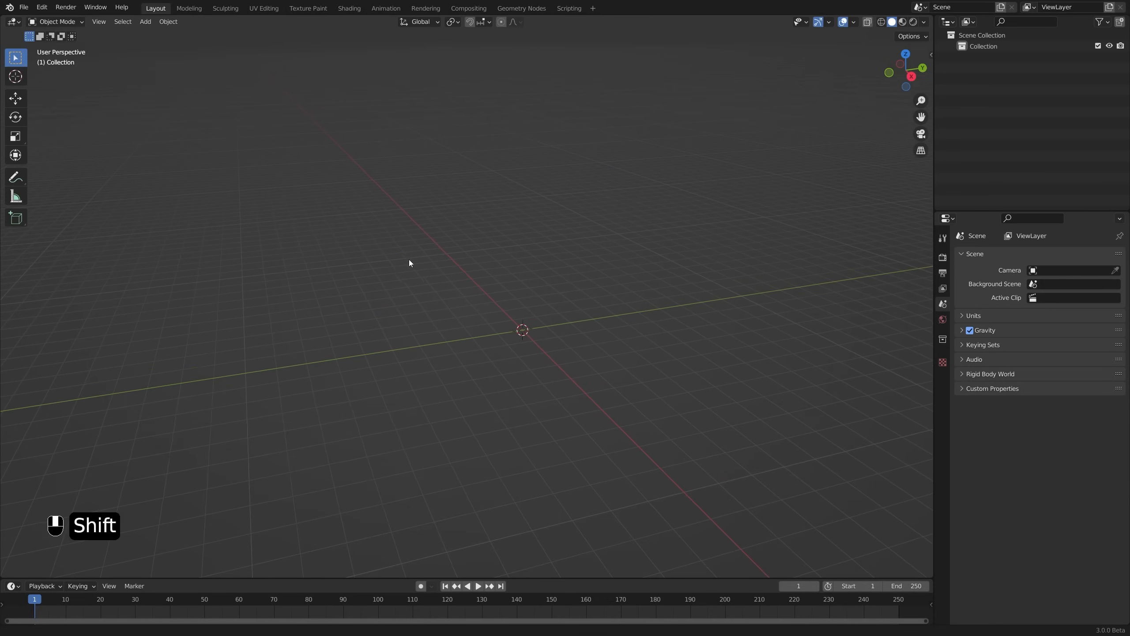
Import GravGrip Assembled.obj as a Wavefront OBJ from the OG folder inside 059_exploded\3D
click(25, 8)
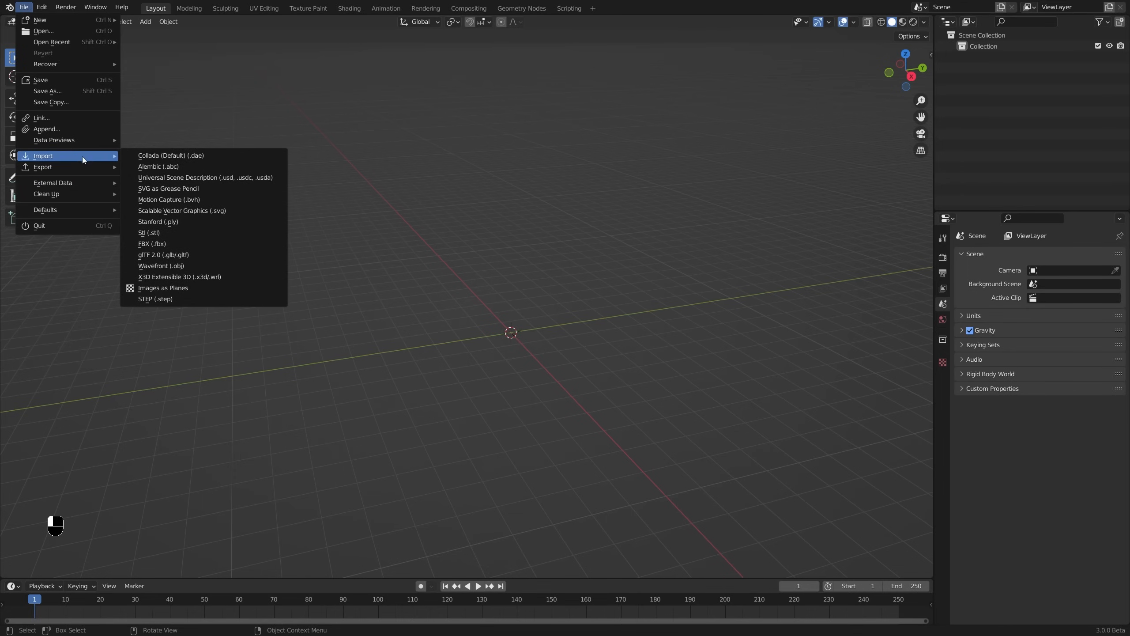
mouse_move(80, 165)
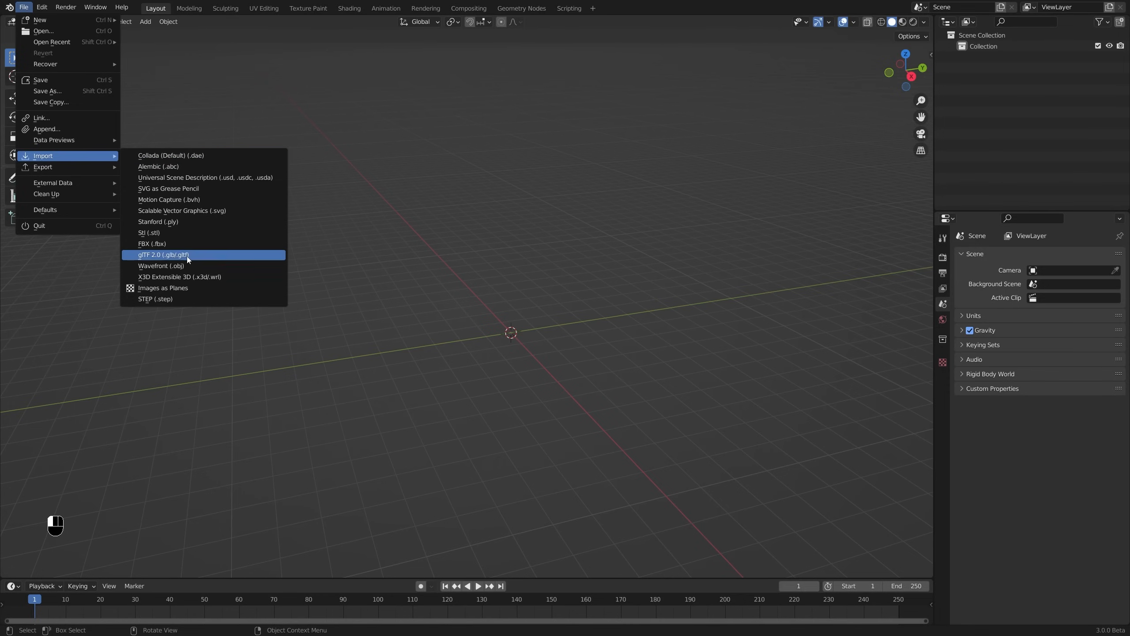
click(184, 266)
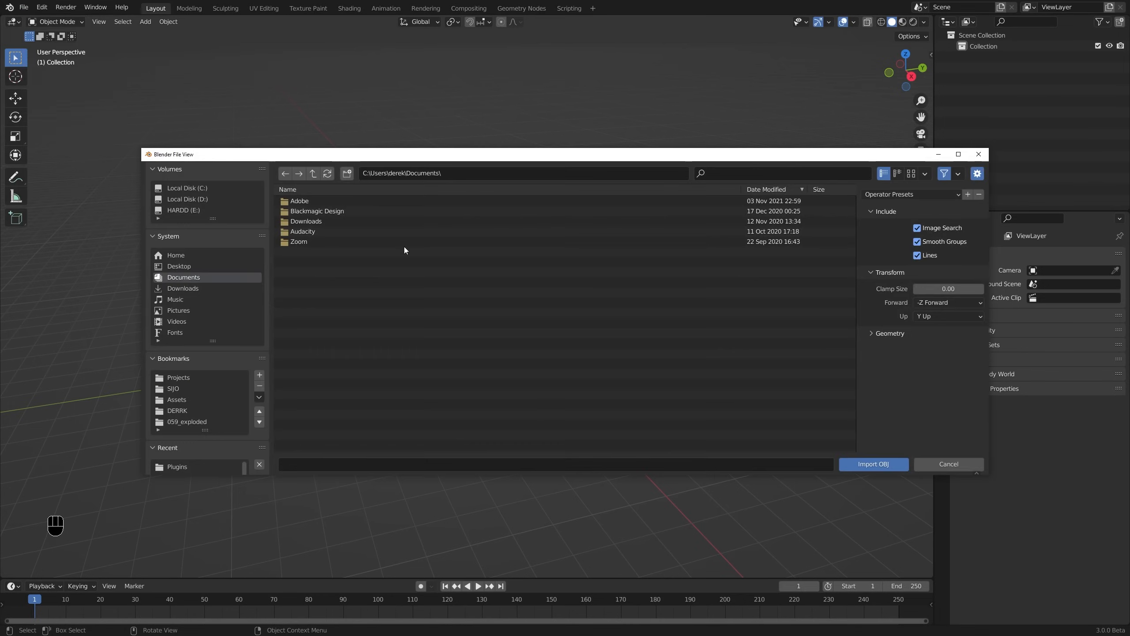
drag(514, 156, 502, 142)
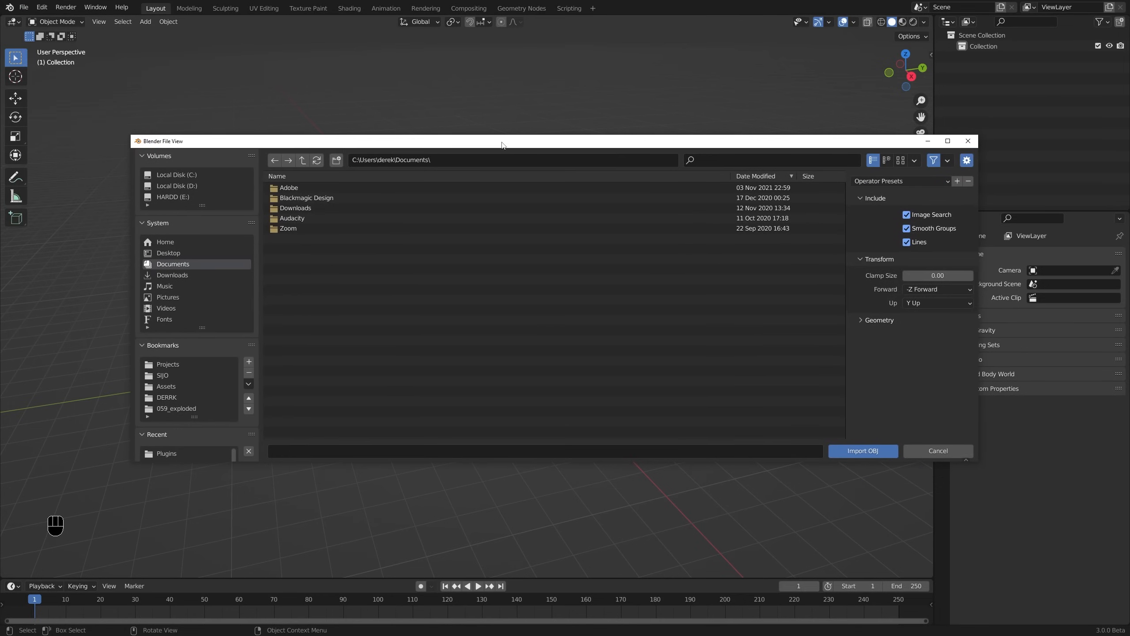
click(178, 408)
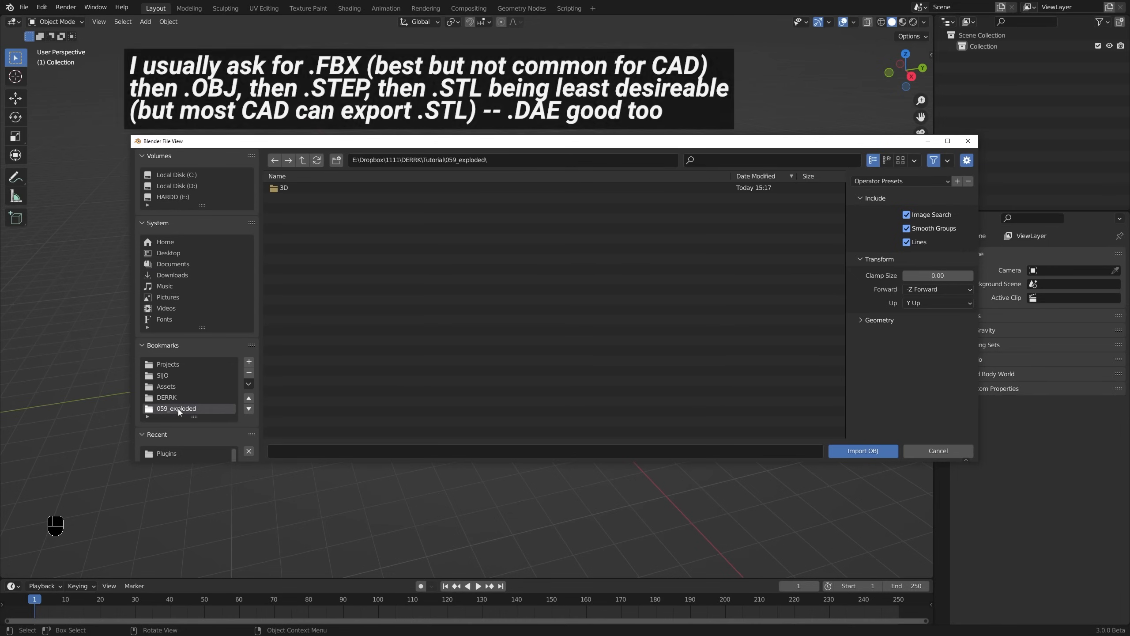
double_click(302, 190)
double_click(301, 189)
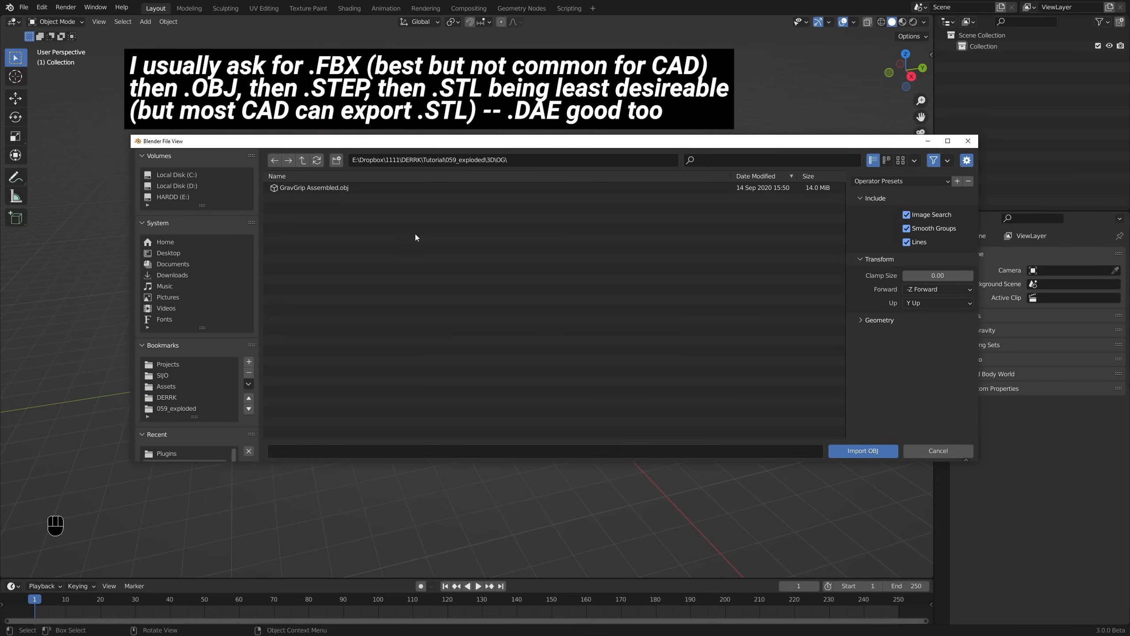
click(351, 187)
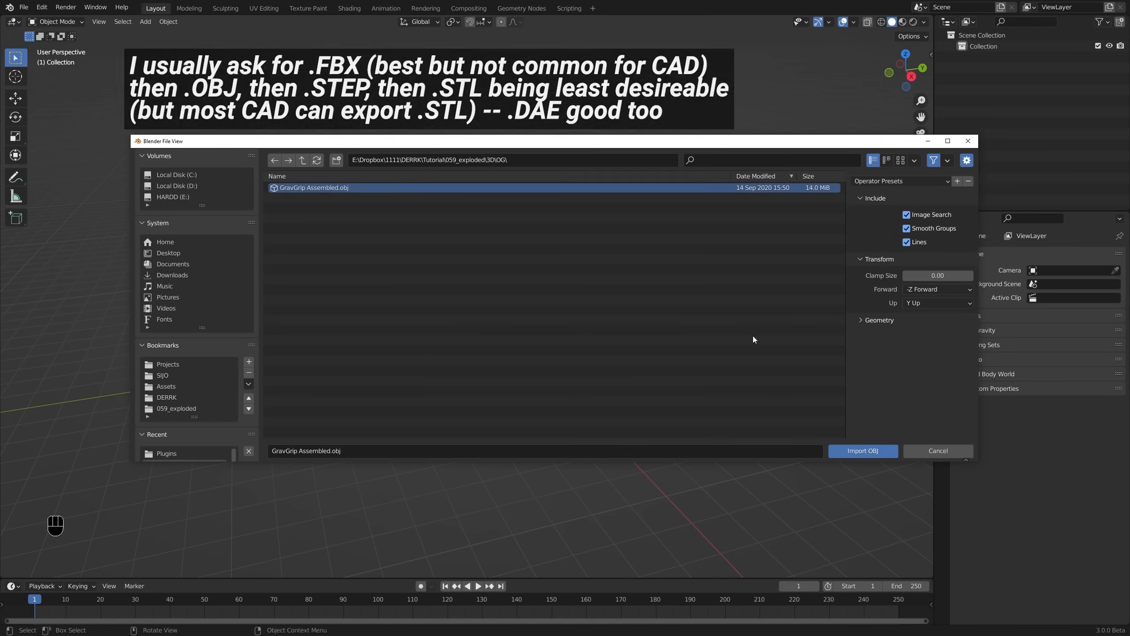
click(859, 451)
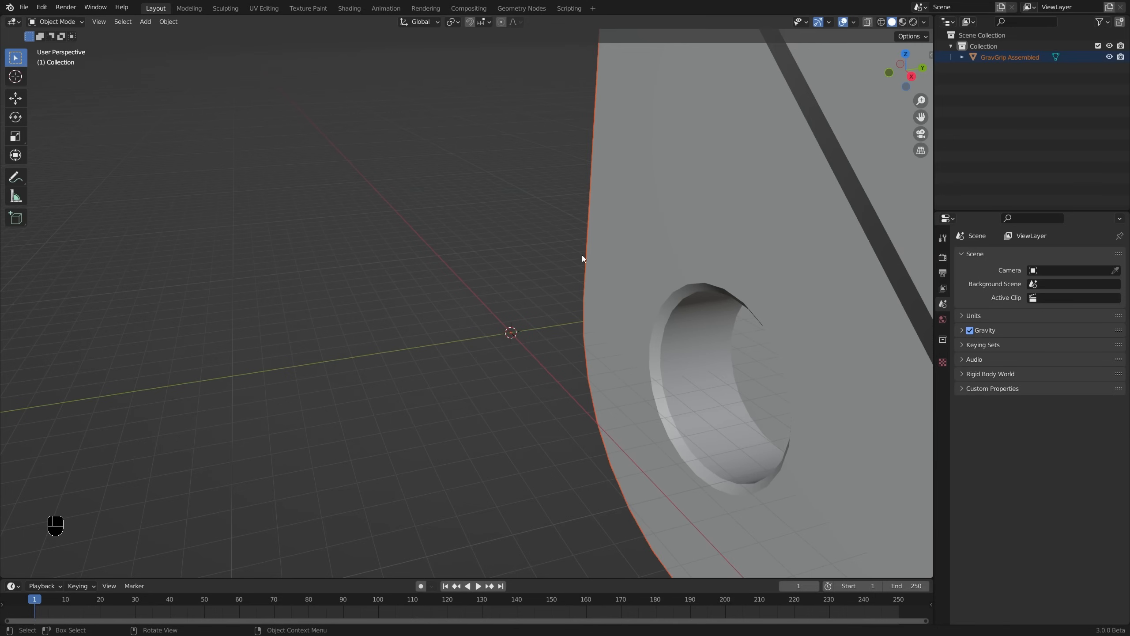
Scale the whole imported stabilizer model uniformly by 0.8
shift+middle_drag(582, 256, 475, 401)
scroll(730, 187, down, 4)
scroll(741, 302, down, 4)
middle_drag(476, 303, 579, 303)
middle_drag(534, 268, 736, 232)
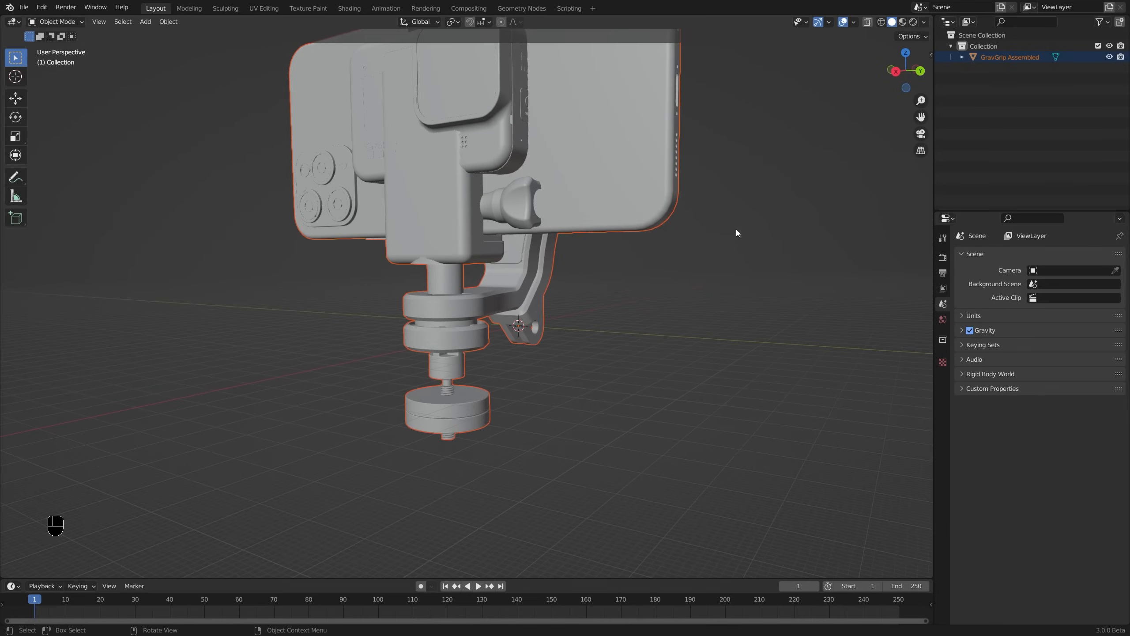
key(s)
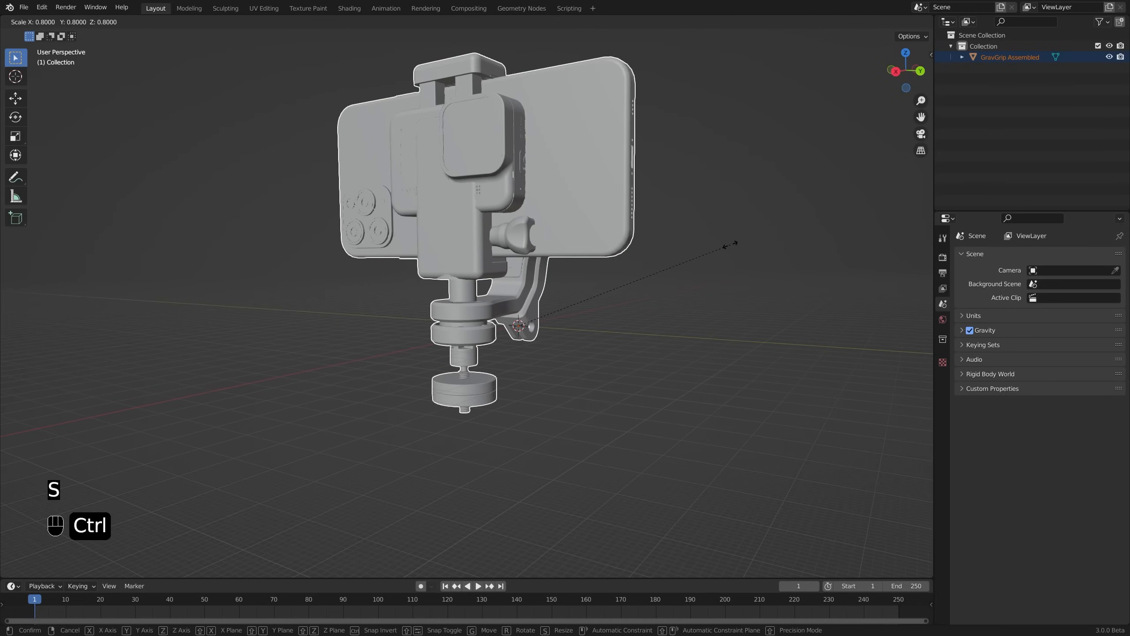
click(722, 248)
middle_drag(723, 248, 587, 267)
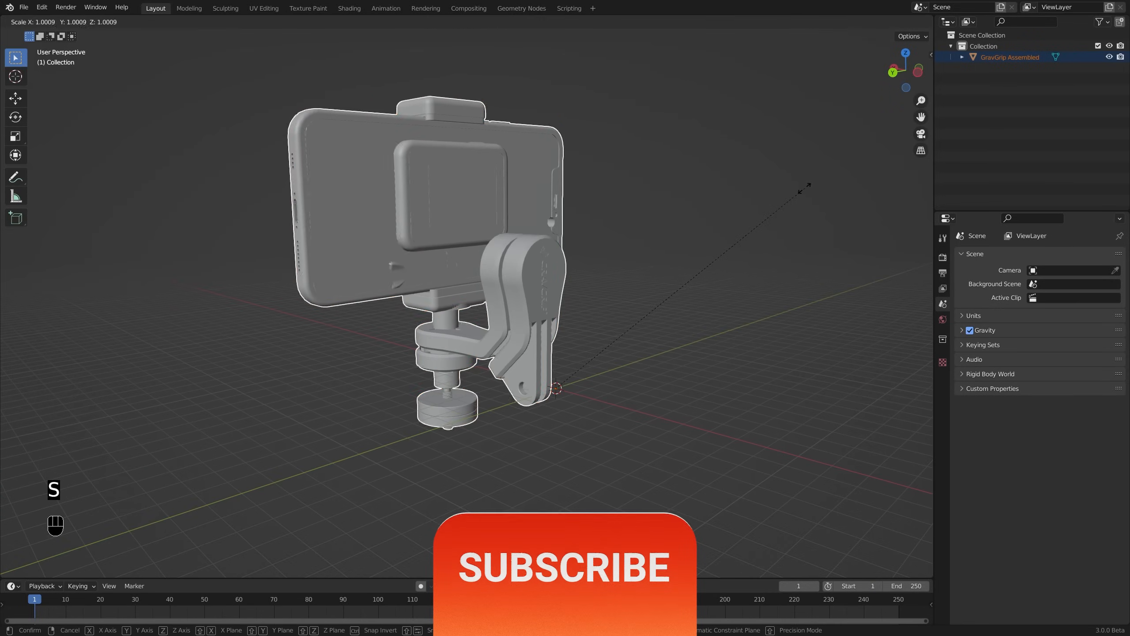
Scale the stabilizer model uniformly by a factor of 0.1
key(ctrl)
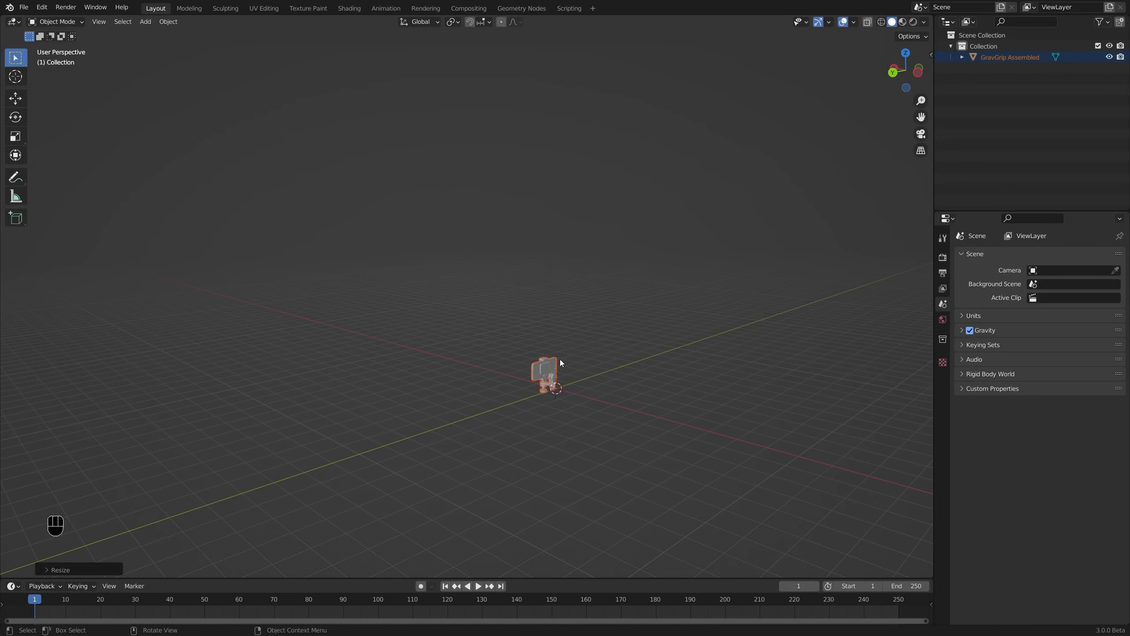
key(KP_Decimal)
scroll(547, 361, down, 2)
middle_drag(546, 362, 786, 314)
Try scaling the stabilizer model down by another factor of 0.1, and undo that scaling
key(ctrl)
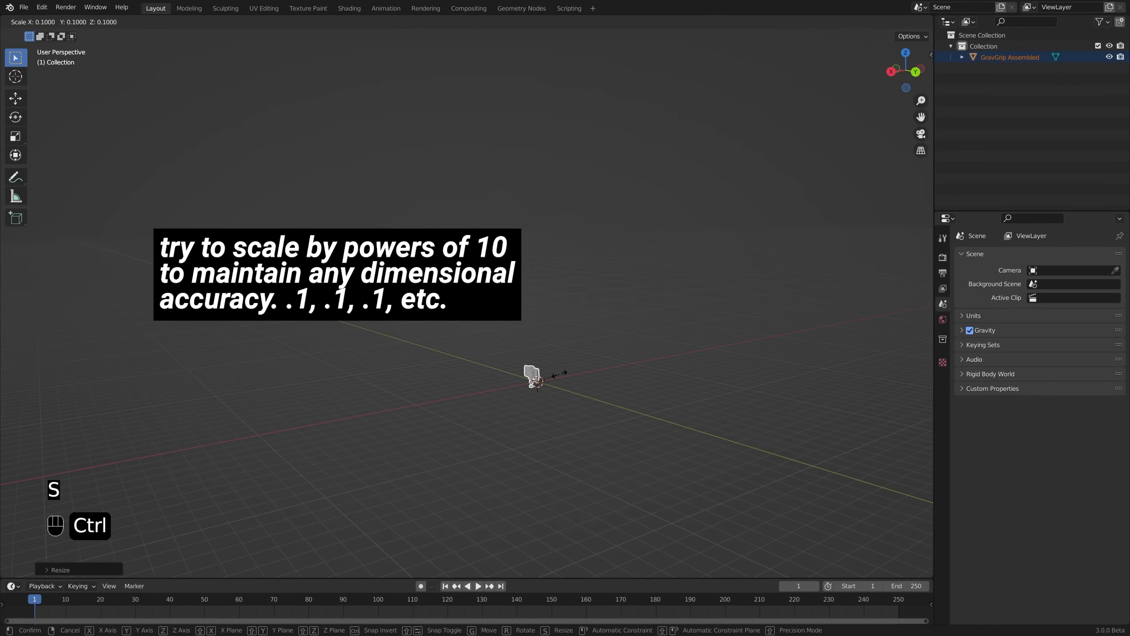
scroll(538, 378, up, 14)
scroll(537, 366, down, 2)
middle_drag(534, 366, 577, 410)
key(ctrl+z)
Try moving the stabilizer model along the global Y axis in 1 m increments to judge its size
scroll(447, 387, down, 4)
scroll(447, 386, down, 8)
click(481, 408)
middle_drag(511, 391, 451, 417)
scroll(521, 433, up, 3)
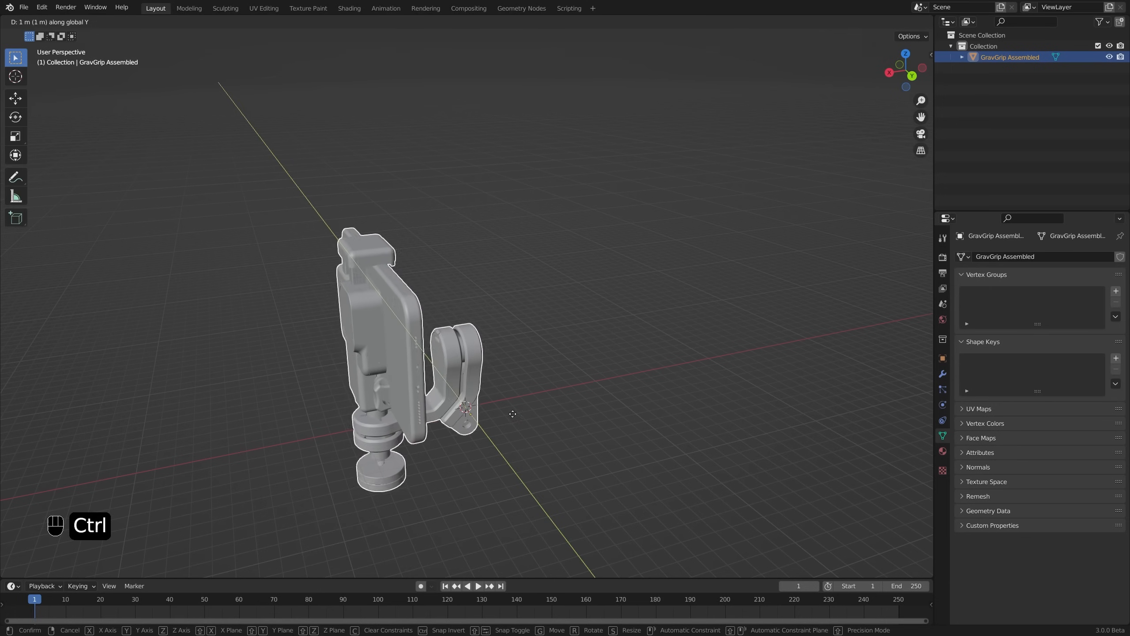
click(462, 391)
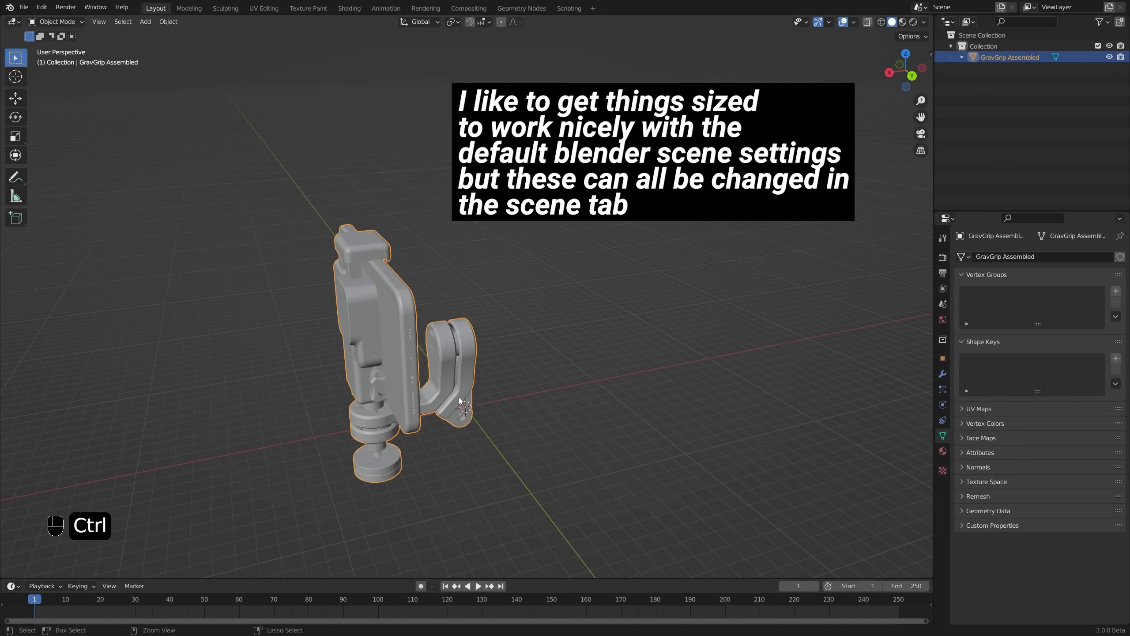
Display the stabilizer model's transform values and apply its scale to the mesh
middle_drag(462, 391, 402, 369)
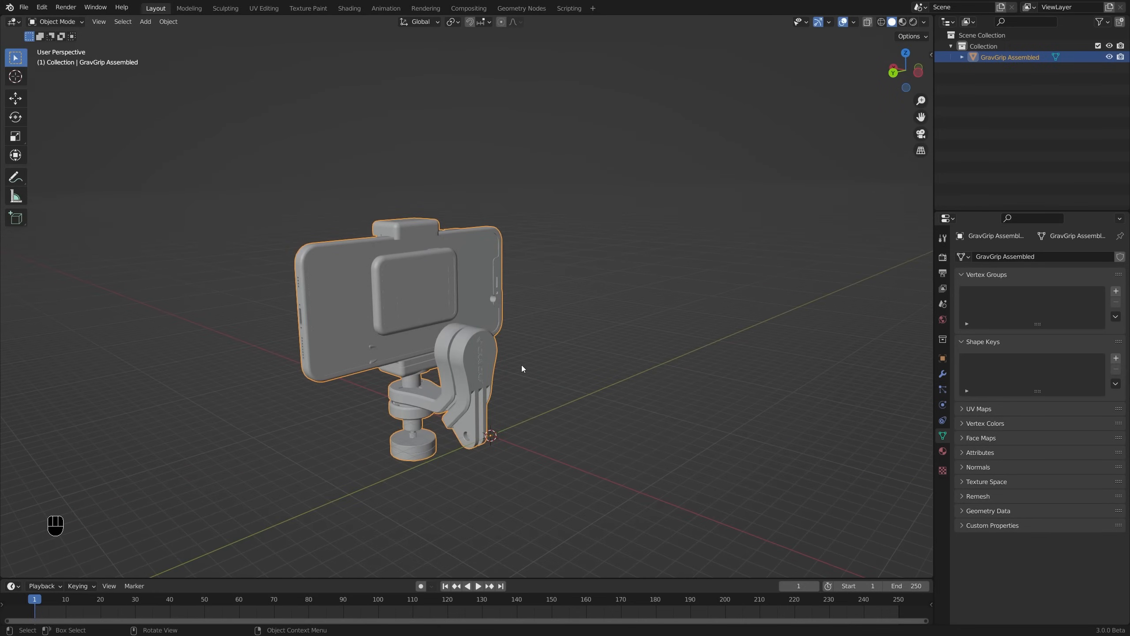
key(n)
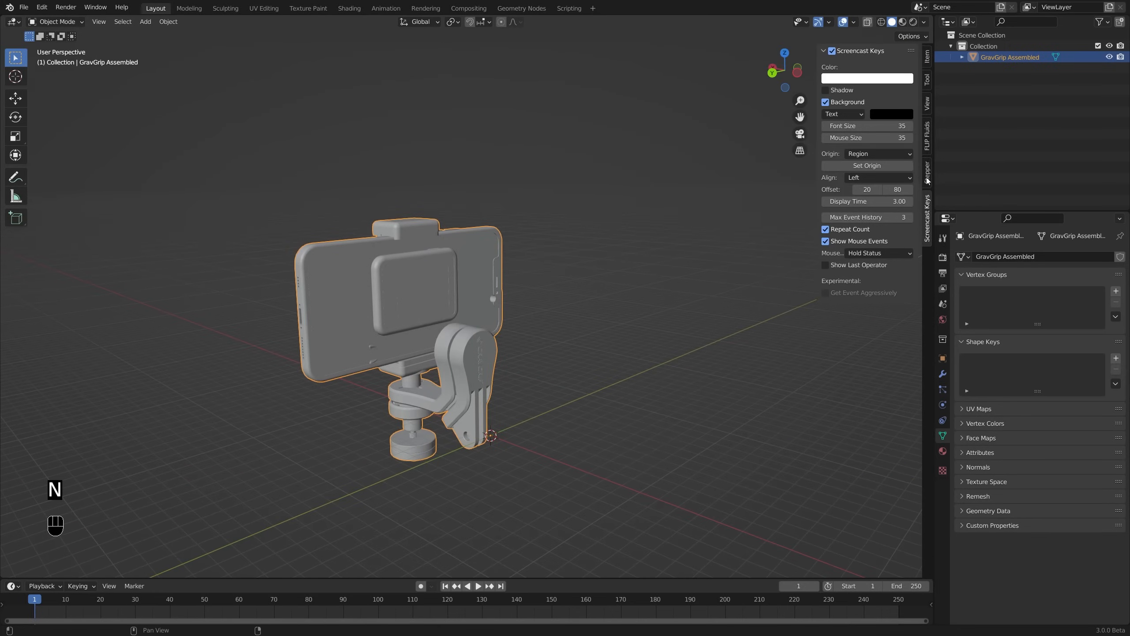
scroll(927, 181, up, 4)
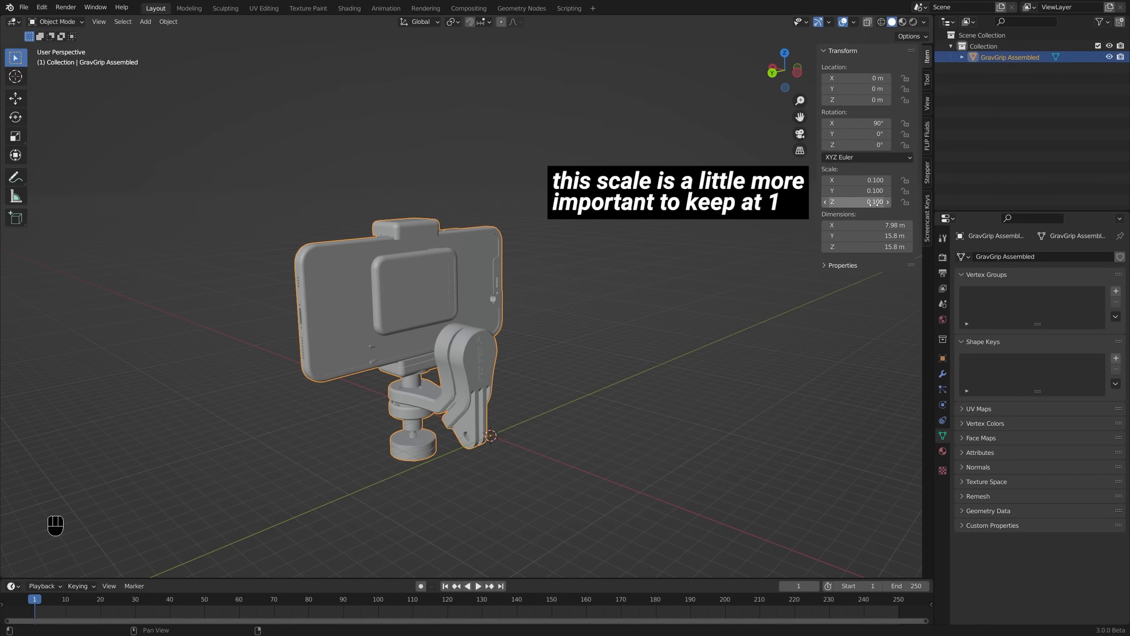
key(ctrl+a)
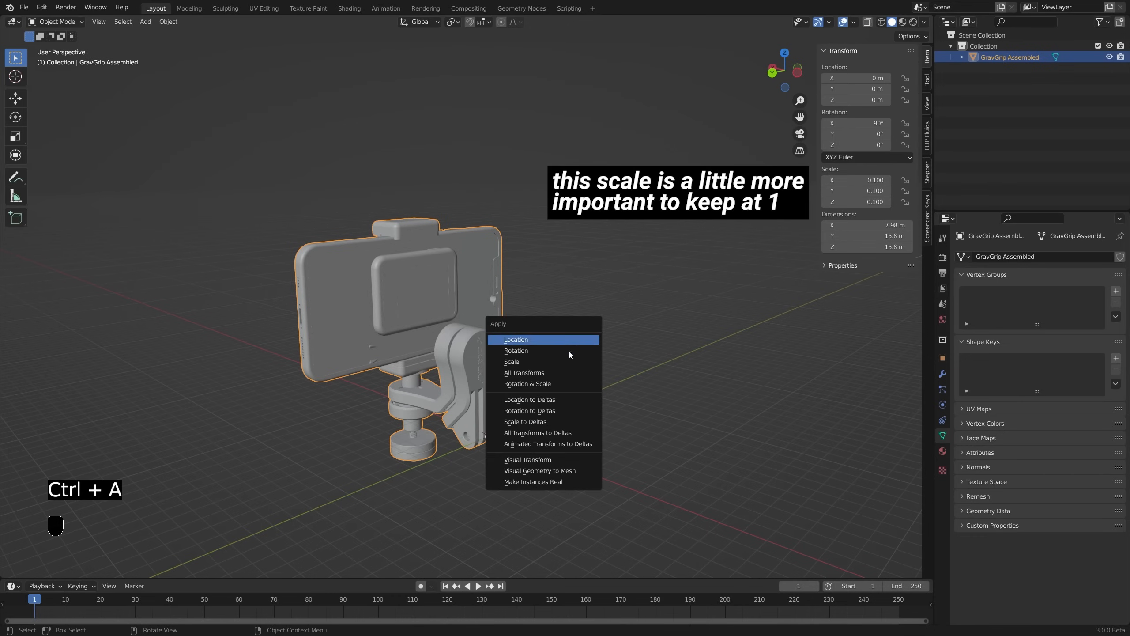
click(555, 363)
Try rotating the stabilizer model freely with trackball rotation
middle_drag(527, 384, 431, 418)
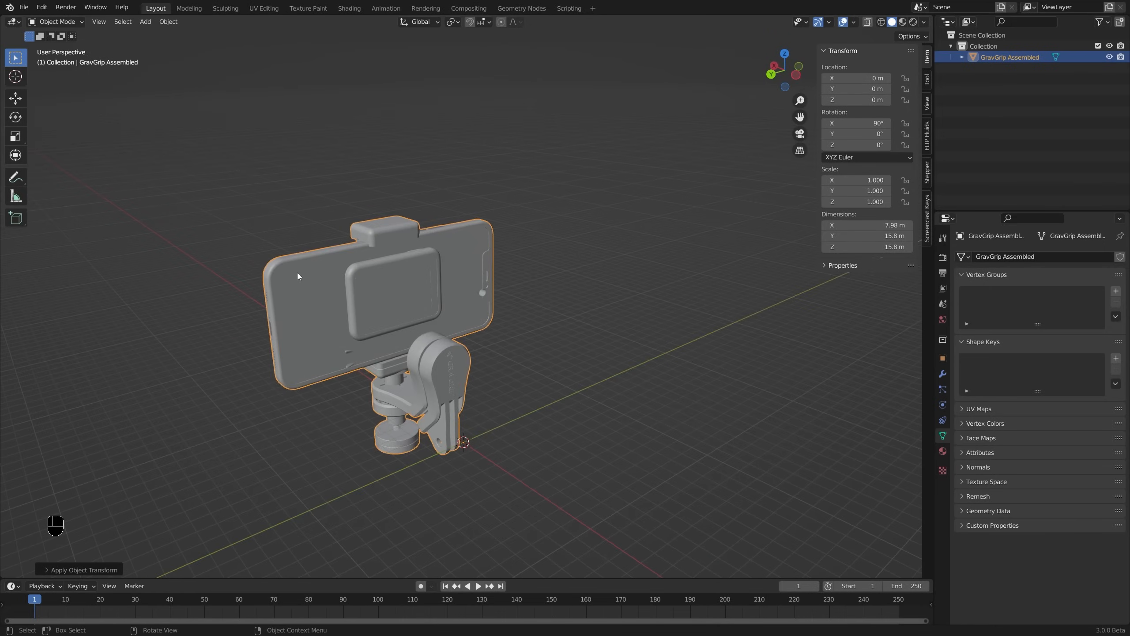
middle_drag(394, 311, 475, 334)
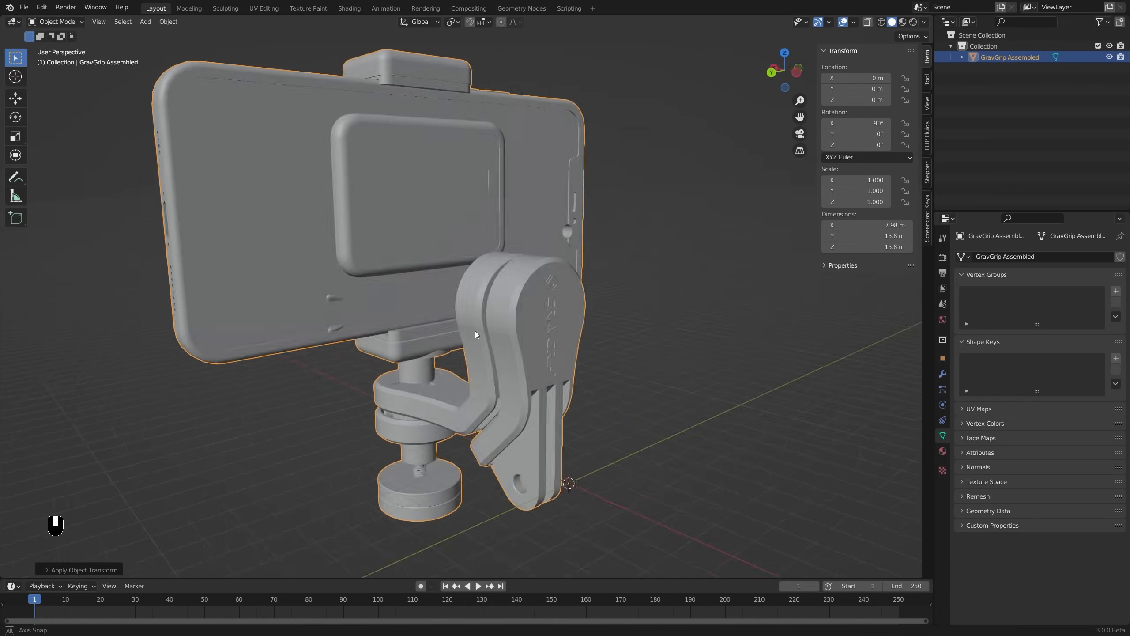
key(r)
key(r)
right_click(521, 332)
middle_drag(566, 364, 612, 363)
Examine the stabilizer's mesh geometry in Edit Mode with nothing selected
key(Tab)
key(alt+a)
scroll(467, 307, up, 4)
middle_drag(467, 308, 512, 307)
scroll(512, 307, down, 4)
shift+middle_drag(343, 319, 513, 292)
middle_drag(623, 299, 904, 326)
Enlarge the stabilizer's material slot list and select the mesh geometry assigned to Stainless_Steel_-_Polished
key(Tab)
click(942, 451)
key(Tab)
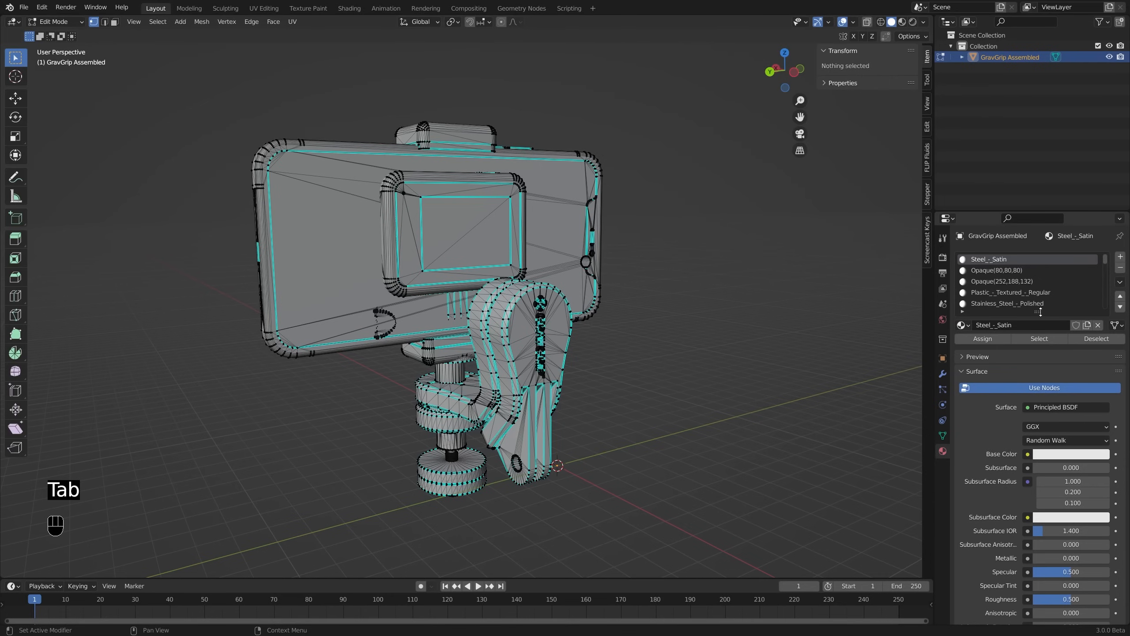
drag(1050, 315, 1041, 378)
click(1021, 305)
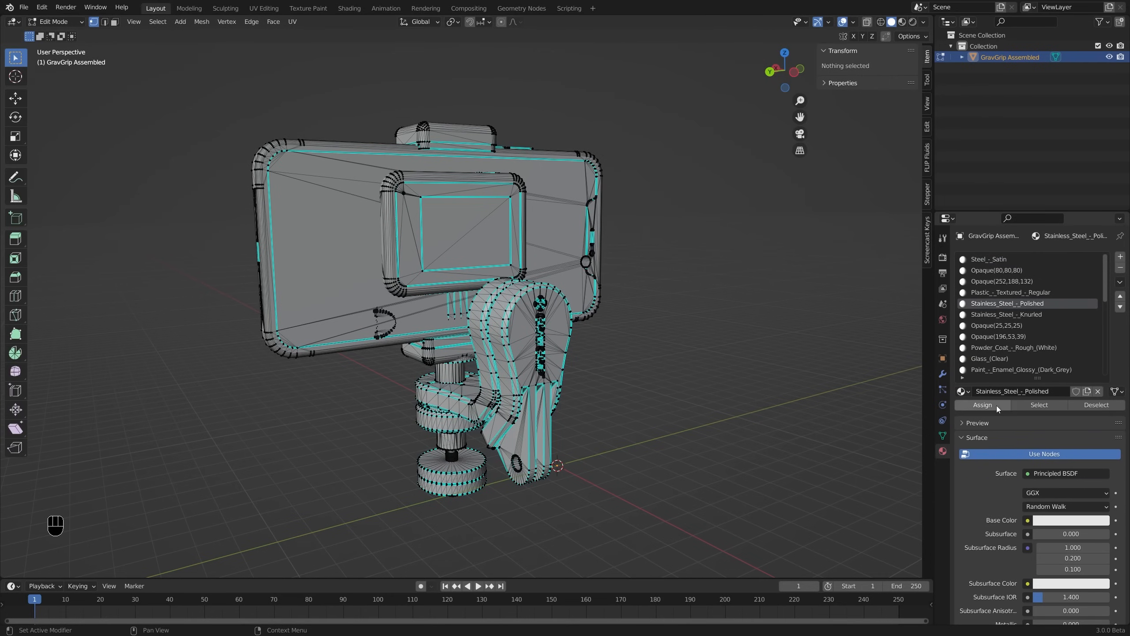
click(1035, 406)
middle_drag(391, 332, 570, 332)
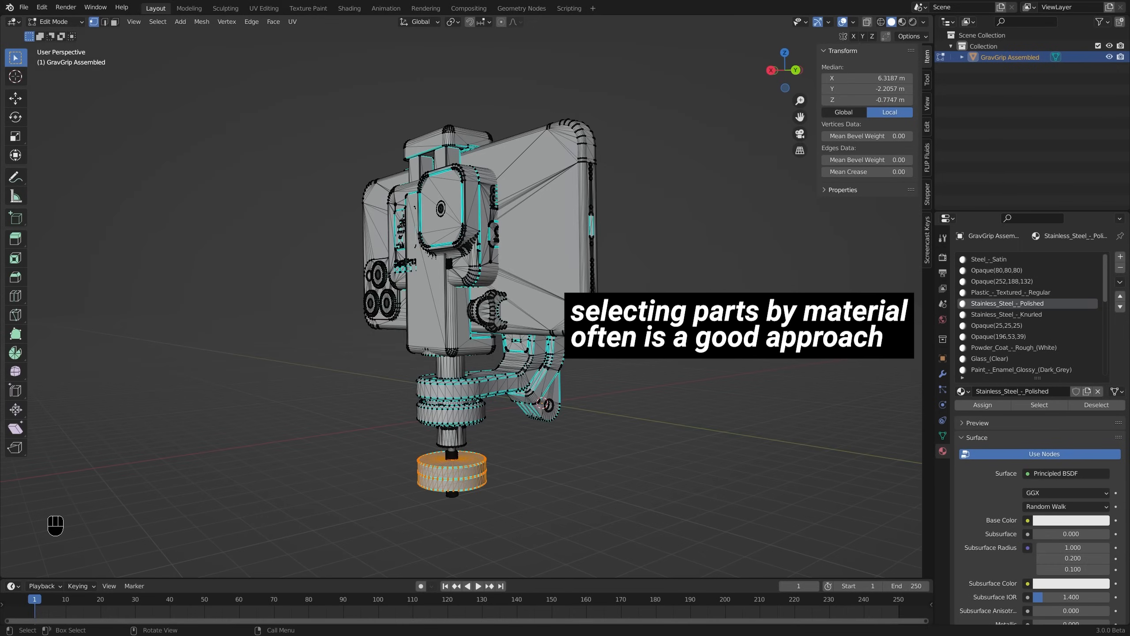
Clear the selection and select the mesh geometry assigned to Powder_Coat_-_Rough_(Black)
scroll(1000, 322, down, 5)
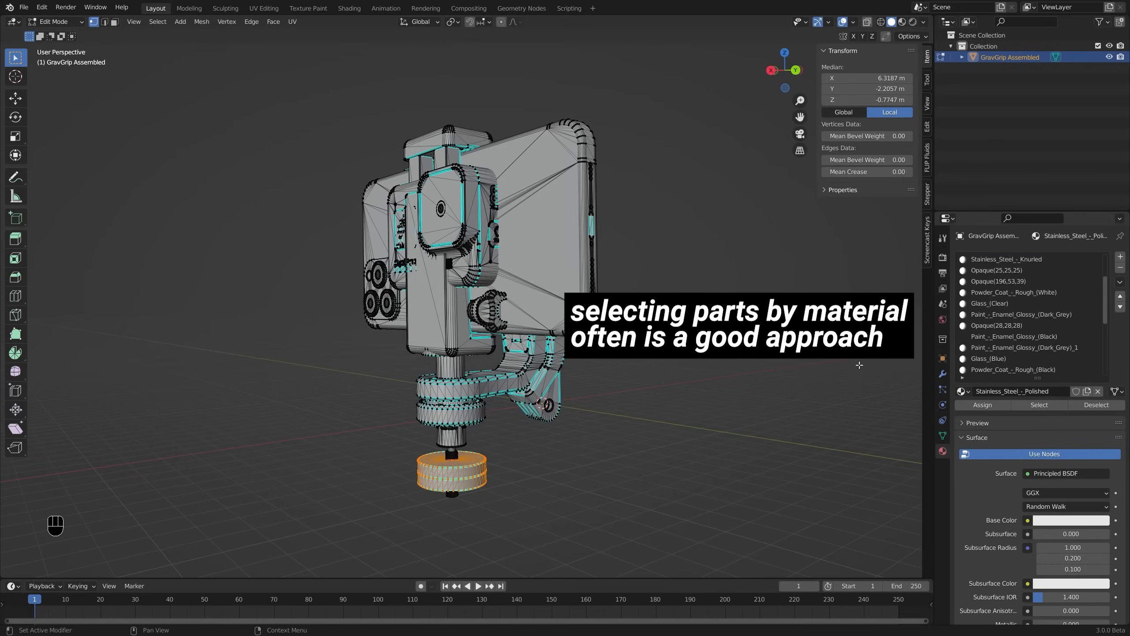
key(alt+a)
scroll(1000, 322, down, 4)
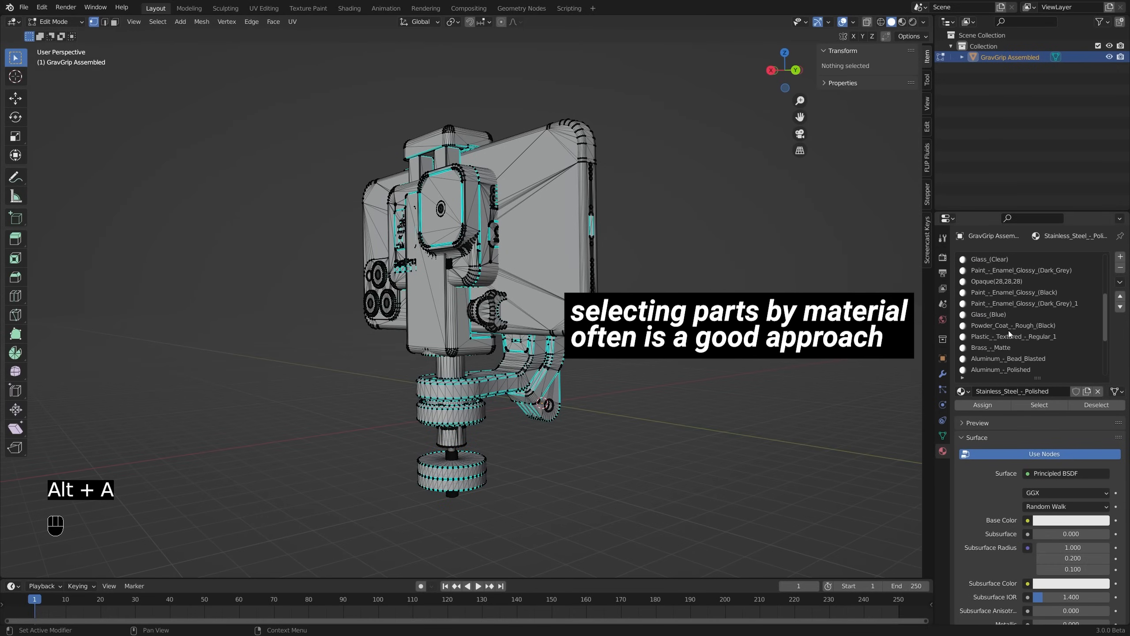
click(1034, 407)
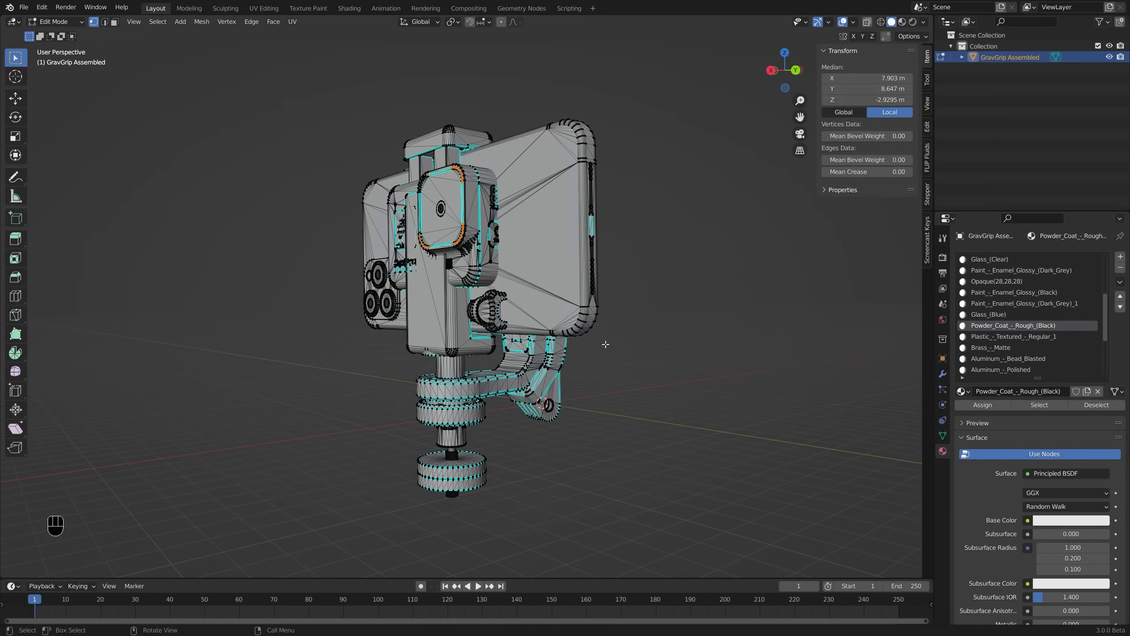
Examine the geometry selected by material up close, with and without X-ray display, and return to Object Mode
middle_drag(458, 229, 416, 255)
key(alt+z)
scroll(433, 217, up, 5)
key(alt+z)
scroll(455, 209, down, 2)
middle_drag(455, 209, 603, 338)
key(Tab)
shift+middle_drag(576, 241, 602, 340)
scroll(565, 285, down, 3)
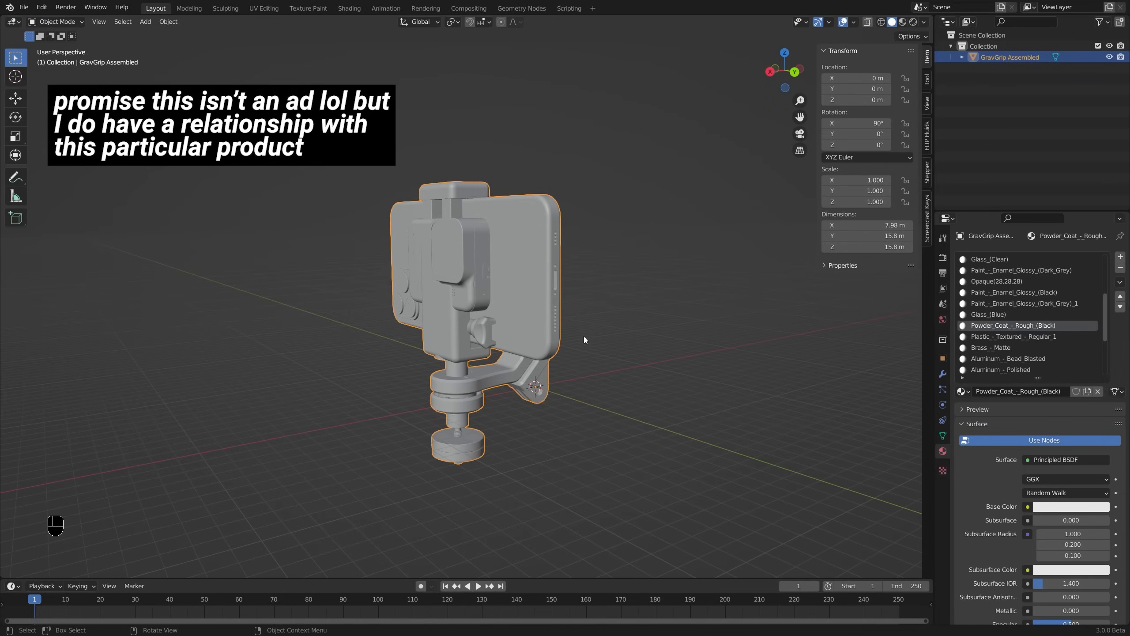
Select the stabilizer's entire mesh in Edit Mode and separate it by loose parts into individual objects
key(Tab)
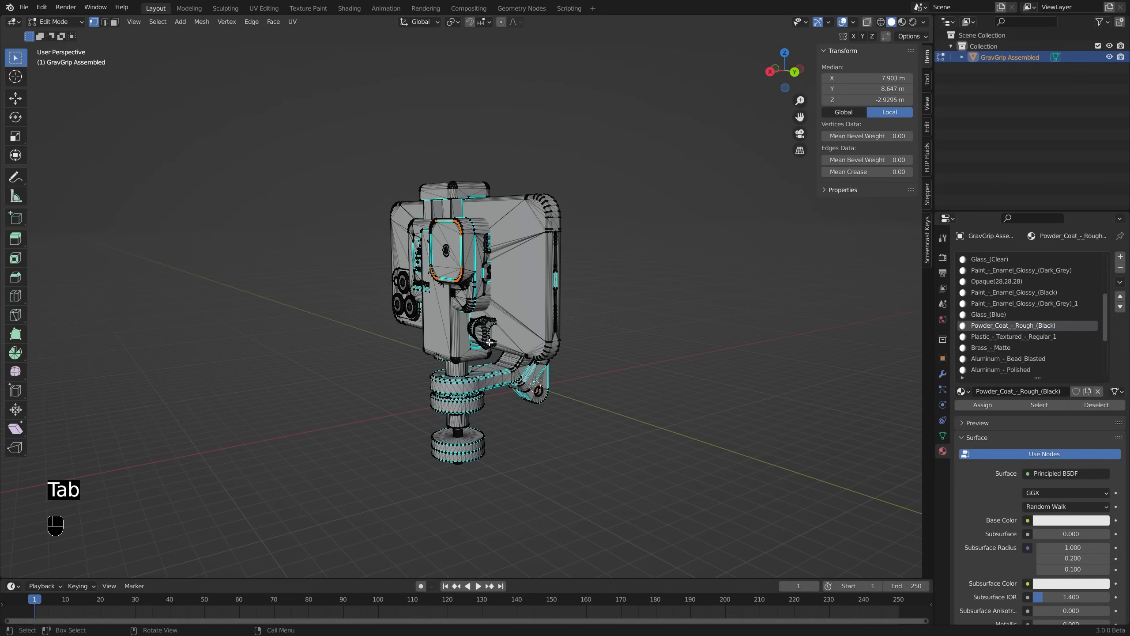
key(a)
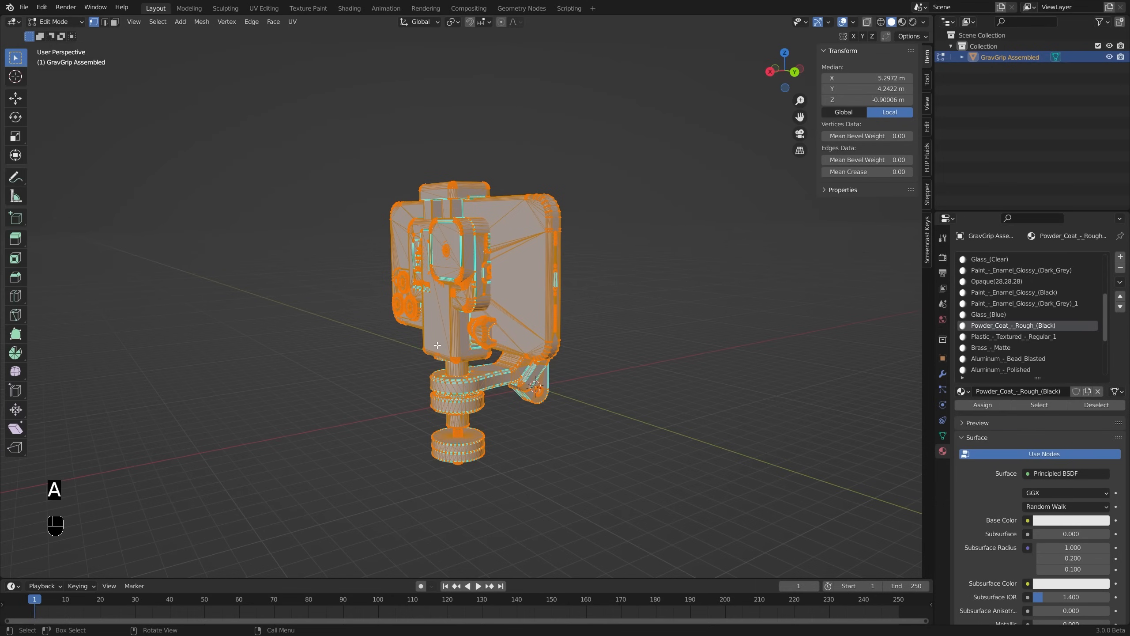
key(p)
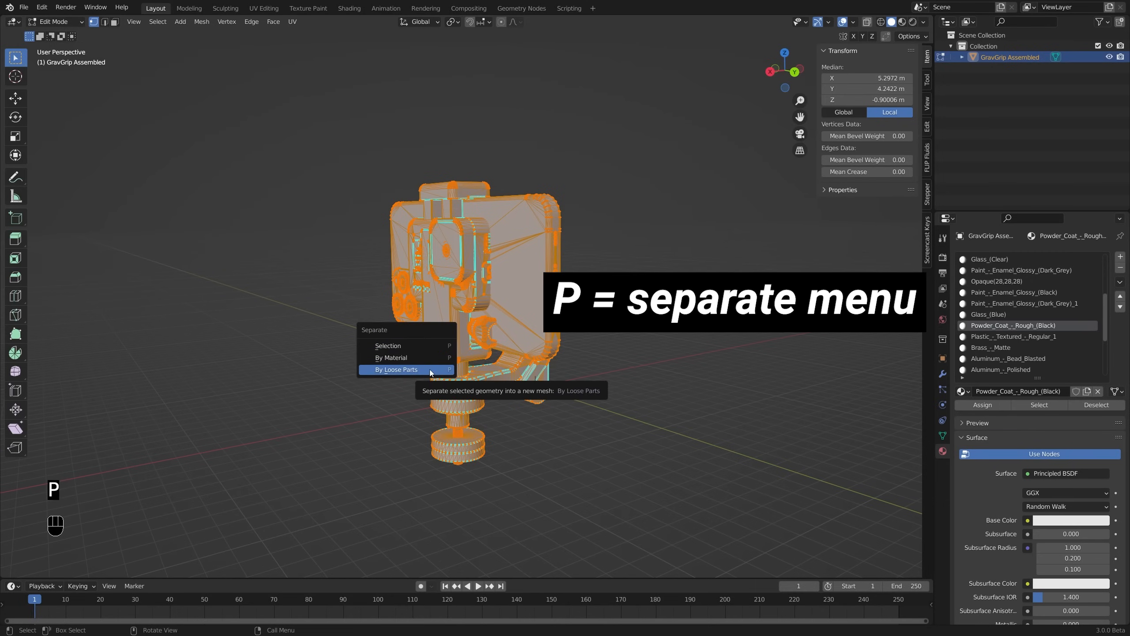
click(427, 370)
key(Tab)
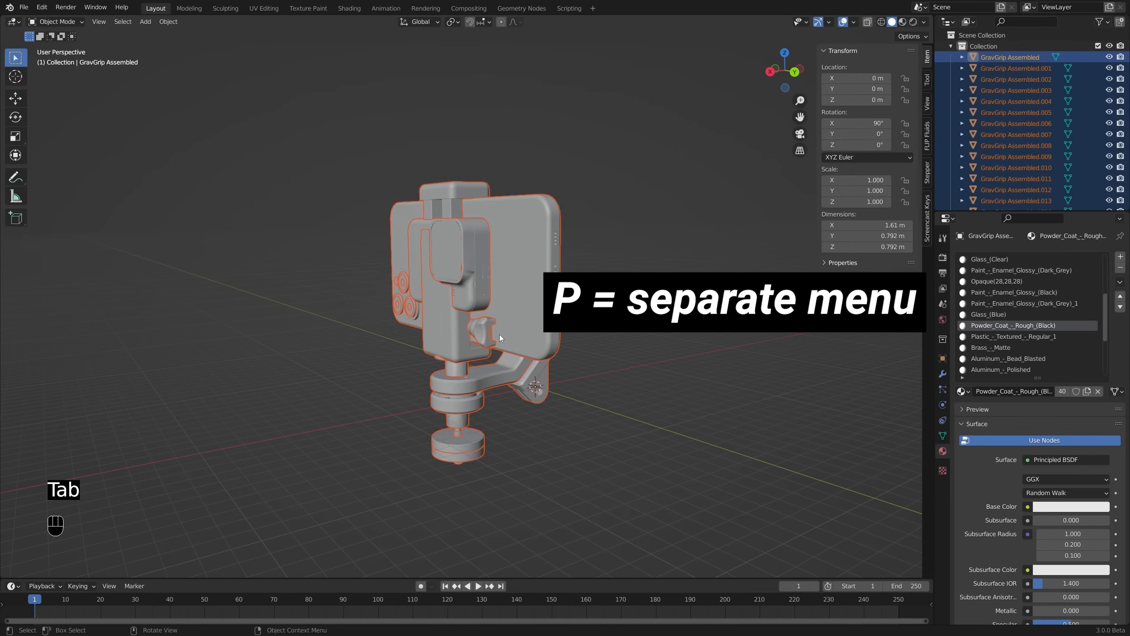
Check that the parts are separate objects by selecting the mount body, lower discs and phone one at a time
click(498, 327)
shift+middle_drag(538, 325, 547, 337)
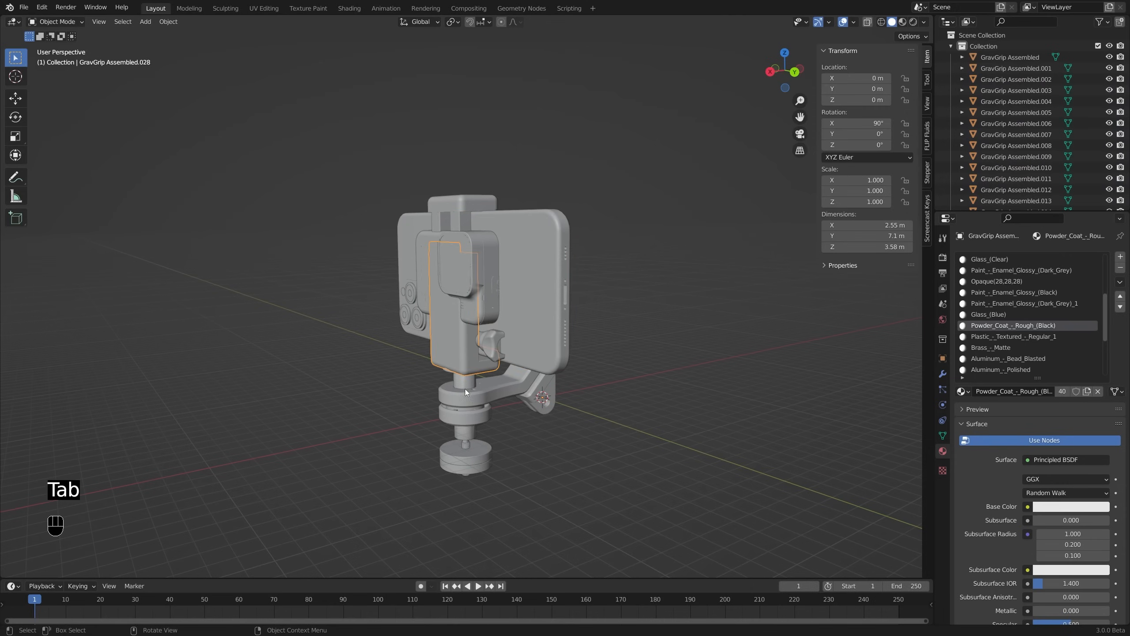
click(478, 418)
click(464, 437)
click(467, 451)
click(467, 465)
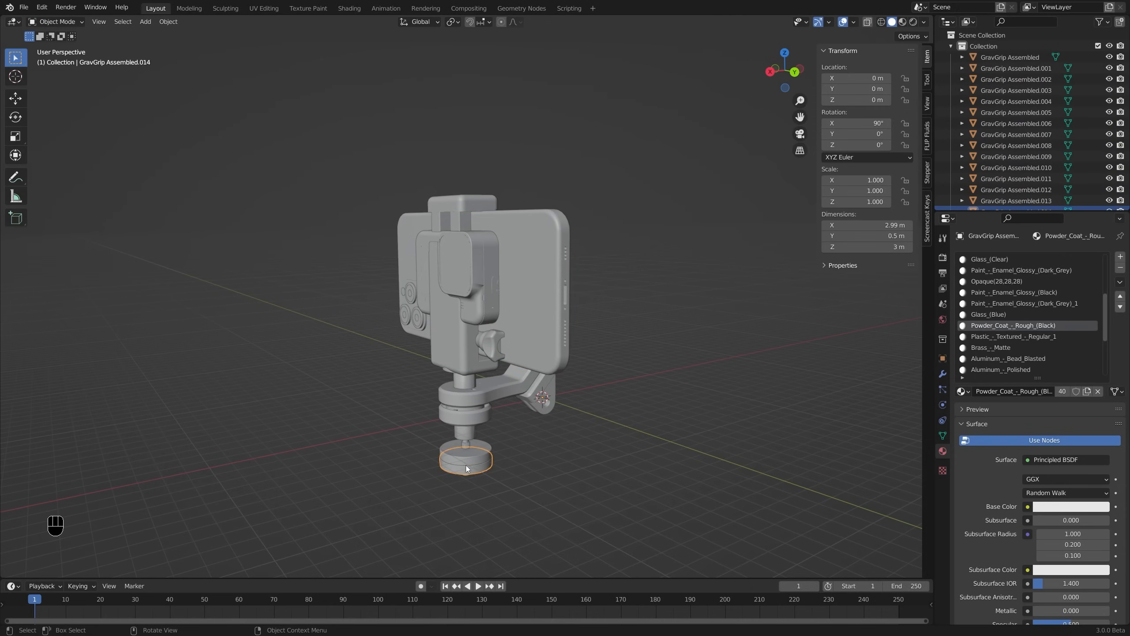
click(466, 430)
click(555, 271)
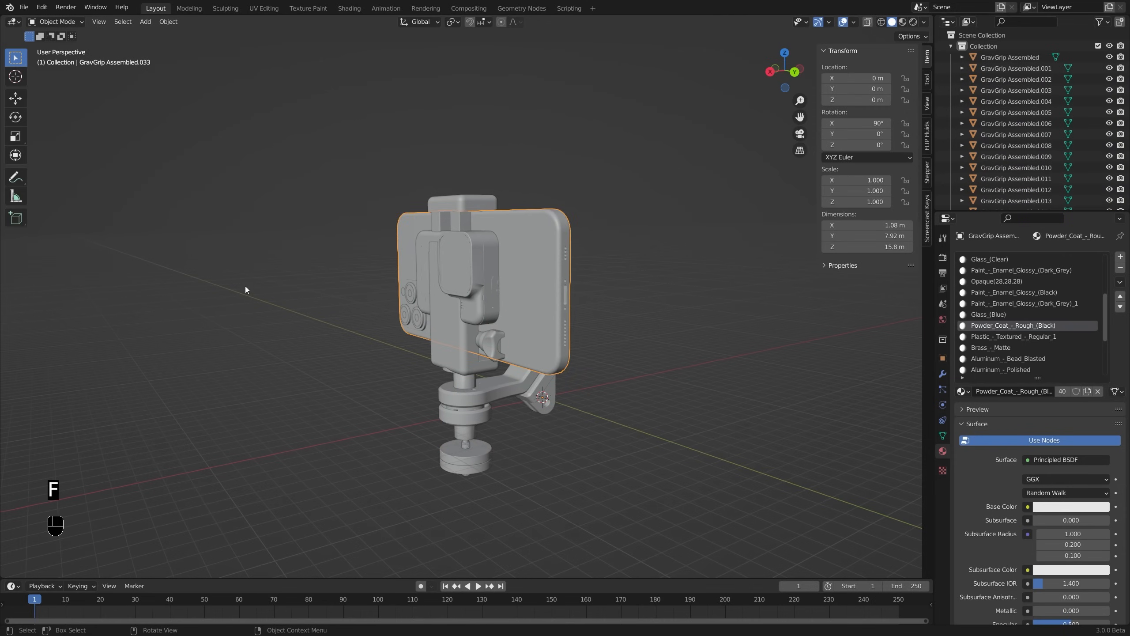
Try moving the phone freely away from the mount
key(g)
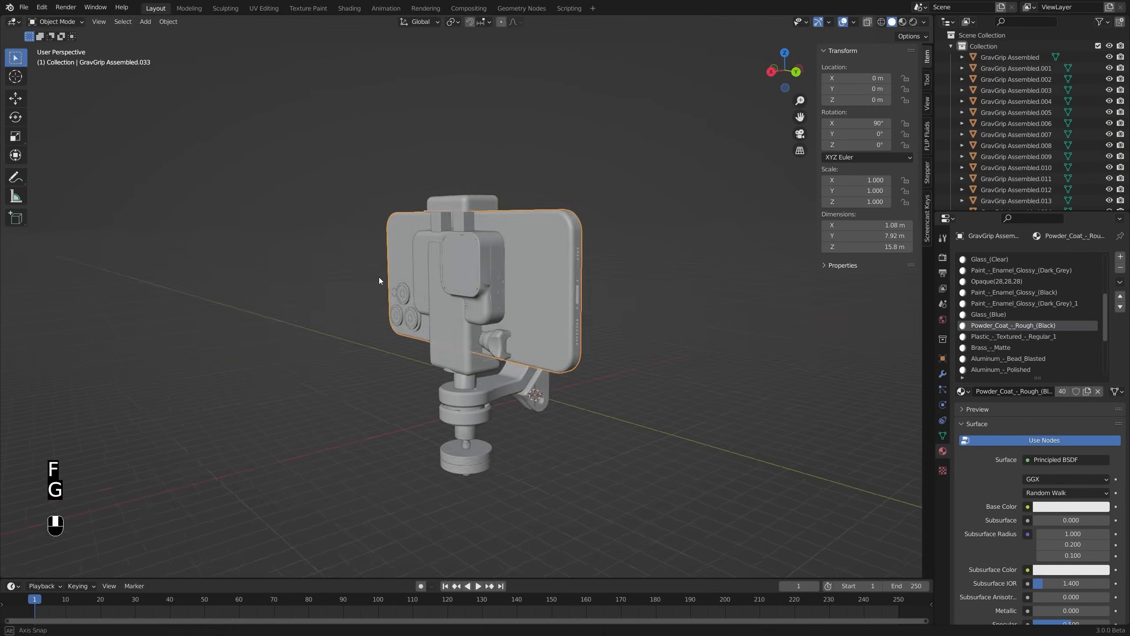
middle_drag(379, 277, 477, 309)
scroll(380, 314, up, 3)
key(g)
right_click(444, 308)
scroll(477, 309, down, 3)
middle_drag(658, 299, 522, 318)
middle_drag(523, 319, 574, 307)
Set the solid viewport shading colour to Random so each separated part gets its own colour, and deselect everything
click(923, 22)
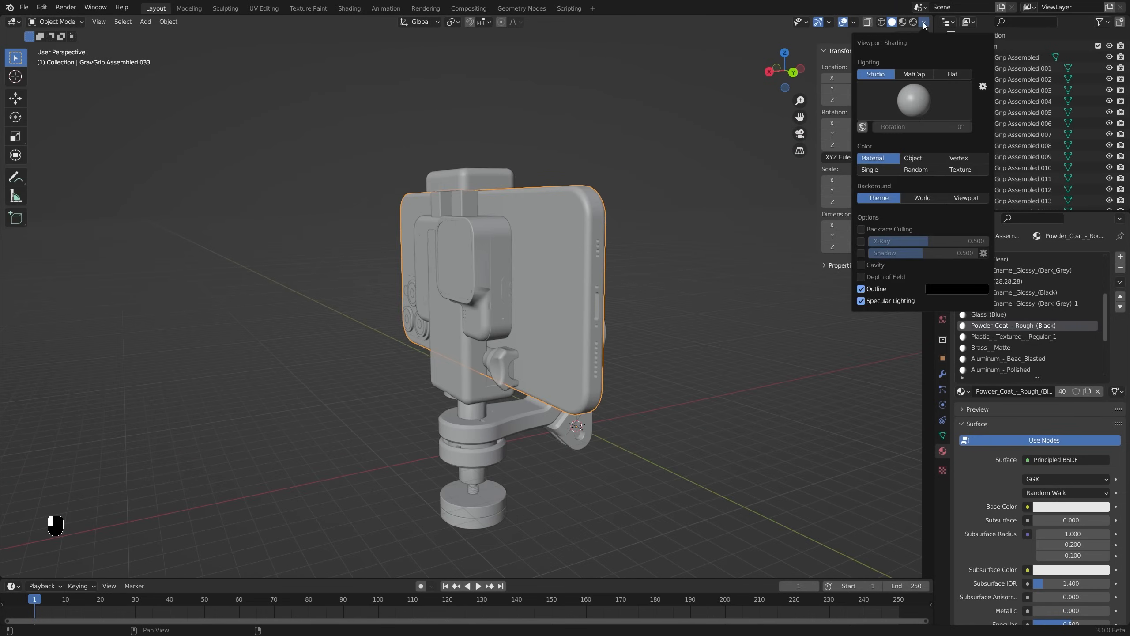
click(924, 22)
click(923, 22)
click(913, 169)
middle_drag(516, 255, 289, 272)
key(alt+a)
middle_drag(368, 299, 561, 308)
Try moving the randomly coloured phone well clear of the rest of the assembly
click(517, 262)
key(g)
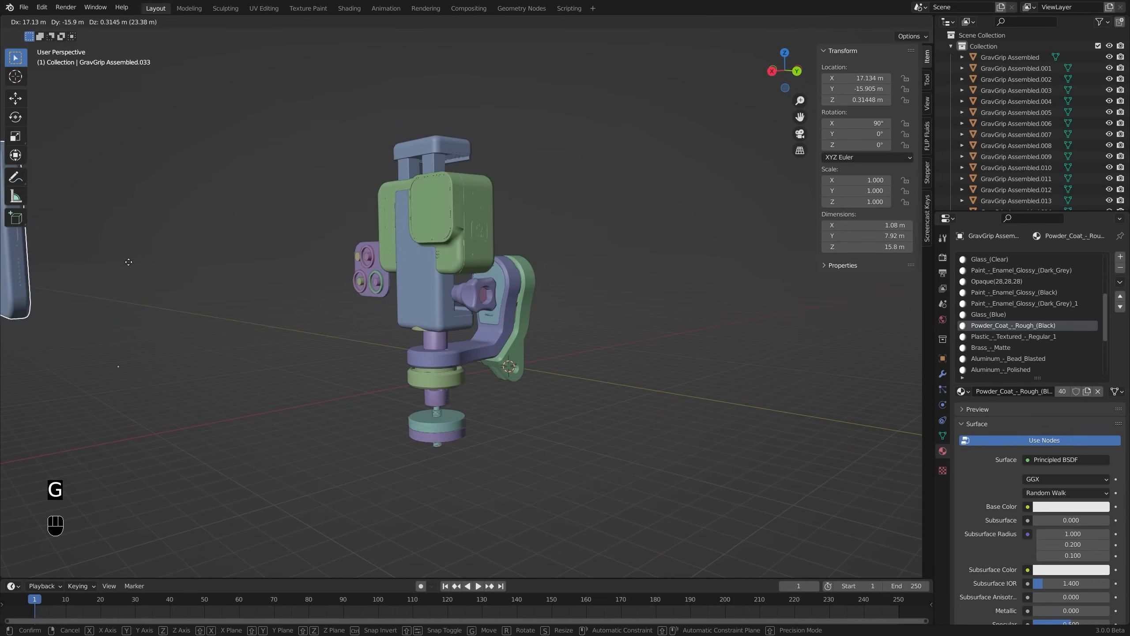
right_click(128, 262)
middle_drag(283, 261, 161, 266)
shift+middle_drag(398, 209, 441, 221)
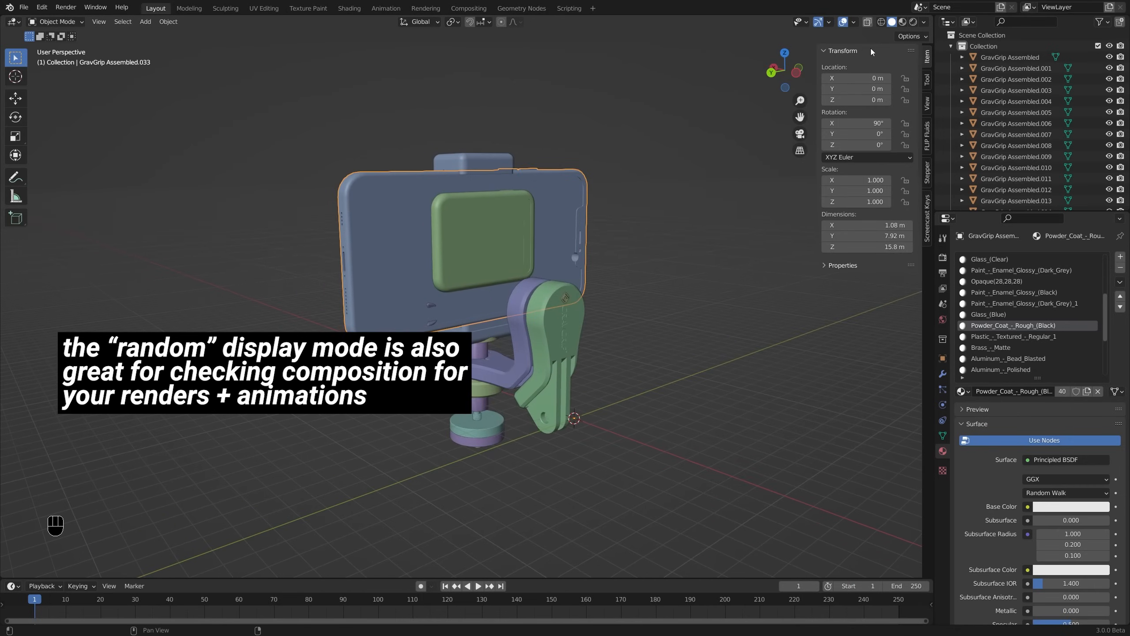
Enable Cavity in the viewport shading options to emphasize the parts' edges
click(923, 21)
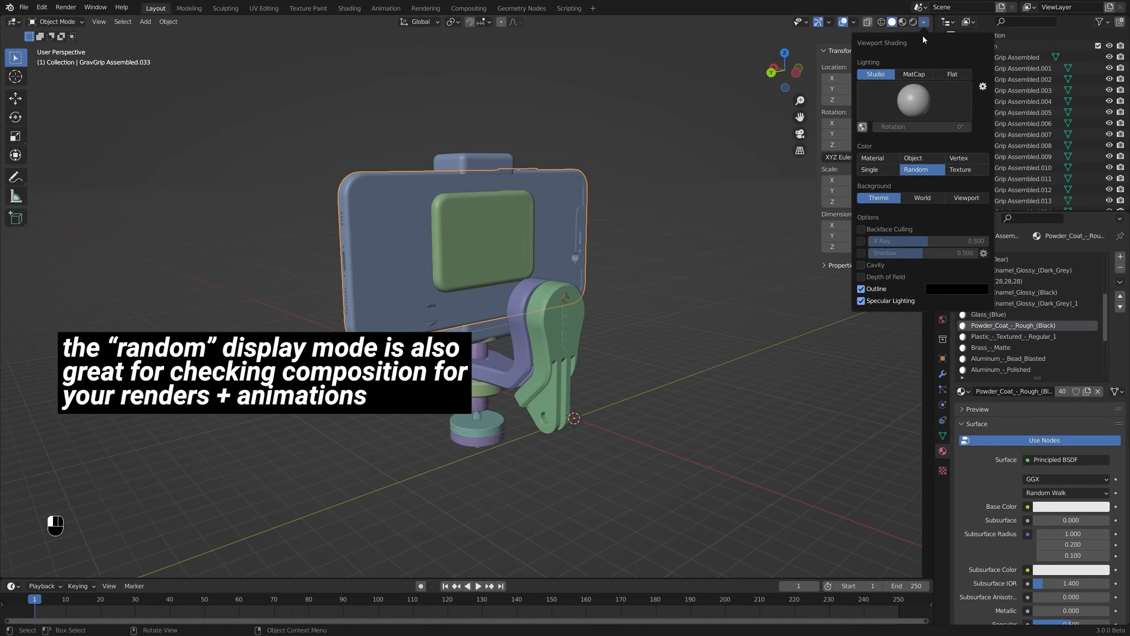
click(861, 264)
scroll(463, 335, up, 4)
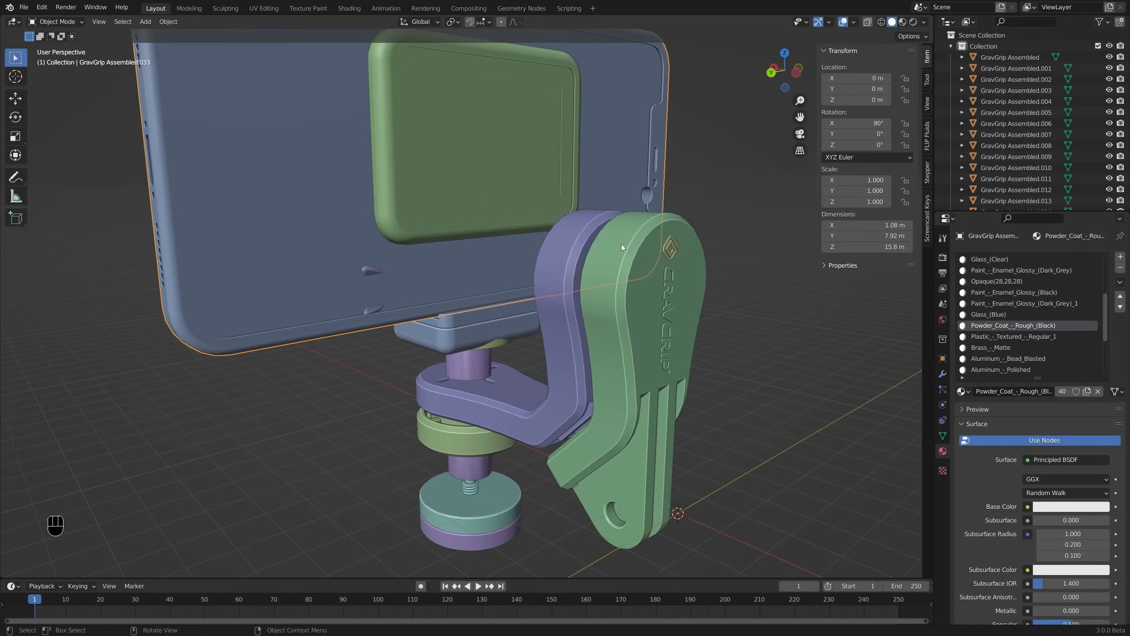
shift+middle_drag(620, 413, 585, 403)
ctrl+middle_drag(581, 317, 660, 332)
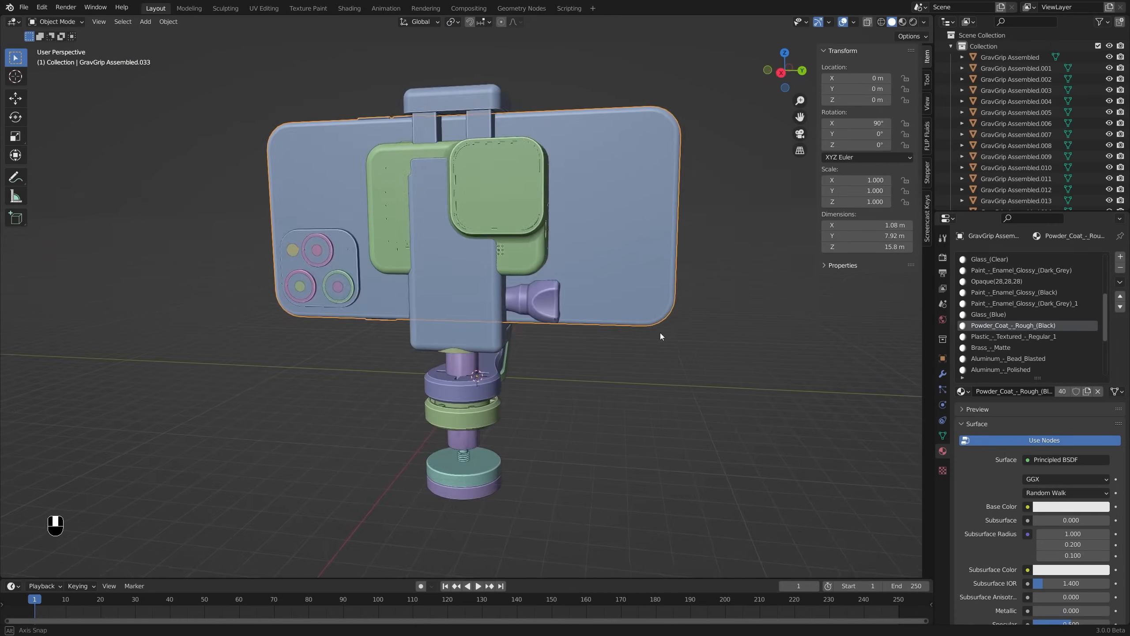
Deselect everything and try circle-selecting parts across the lower section of the assembly
key(alt+a)
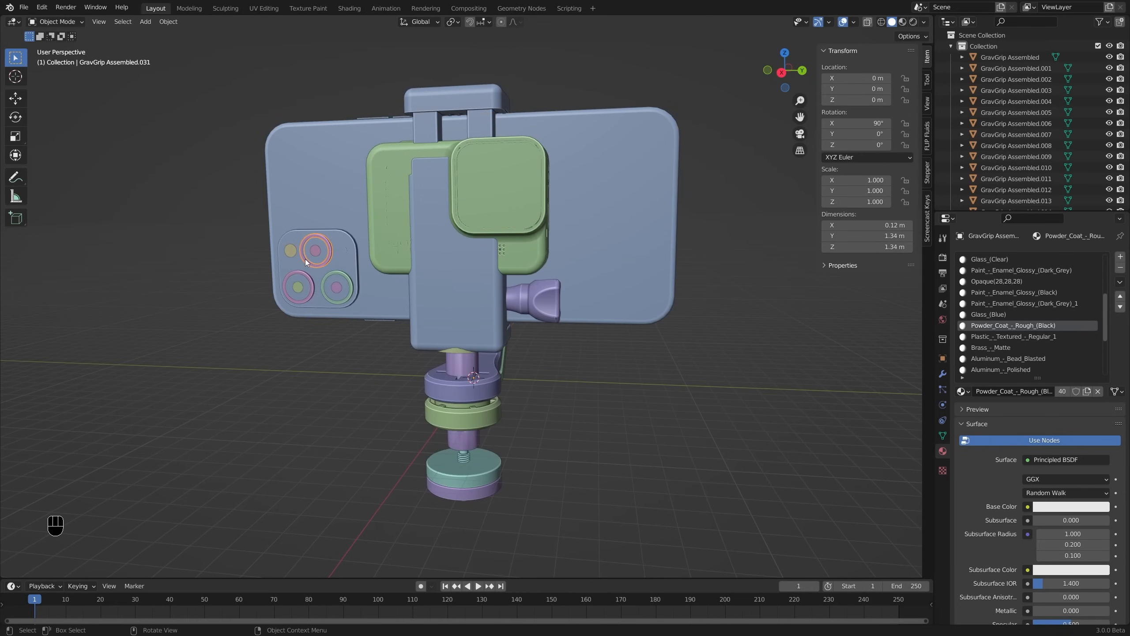
key(c)
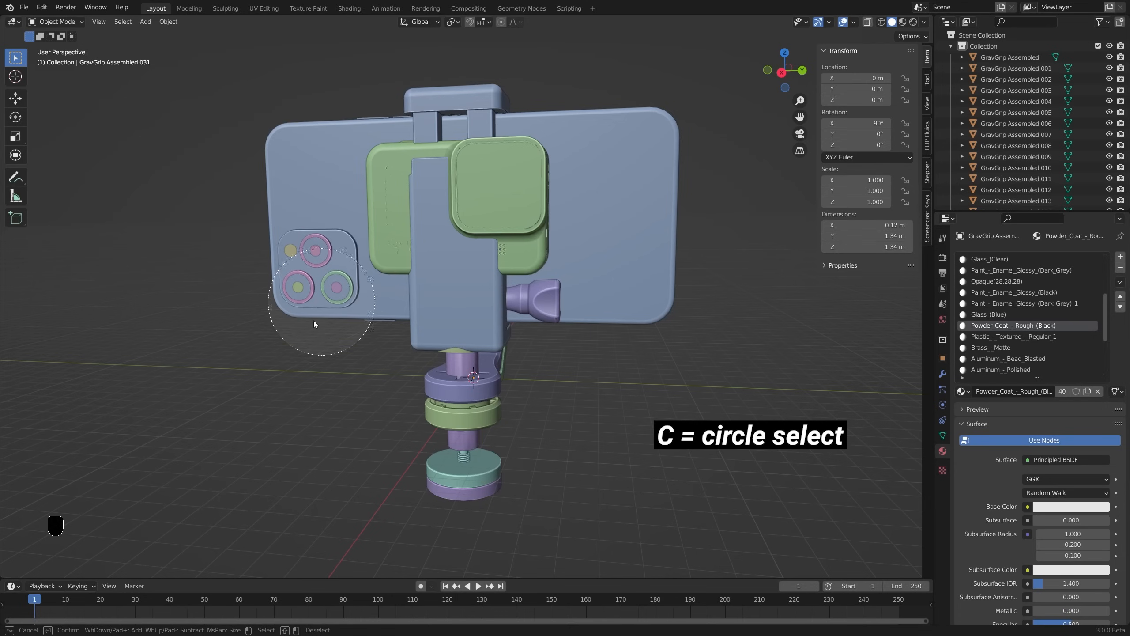
mouse_move(363, 362)
mouse_down()
mouse_move(280, 368)
mouse_move(606, 393)
mouse_up()
right_click(664, 389)
middle_drag(664, 389, 498, 383)
key(alt+a)
Select the GravGrip arm and then all parts to examine where their origins lie
click(528, 425)
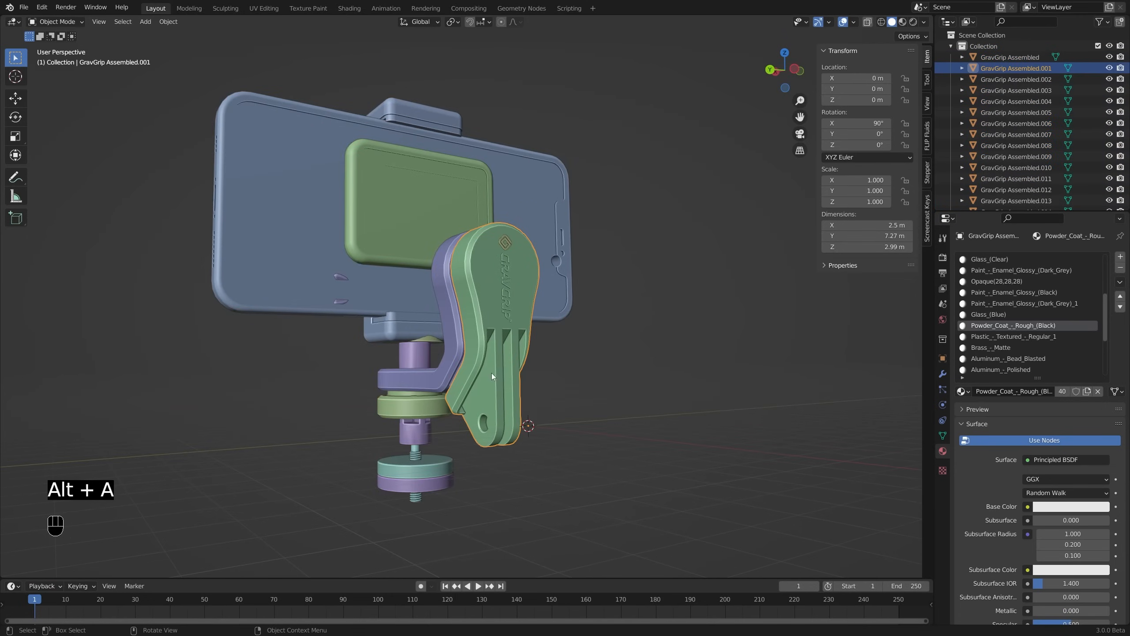
key(a)
middle_drag(560, 419, 478, 449)
scroll(412, 472, up, 3)
scroll(403, 459, down, 1)
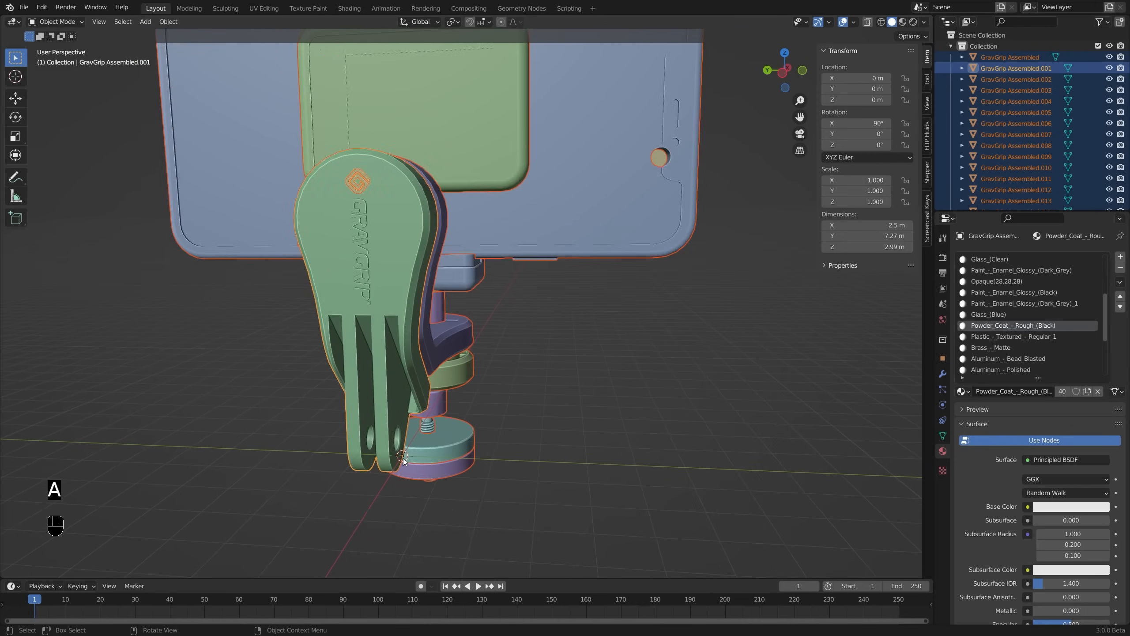
scroll(403, 458, down, 3)
middle_drag(410, 458, 526, 457)
Try circle-selecting the parts around the shared origin at the arm's foot, then clear the selection
key(alt+a)
key(c)
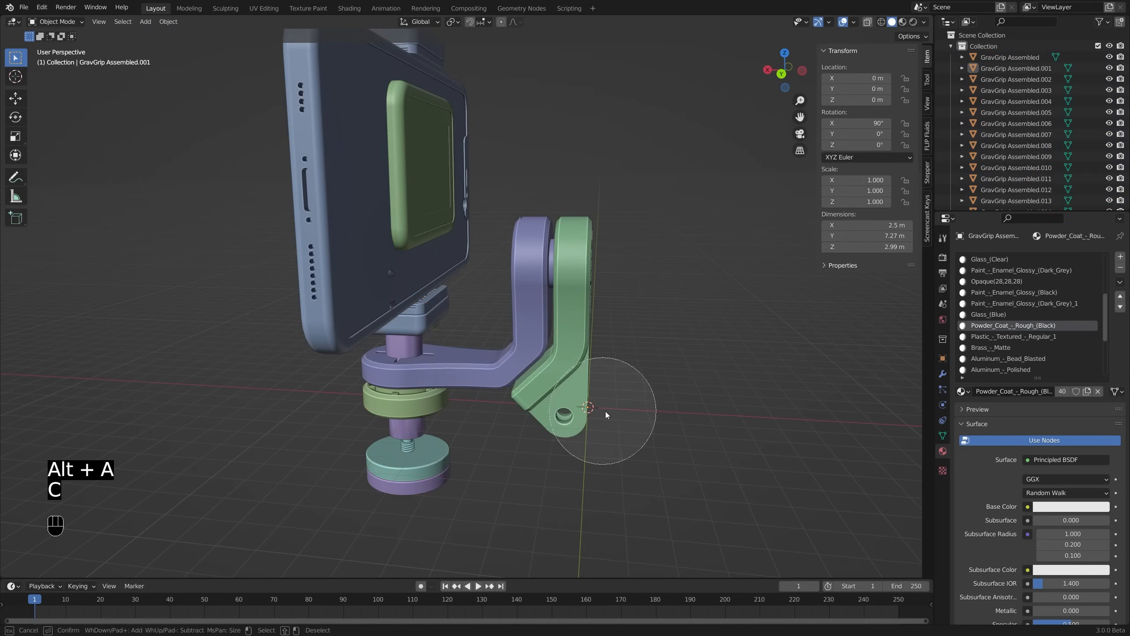
click(627, 419)
right_click(760, 415)
key(alt+a)
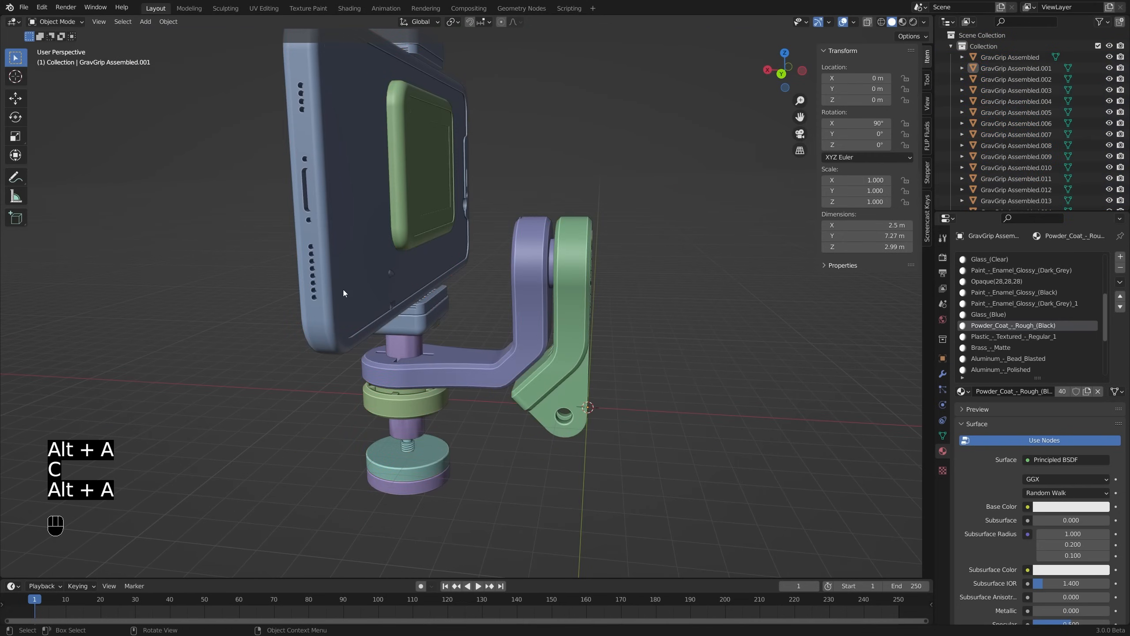
Select all parts and set each origin to its own geometry, viewing the spread of origins from several sides
middle_drag(343, 292, 629, 347)
key(a)
right_click(586, 303)
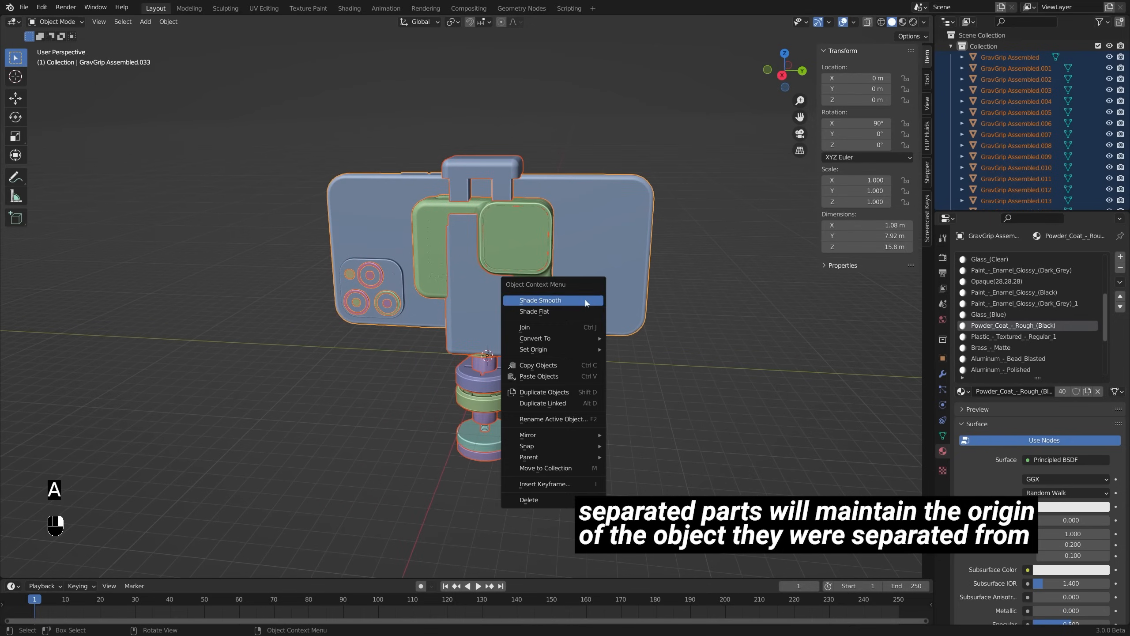
mouse_move(582, 348)
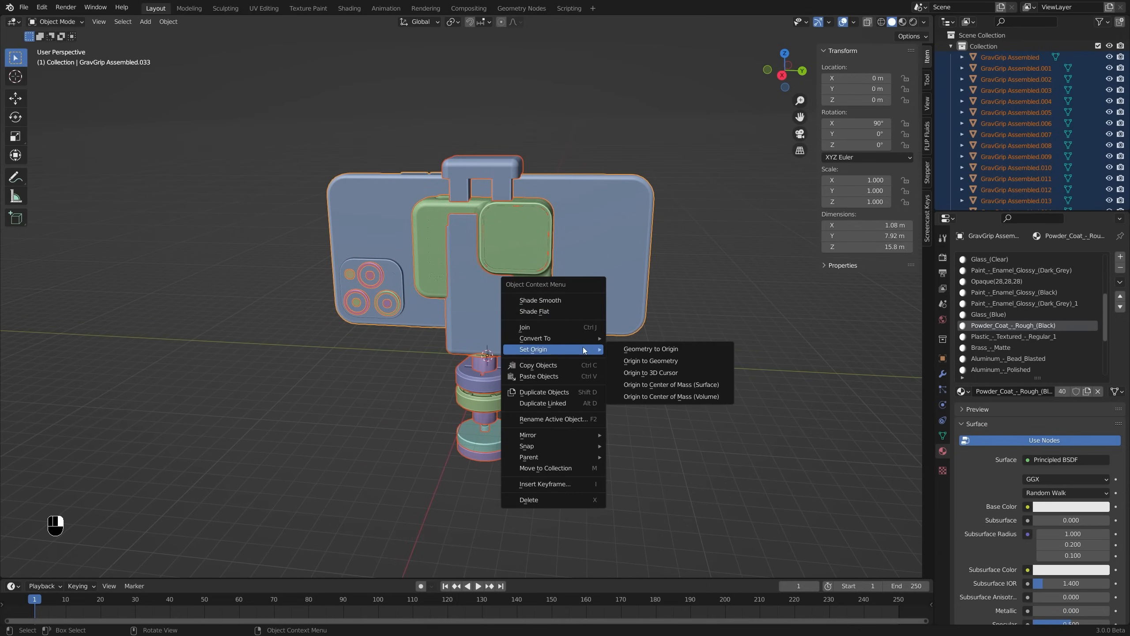
click(653, 364)
shift+middle_drag(653, 364, 545, 302)
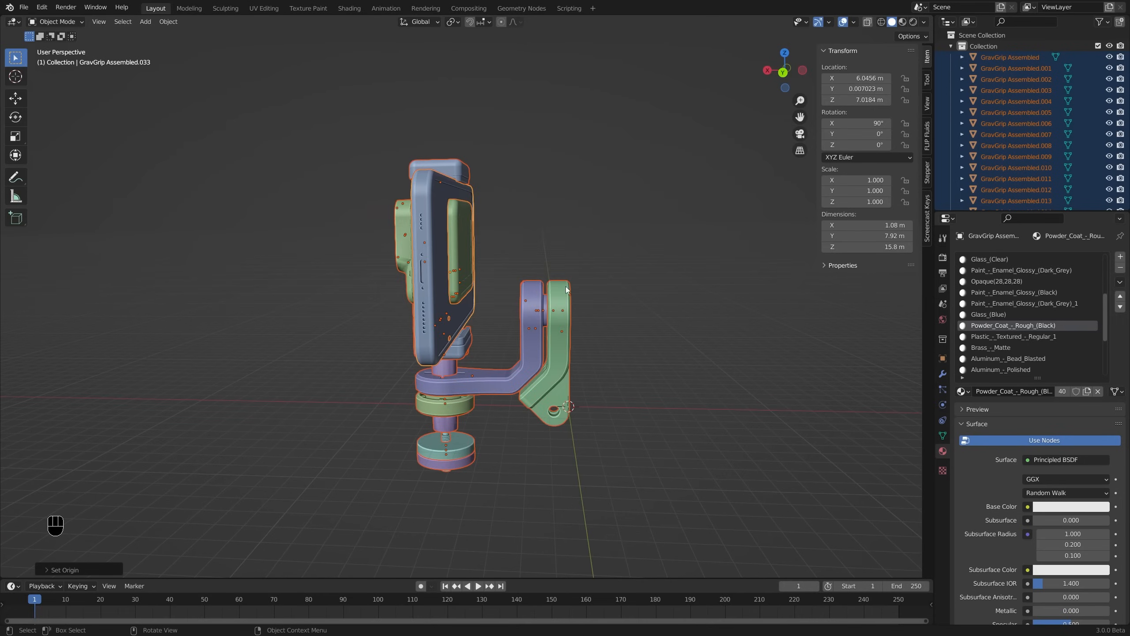
middle_drag(461, 301, 526, 291)
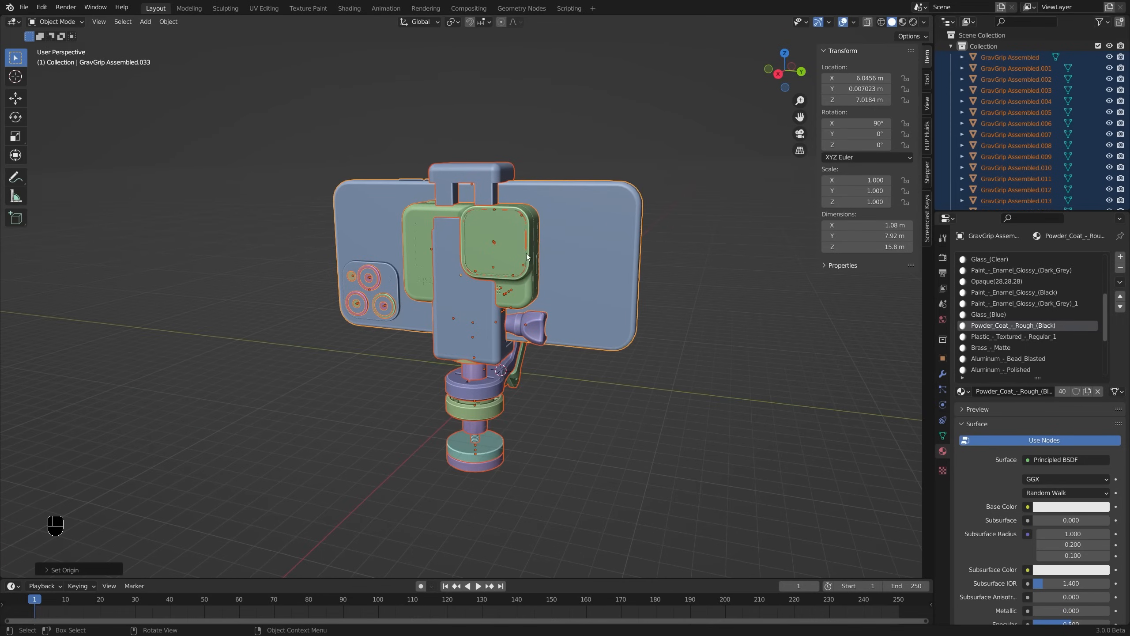
mouse_move(526, 253)
middle_down()
mouse_move(305, 251)
mouse_move(503, 253)
mouse_move(493, 300)
middle_up()
Clear the selection, circle-select the phone with its camera lenses, and delete these parts
key(alt+a)
key(c)
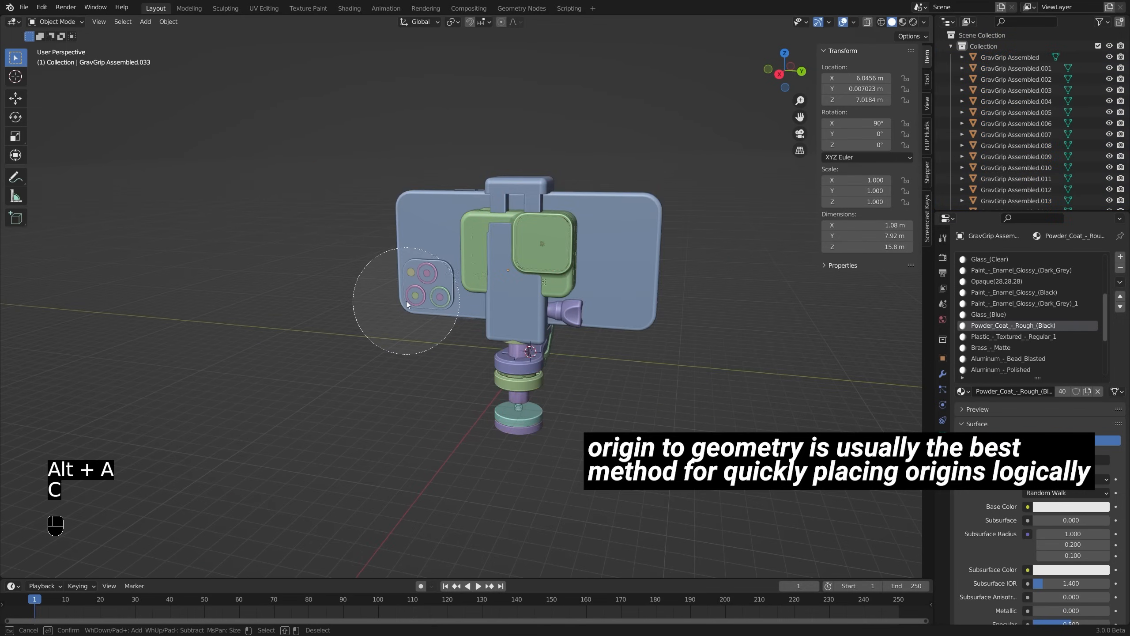
drag(406, 301, 405, 278)
key(x)
key(x)
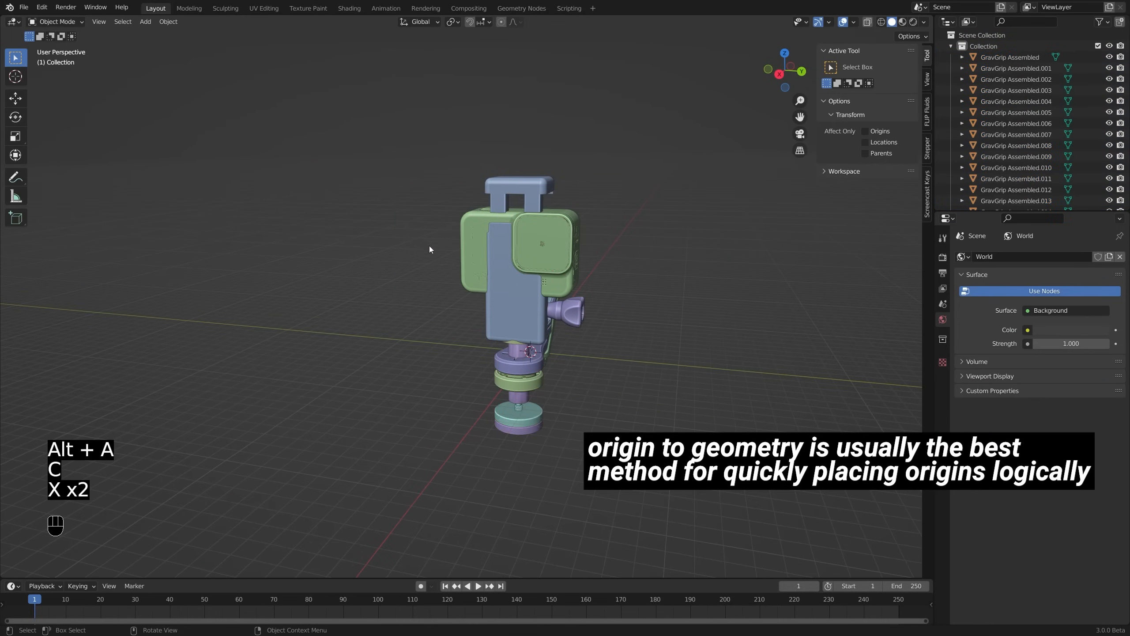
Delete the square green bodies mounted on the phone clamp and the purple plate behind them
click(530, 239)
key(x)
middle_drag(594, 241, 547, 250)
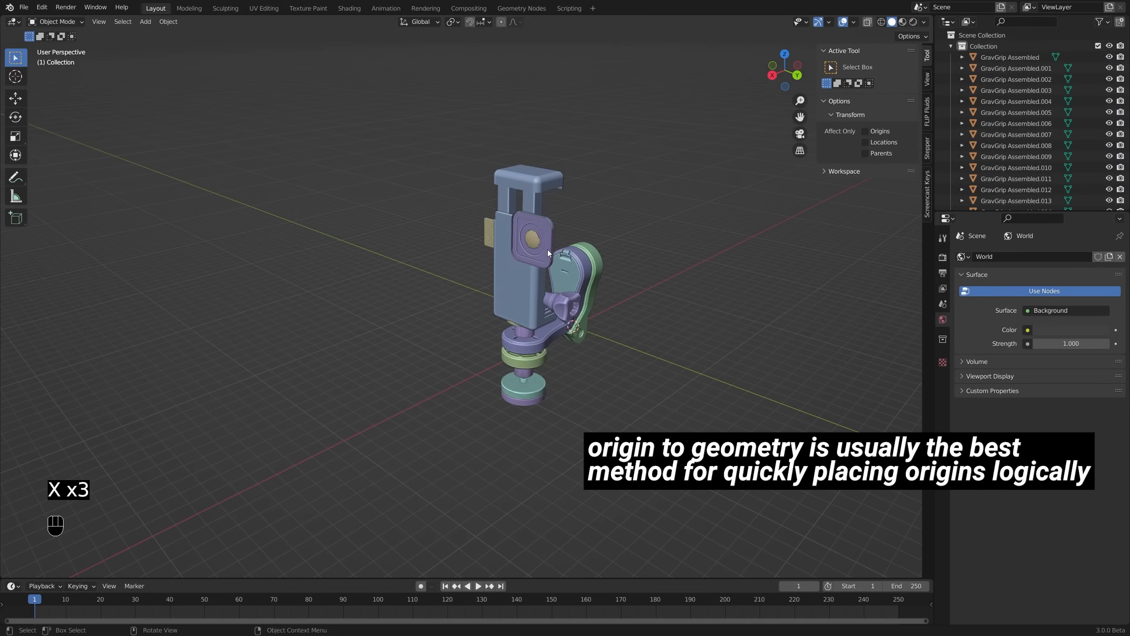
click(547, 249)
scroll(546, 248, up, 3)
key(x)
click(547, 249)
Select all segments of the thin curved strip left floating beside the clamp and delete them together
click(554, 210)
middle_drag(555, 210, 552, 245)
scroll(536, 186, up, 6)
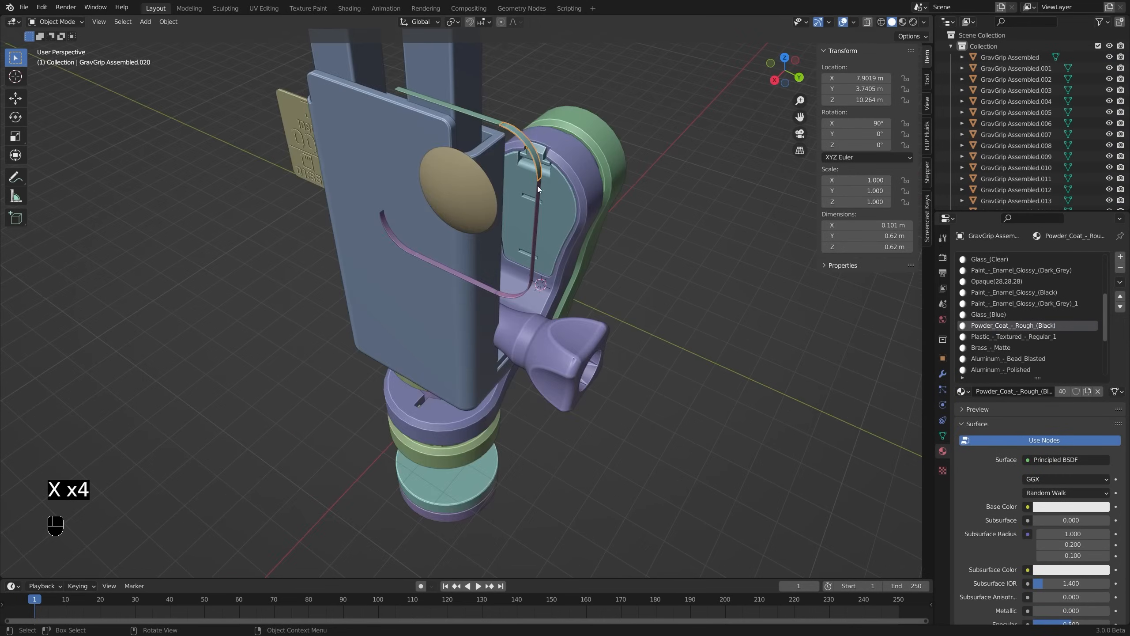
shift+middle_drag(537, 186, 522, 223)
scroll(579, 299, up, 5)
middle_drag(616, 301, 647, 265)
shift+click(644, 256)
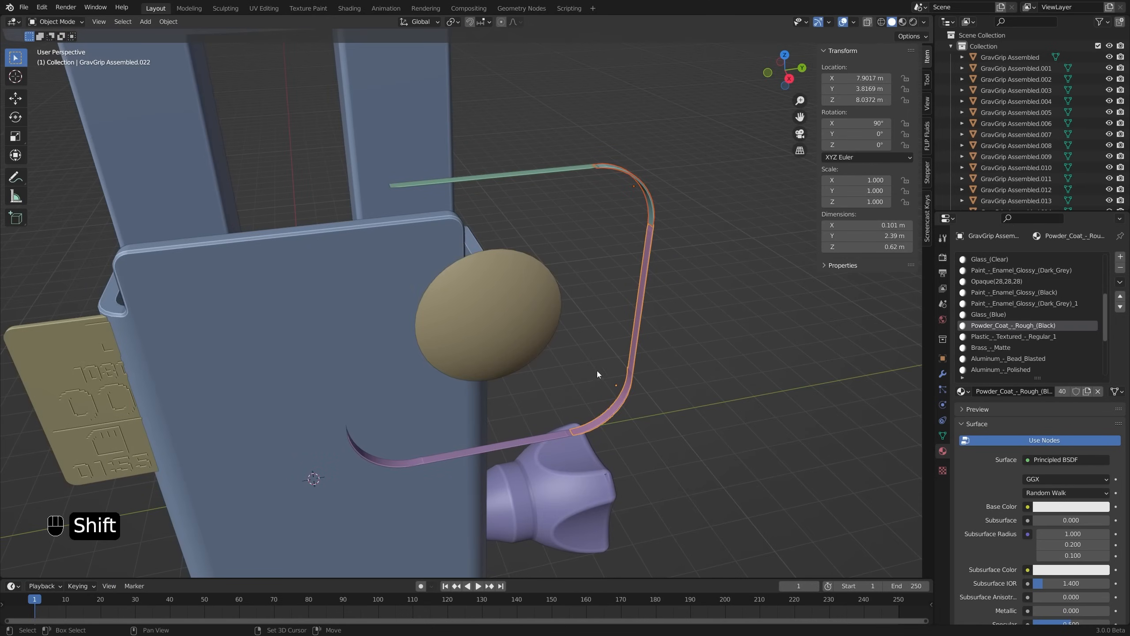
shift+click(503, 445)
shift+click(540, 170)
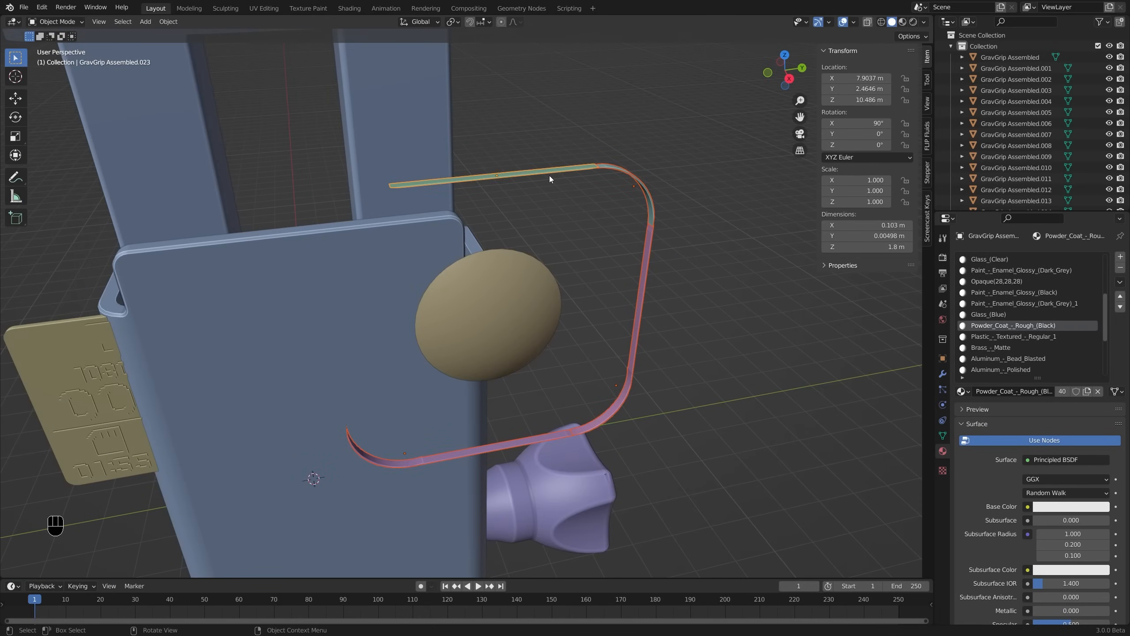
key(x)
click(549, 174)
Delete the oval disc and the small engraved plate at the sides of the phone clamp
middle_drag(549, 174, 467, 227)
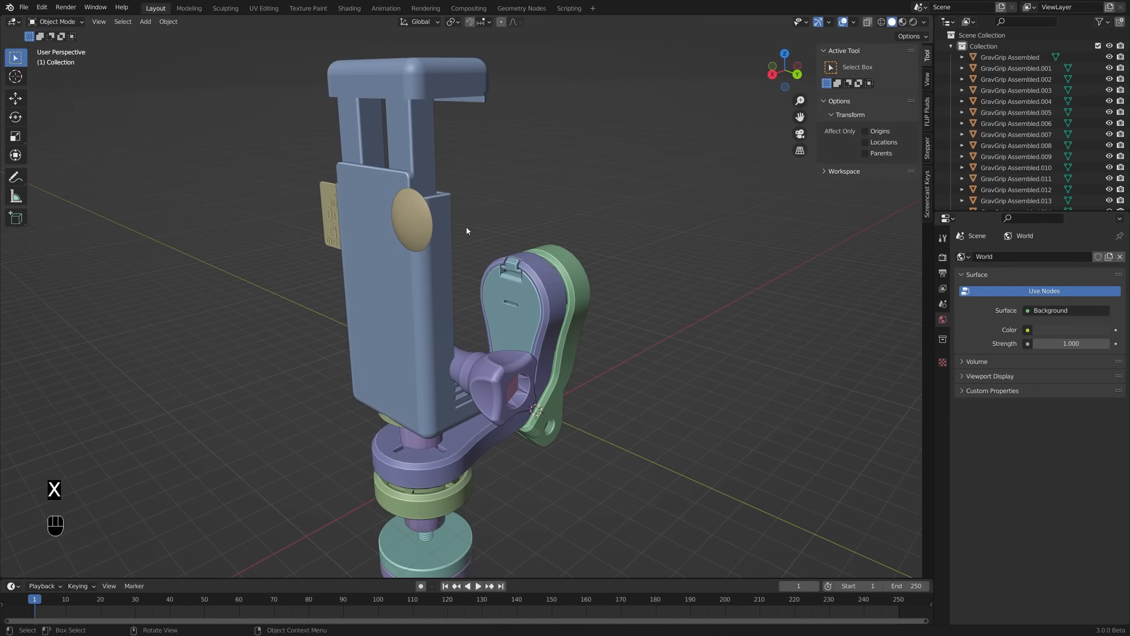
click(440, 216)
key(x)
click(337, 217)
click(337, 218)
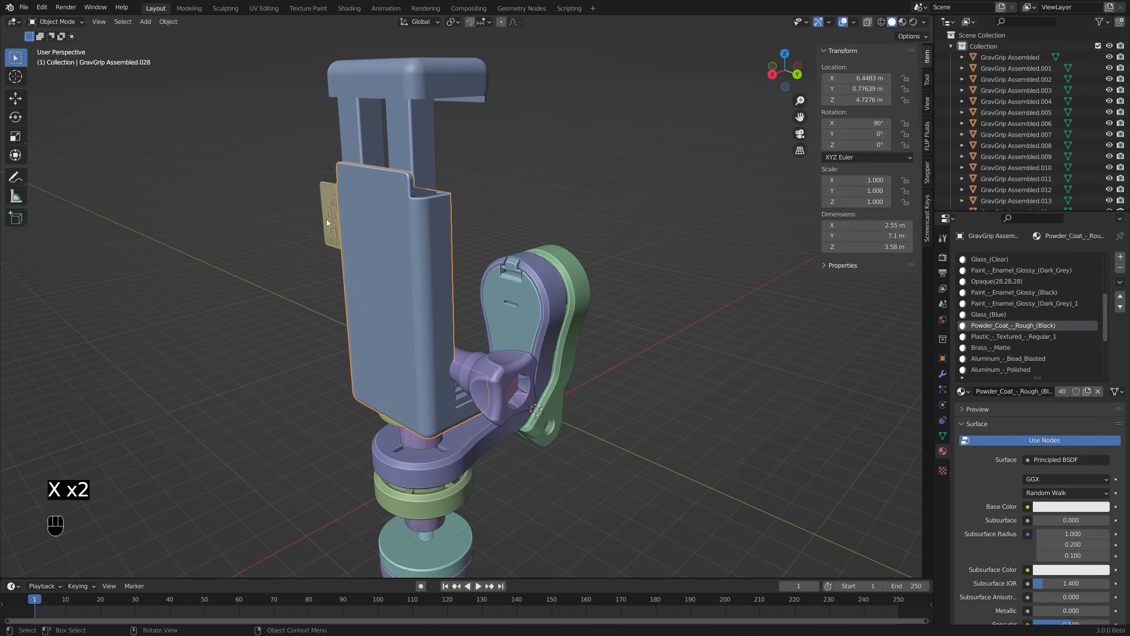
key(x)
click(327, 218)
middle_drag(457, 251, 476, 265)
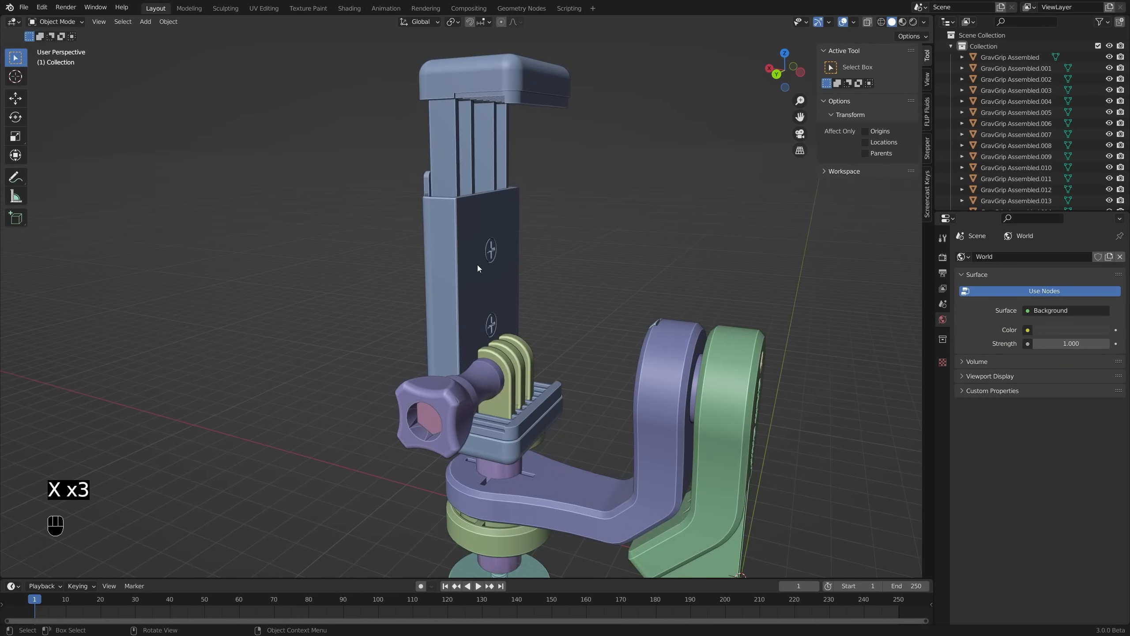
Try moving the purple arm away from its cover and bearings, then cancel the move
mouse_move(652, 318)
shift+middle_down()
mouse_move(623, 297)
mouse_move(637, 363)
mouse_move(711, 329)
mouse_move(660, 319)
shift+middle_up()
scroll(634, 331, up, 4)
click(633, 329)
key(g)
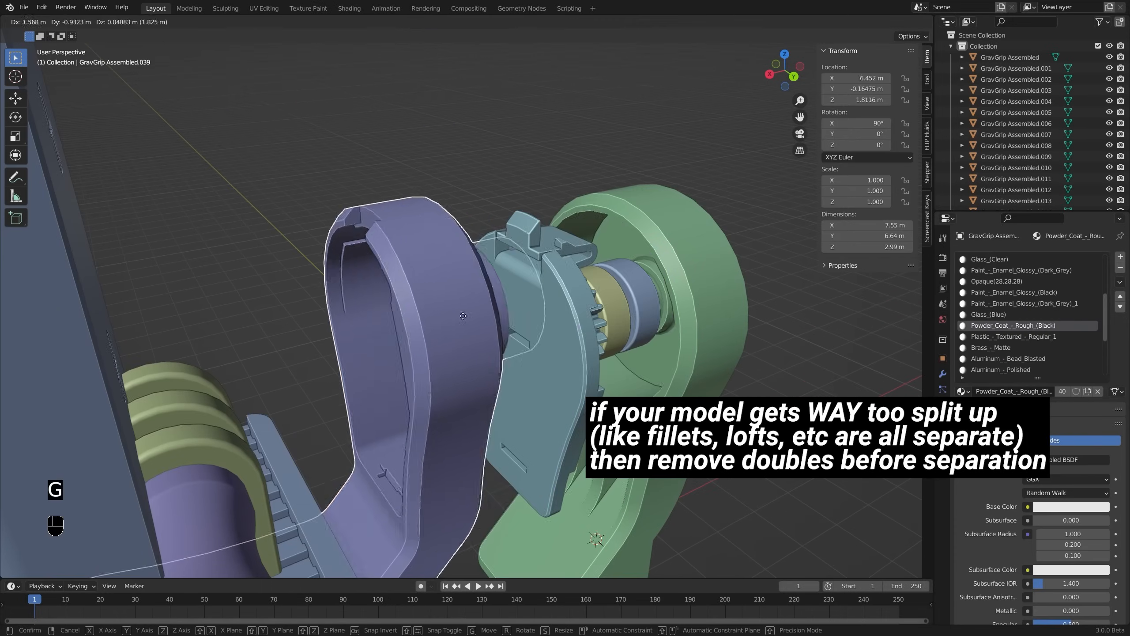
right_click(402, 314)
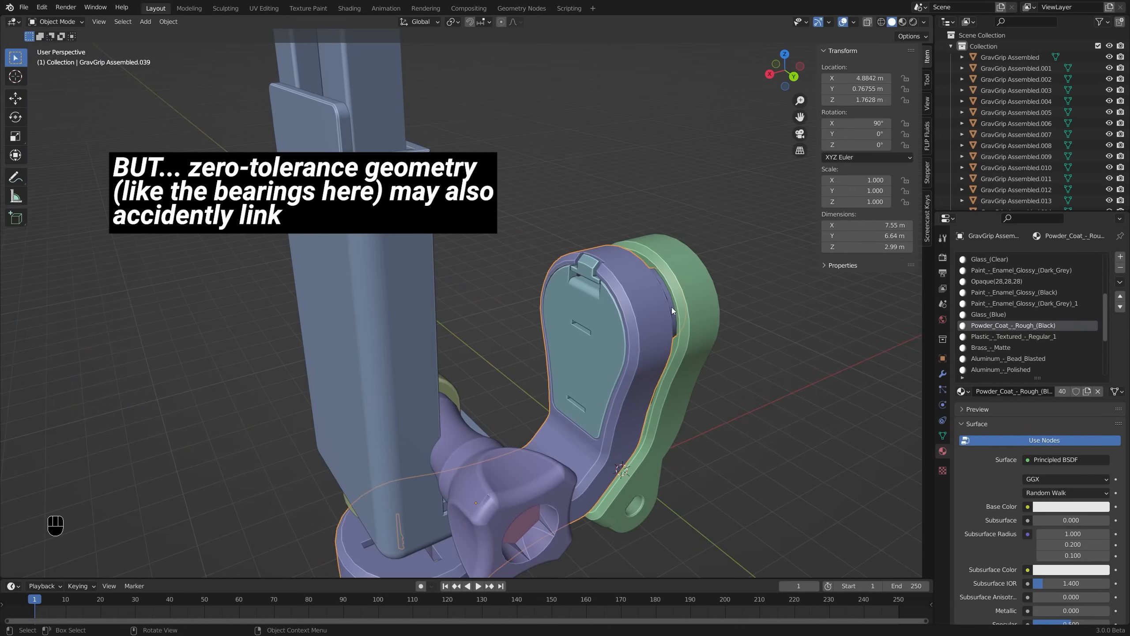
Select the two blue halves of the phone clamp and delete them
scroll(661, 310, down, 1)
shift+middle_drag(661, 311, 623, 294)
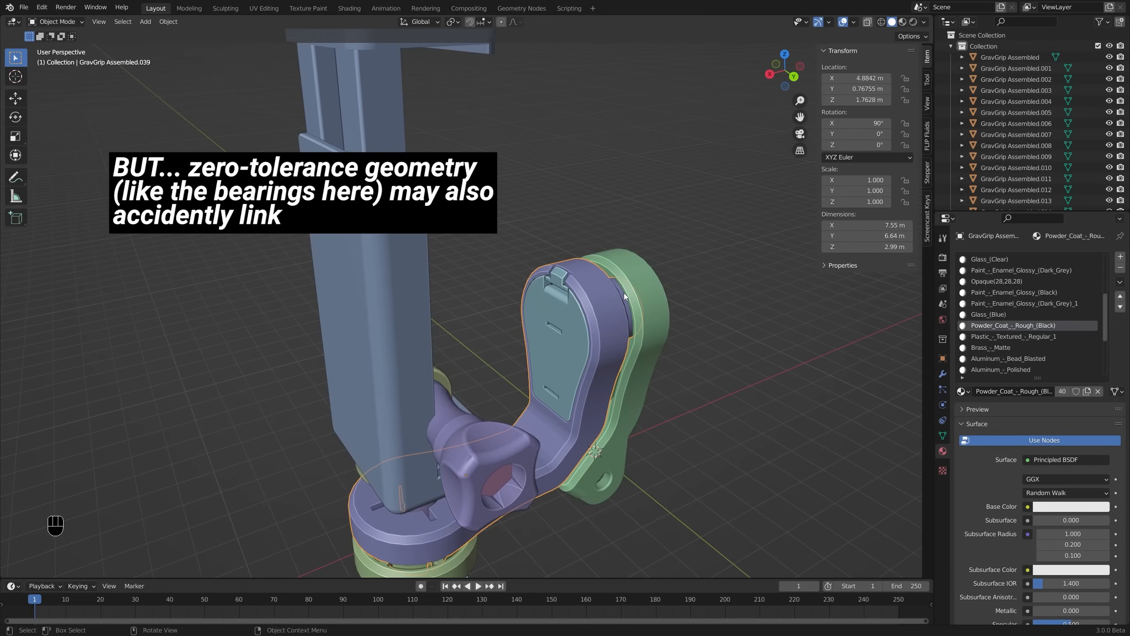
scroll(618, 294, down, 1)
middle_drag(554, 290, 567, 289)
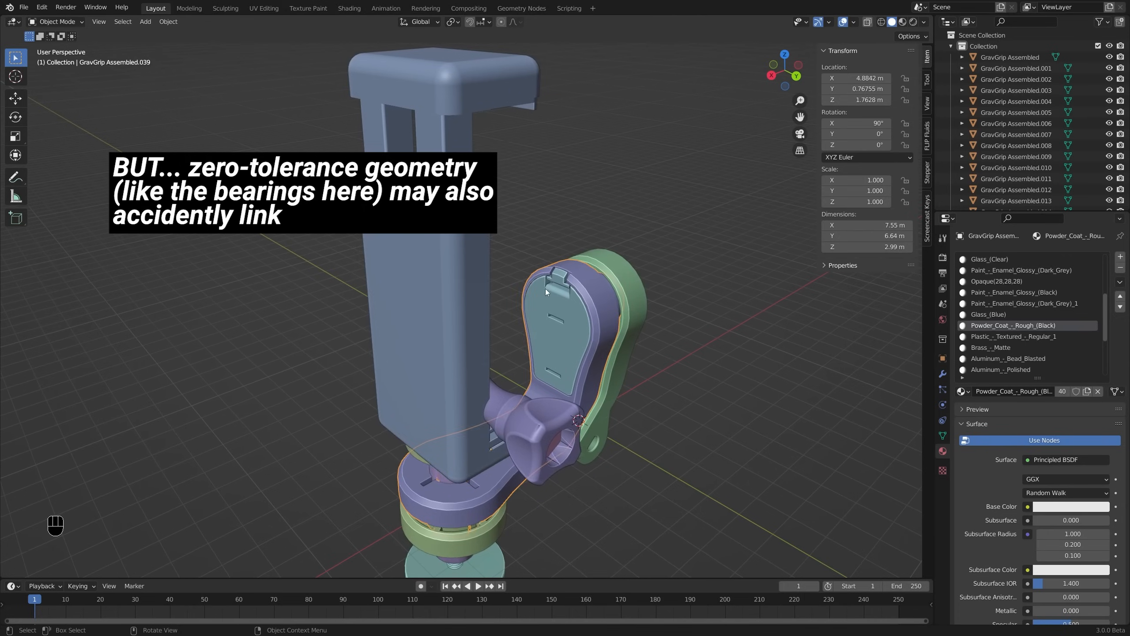
click(421, 264)
shift+click(451, 189)
key(x)
click(452, 189)
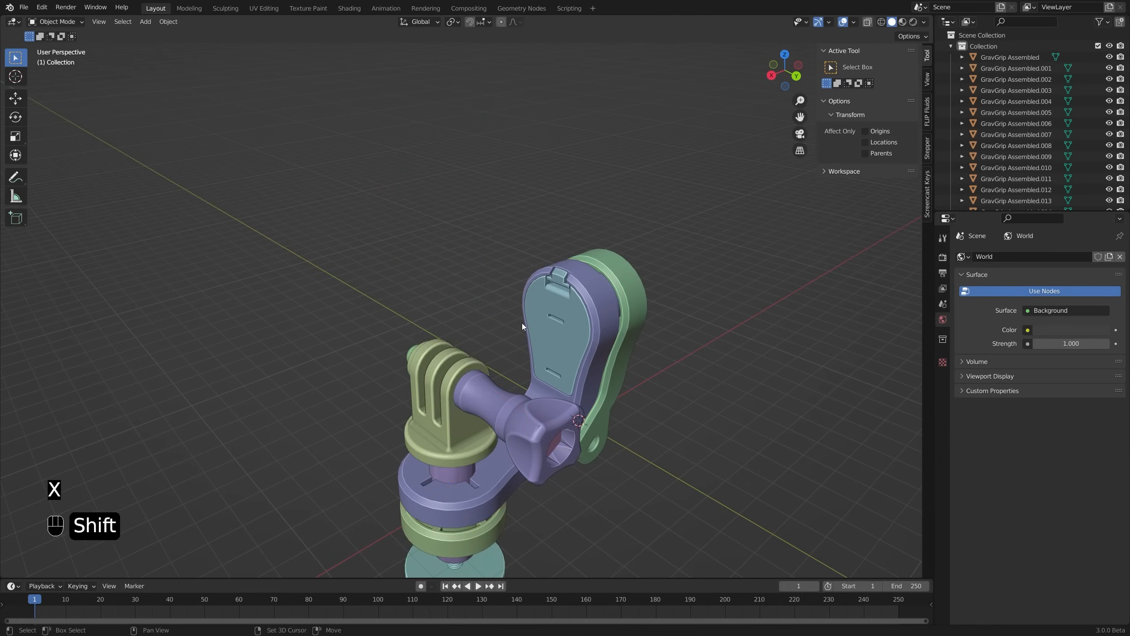
Delete the purple thumbscrew knob together with the yellow-green pronged mount
shift+middle_drag(522, 323, 505, 288)
click(505, 289)
shift+click(473, 281)
key(x)
click(474, 281)
Delete the green nut and the pink threaded bolt above the lower assembly
click(463, 270)
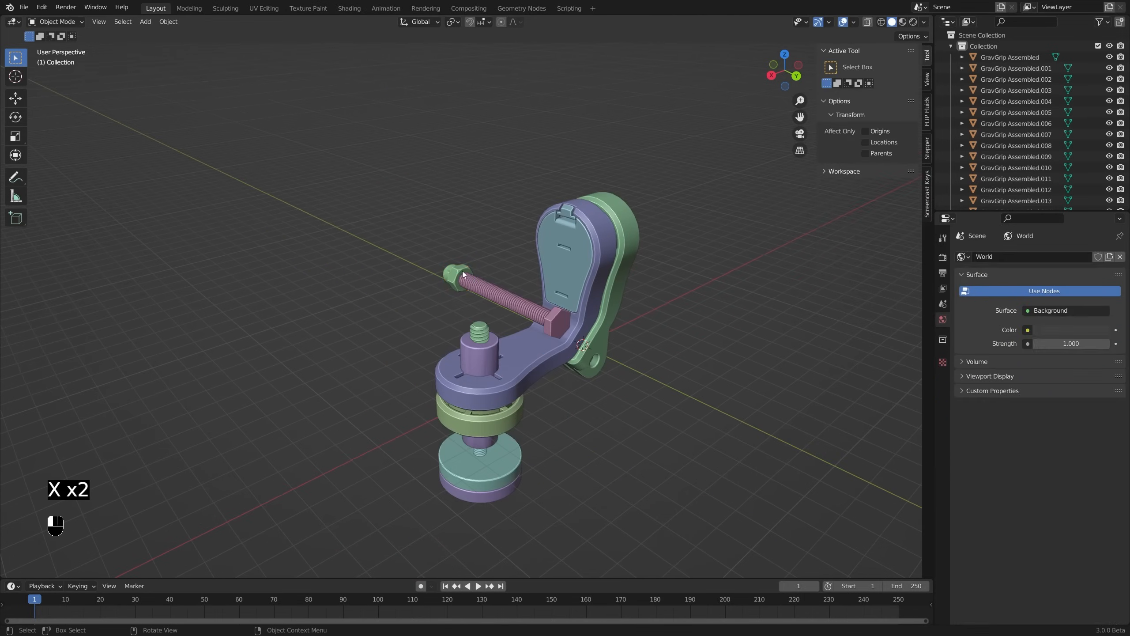
key(x)
click(462, 270)
click(482, 288)
key(x)
click(482, 288)
Try moving the small logo inlay off the outer face of the green arm, then cancel the move
click(482, 324)
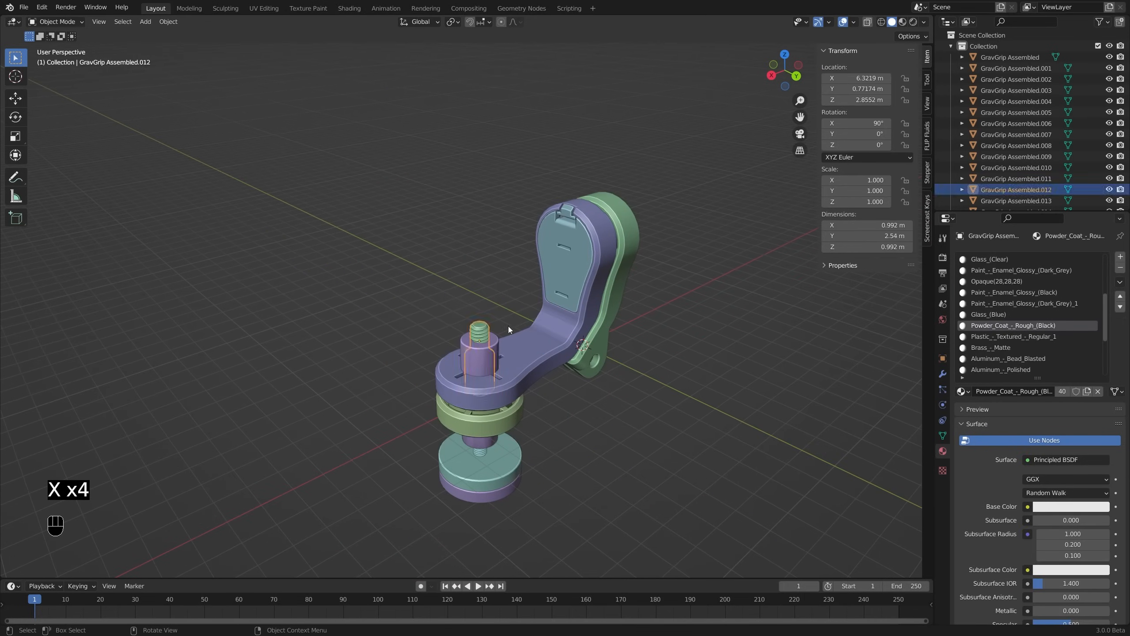
middle_drag(508, 326, 550, 290)
click(602, 293)
shift+middle_drag(606, 287, 560, 289)
scroll(558, 279, up, 2)
click(528, 251)
middle_drag(610, 253, 584, 250)
scroll(578, 244, up, 3)
click(571, 239)
key(g)
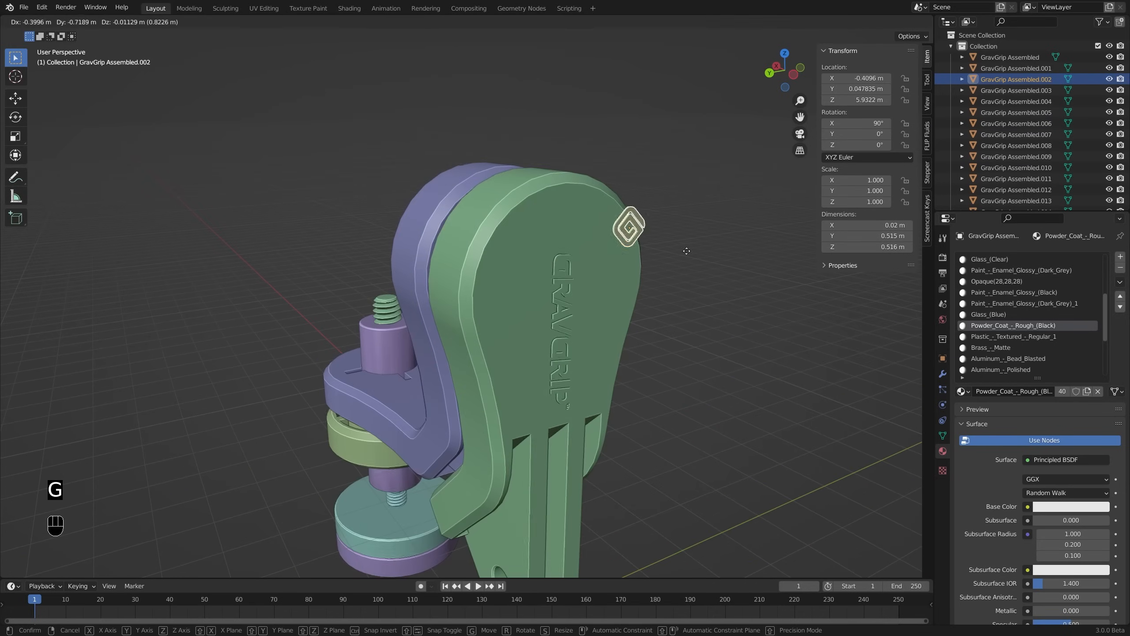
right_click(735, 246)
Join the logo inlay to the green outer arm as one object and clear the selection
middle_drag(735, 246, 653, 261)
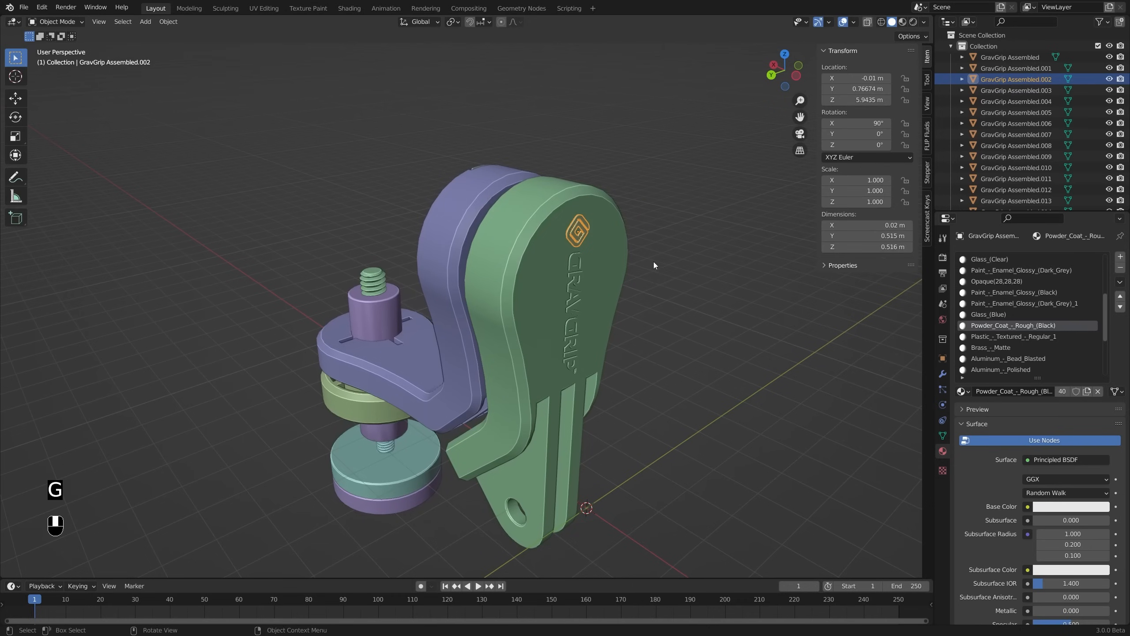
shift+click(616, 248)
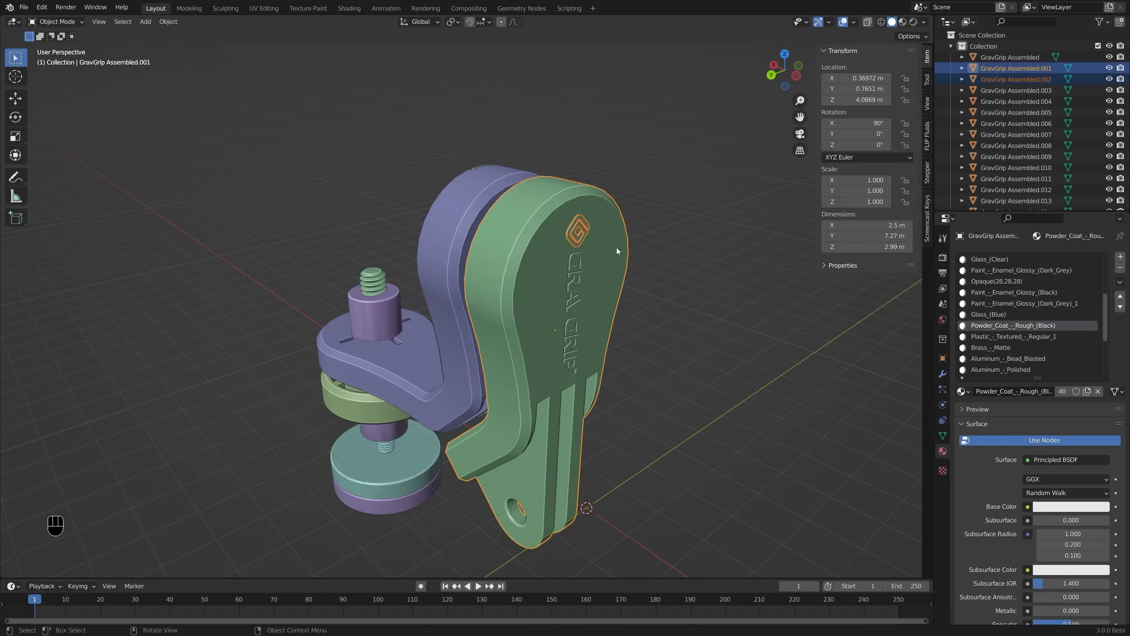
key(ctrl+j)
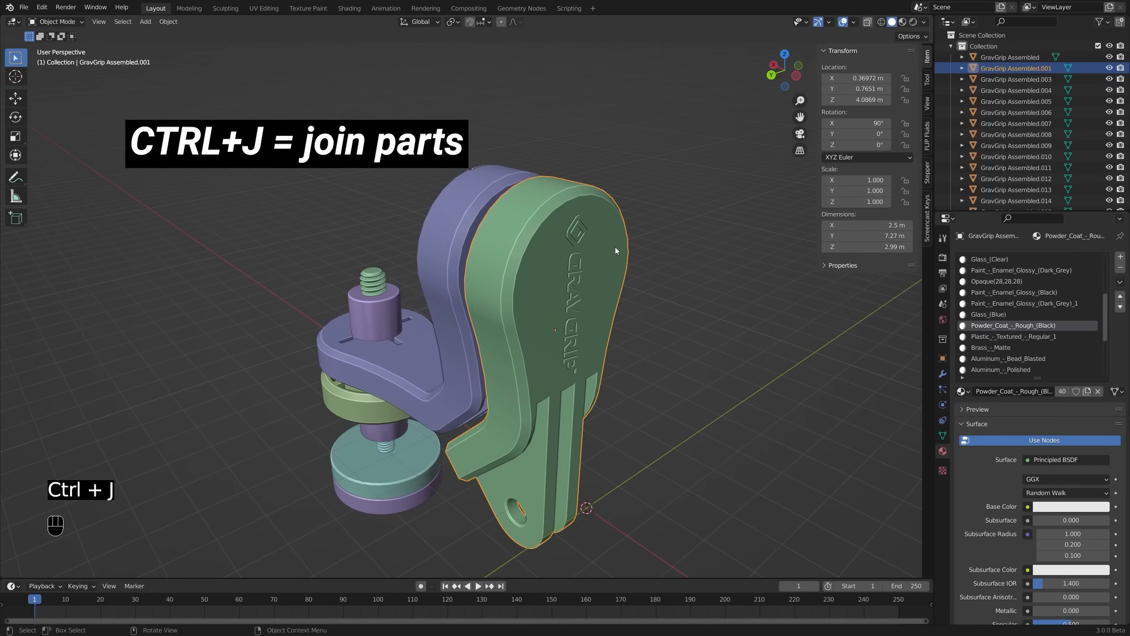
scroll(592, 256, down, 3)
click(589, 258)
middle_drag(514, 311, 596, 325)
key(alt+a)
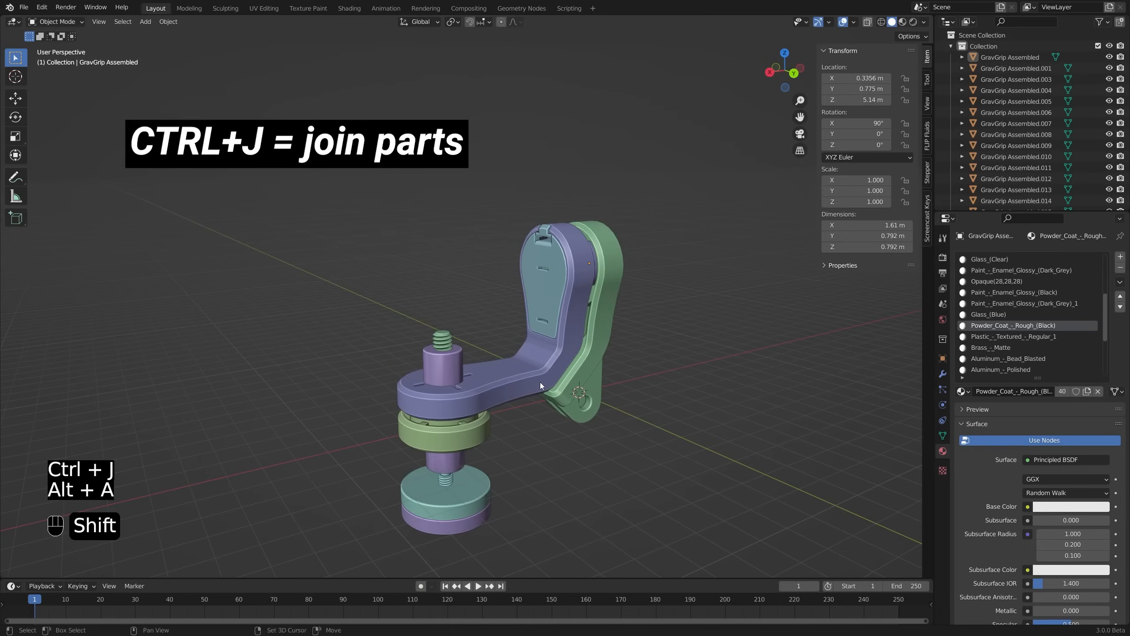
Use the Move tool with snapping to shift the green outer arm 5 m along negative X and back again
middle_drag(541, 382, 586, 304)
middle_drag(507, 301, 540, 346)
scroll(592, 290, up, 6)
scroll(505, 304, down, 2)
scroll(523, 307, down, 2)
scroll(522, 307, down, 3)
click(534, 314)
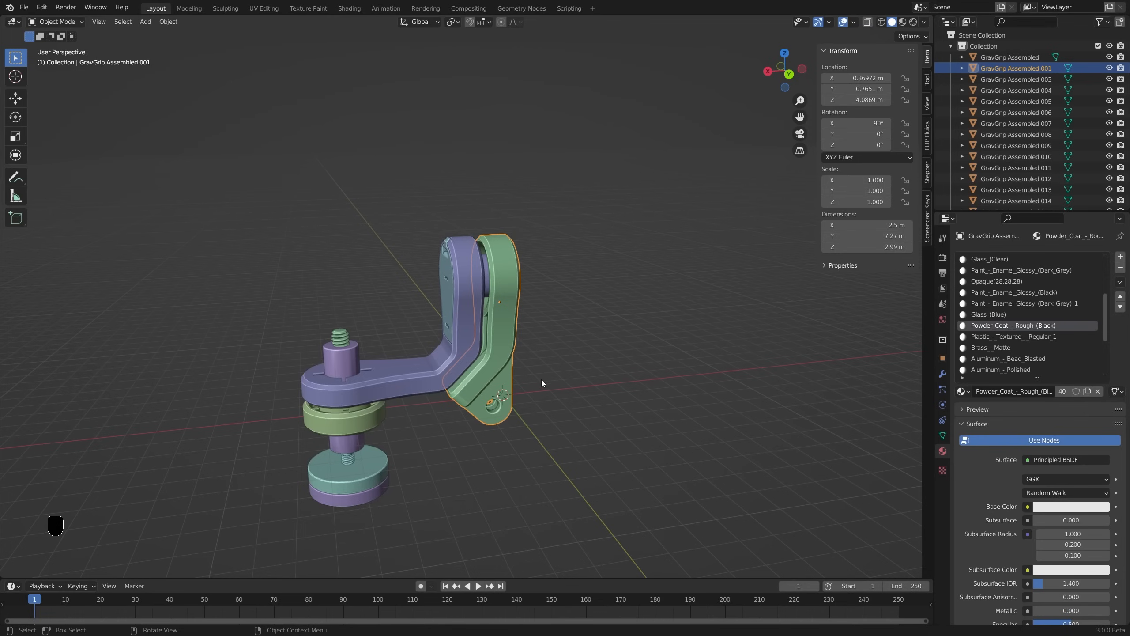
click(21, 106)
shift+middle_drag(515, 303, 464, 311)
ctrl+drag(406, 313, 536, 306)
mouse_move(537, 306)
middle_down()
mouse_move(464, 314)
mouse_move(558, 310)
middle_up()
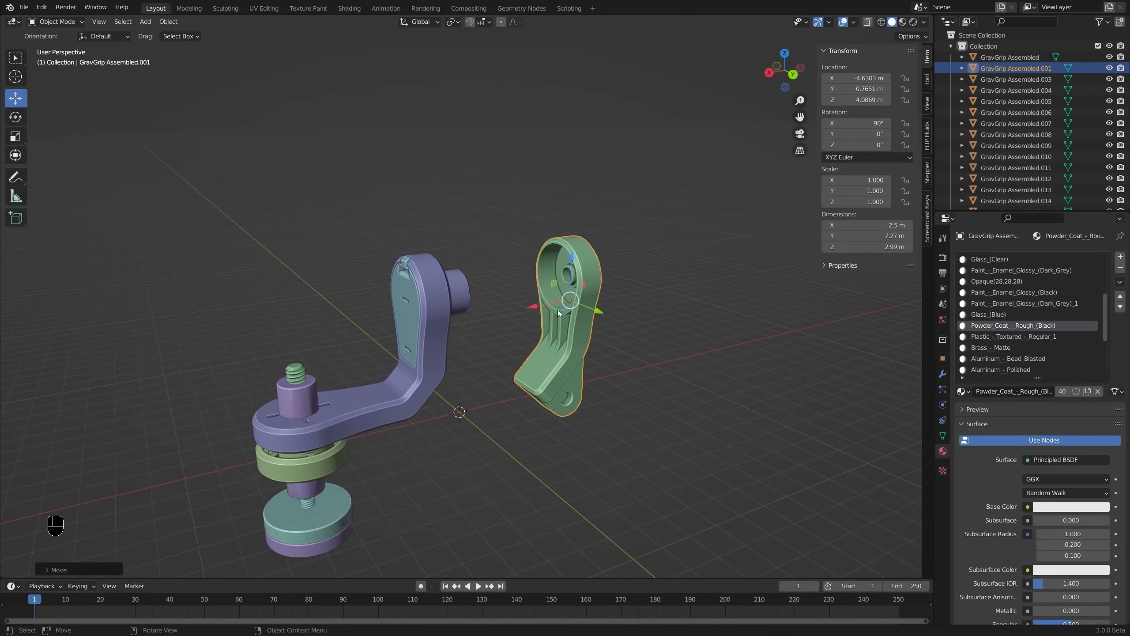
ctrl+drag(531, 307, 437, 332)
middle_drag(439, 329, 460, 314)
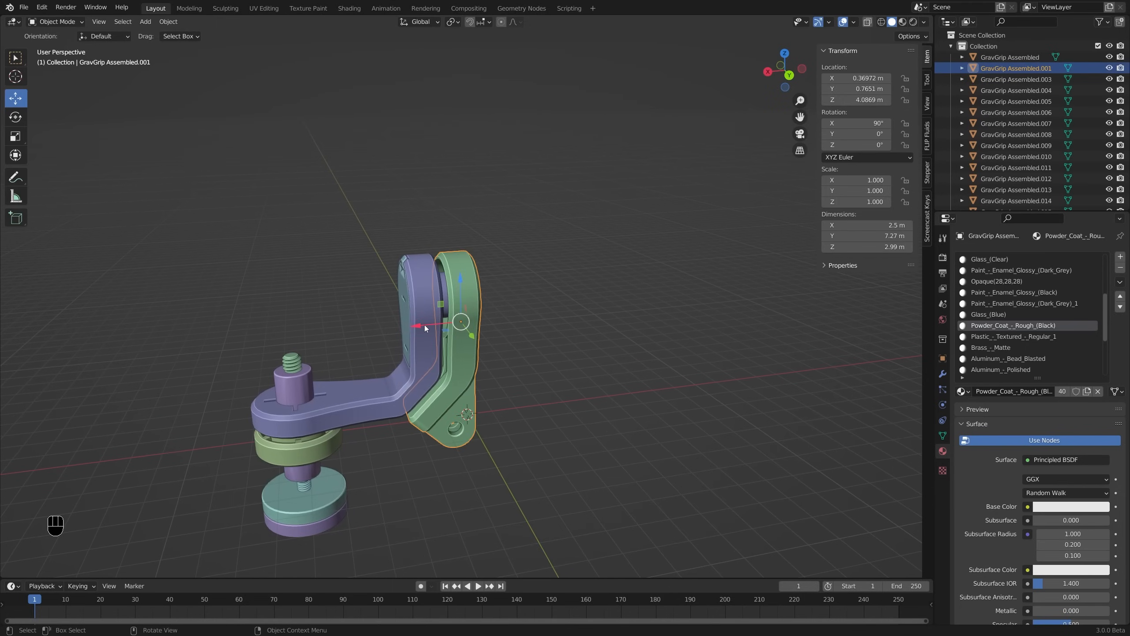
Move the green outer arm away from the assembly along negative X, to an X location of -6.6303 m
drag(423, 325, 535, 361)
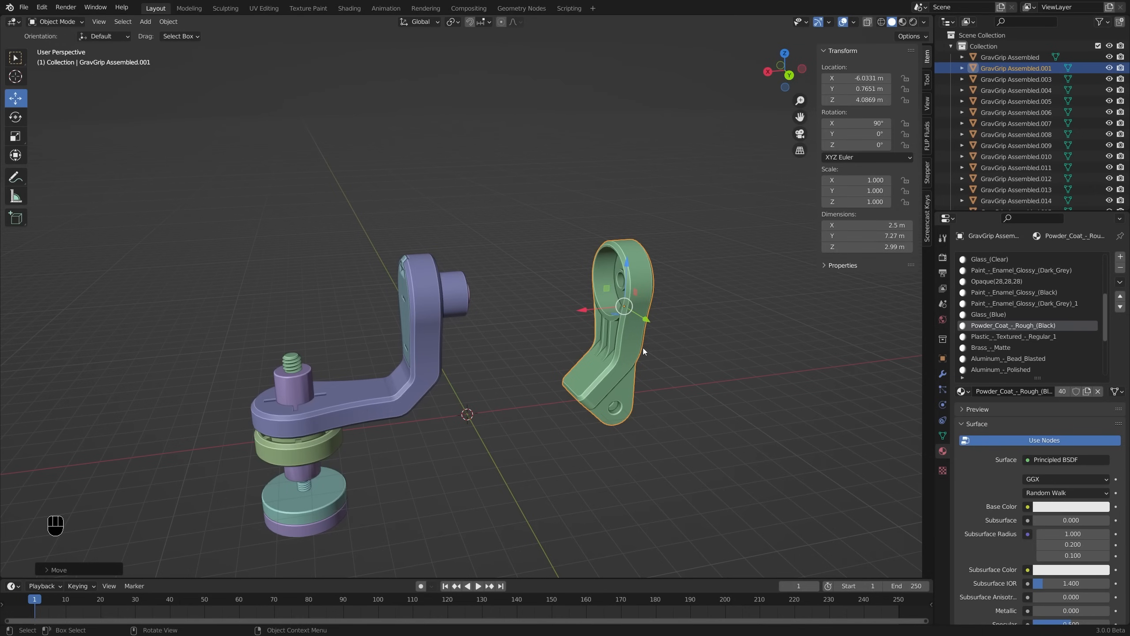
mouse_move(588, 310)
mouse_down()
mouse_move(422, 333)
mouse_move(610, 311)
mouse_up()
right_click(421, 334)
key(ctrl+z)
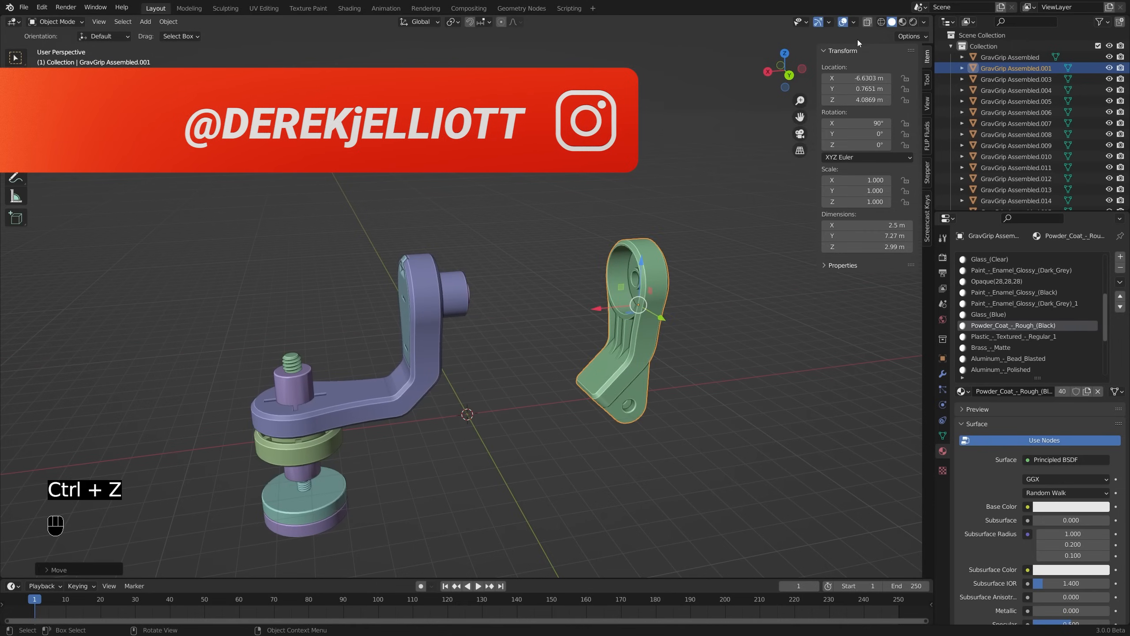
Check the grid scale in the viewport overlays and display the scene's unit settings
click(854, 22)
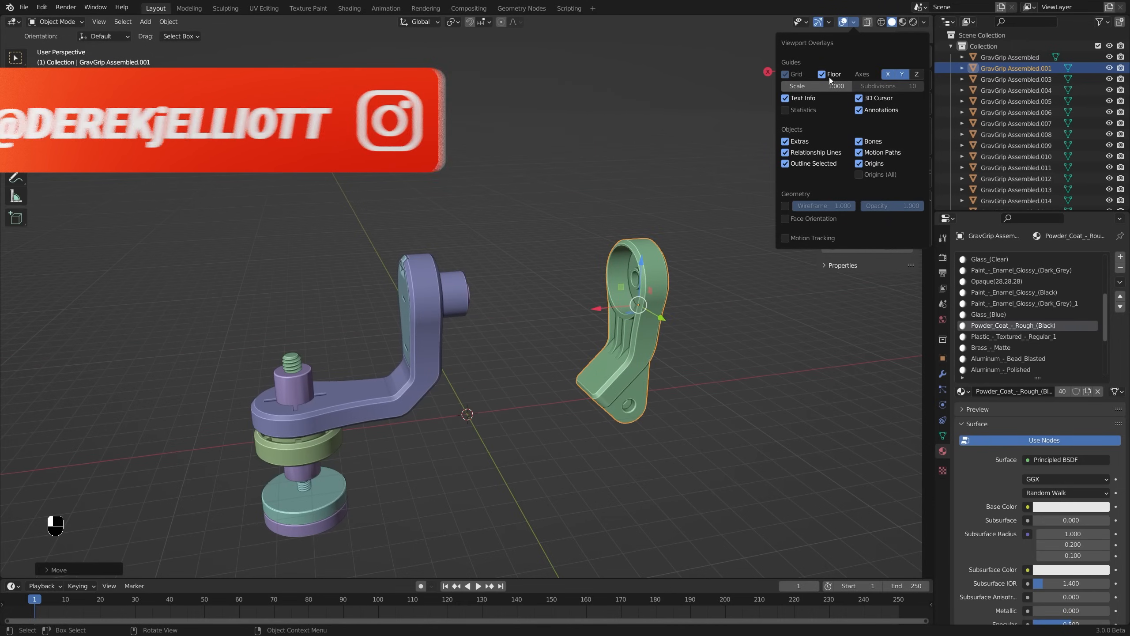
drag(825, 85, 820, 85)
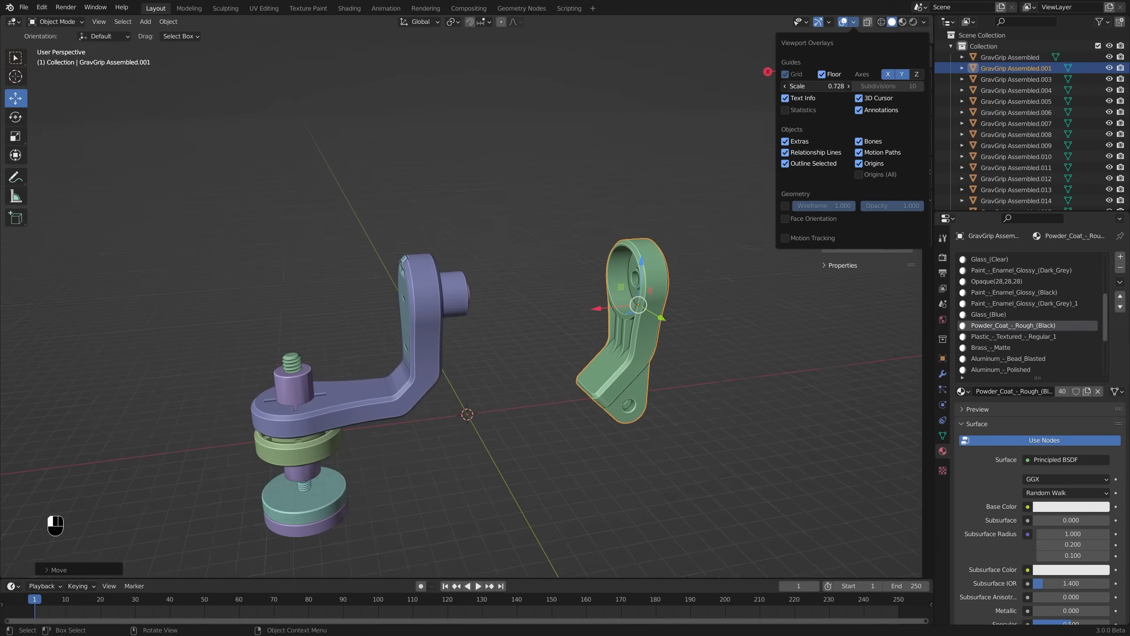
click(943, 304)
click(964, 315)
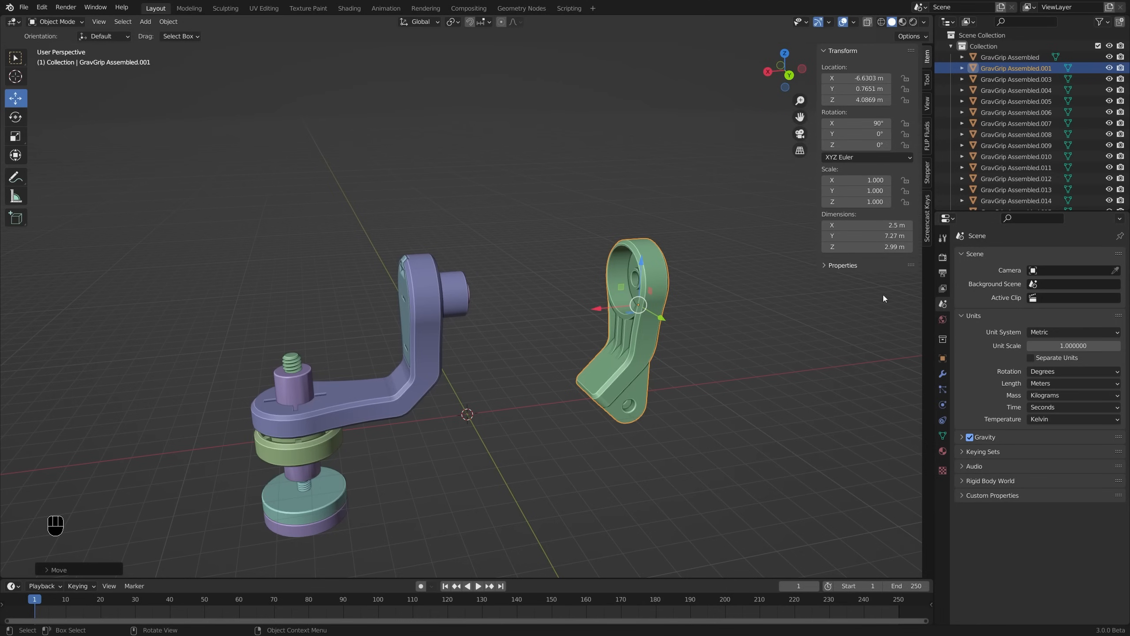
Move the hinge pin 7 m along negative X into the offset green arm, then deselect it
middle_drag(578, 327, 467, 292)
click(461, 287)
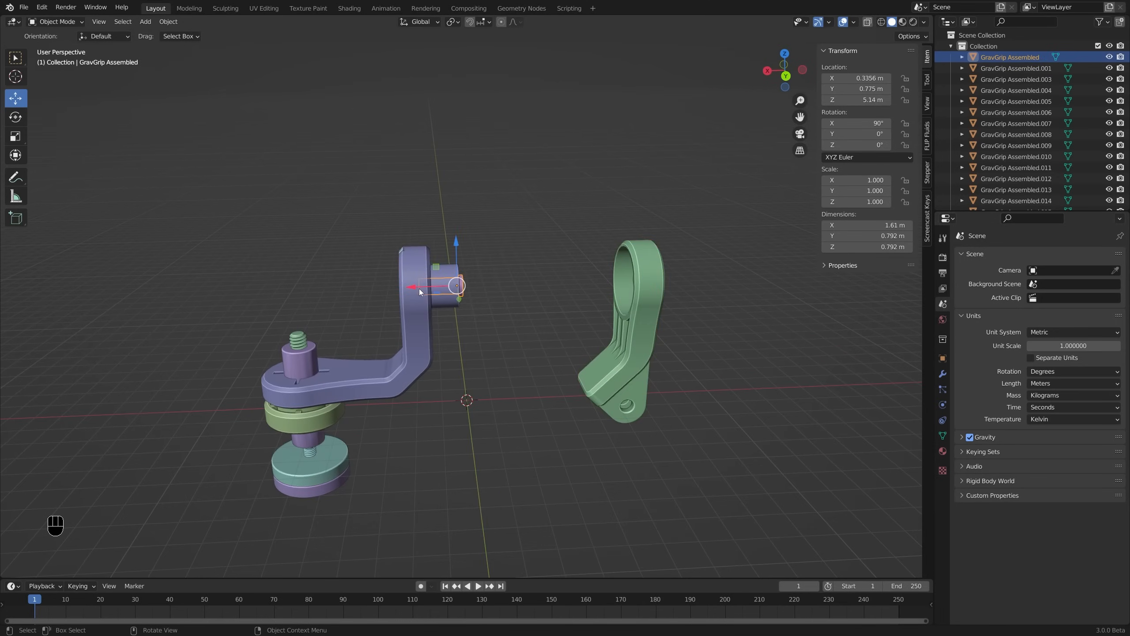
drag(419, 289, 597, 291)
middle_drag(603, 297, 663, 321)
scroll(578, 305, up, 2)
click(567, 295)
scroll(591, 292, up, 3)
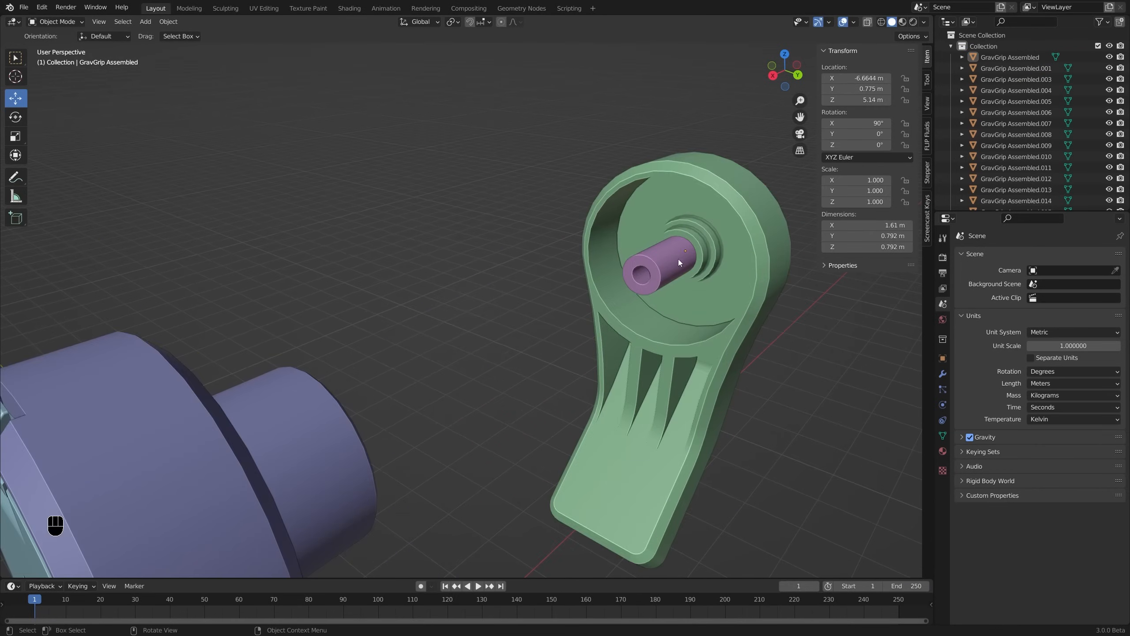
Examine how the purple hinge pin fits inside the offset green arm
scroll(639, 295, down, 5)
click(662, 283)
middle_drag(678, 280, 690, 316)
click(686, 304)
click(654, 282)
scroll(649, 292, up, 5)
scroll(649, 294, down, 2)
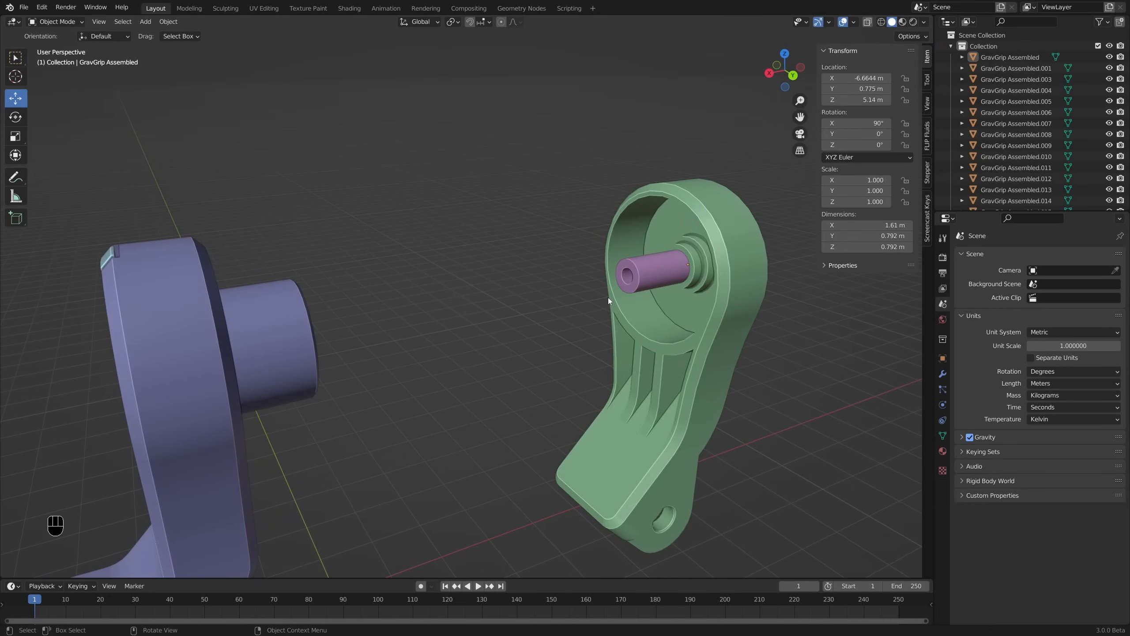
middle_drag(607, 297, 673, 284)
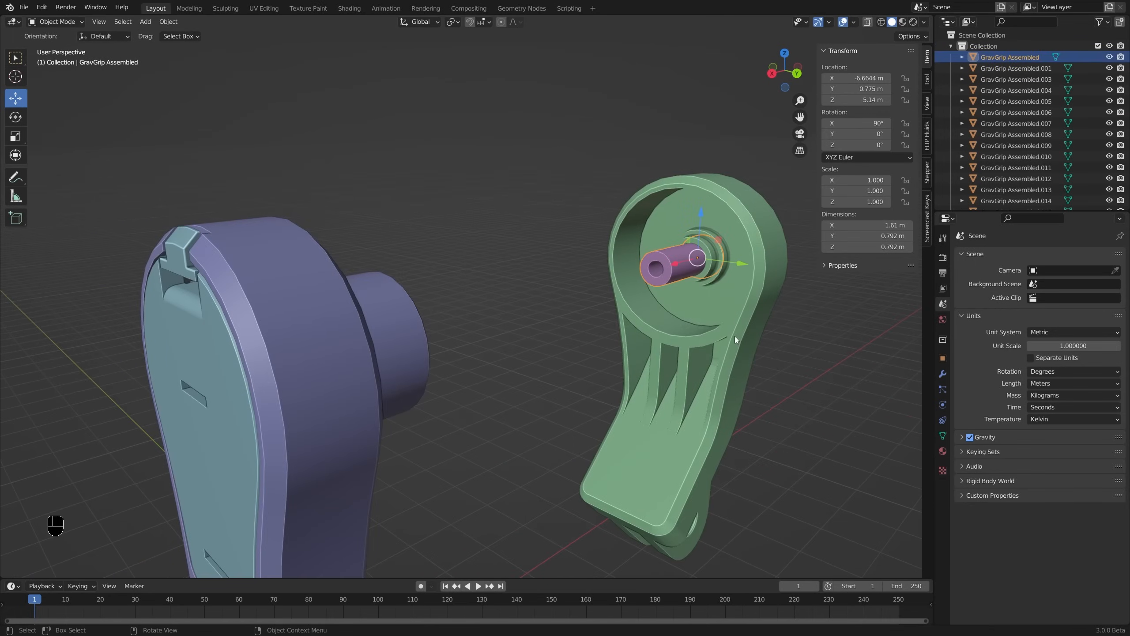
Show the material settings and join the hinge pin into the green outer arm as one object
click(942, 452)
shift+click(704, 312)
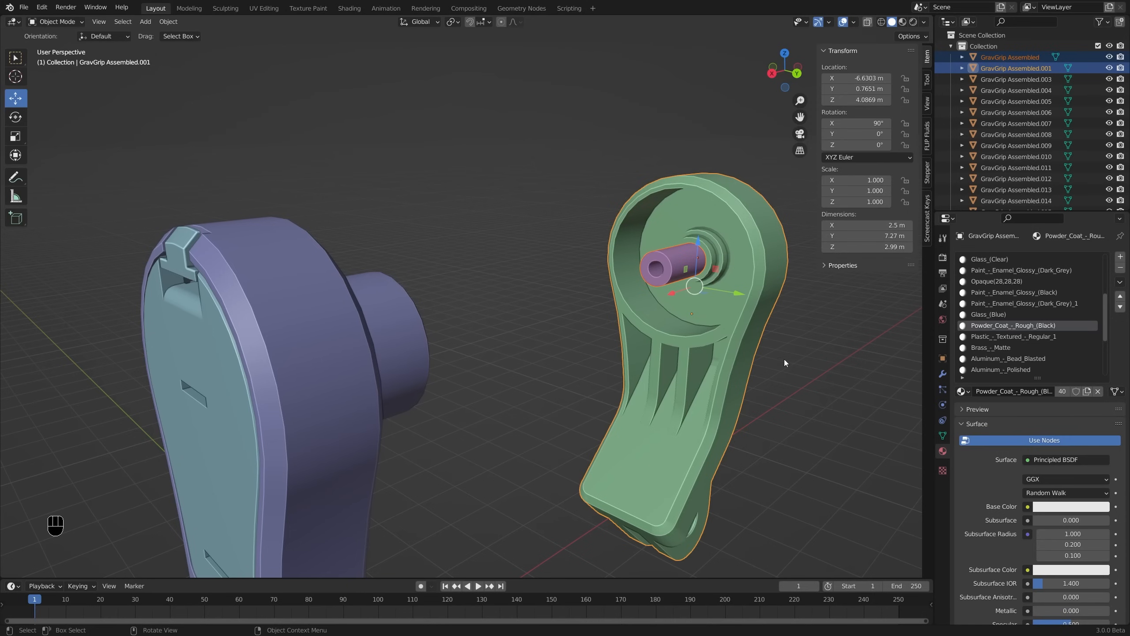
click(784, 359)
click(660, 273)
shift+click(717, 320)
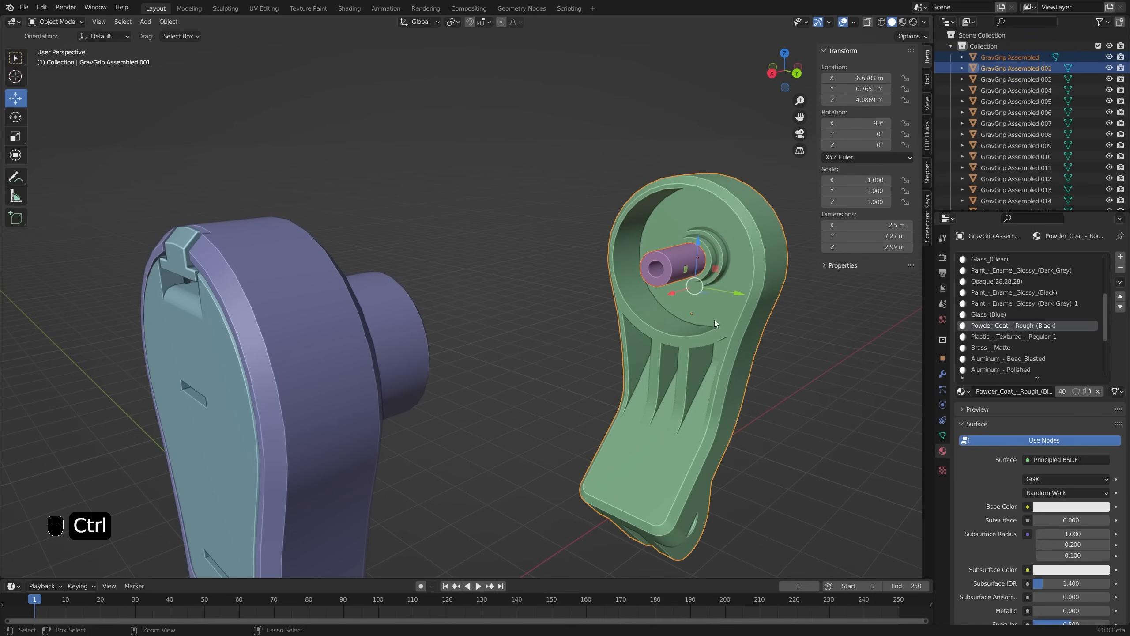
key(ctrl+j)
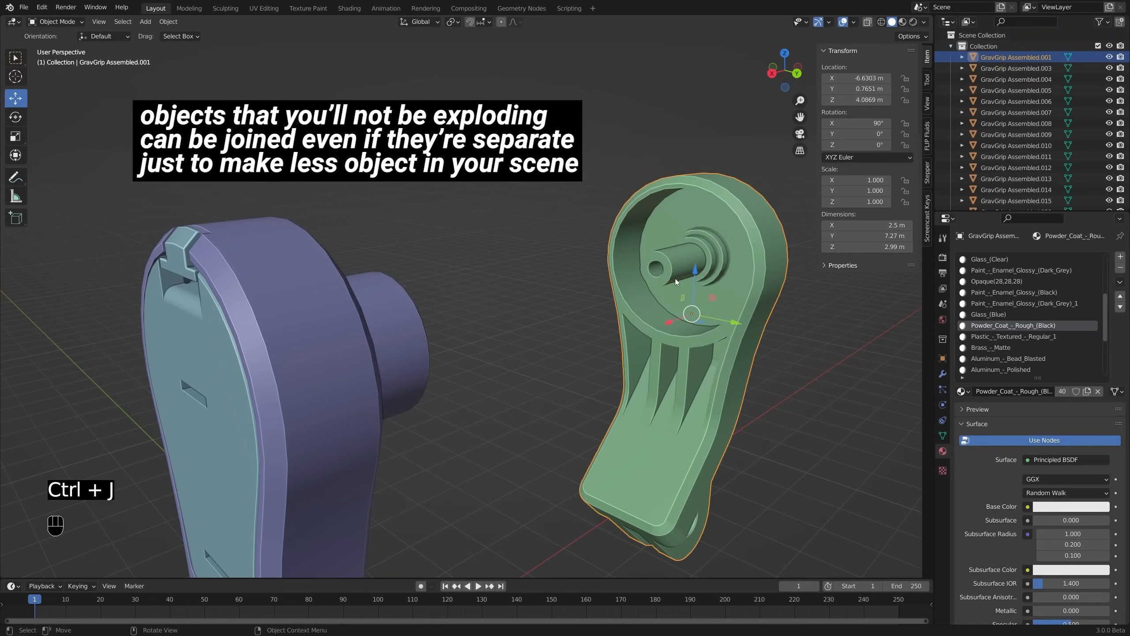
Check the joined arm in Edit Mode by selecting its linked mesh islands, starting with the pin, and return to Object Mode
key(Tab)
key(alt+a)
middle_drag(772, 278, 722, 276)
scroll(723, 276, up, 1)
scroll(1032, 318, down, 2)
scroll(765, 272, up, 2)
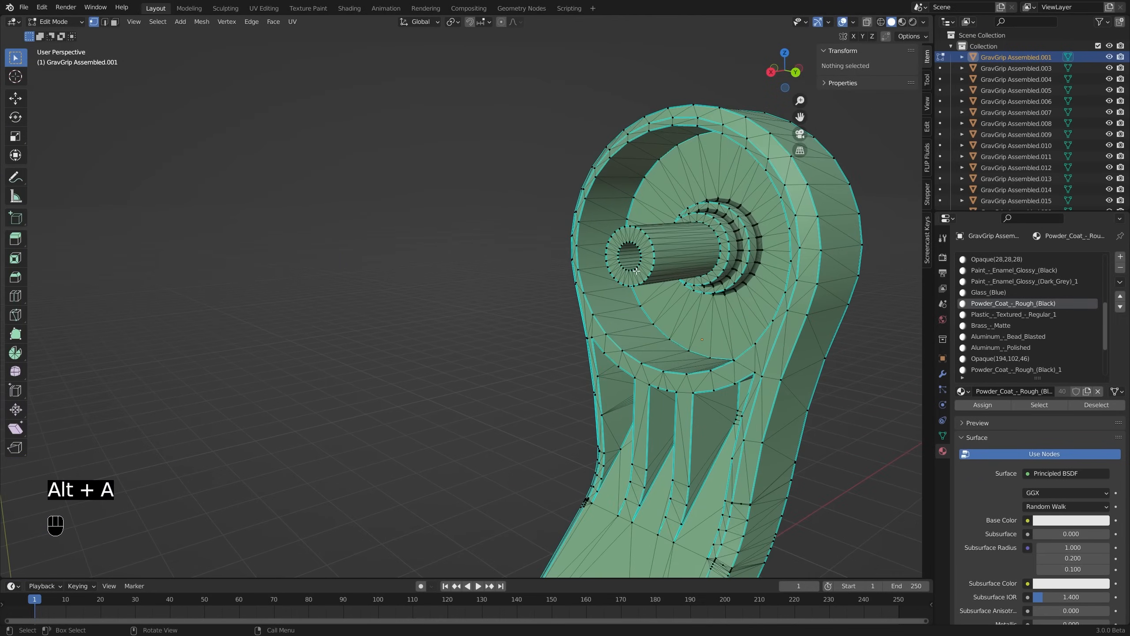
scroll(636, 270, down, 2)
key(l)
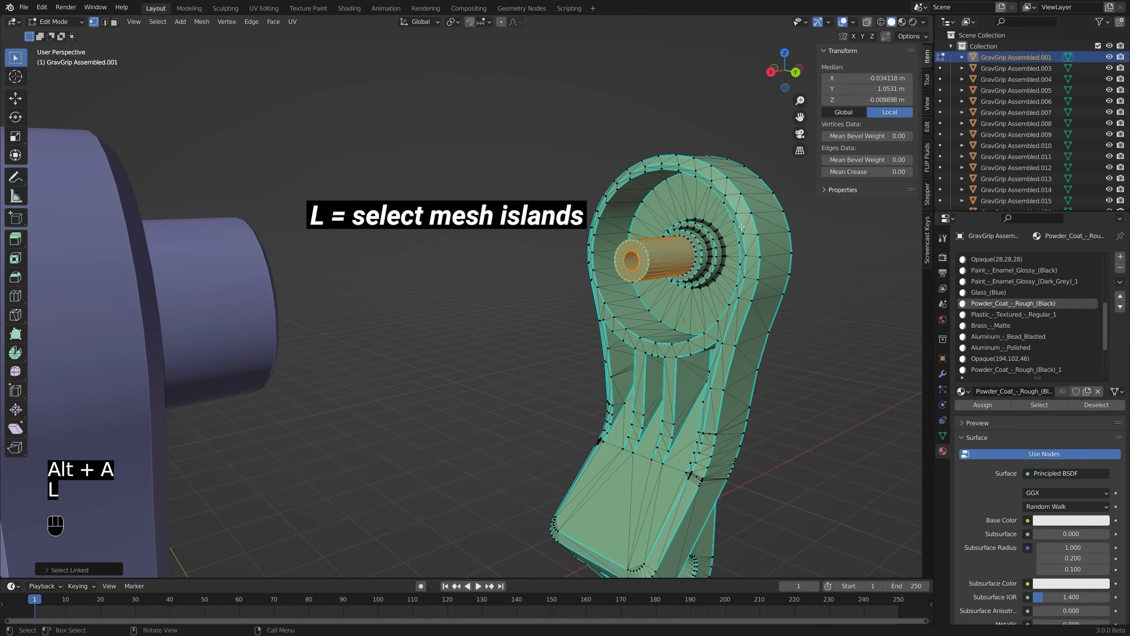
key(l)
key(Tab)
Move the small ring out of the L-shaped inner arm's boss along negative X to just before the green arm's pin
shift+middle_drag(648, 266, 582, 245)
scroll(453, 274, down, 2)
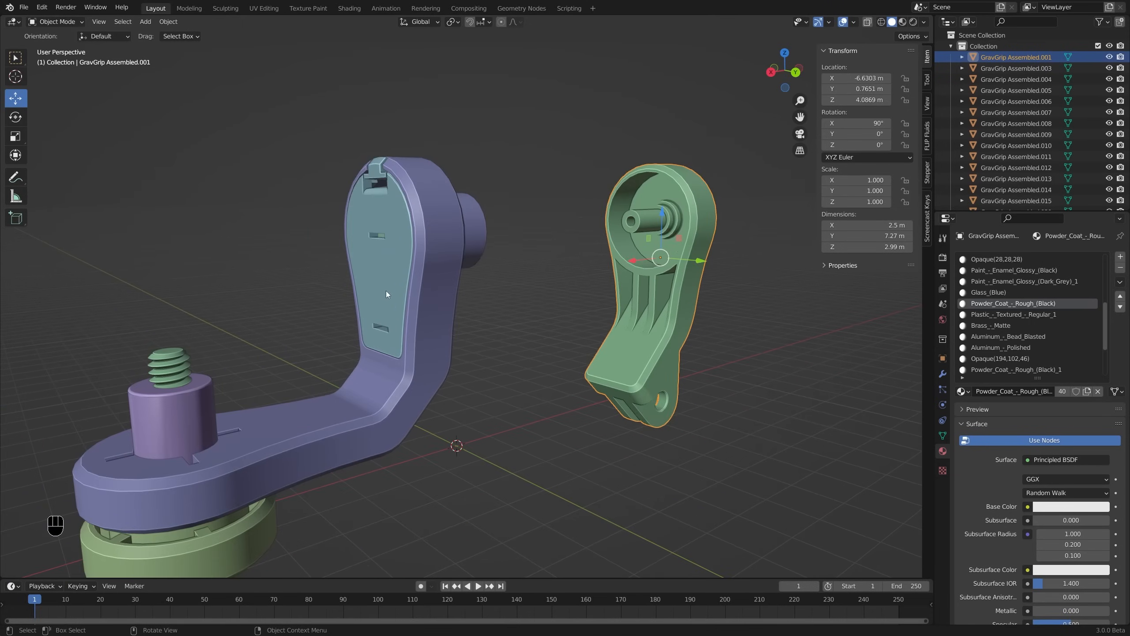
click(391, 283)
scroll(395, 301, down, 3)
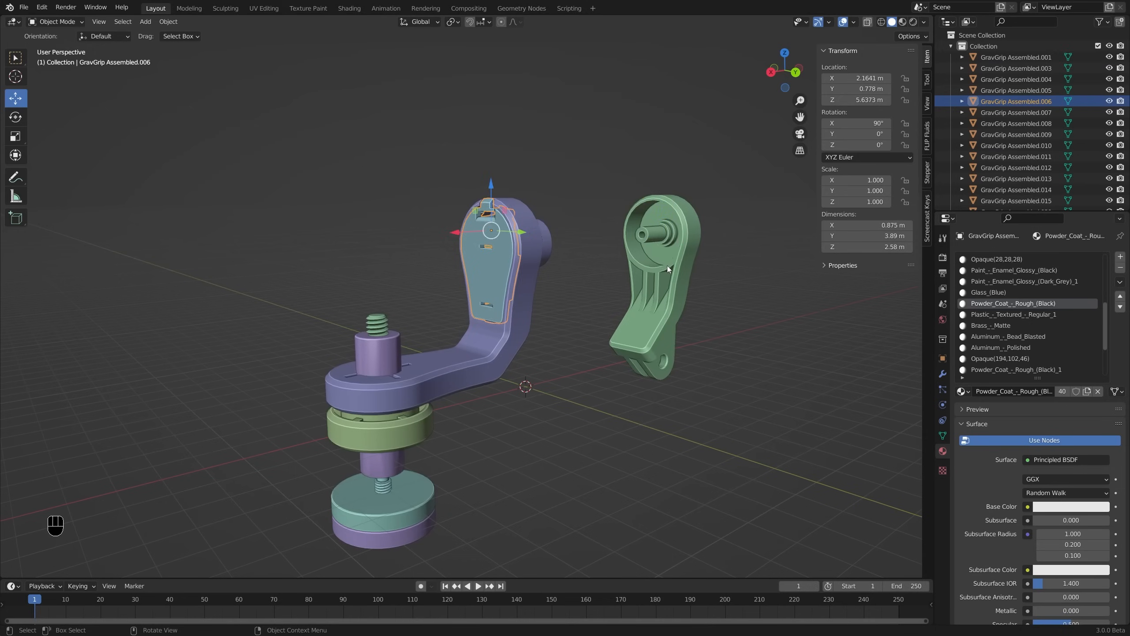
click(668, 265)
middle_drag(667, 268, 637, 264)
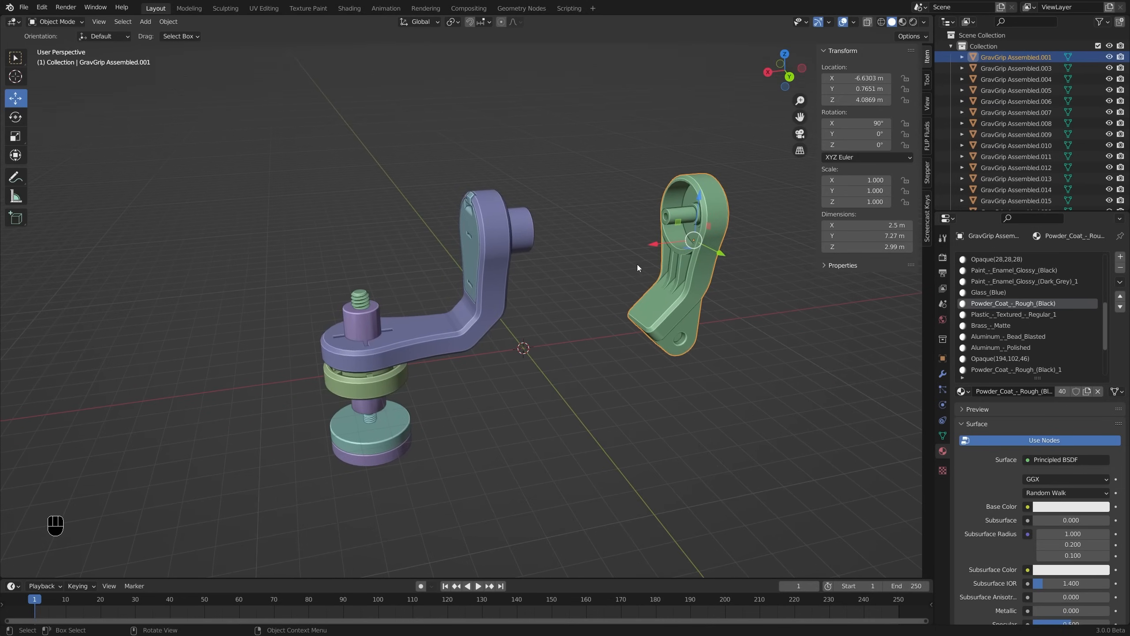
click(528, 243)
mouse_move(528, 243)
middle_down()
mouse_move(401, 233)
mouse_move(519, 263)
middle_up()
click(502, 263)
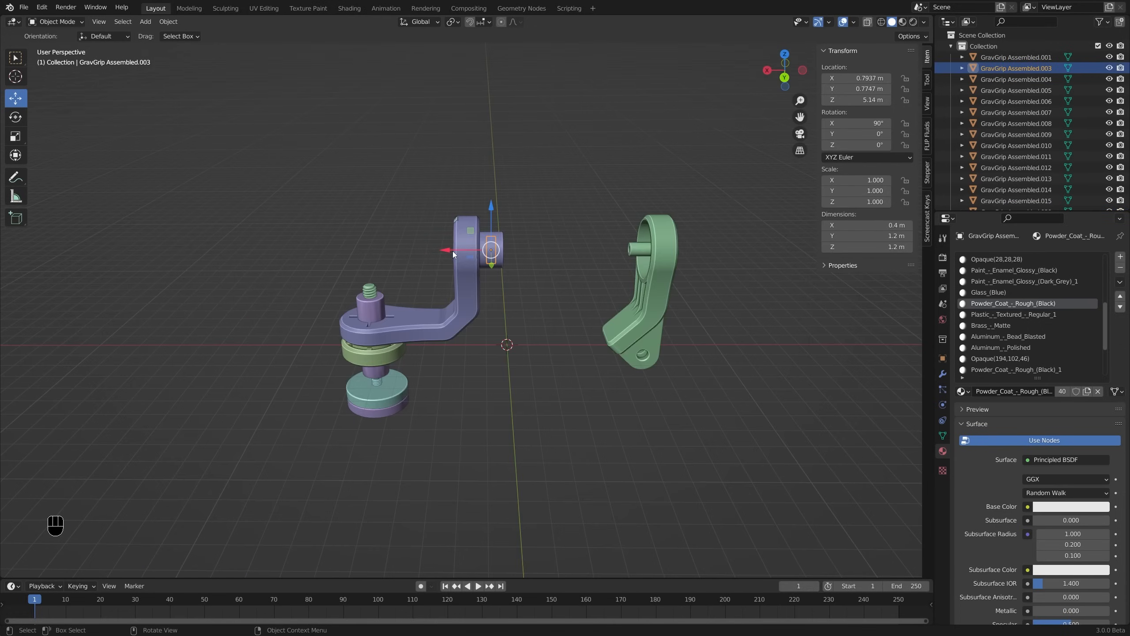
drag(453, 254, 567, 254)
middle_drag(567, 254, 491, 244)
Try to move the green ring and the purple central post together
click(491, 244)
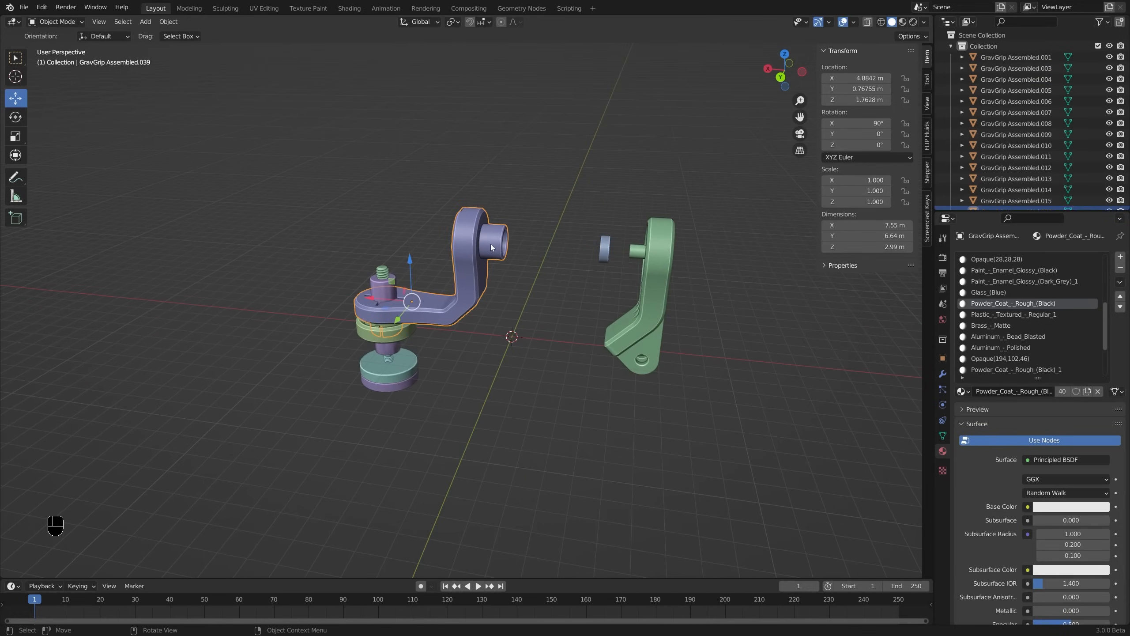
middle_drag(427, 261, 415, 338)
click(407, 340)
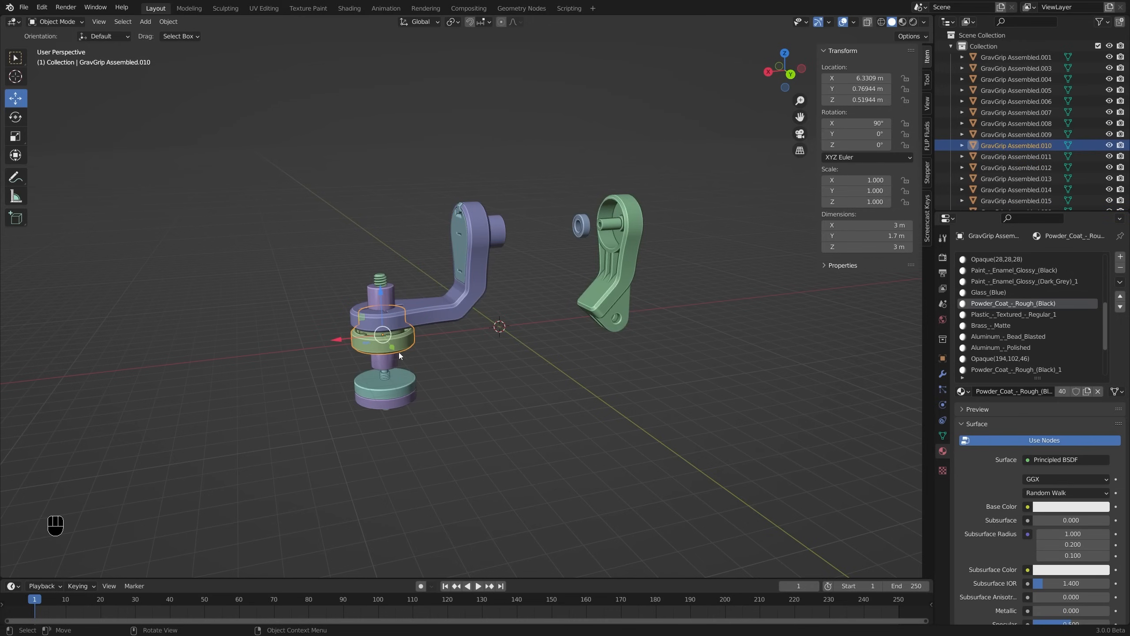
shift+click(387, 366)
middle_drag(393, 389, 420, 395)
key(g)
click(413, 345)
scroll(421, 395, up, 2)
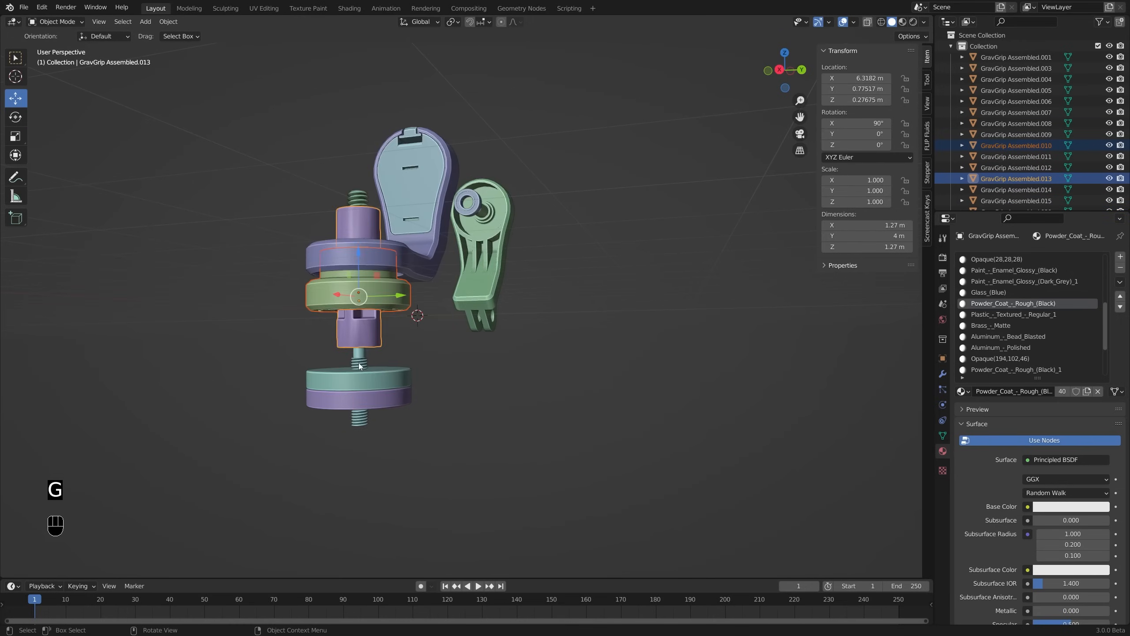
Parent the two base discs to the threaded ball screw using Object (Keep Transform)
click(362, 360)
middle_drag(363, 359, 447, 342)
scroll(365, 387, up, 4)
scroll(431, 337, down, 2)
click(447, 345)
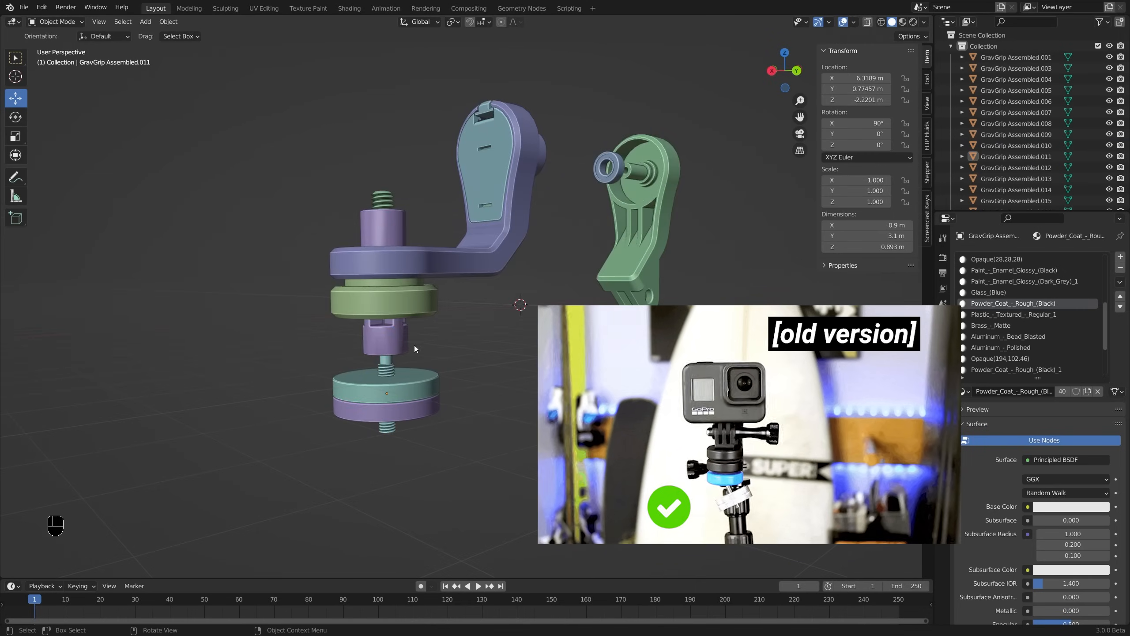
middle_drag(414, 261, 463, 242)
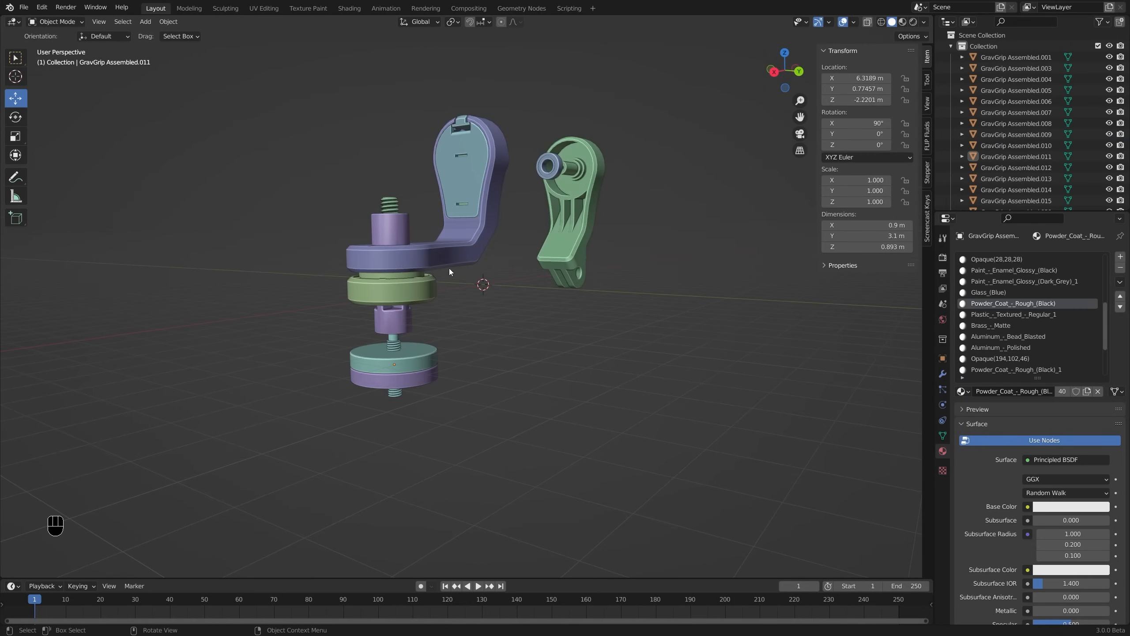
click(405, 354)
shift+click(402, 374)
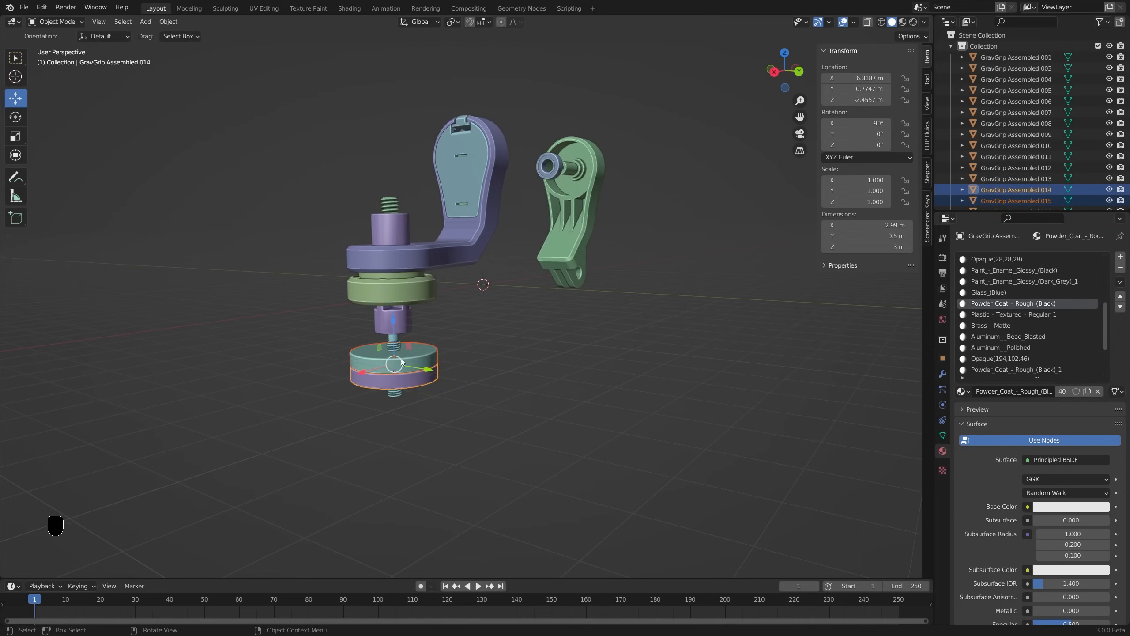
scroll(422, 347, up, 3)
scroll(423, 341, up, 1)
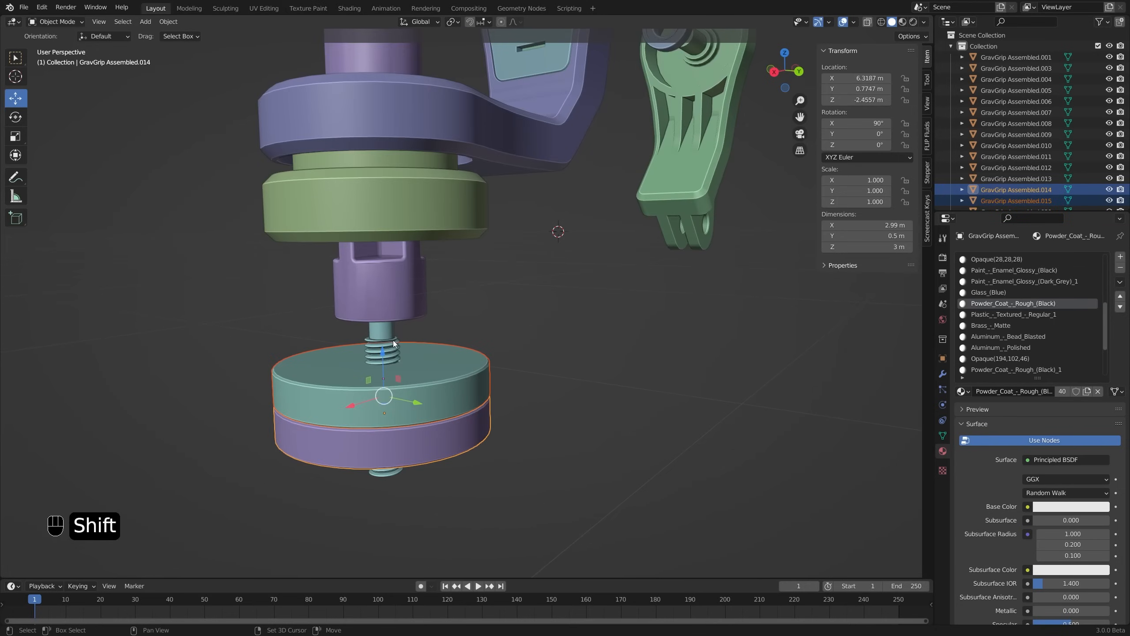
shift+click(391, 343)
key(ctrl+p)
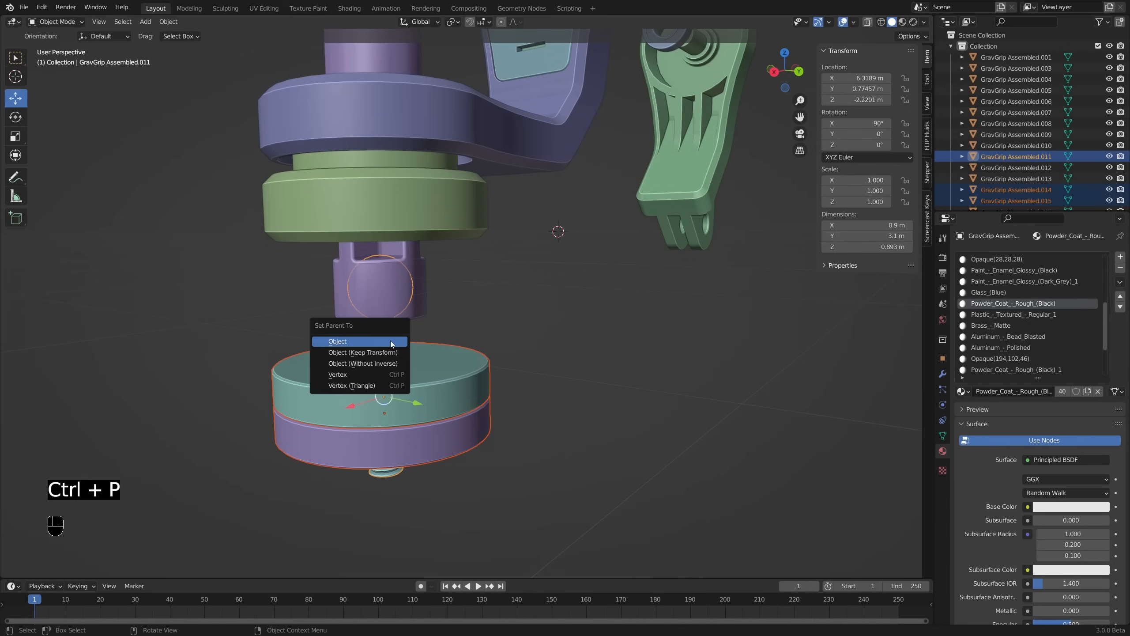
click(392, 353)
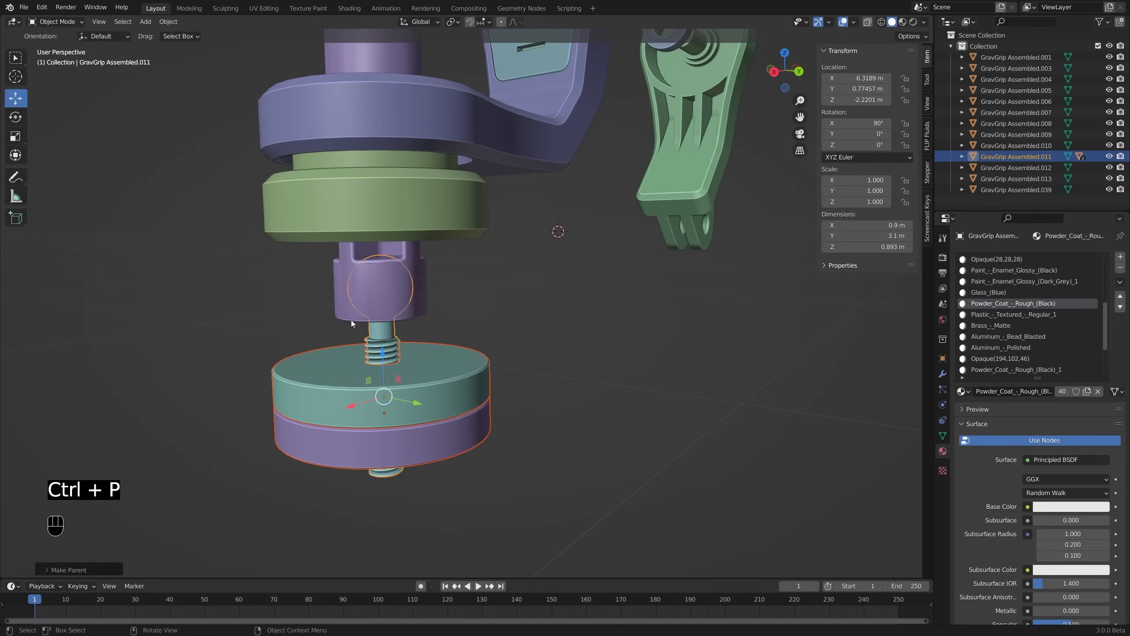
Try rotating the ball screw to check where it pivots
click(395, 337)
middle_drag(396, 339, 442, 308)
key(r)
right_click(437, 367)
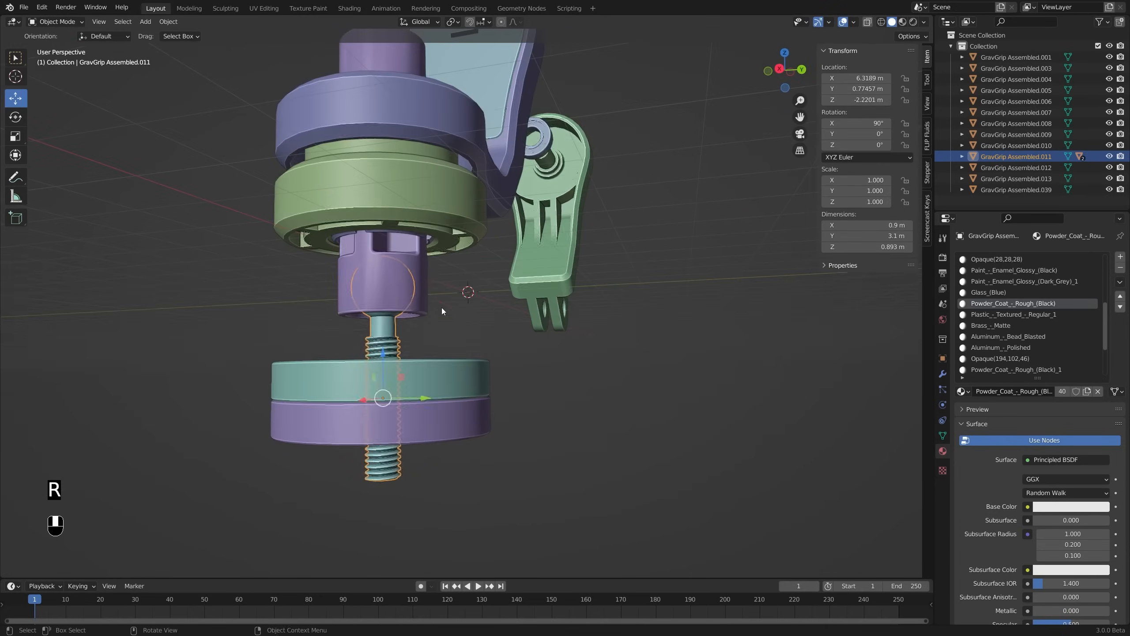
Turn on X-ray, switch to the Right Orthographic view and test a trackball rotation of the ball screw
key(Tab)
key(alt+z)
key(KP_1)
key(KP_3)
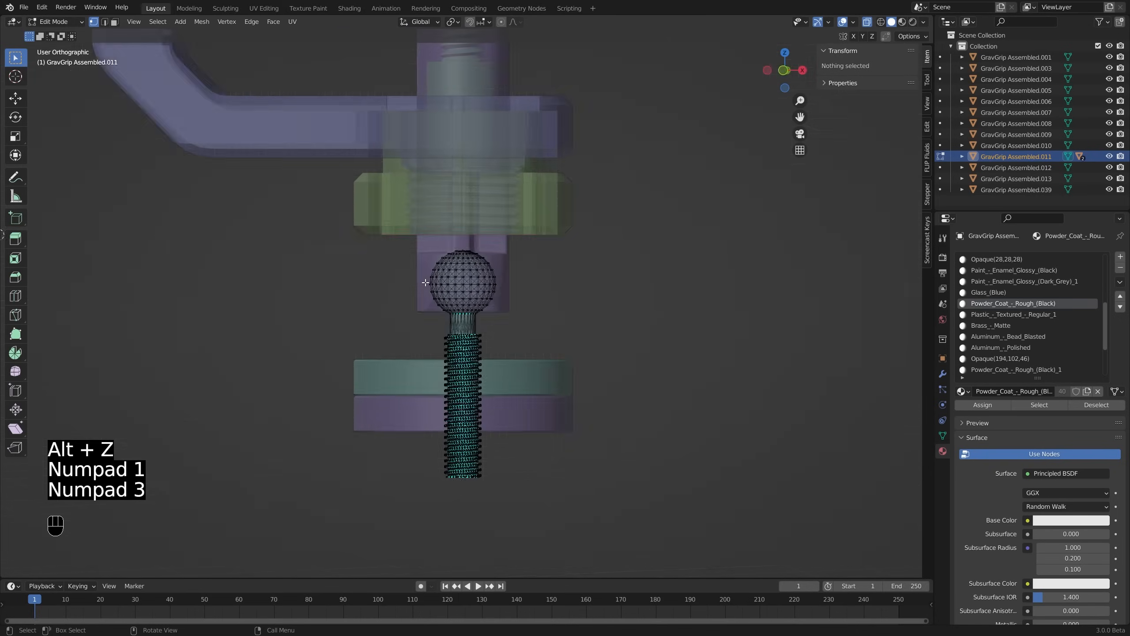
key(Tab)
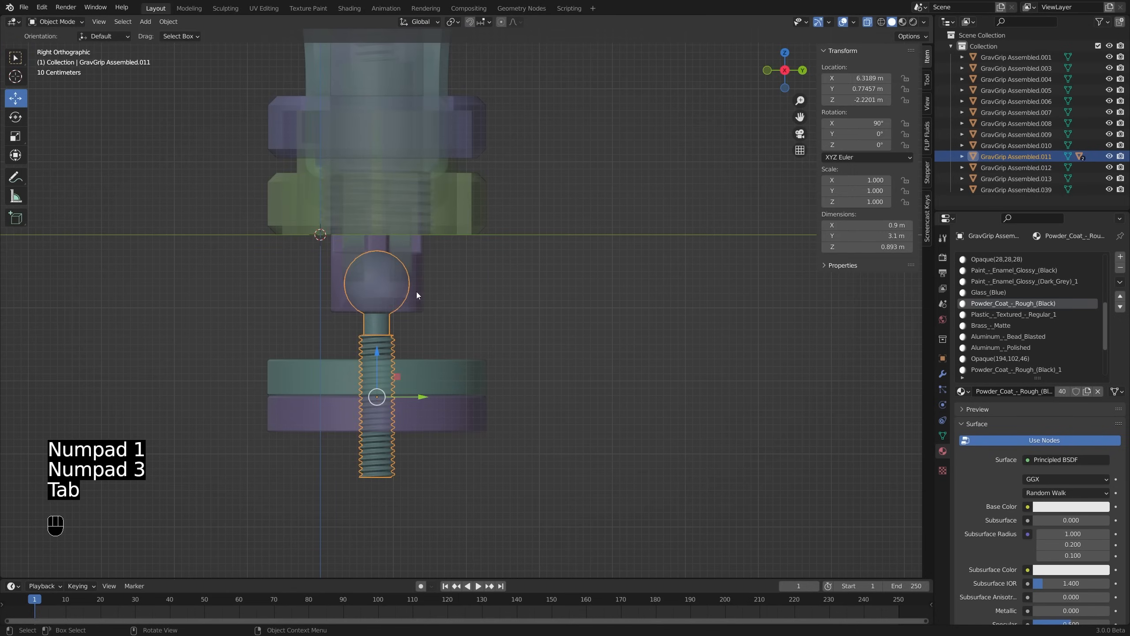
key(r)
key(r)
right_click(404, 301)
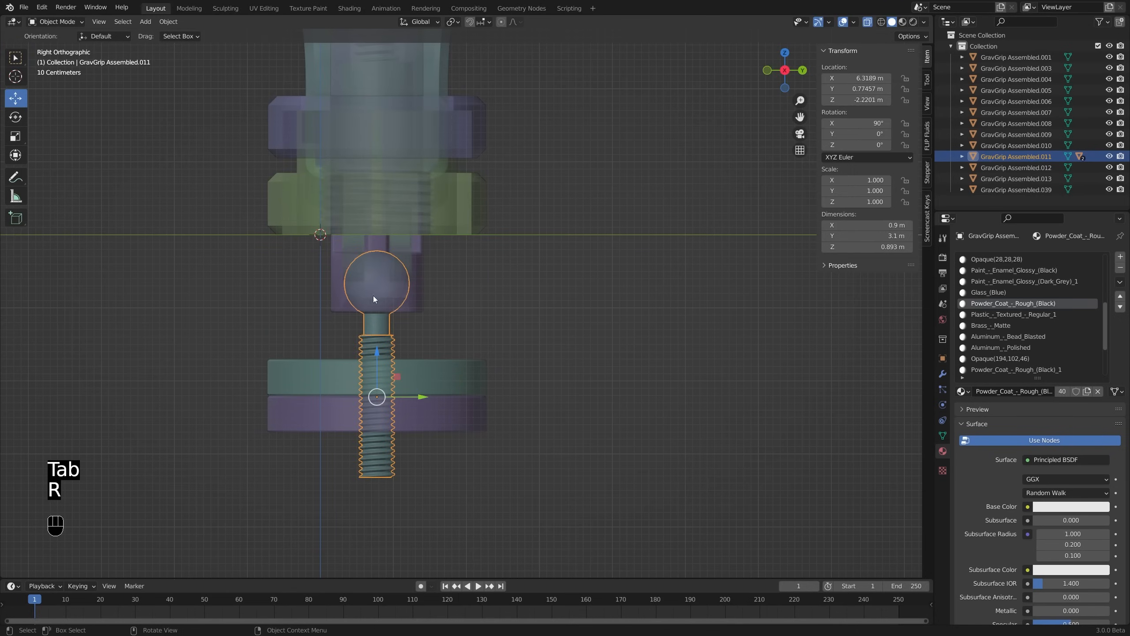
In Edit Mode, circle-select the loop of vertices around the equator of the screw's ball
key(Tab)
scroll(375, 283, up, 5)
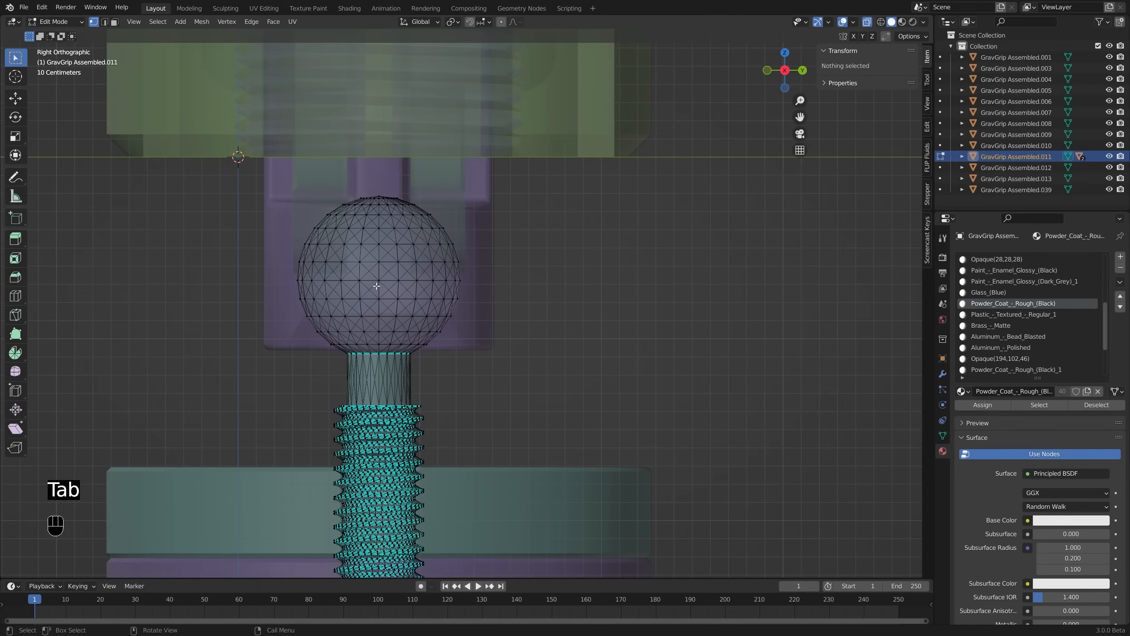
key(alt+a)
key(c)
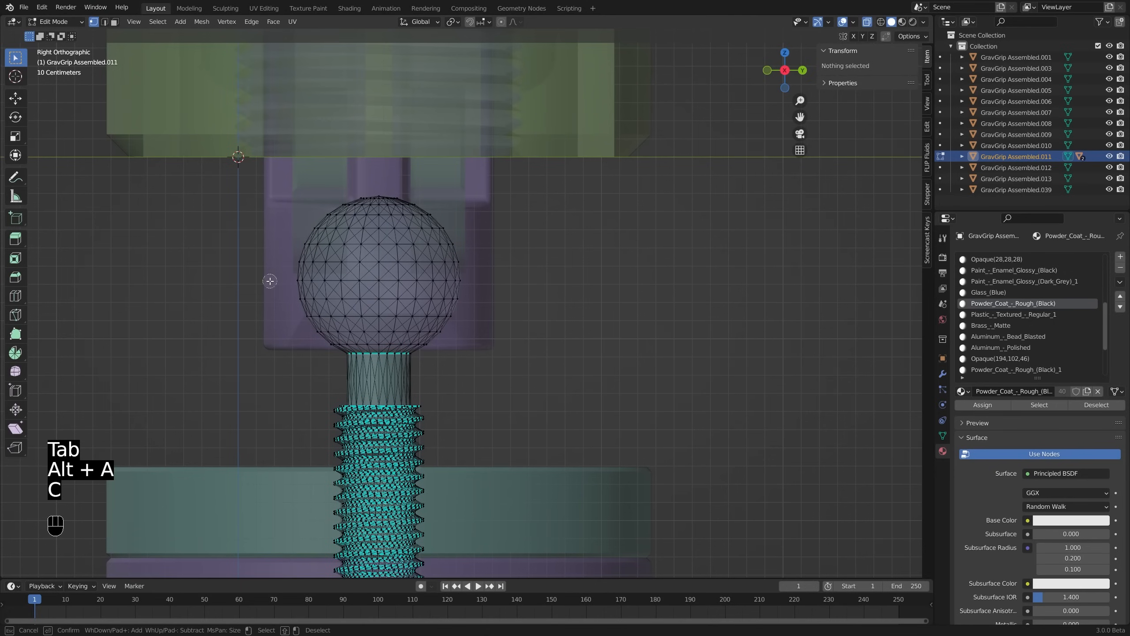
drag(286, 279, 342, 280)
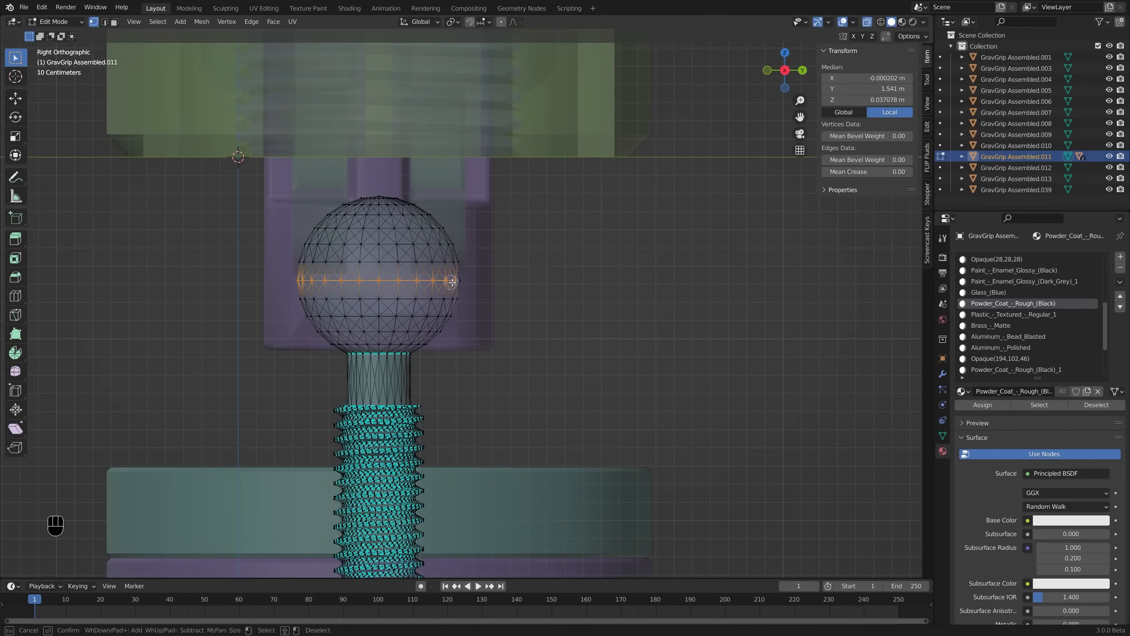
middle_drag(478, 282, 495, 321)
Snap the 3D cursor to the selected ball vertices and set the ball screw's origin to the 3D cursor
key(shift+s)
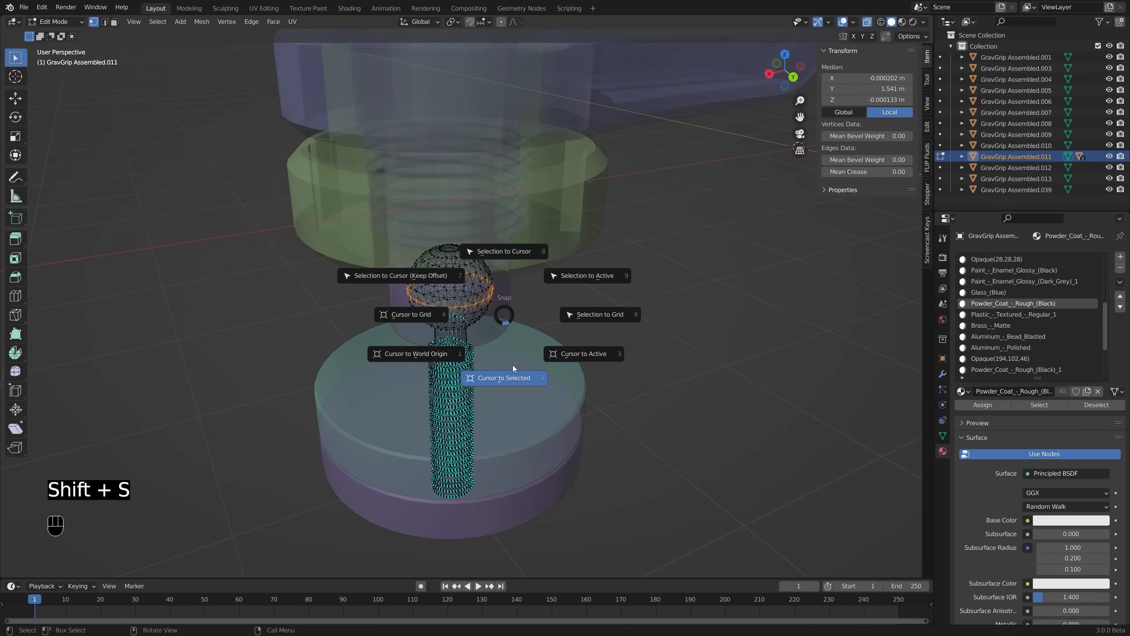
click(513, 378)
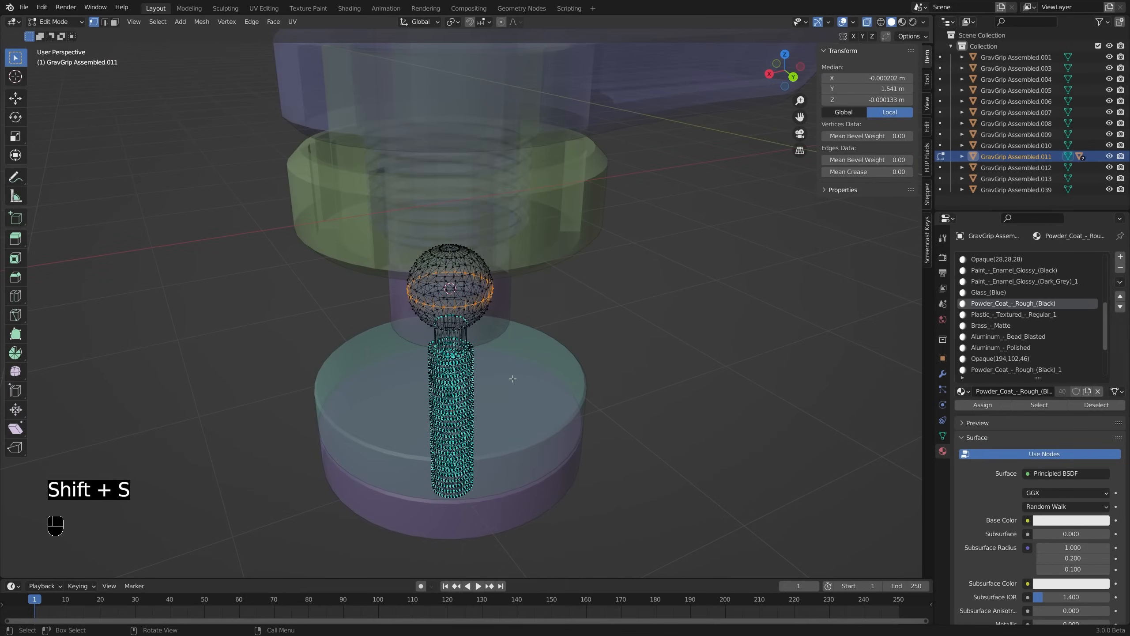
key(Tab)
right_click(484, 324)
mouse_move(483, 321)
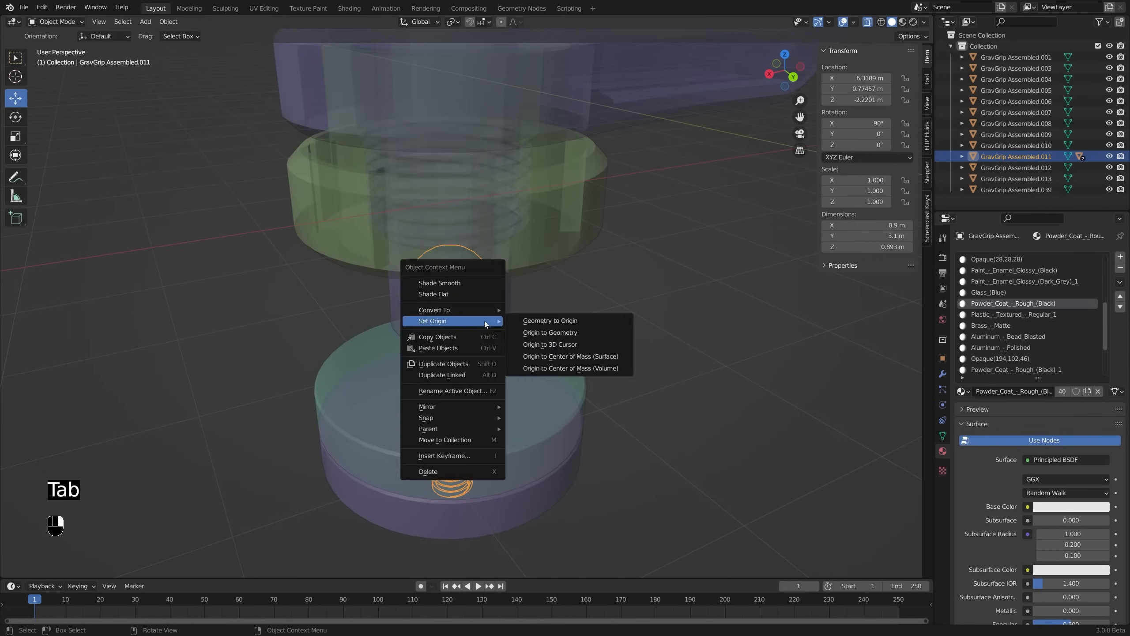
click(559, 344)
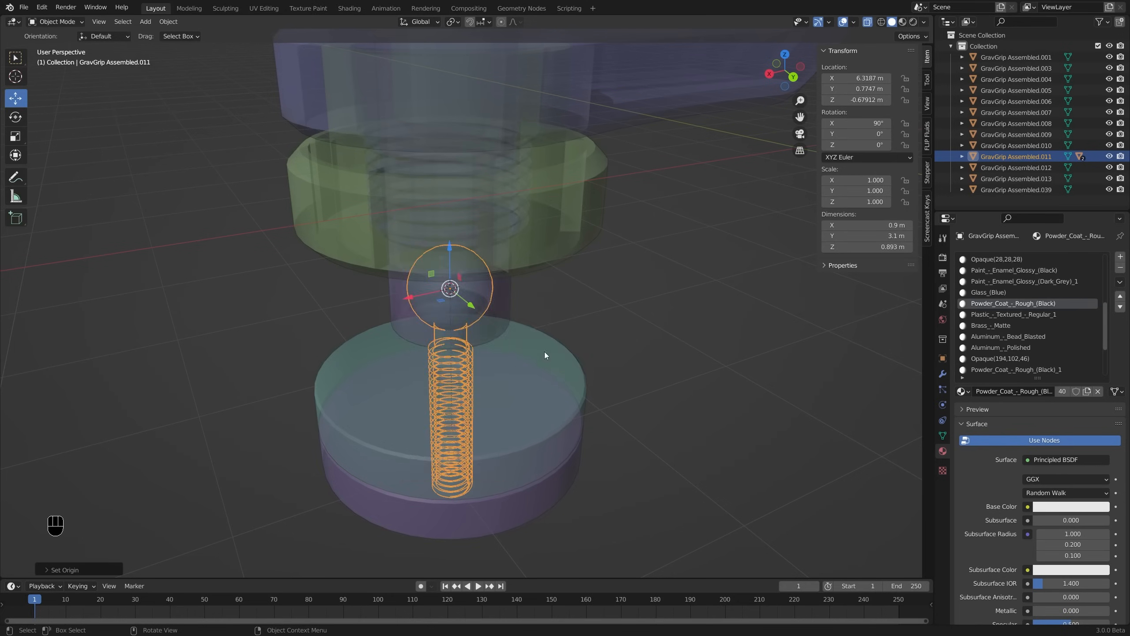
Turn off X-ray and test a trackball rotation of the ball screw and its discs about the new origin
key(alt+z)
middle_drag(510, 371, 537, 346)
scroll(538, 345, down, 2)
key(r)
key(r)
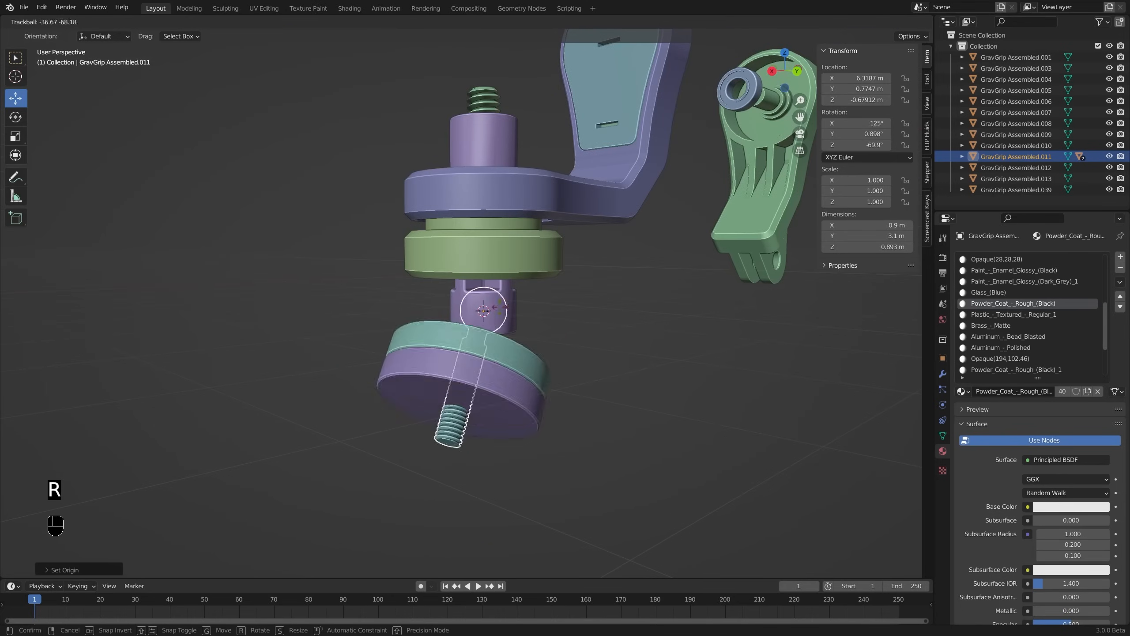
right_click(495, 332)
Test a trackball rotation of the purple L-shaped arm about its current origin
scroll(598, 289, down, 2)
shift+middle_drag(650, 211, 594, 270)
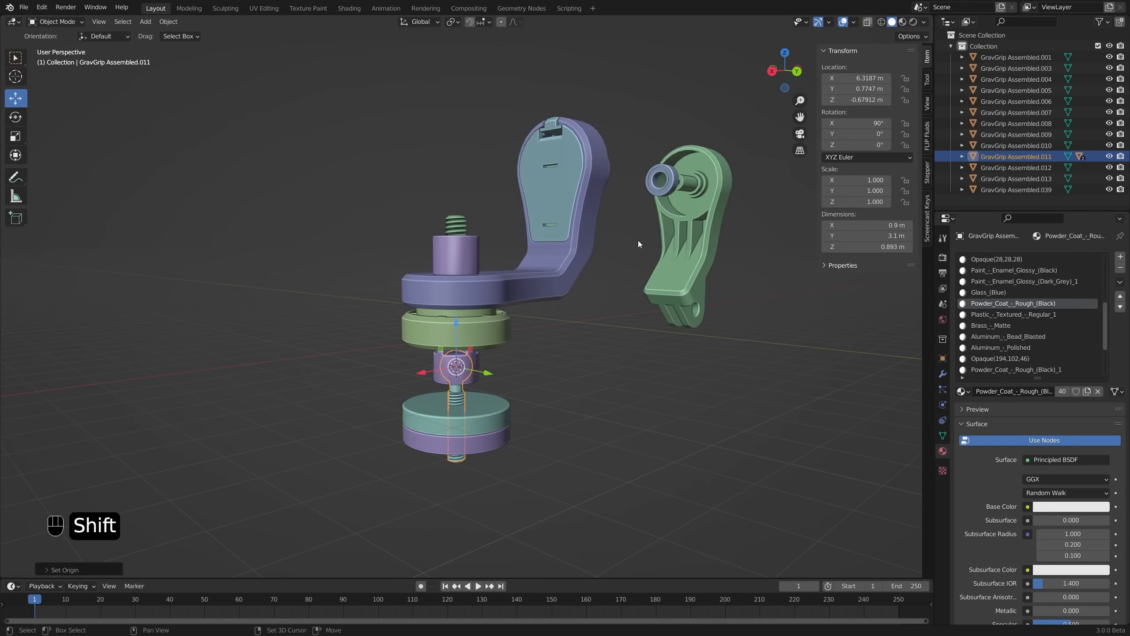
shift+middle_drag(705, 221, 560, 309)
click(694, 253)
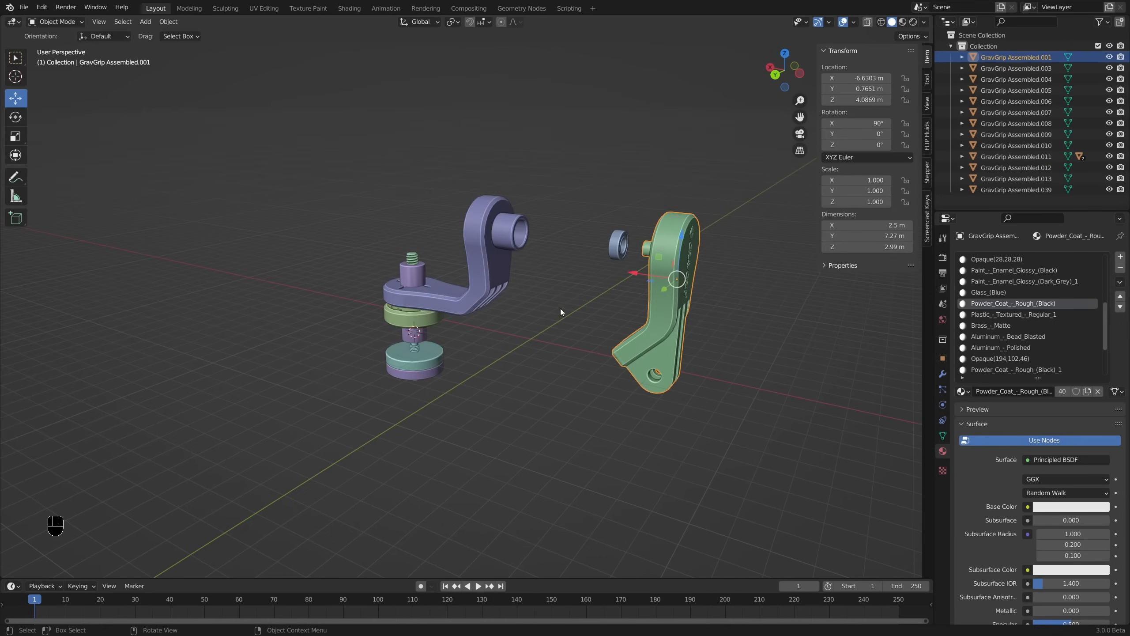
click(516, 237)
scroll(516, 238, up, 3)
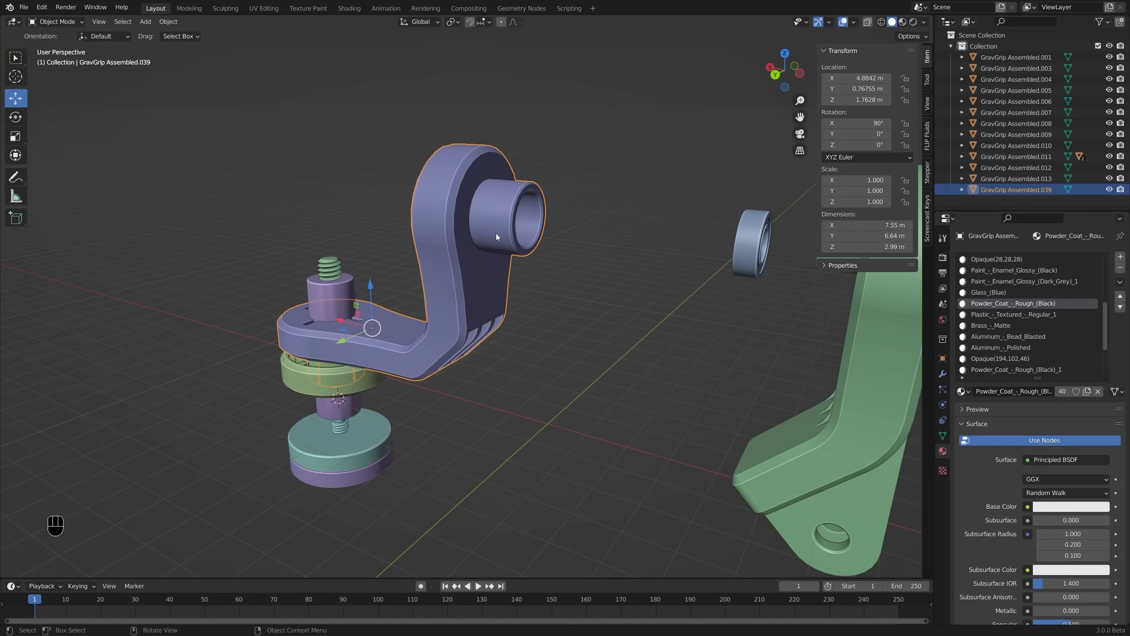
middle_drag(549, 218, 512, 216)
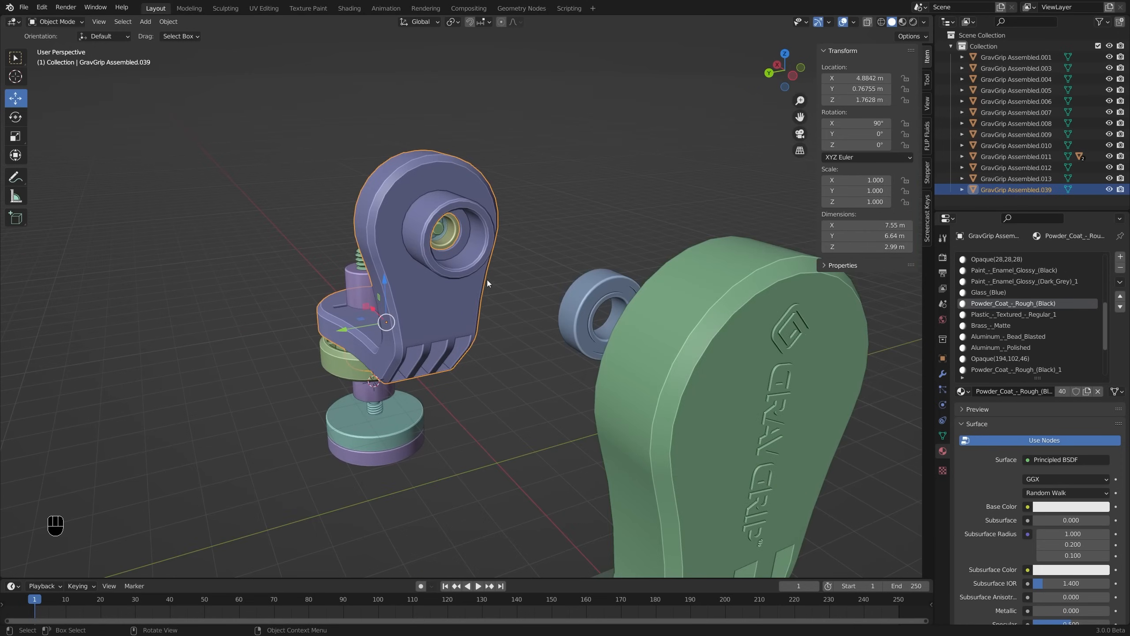
middle_drag(479, 266, 531, 270)
key(r)
key(r)
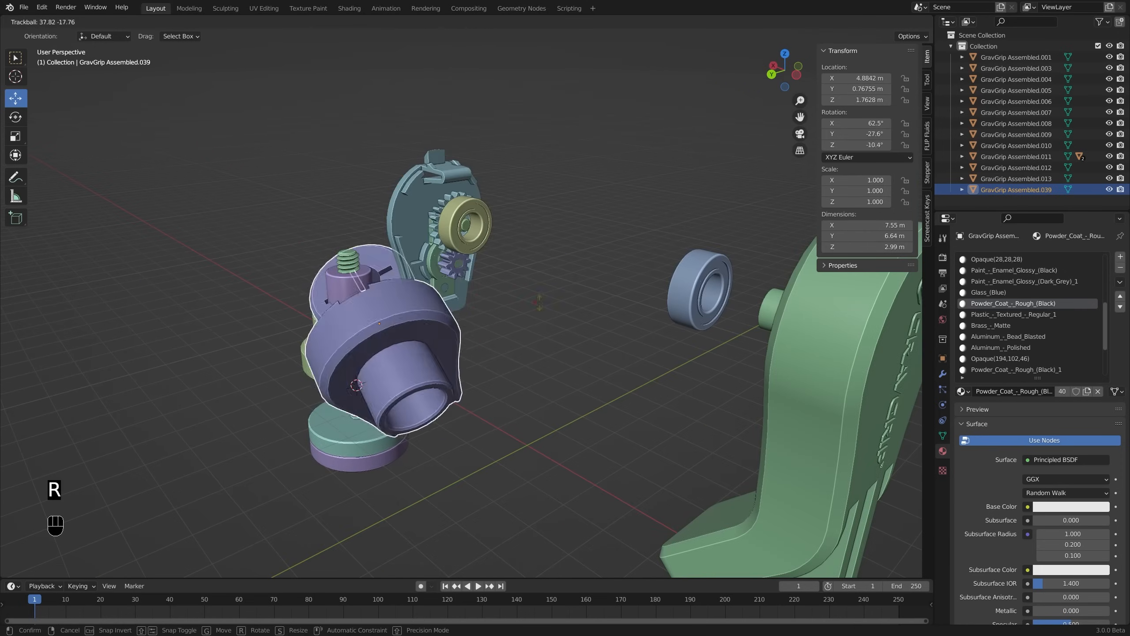
right_click(420, 334)
middle_drag(420, 334, 503, 337)
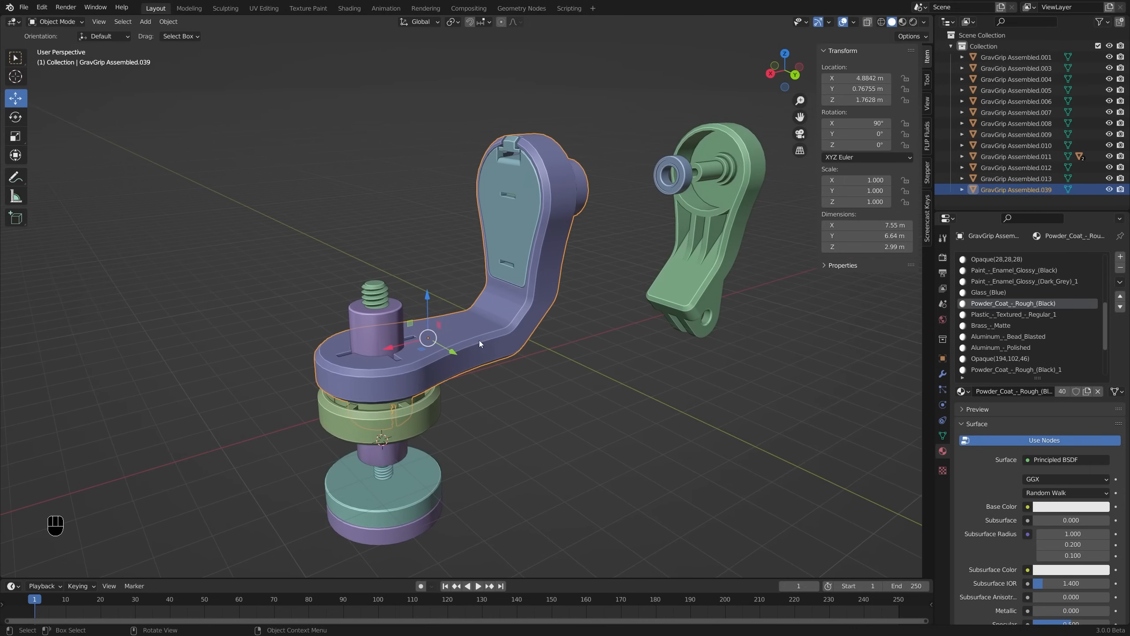
Select the arm's whole mesh in Edit Mode with X-ray on and examine the mesh density around its threaded collar
scroll(479, 340, up, 1)
key(Tab)
key(a)
key(alt+z)
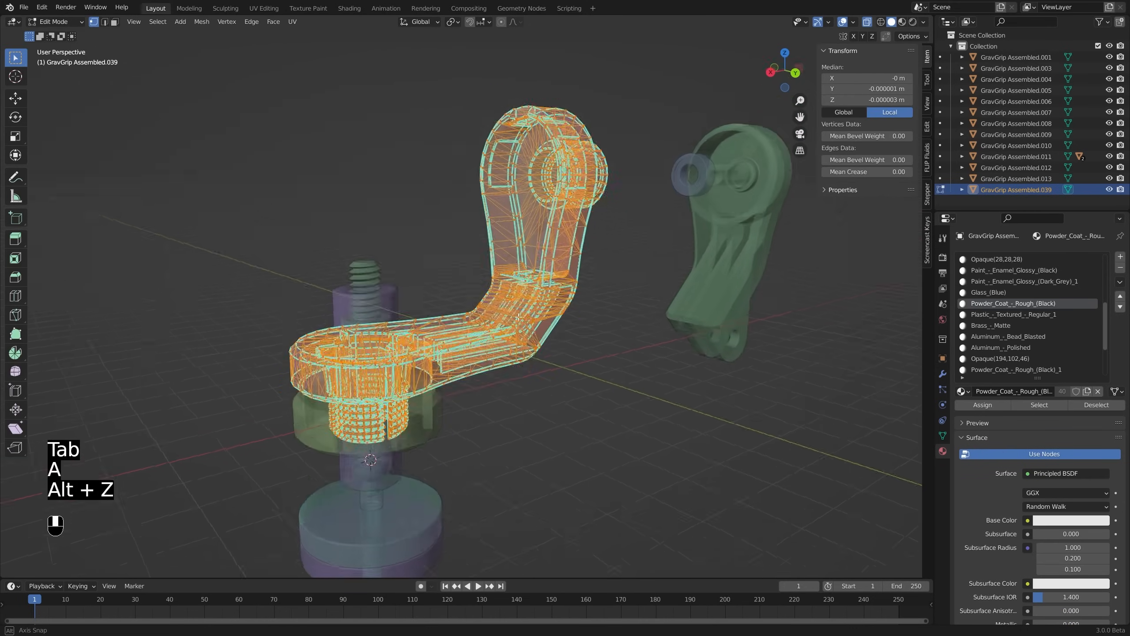
middle_drag(519, 317, 552, 261)
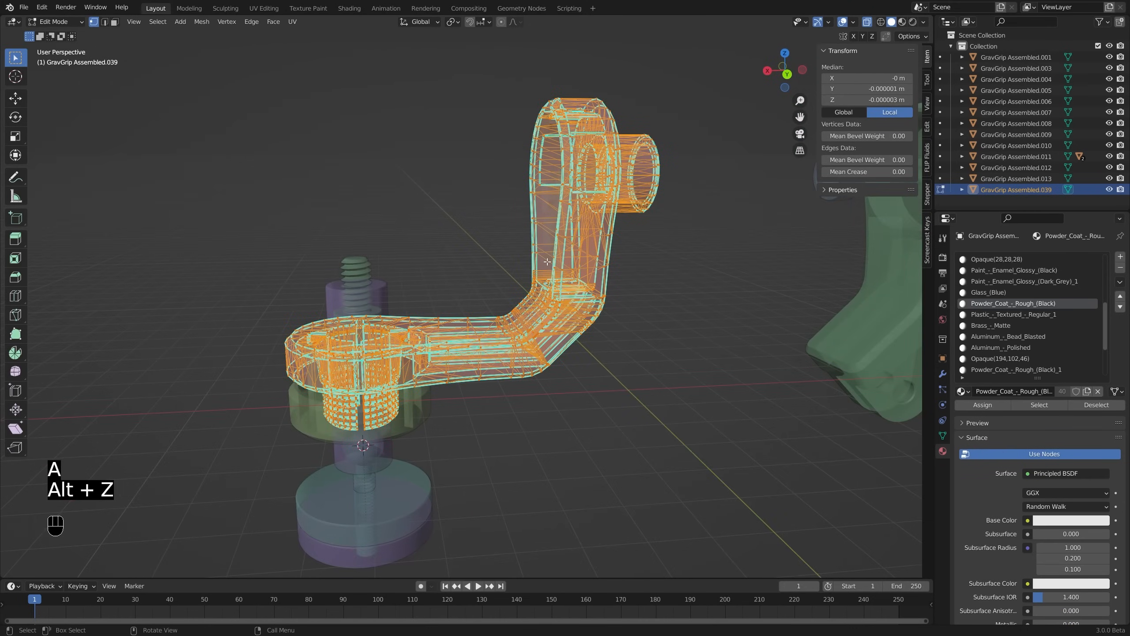
middle_drag(434, 317, 462, 316)
key(alt+z)
key(Tab)
key(Tab)
key(alt+z)
scroll(404, 414, up, 3)
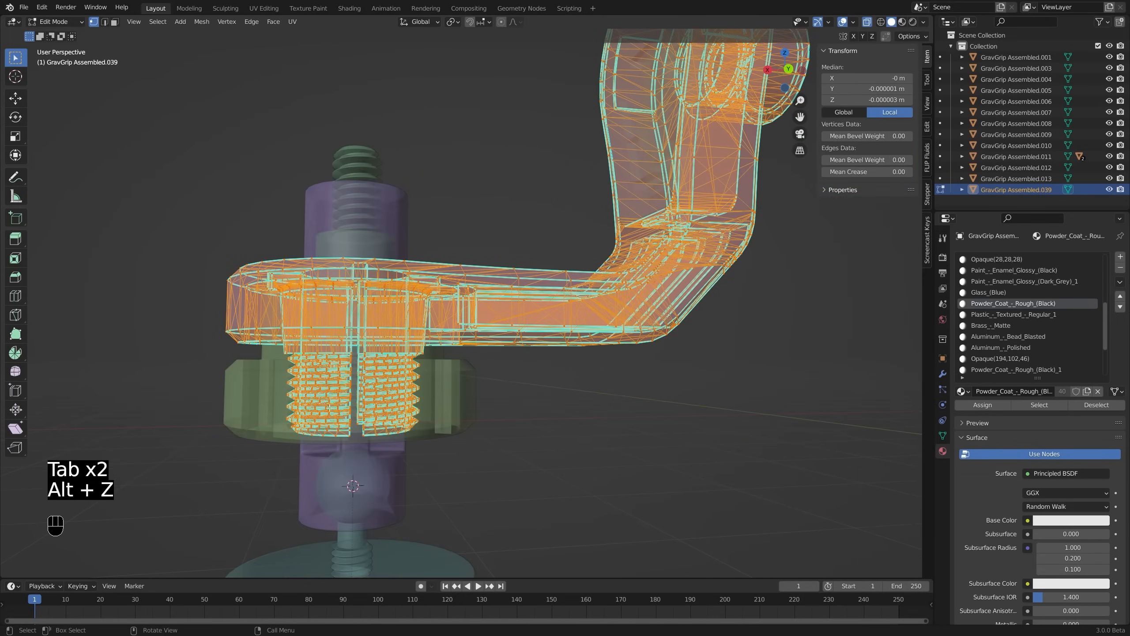
middle_drag(330, 407, 507, 266)
key(alt+z)
key(Tab)
scroll(414, 343, down, 5)
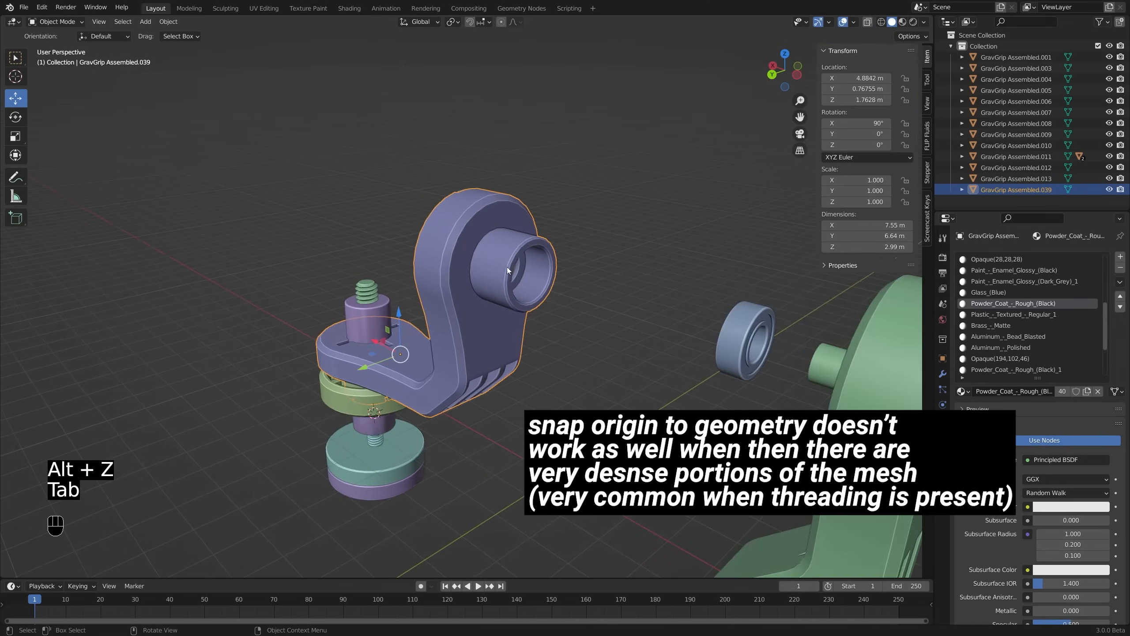
In Edit Mode, select opposite vertices on the circular edge where the hollow cylindrical boss meets the arm
scroll(475, 270, up, 2)
middle_drag(449, 287, 415, 283)
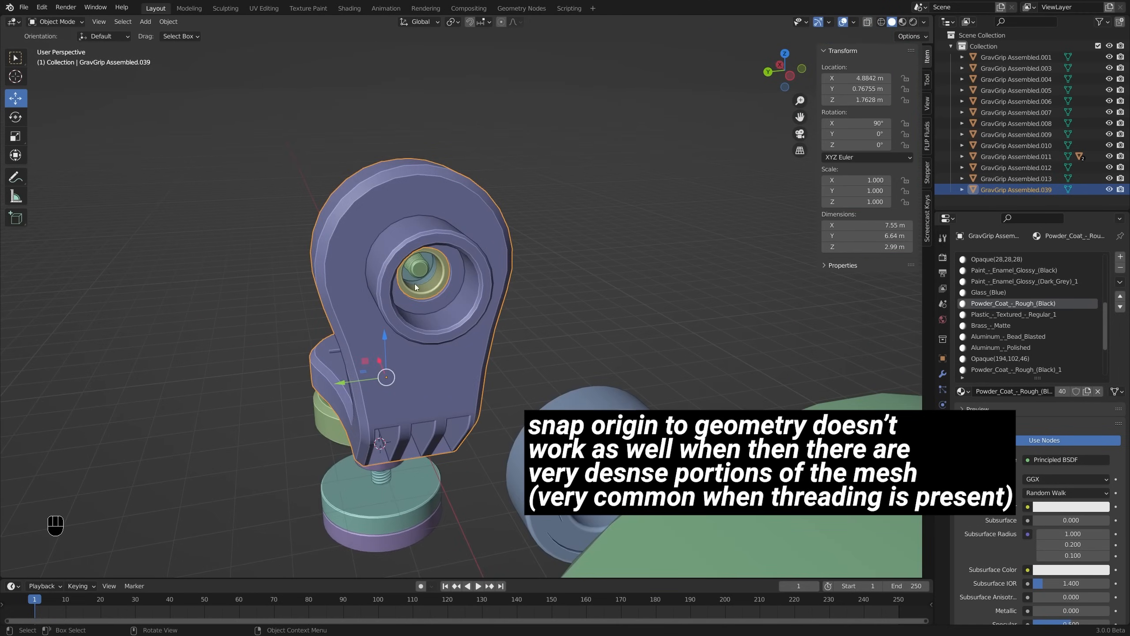
key(Tab)
middle_drag(431, 329, 444, 240)
click(393, 221)
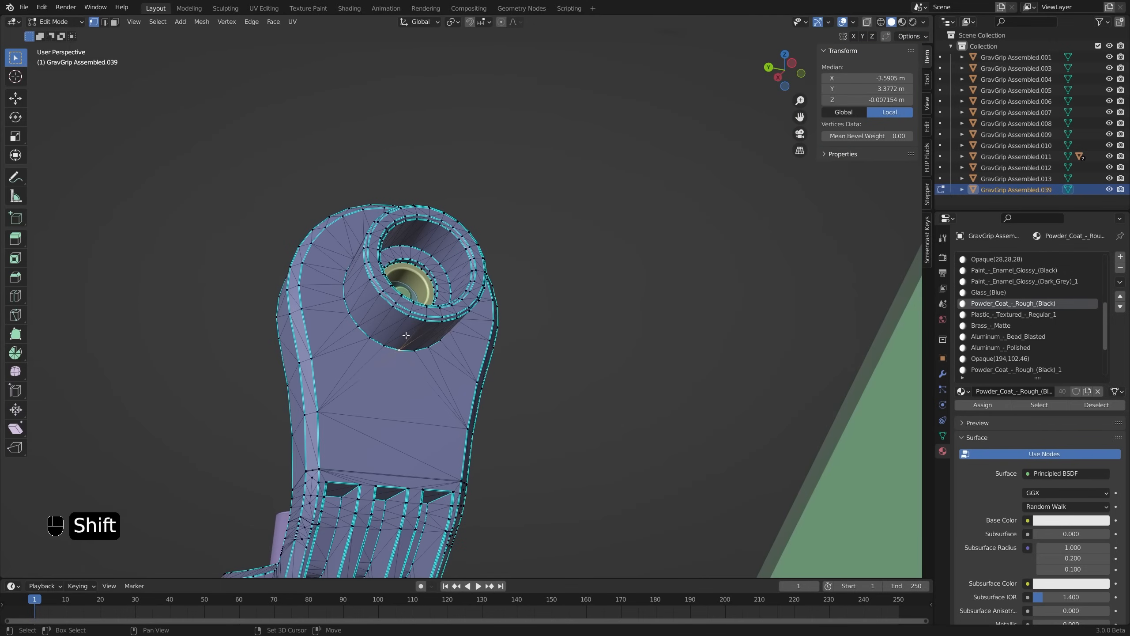
Snap the 3D cursor to the selected boss vertices and set the arm's origin to the 3D cursor
middle_drag(406, 335, 589, 369)
shift+middle_drag(572, 360, 583, 303)
ctrl+middle_drag(584, 303, 553, 356)
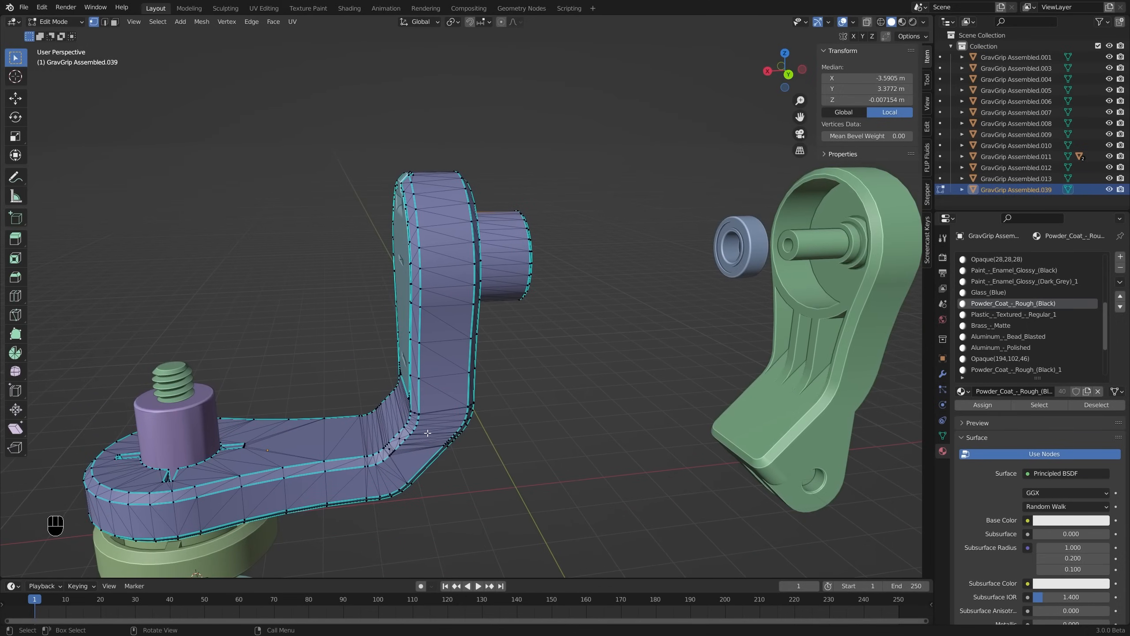
ctrl+middle_drag(427, 433, 472, 383)
middle_drag(358, 428, 480, 299)
middle_drag(467, 294, 528, 310)
key(shift+s)
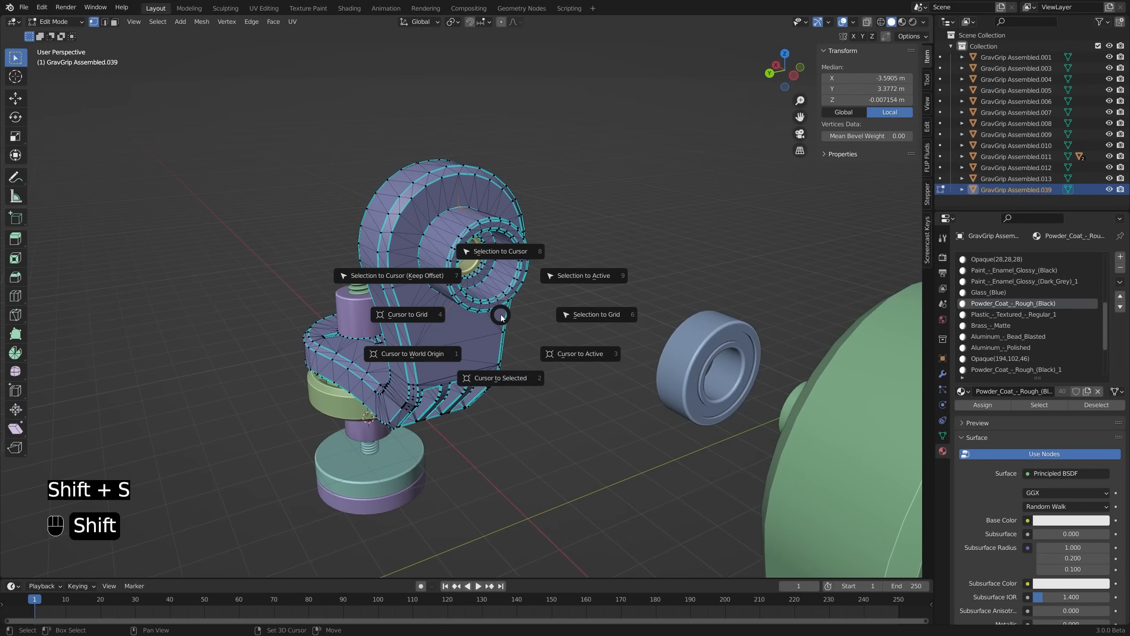
click(505, 377)
key(Tab)
right_click(472, 298)
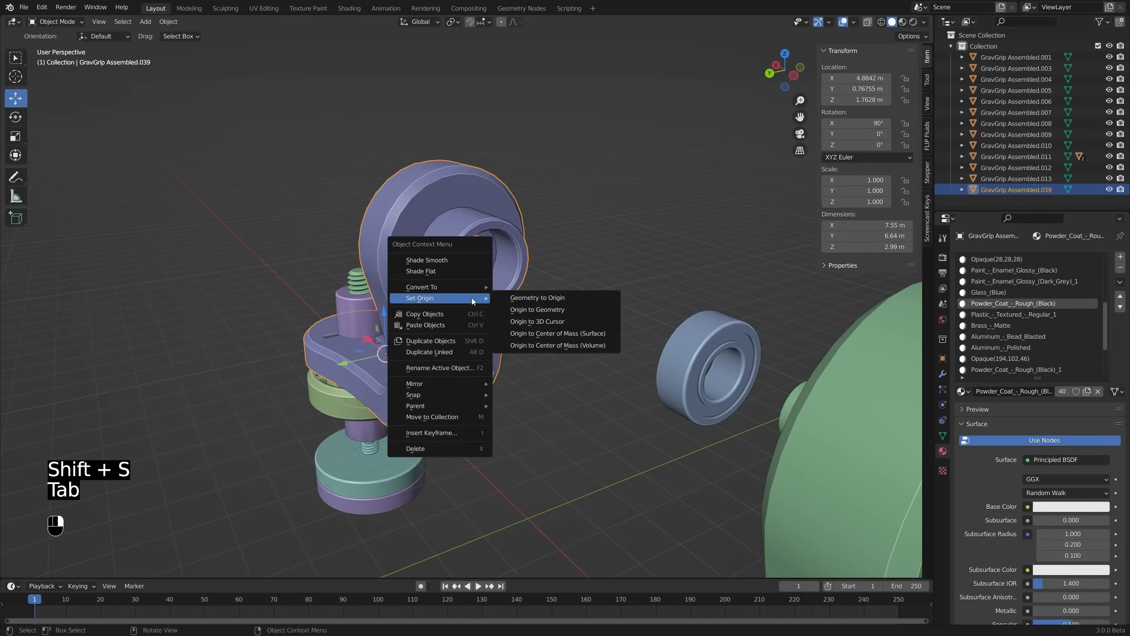
click(541, 320)
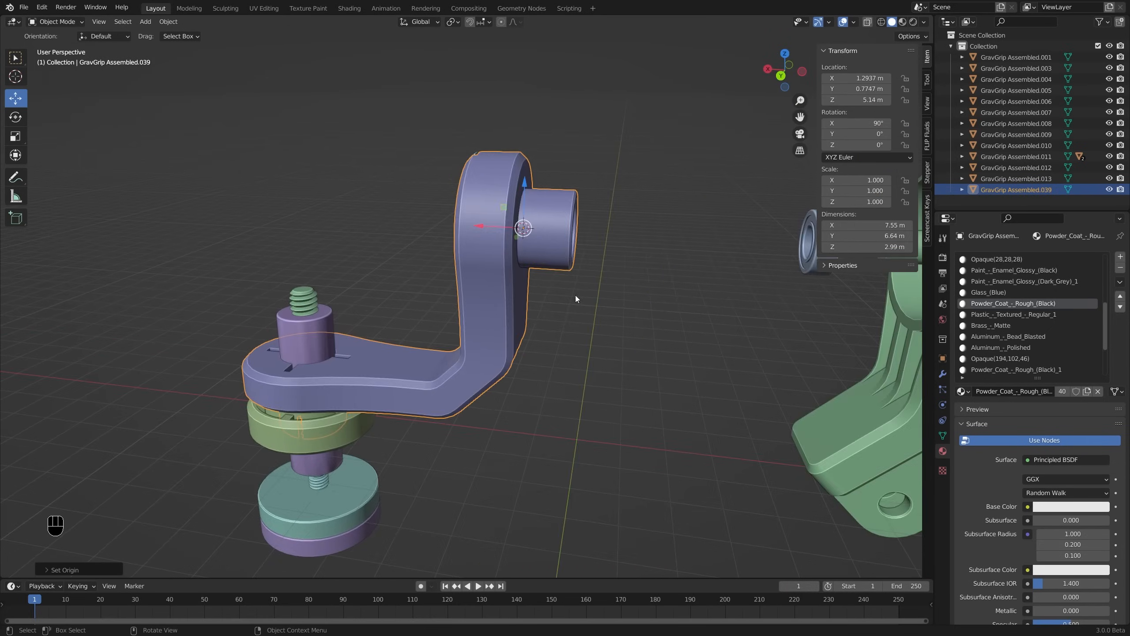
Test a rotation of the arm around the global X axis about its new origin
middle_drag(576, 298, 601, 276)
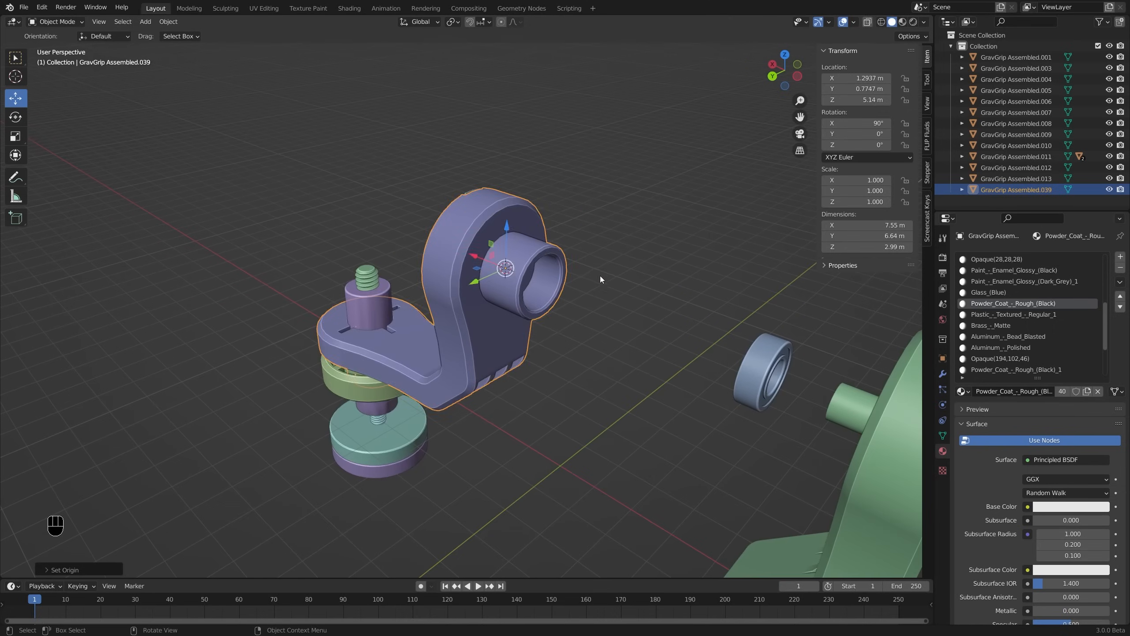
key(r)
key(x)
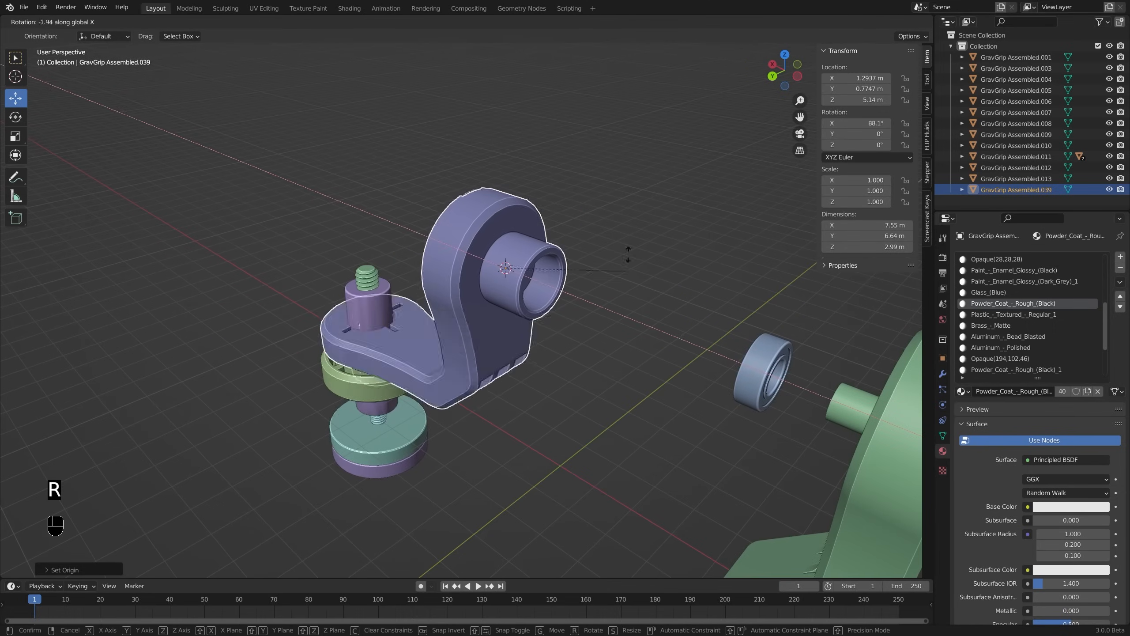
right_click(564, 331)
Parent the green ring nut beneath the arm to the arm, and test the link with a trackball rotation
middle_drag(564, 332, 605, 298)
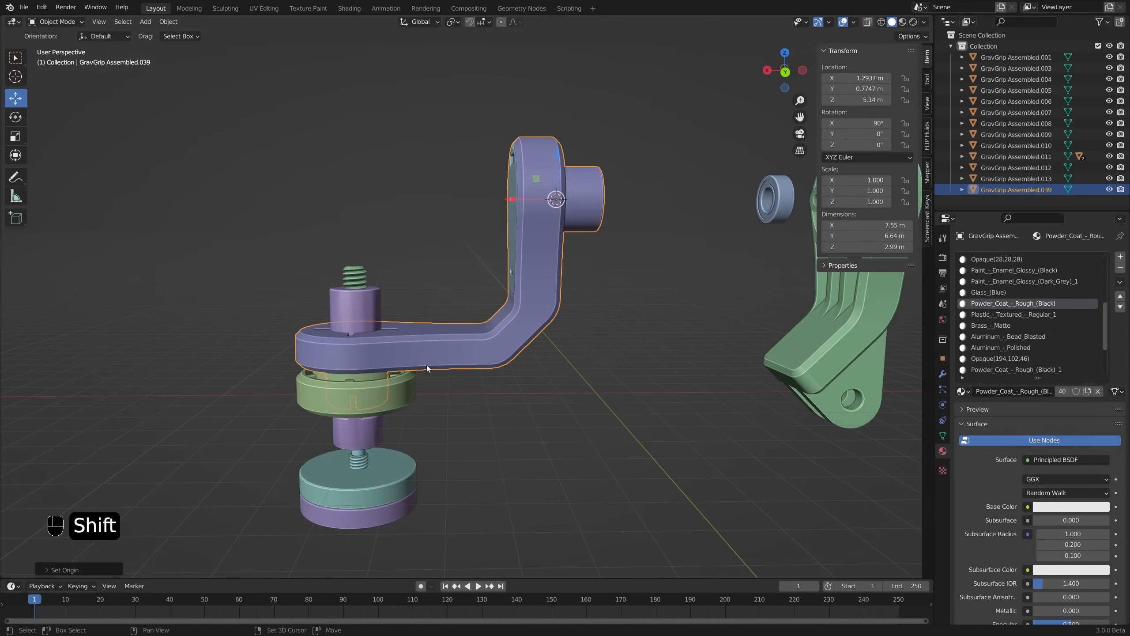
shift+middle_drag(426, 365, 531, 316)
click(477, 341)
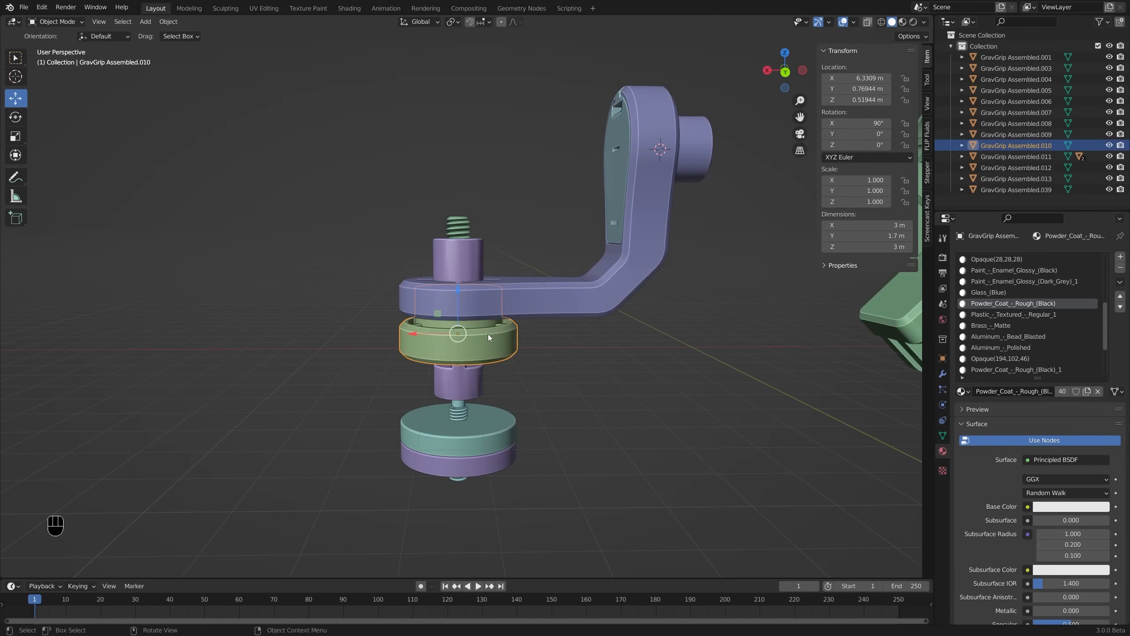
key(g)
right_click(294, 366)
shift+click(525, 301)
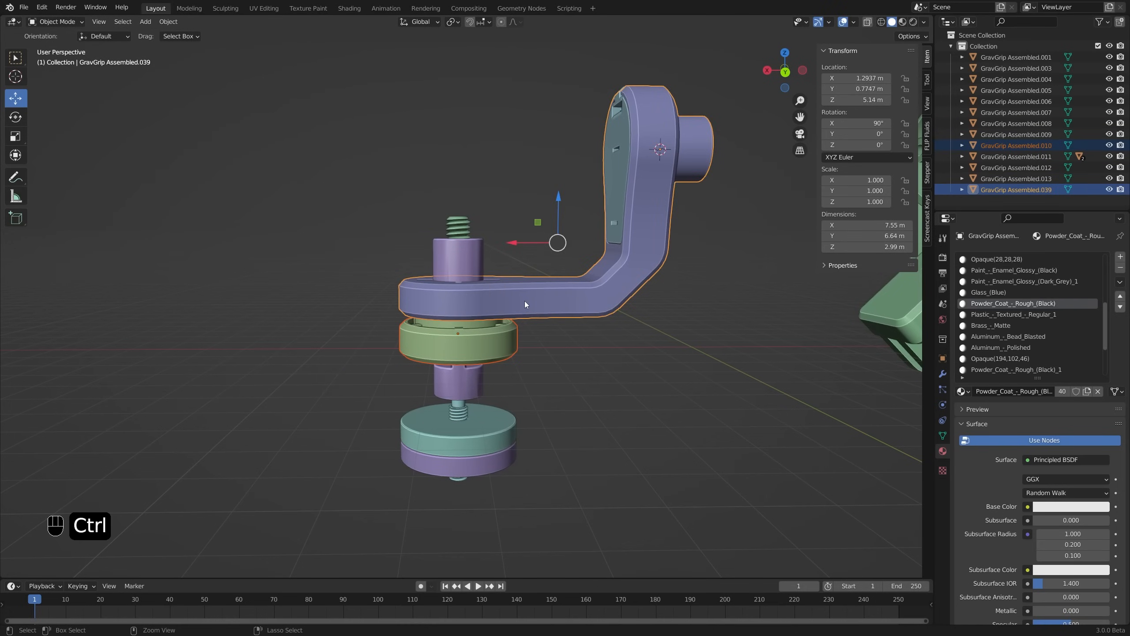
key(ctrl+p)
click(524, 301)
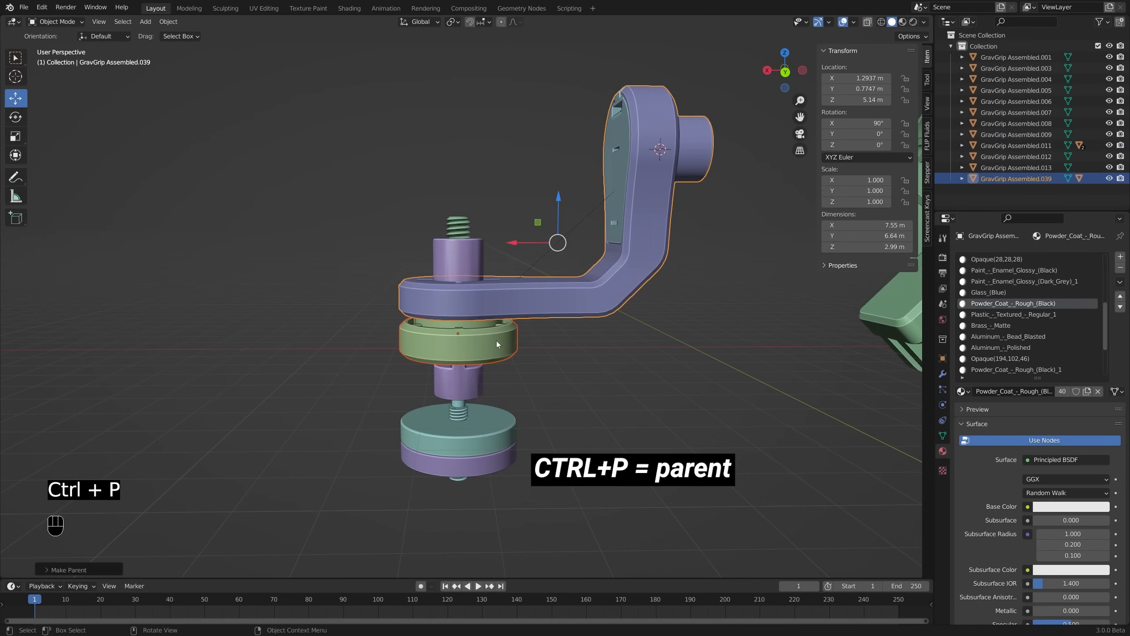
click(546, 296)
key(r)
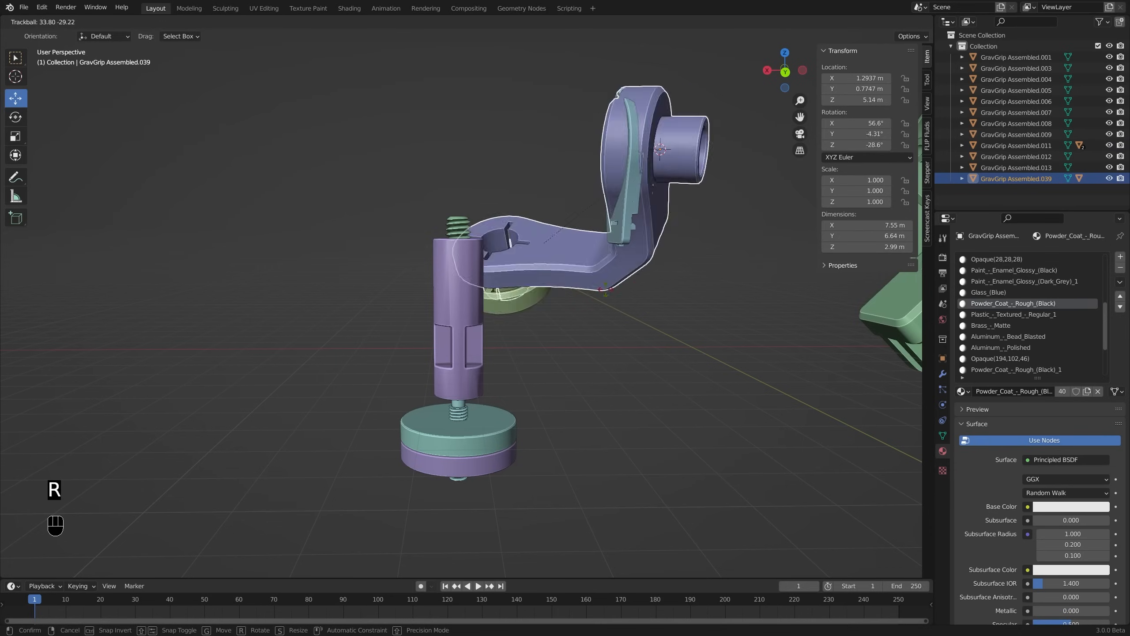
right_click(547, 298)
Parent the purple vertical cylinder to the arm using Object (Keep Transform), and test-rotate the arm
click(465, 260)
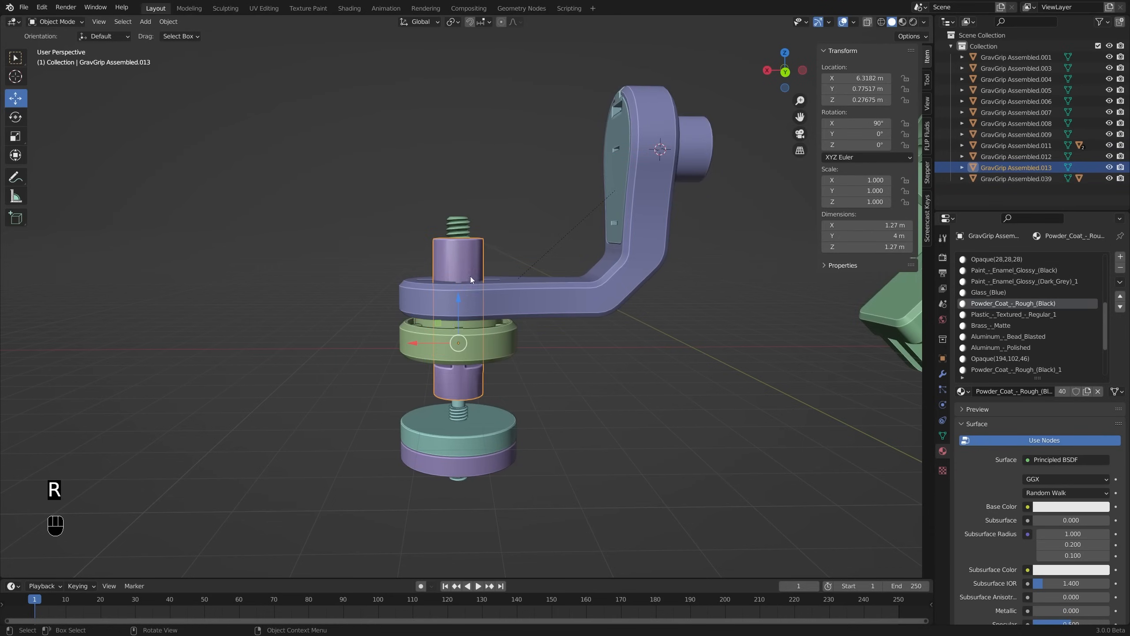
shift+click(527, 293)
key(ctrl+p)
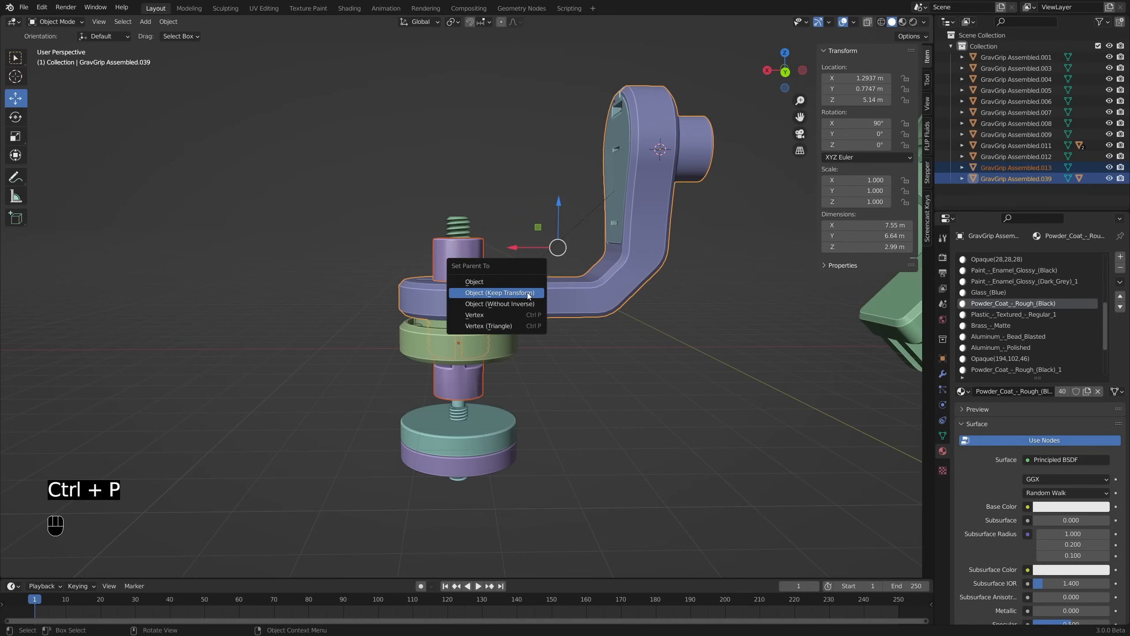
click(527, 292)
click(655, 174)
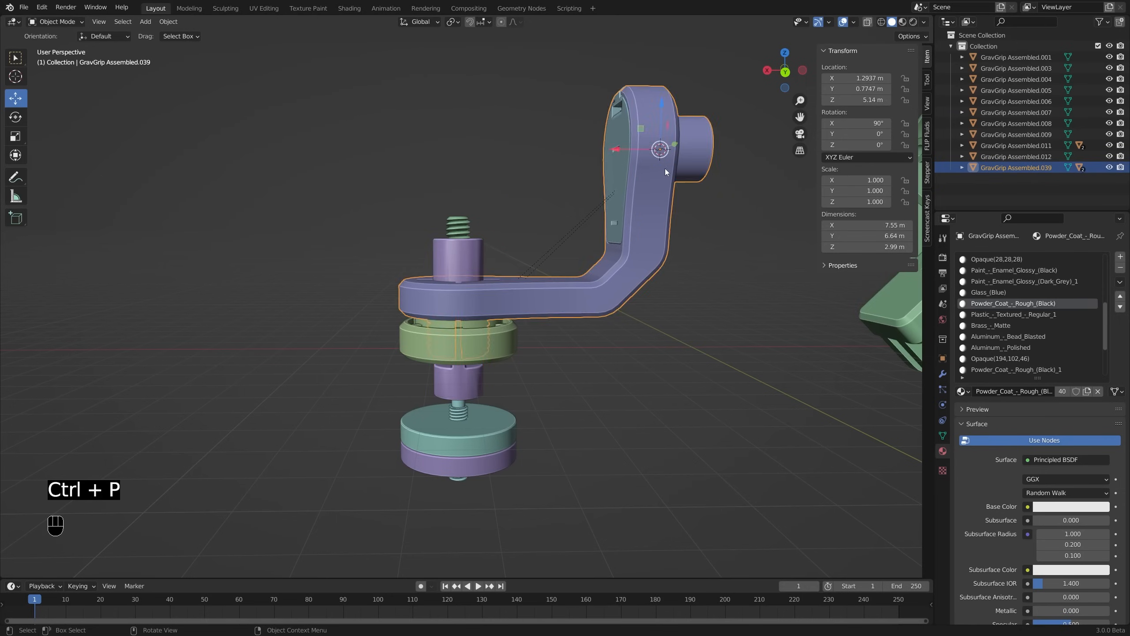
key(r)
right_click(541, 218)
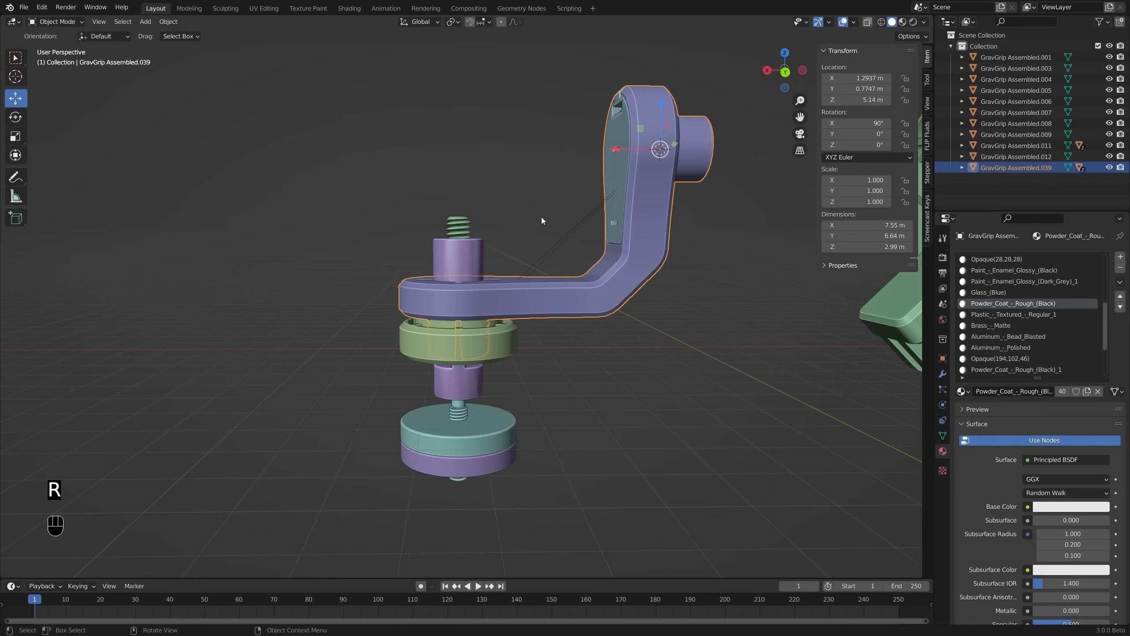
Parent the green threaded screw on top to the purple cylinder, and test-rotate the arm
click(469, 224)
shift+click(482, 251)
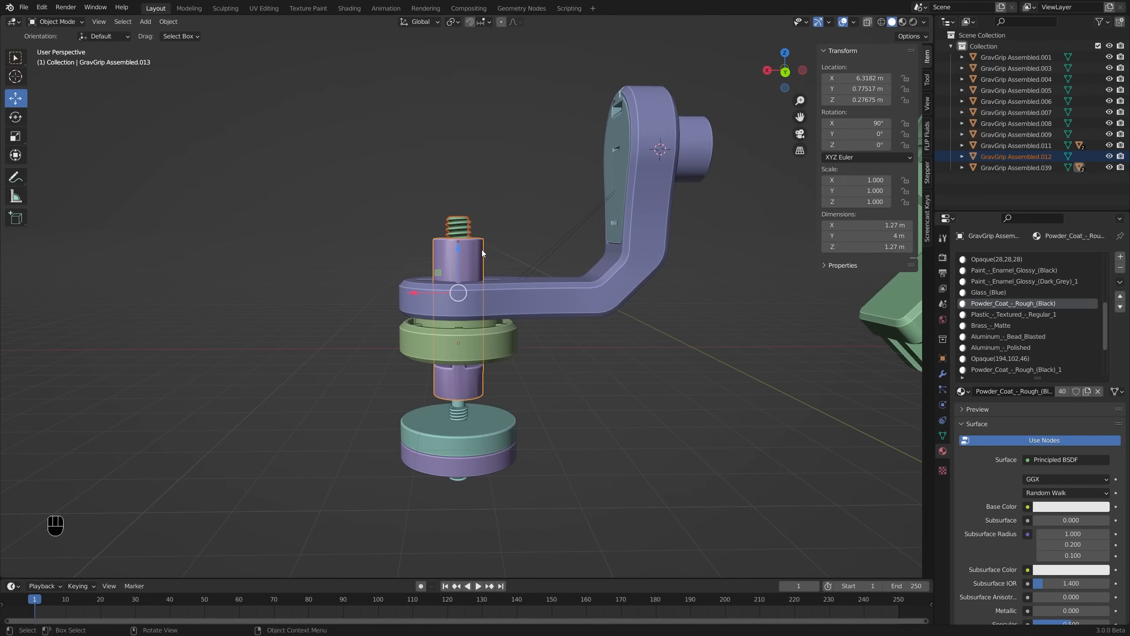
key(ctrl+p)
click(482, 250)
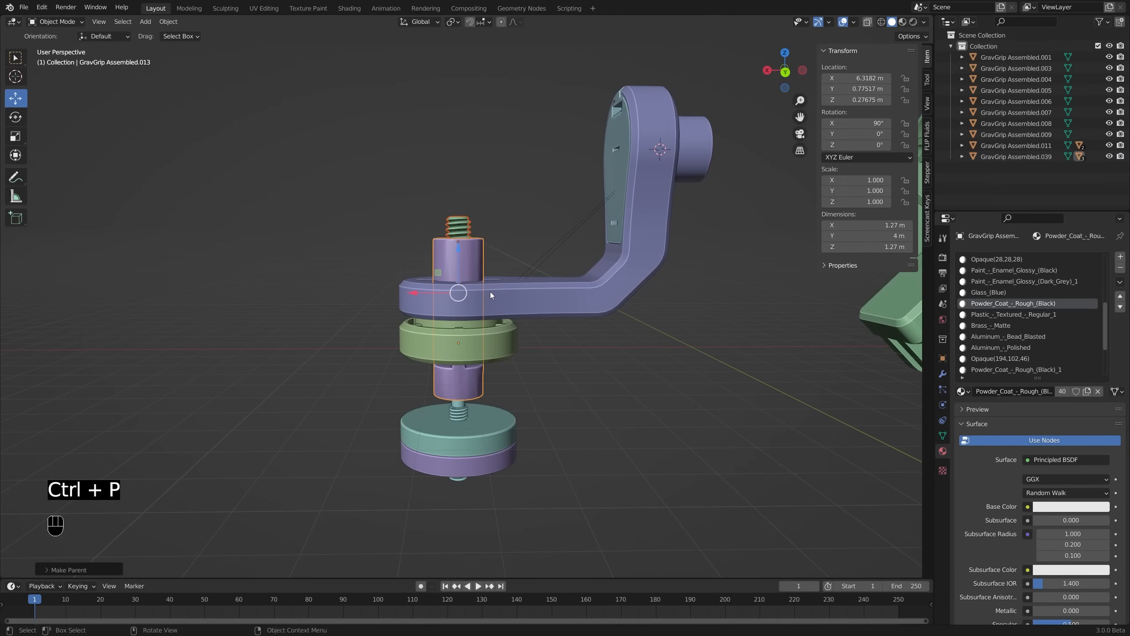
click(503, 416)
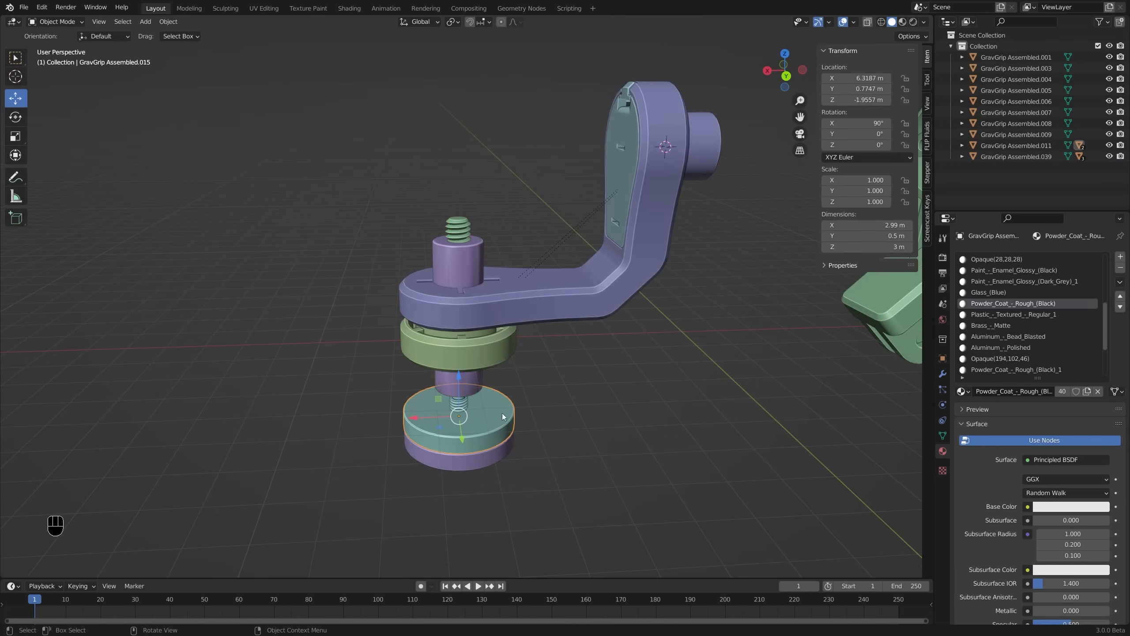
click(663, 230)
key(r)
right_click(503, 350)
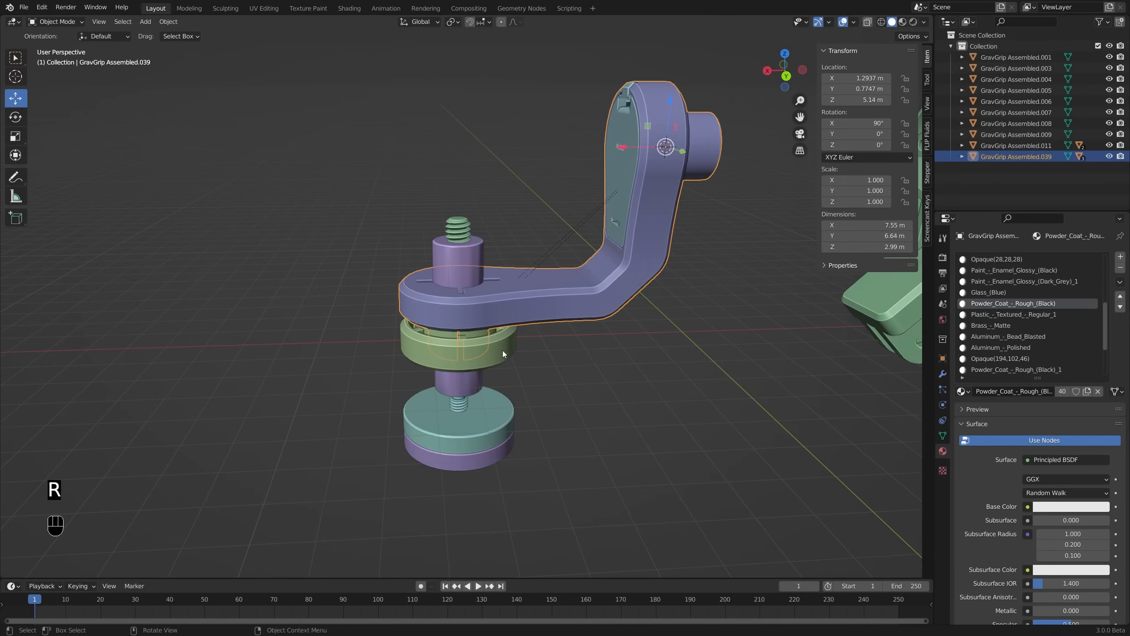
Parent the ball screw that carries the two discs into the arm assembly's hierarchy
scroll(481, 365, up, 2)
click(456, 420)
middle_drag(457, 421, 571, 335)
scroll(472, 365, down, 1)
shift+click(472, 362)
key(ctrl+p)
click(472, 362)
Test moving parts of the arm assembly, and test a trackball rotation of the whole parented assembly
click(556, 198)
scroll(556, 198, down, 2)
middle_drag(557, 197, 547, 289)
key(g)
right_click(460, 272)
click(545, 289)
key(r)
key(r)
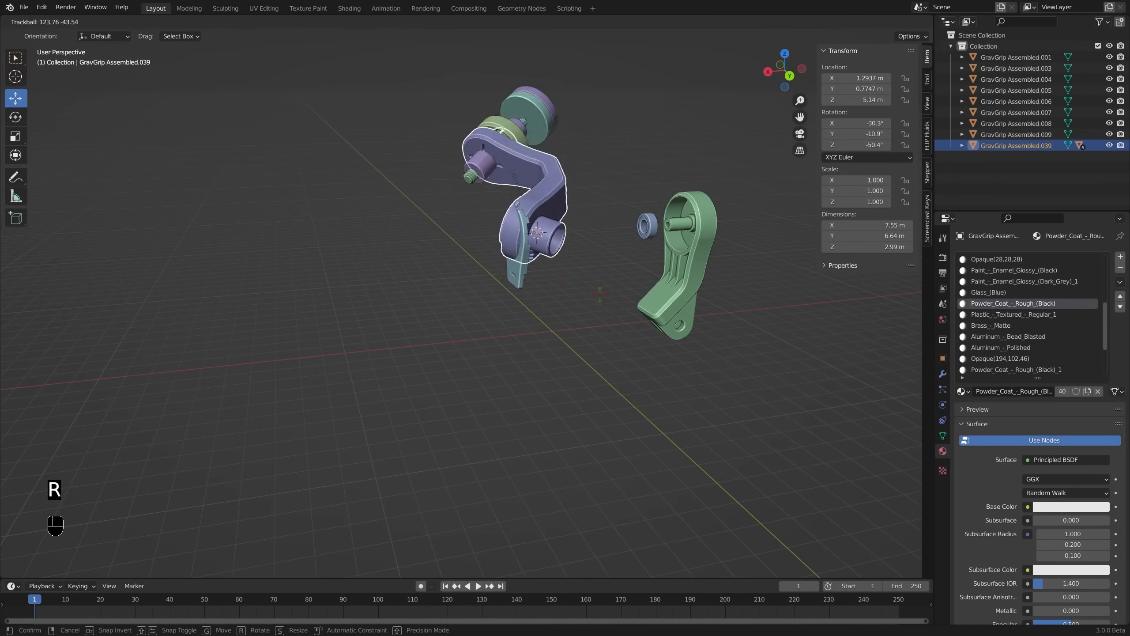
right_click(508, 253)
Test a rotation of the parented arm assembly around the global Y axis
scroll(509, 253, up, 2)
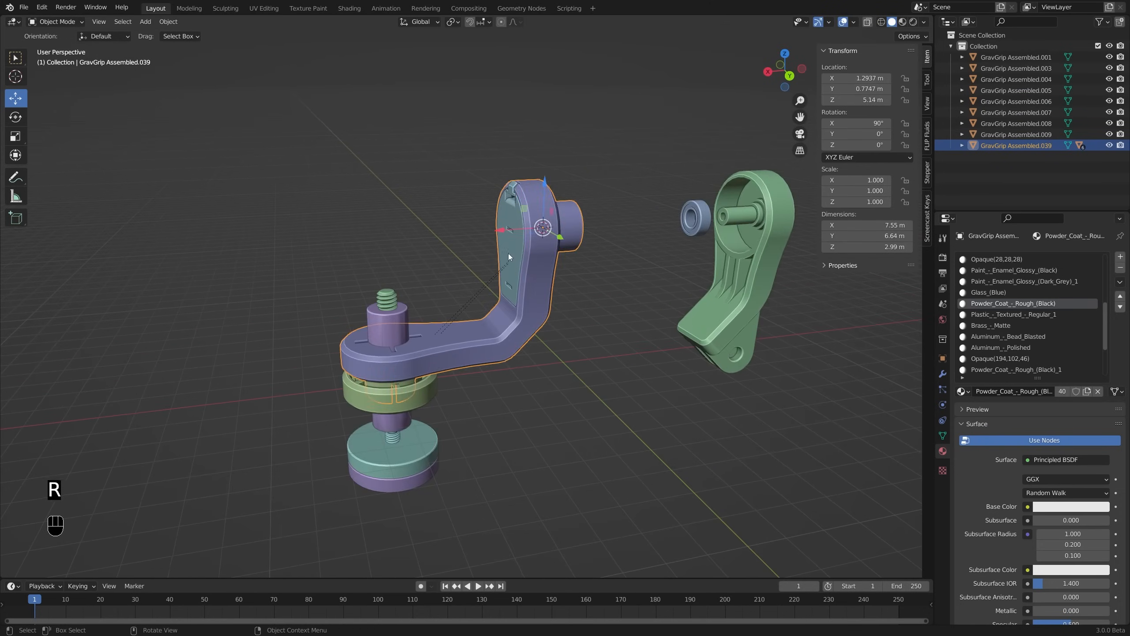
click(509, 253)
middle_drag(509, 253, 607, 255)
click(526, 259)
key(r)
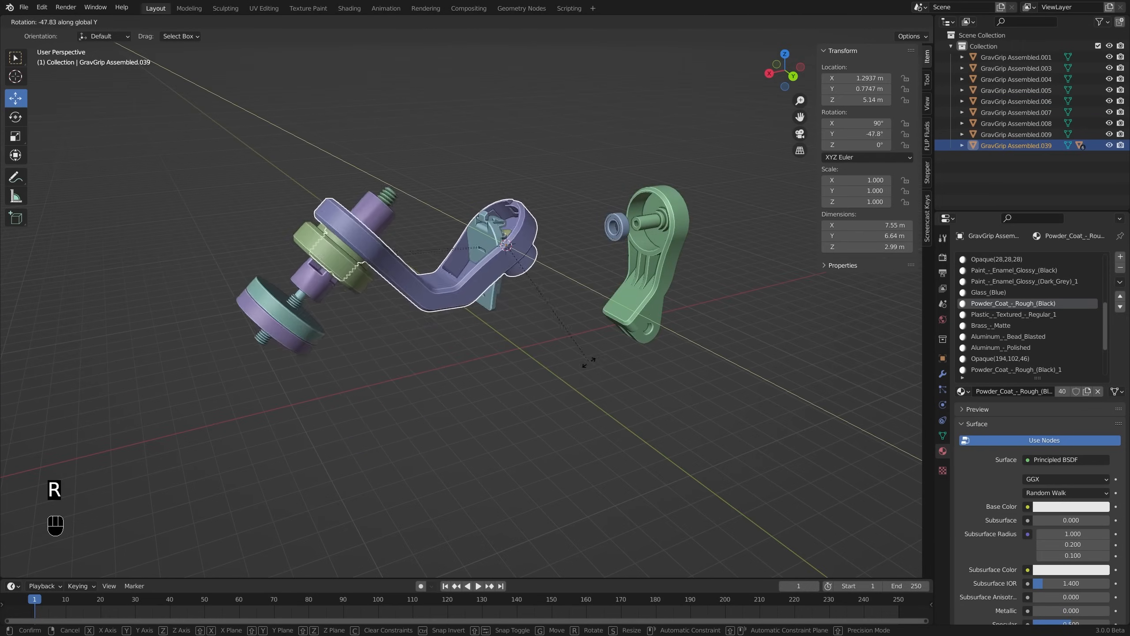
right_click(588, 363)
shift+middle_drag(470, 341, 409, 402)
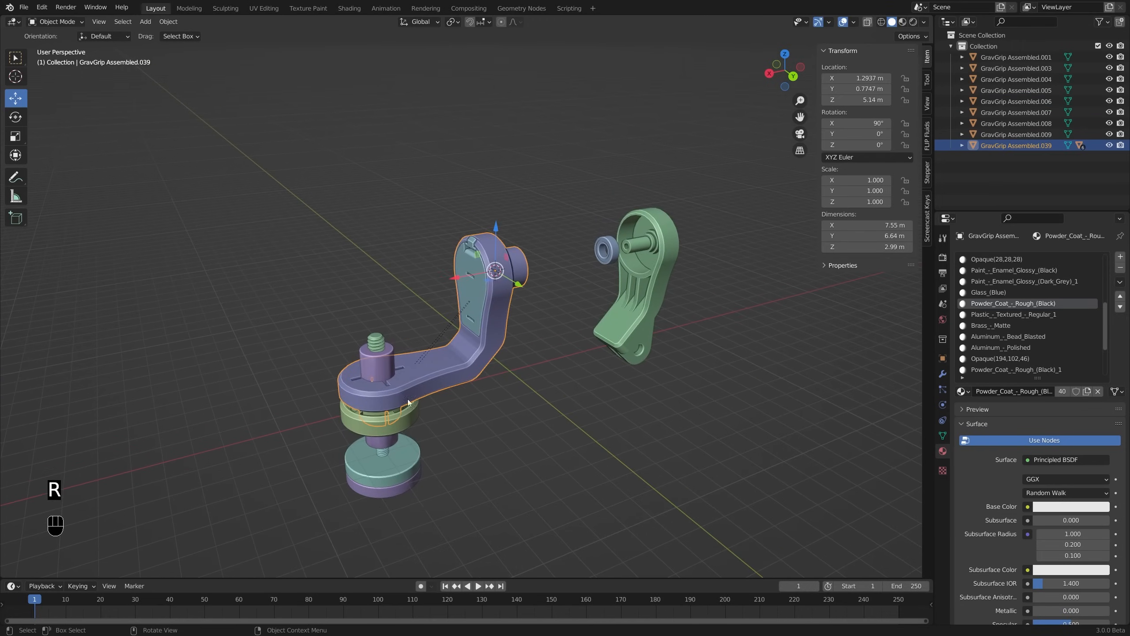
Try moving the purple L-shaped arm along the X axis
middle_drag(551, 348, 468, 284)
key(g)
key(x)
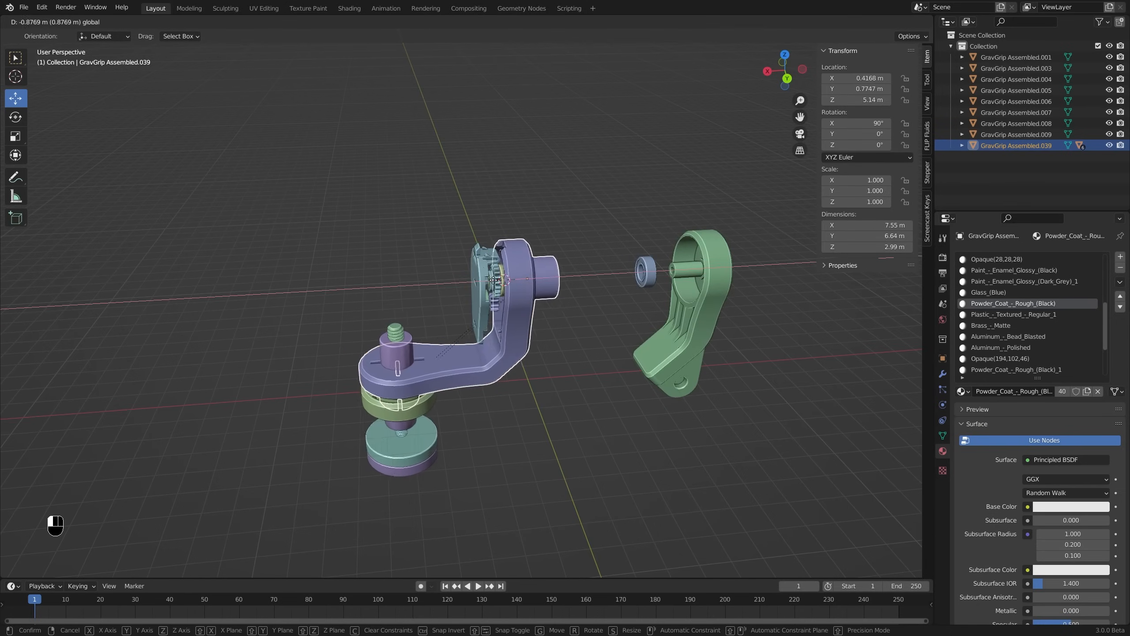
drag(551, 279, 557, 279)
right_click(556, 279)
middle_drag(556, 279, 531, 278)
Slide the purple L-shaped arm along X toward the green arm, and shift the yellow bearing along X after it
ctrl+drag(466, 288, 542, 302)
scroll(525, 298, up, 3)
middle_drag(514, 301, 491, 294)
click(500, 293)
ctrl+drag(492, 295, 532, 284)
middle_drag(532, 284, 492, 286)
Slide the teal cover plate outward along X, well clear of the gears
click(492, 286)
ctrl+drag(492, 286, 285, 282)
middle_drag(378, 295, 413, 325)
Slide the small green bracket outward along X to 4.0015 m, between the gears and the cover plate
click(433, 308)
mouse_move(409, 325)
ctrl+mouse_down()
mouse_move(386, 331)
mouse_move(398, 328)
ctrl+mouse_up()
middle_drag(473, 321, 404, 321)
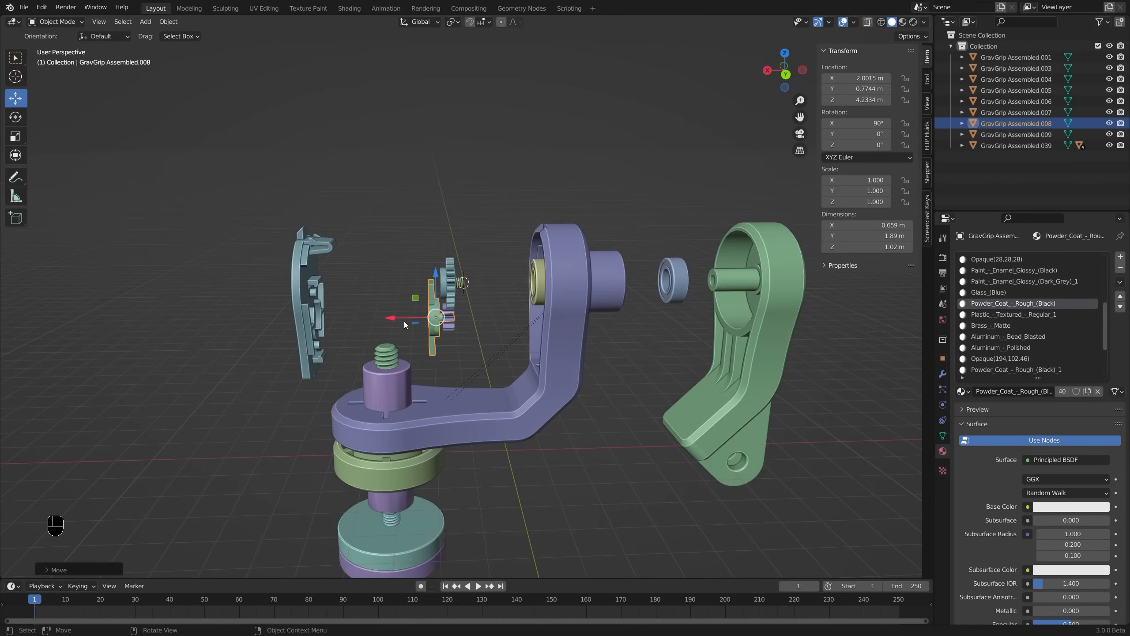
drag(404, 320, 309, 320)
middle_drag(380, 385, 392, 359)
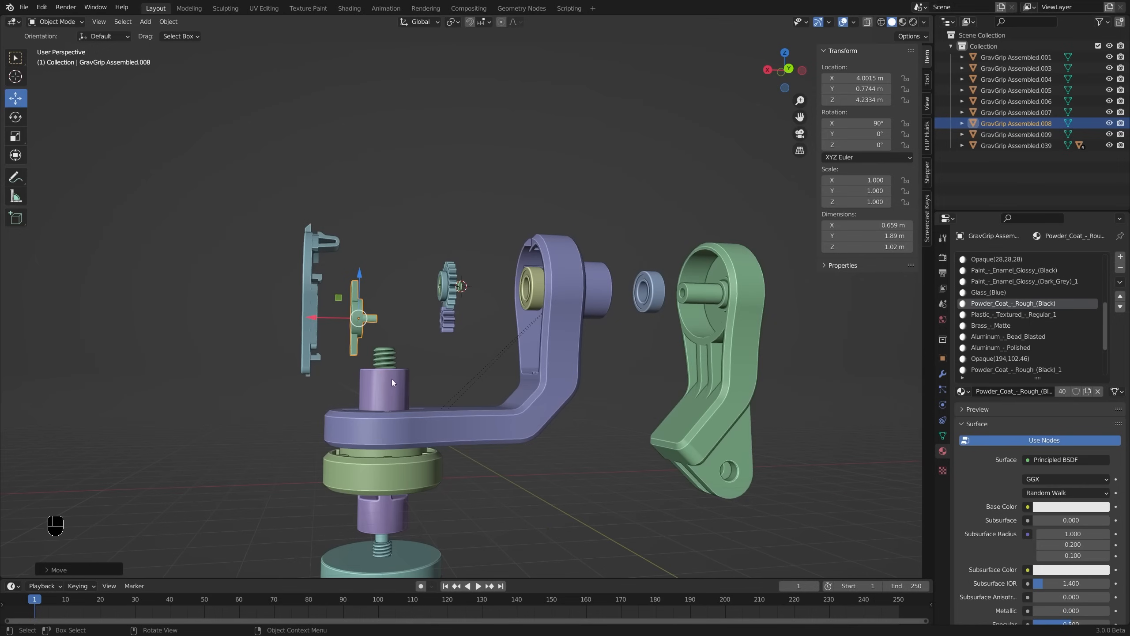
Try moving the purple cylinder along Z and the small green bracket along X
click(392, 379)
key(g)
key(z)
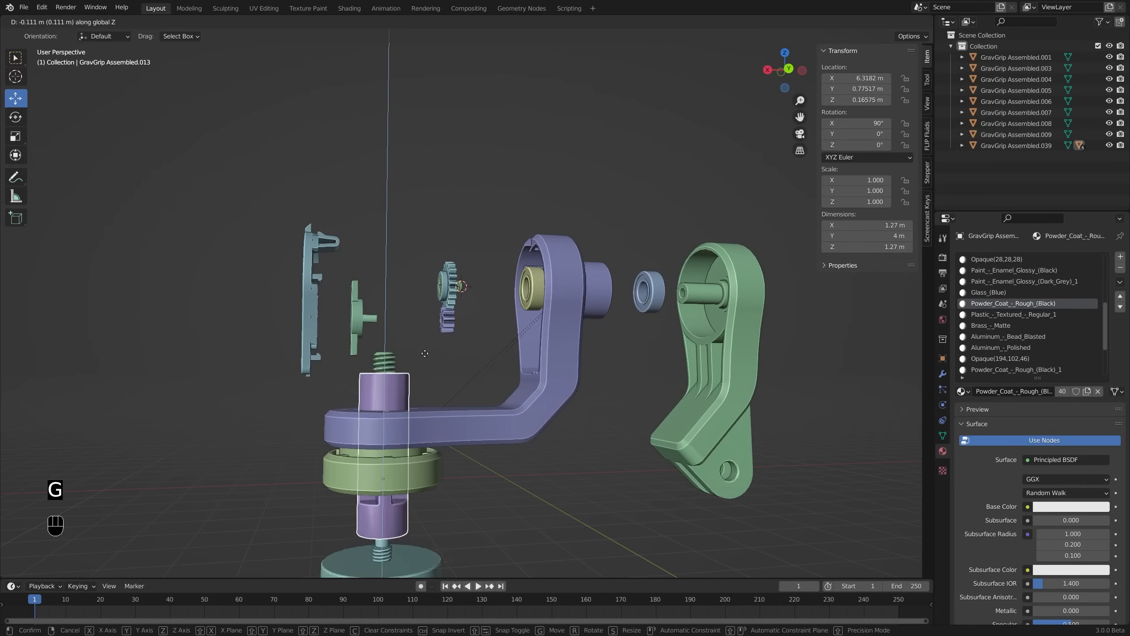
right_click(420, 383)
middle_drag(420, 383, 464, 373)
click(343, 356)
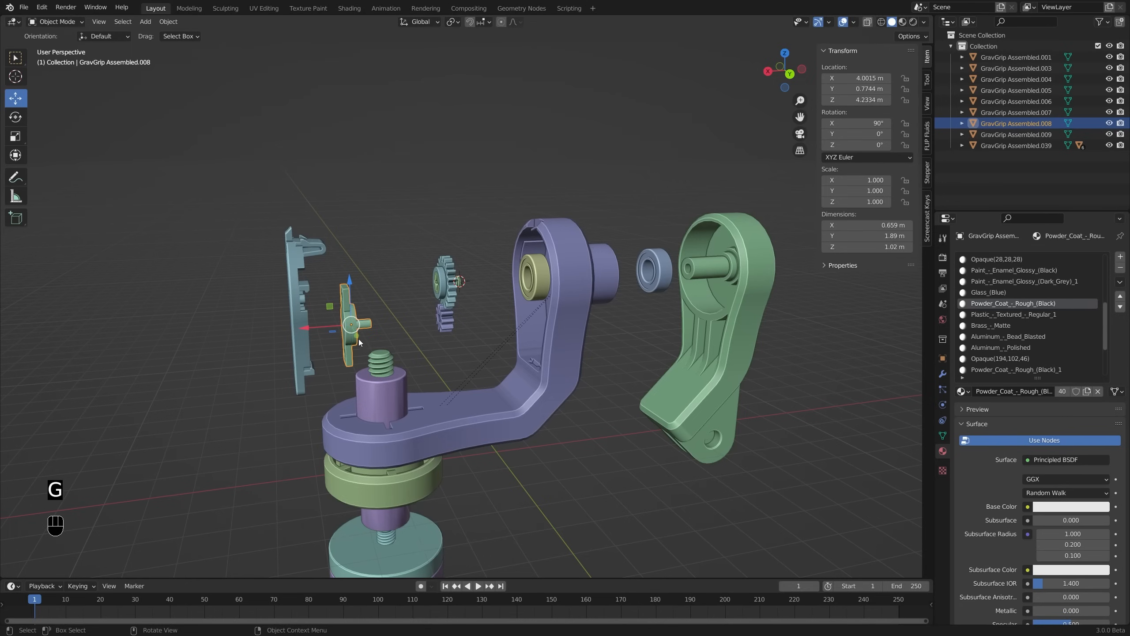
mouse_move(325, 327)
mouse_down()
mouse_move(358, 336)
mouse_move(343, 338)
mouse_up()
right_click(343, 337)
Slide the small countersunk screw outward along X to 2.5299 m, and shift the large gear along X toward the arm
click(439, 290)
click(439, 289)
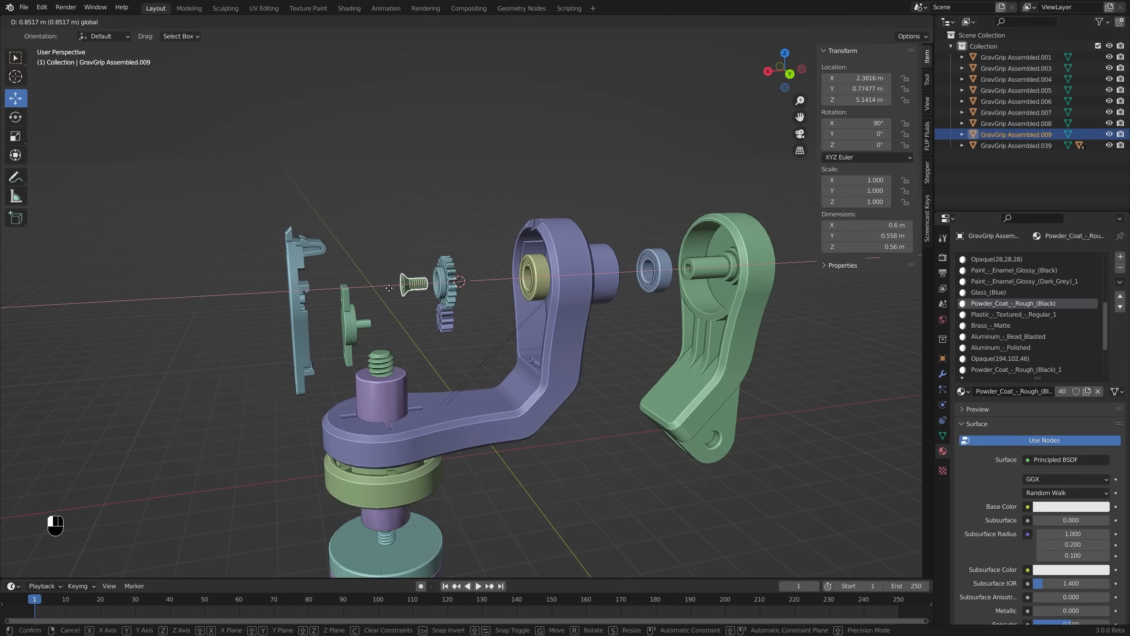
click(438, 285)
drag(406, 287, 462, 295)
Examine the exploded arrangement of the parts from different angles
click(445, 320)
mouse_move(446, 321)
middle_down()
mouse_move(545, 318)
mouse_move(452, 331)
middle_up()
scroll(535, 356, down, 2)
middle_drag(552, 366, 488, 299)
scroll(535, 341, down, 3)
scroll(416, 321, up, 6)
scroll(442, 297, down, 1)
scroll(466, 299, down, 1)
middle_drag(654, 310, 572, 299)
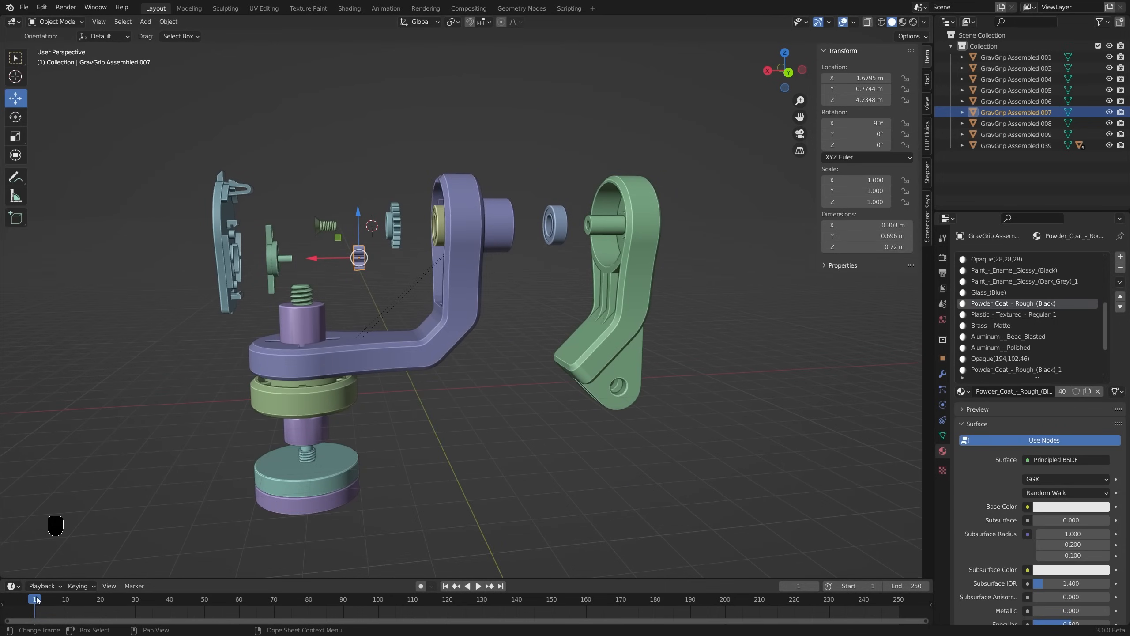
Move the playhead to frame 30 on the timeline
drag(74, 596, 29, 601)
middle_drag(448, 389, 459, 359)
scroll(370, 386, down, 3)
scroll(452, 359, up, 2)
scroll(452, 359, up, 1)
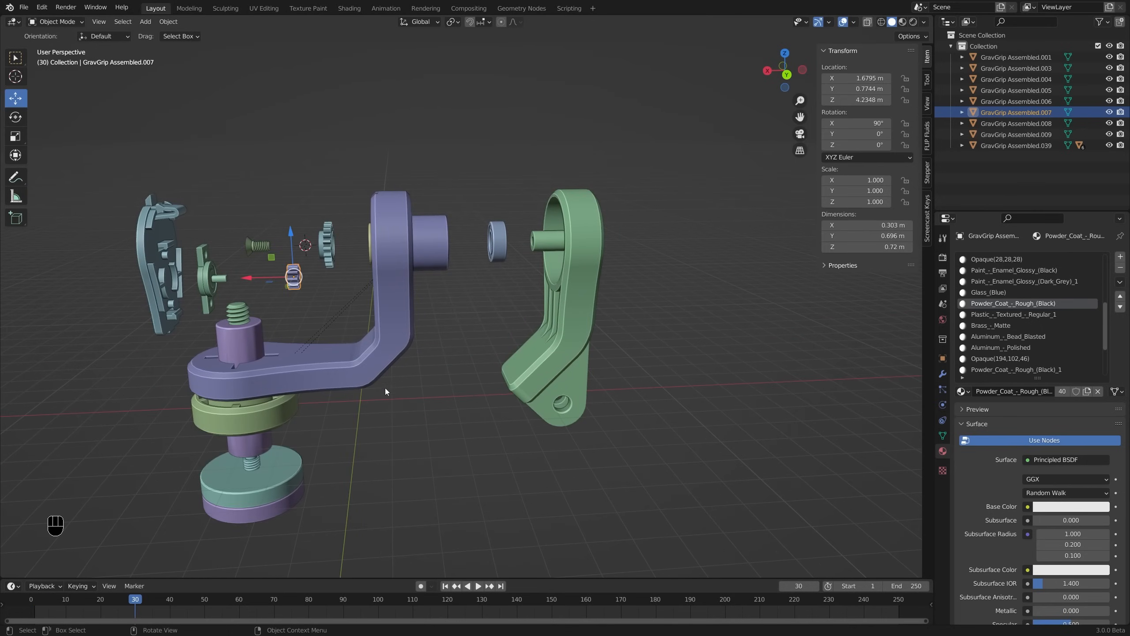
middle_drag(380, 370, 471, 349)
Try lowering the two bottom discs along Z to -3.9557 m, and undo the move
click(335, 417)
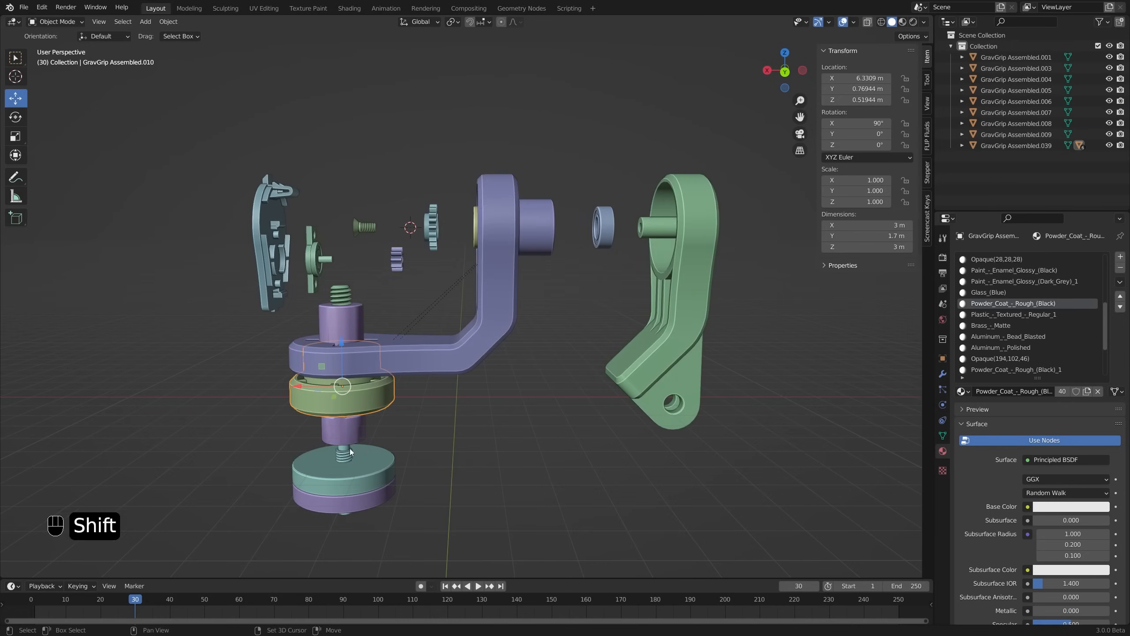
shift+middle_drag(350, 489, 382, 448)
click(382, 449)
click(381, 471)
shift+click(389, 446)
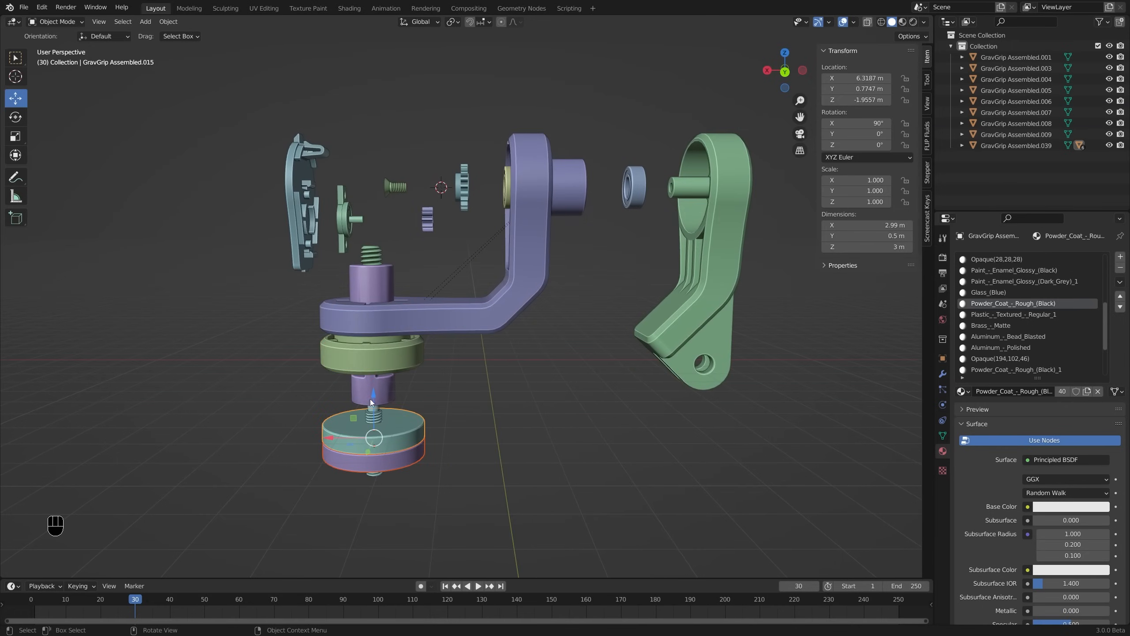
drag(372, 397, 375, 460)
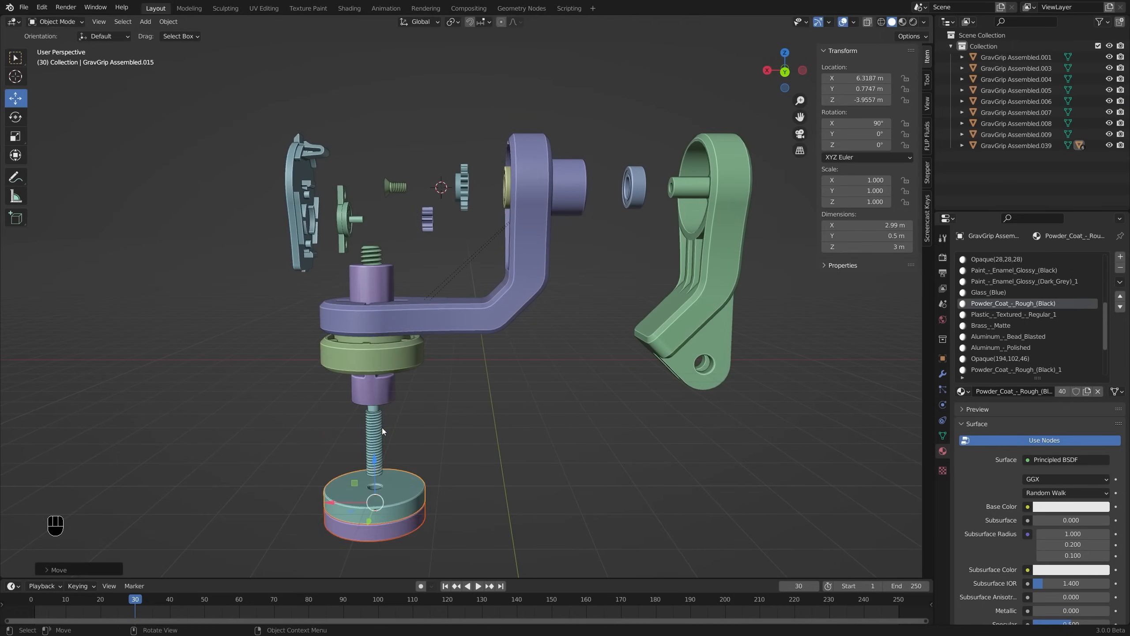
click(382, 426)
middle_drag(384, 423, 394, 405)
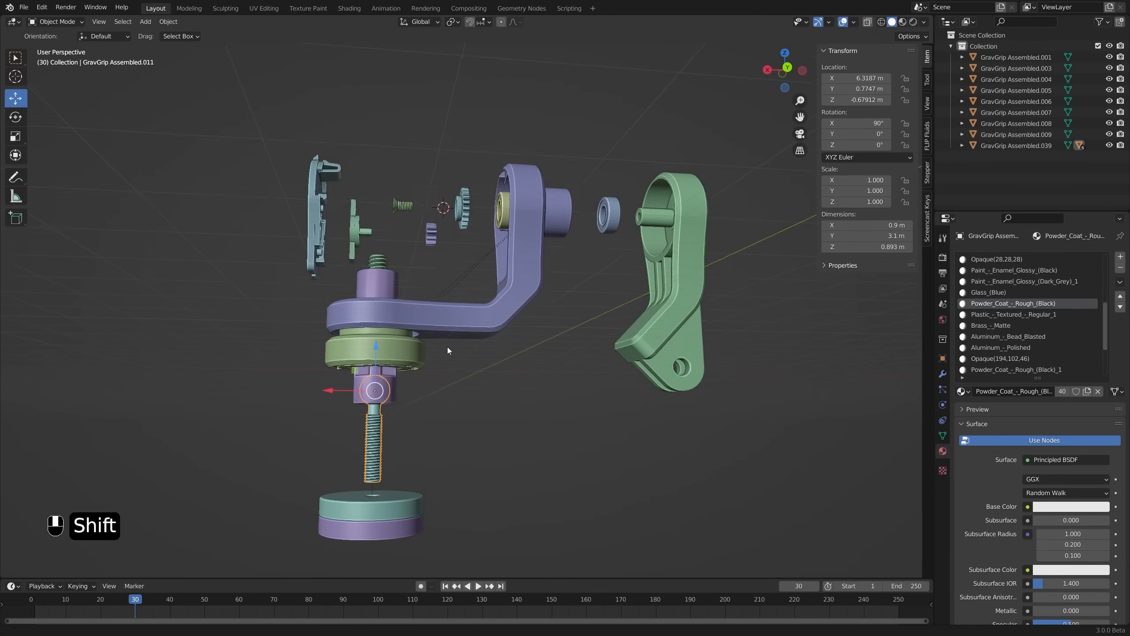
shift+middle_drag(447, 347, 431, 413)
key(ctrl+z)
key(ctrl+z)
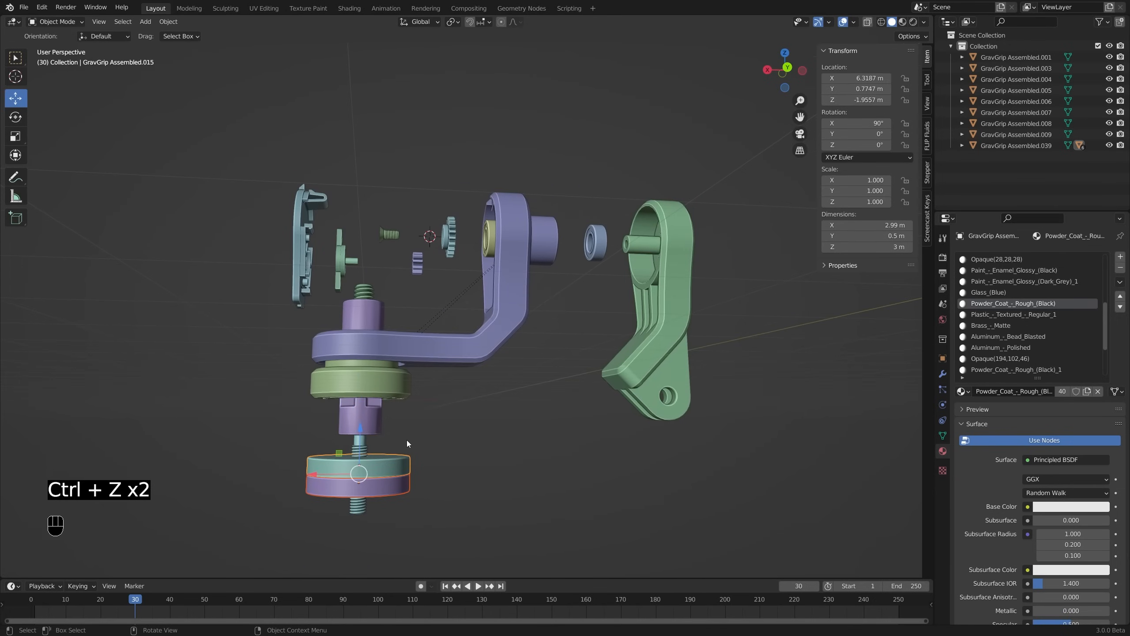
Slide the blue bearing along X to -2.2063 m into the arm's hub, and bring the green outer arm against it
middle_drag(357, 371, 453, 393)
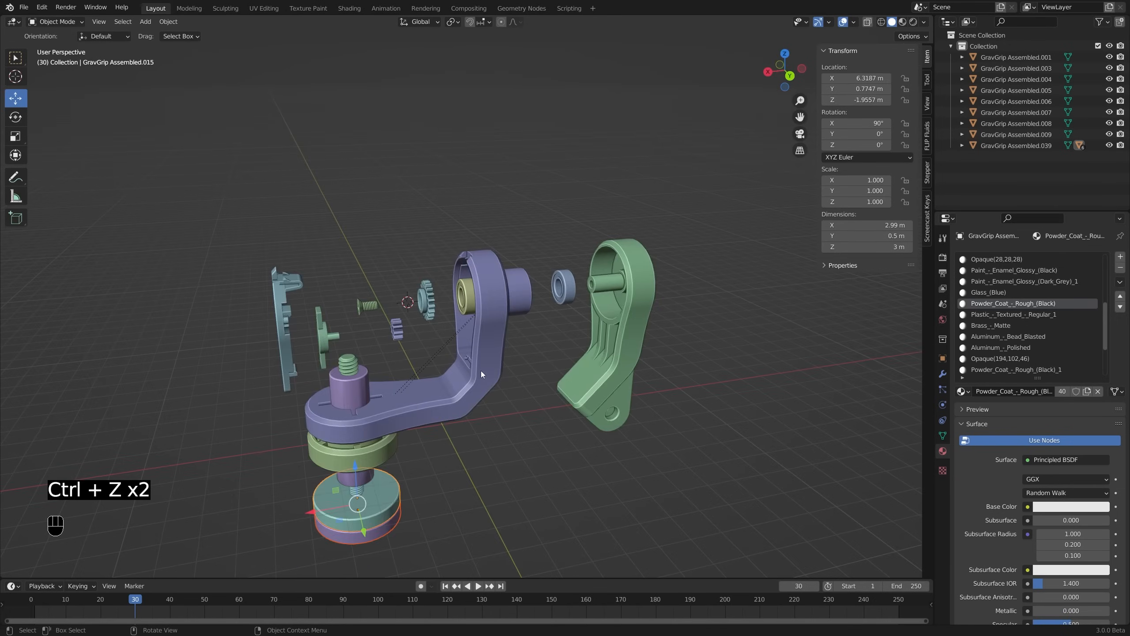
click(562, 287)
middle_drag(563, 287, 524, 283)
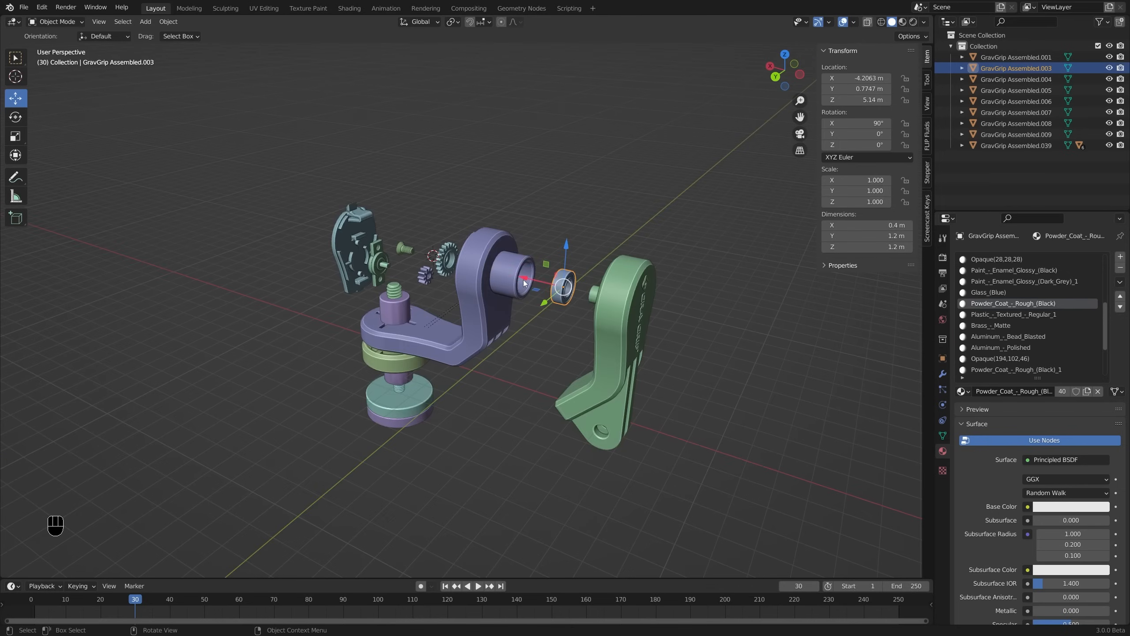
ctrl+drag(524, 280, 479, 277)
middle_drag(553, 289, 561, 290)
click(626, 298)
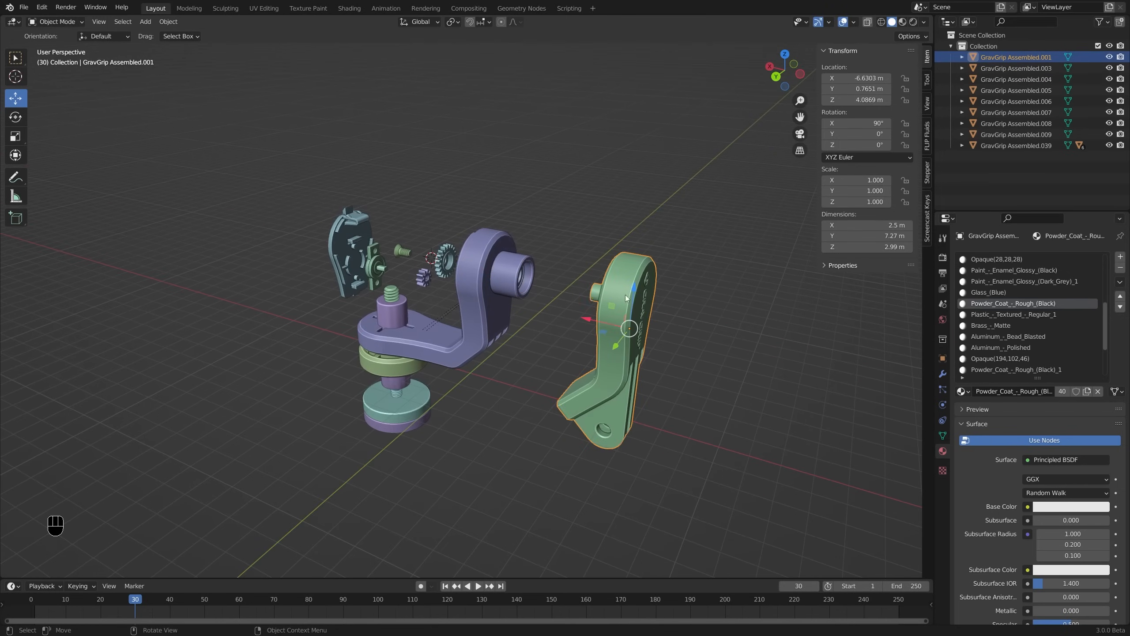
ctrl+drag(592, 318, 509, 317)
middle_drag(510, 317, 583, 298)
Slide the yellow bearing and the large gear along X into the purple arm's housing
click(434, 278)
click(466, 281)
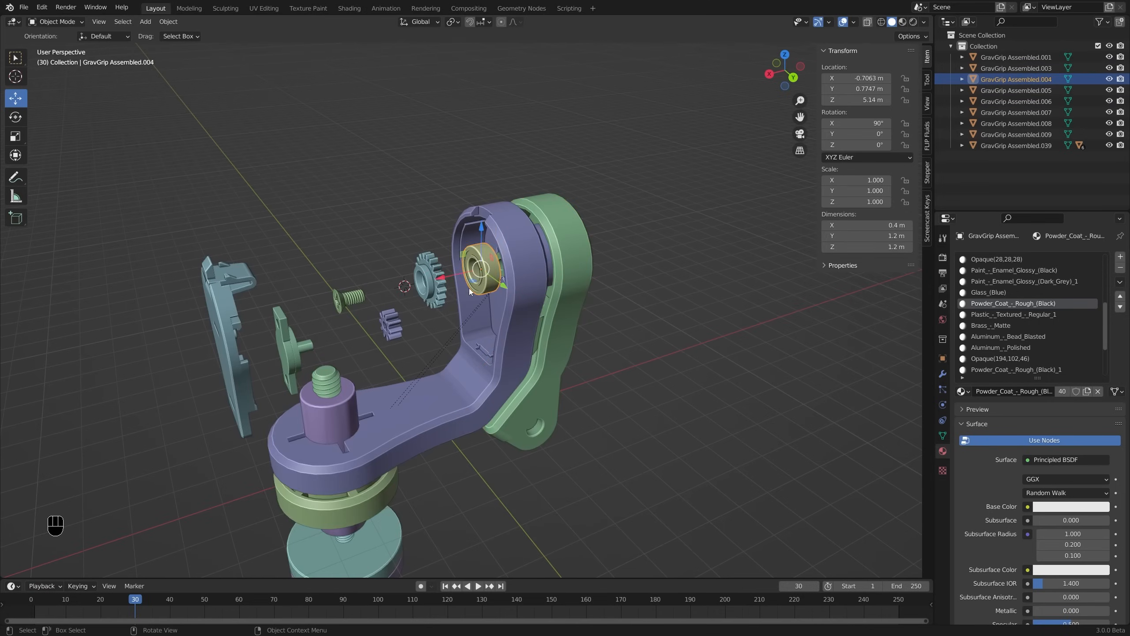
middle_drag(459, 287, 463, 279)
ctrl+drag(462, 272, 495, 265)
click(440, 281)
ctrl+drag(410, 287, 472, 278)
middle_drag(434, 298, 392, 307)
Slide the small screw along X to -1.4701 m into the large gear, and seat the small pinion in the housing
click(392, 336)
click(365, 303)
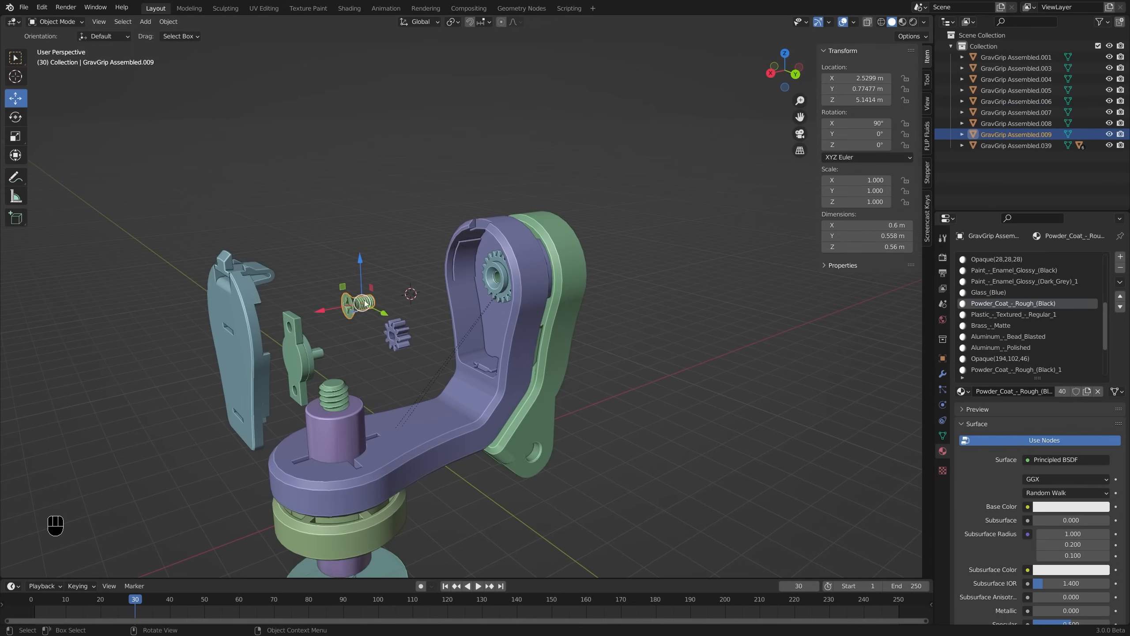
ctrl+drag(330, 313, 470, 288)
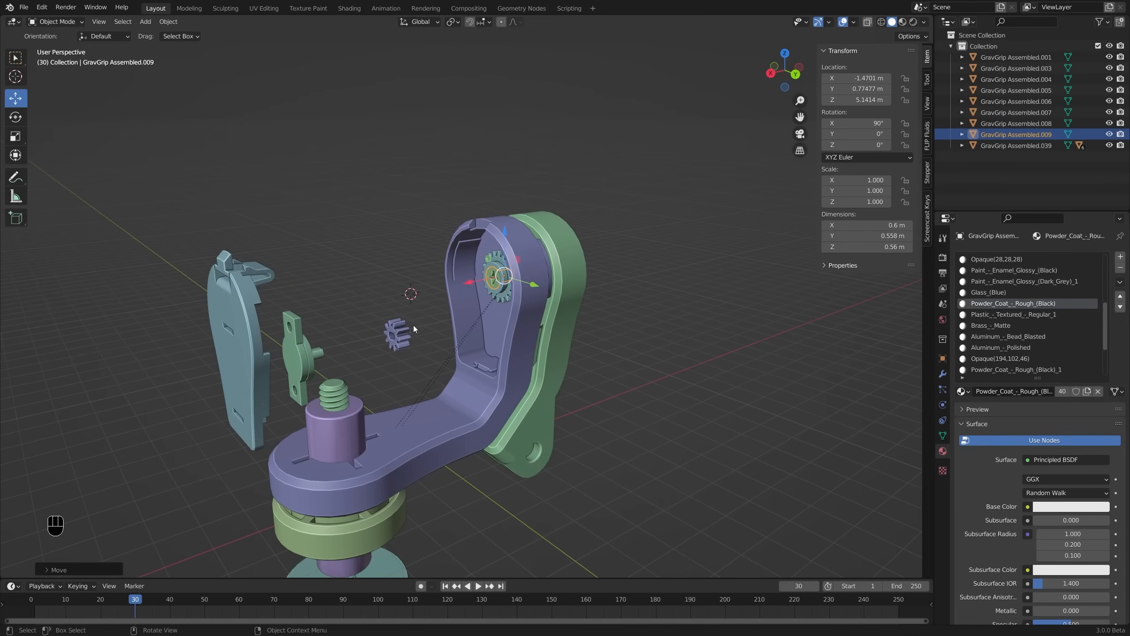
click(390, 337)
ctrl+drag(374, 344, 472, 322)
Slide the small green bracket into the housing along X, and close it with the cover plate at X -0.83594 m
click(283, 364)
ctrl+drag(270, 369, 452, 321)
click(228, 356)
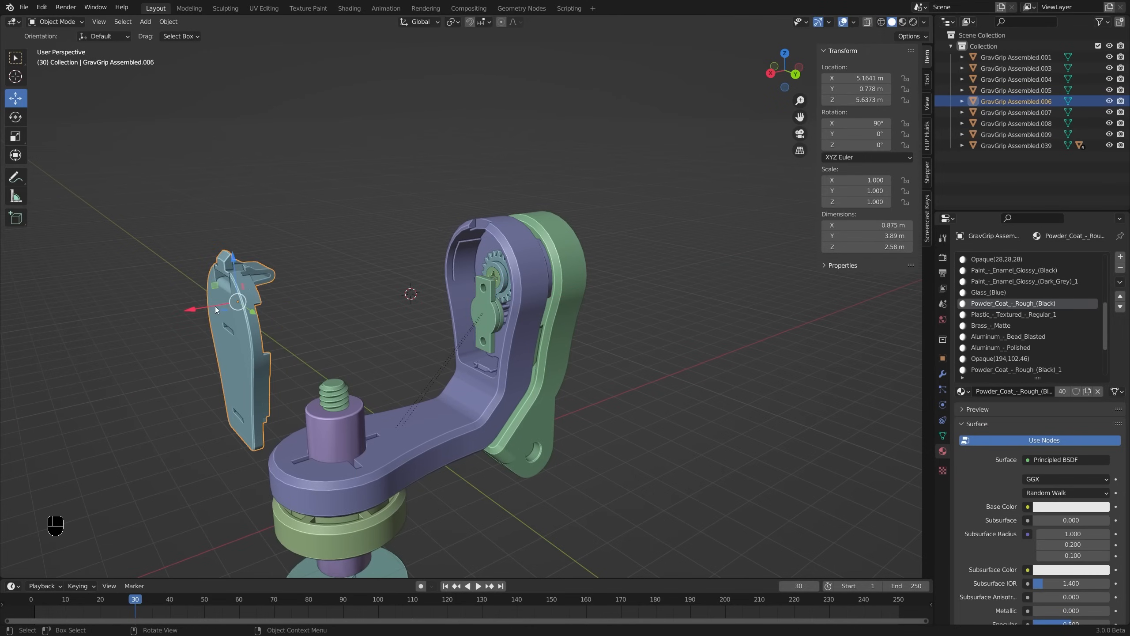
ctrl+drag(215, 306, 453, 279)
middle_drag(442, 340, 445, 328)
shift+middle_drag(445, 328, 448, 317)
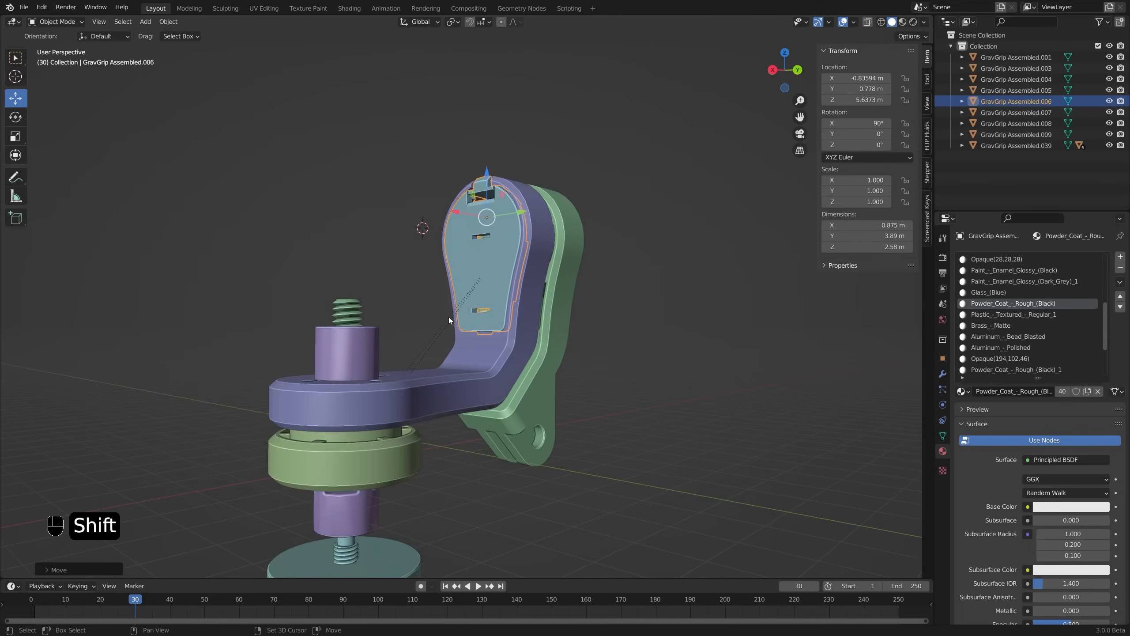
scroll(463, 354, down, 3)
mouse_move(464, 357)
middle_down()
mouse_move(362, 364)
mouse_move(454, 366)
mouse_move(457, 378)
middle_up()
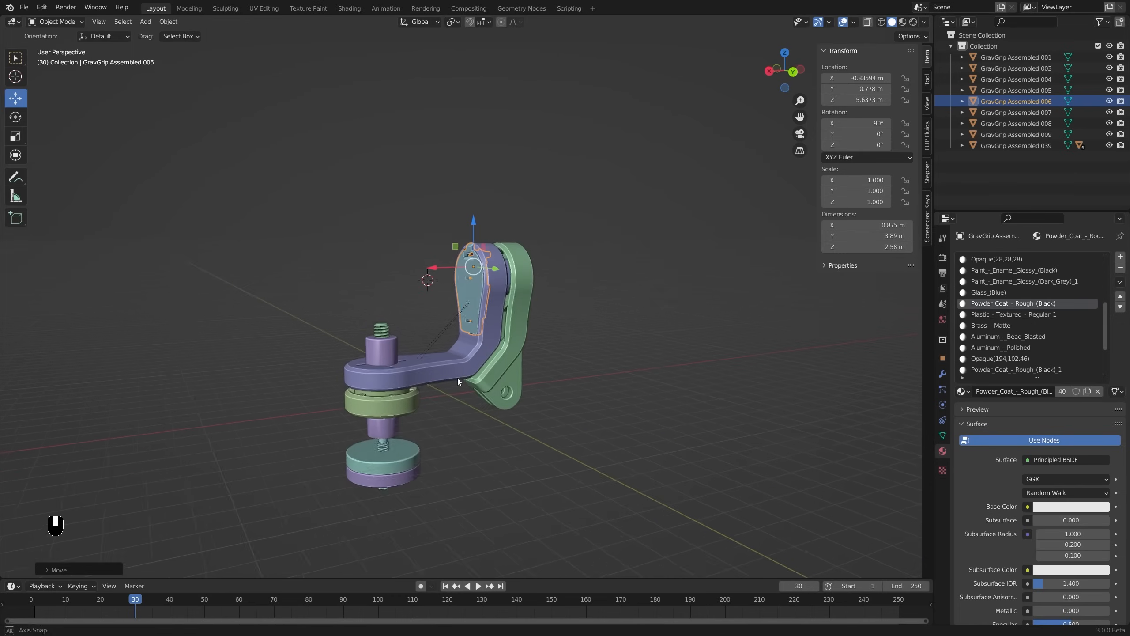
shift+middle_drag(565, 355, 528, 363)
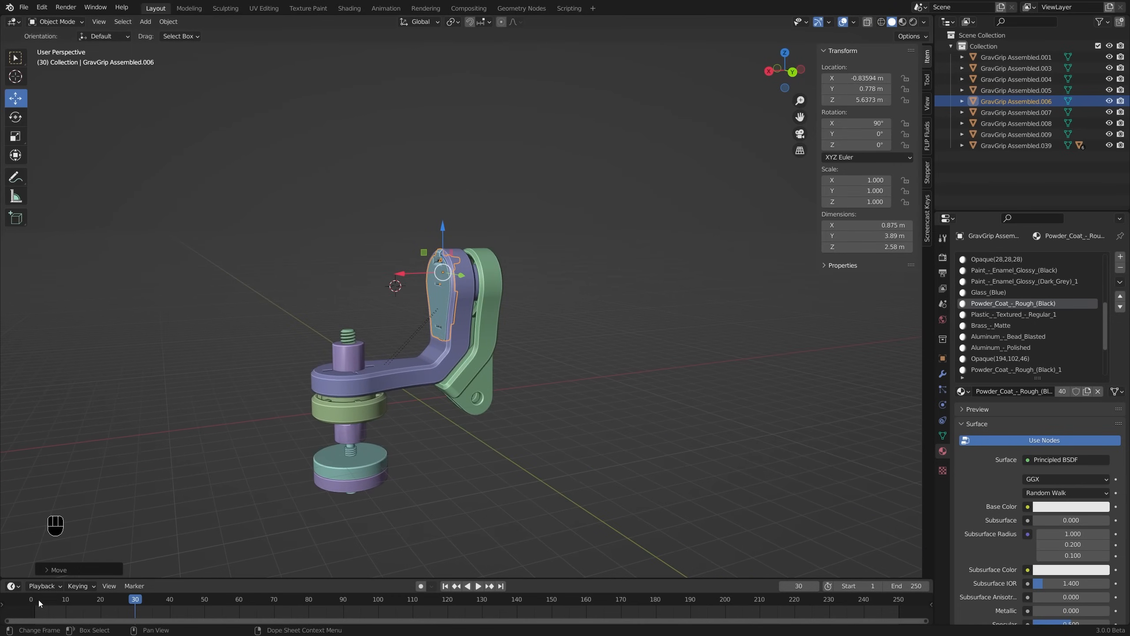
At frame 1, set the active keying set to Location and insert a keyframe for all parts
drag(39, 599, 33, 601)
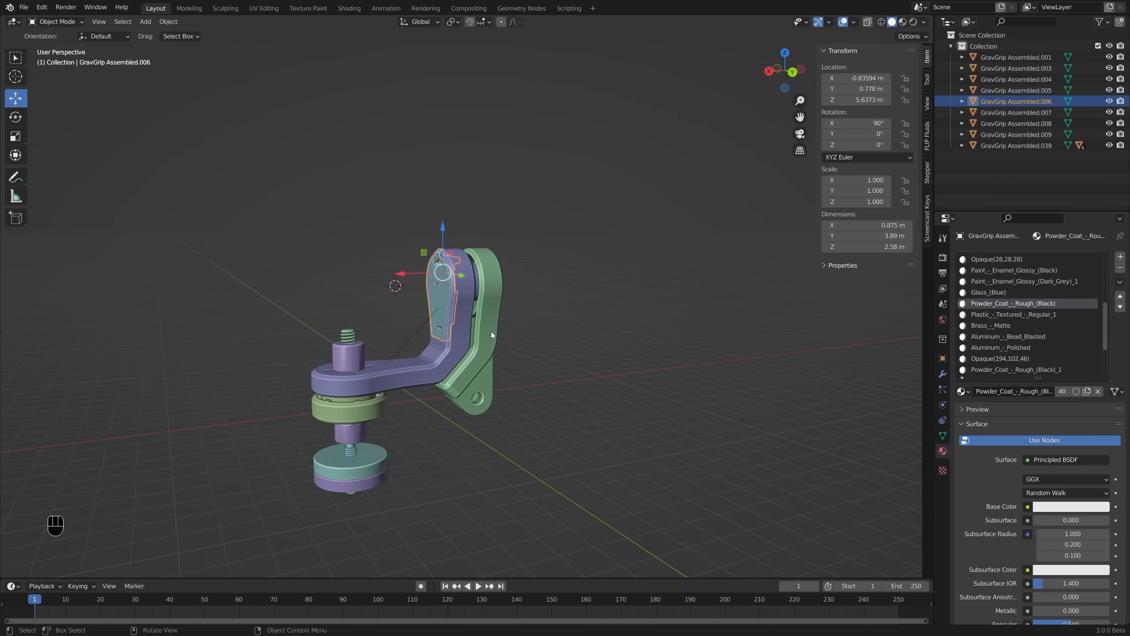
key(a)
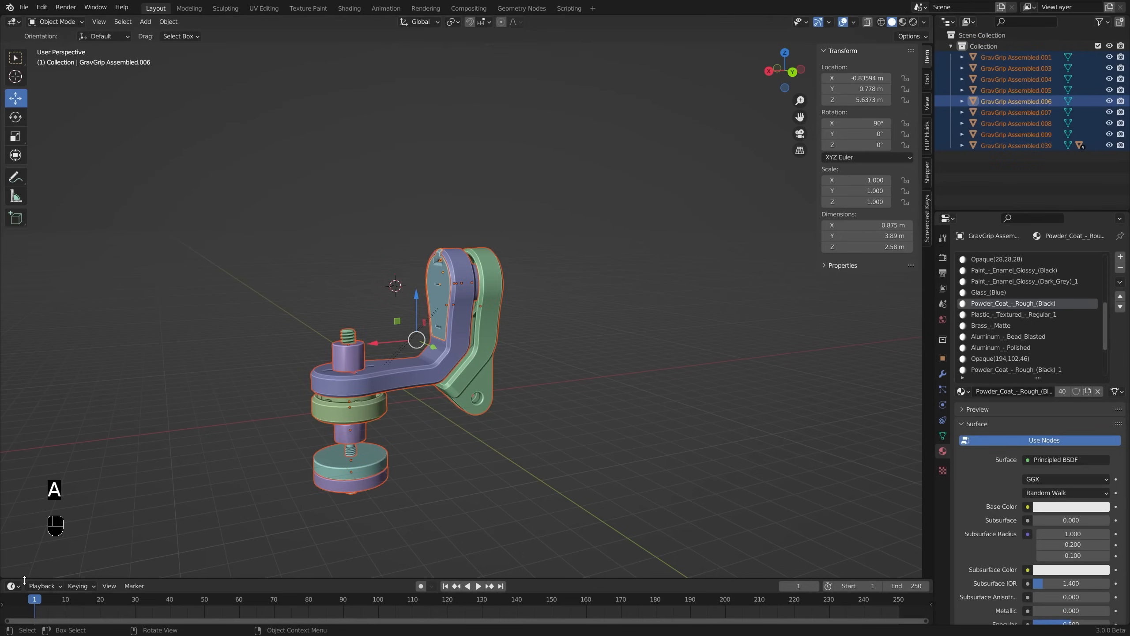
click(80, 585)
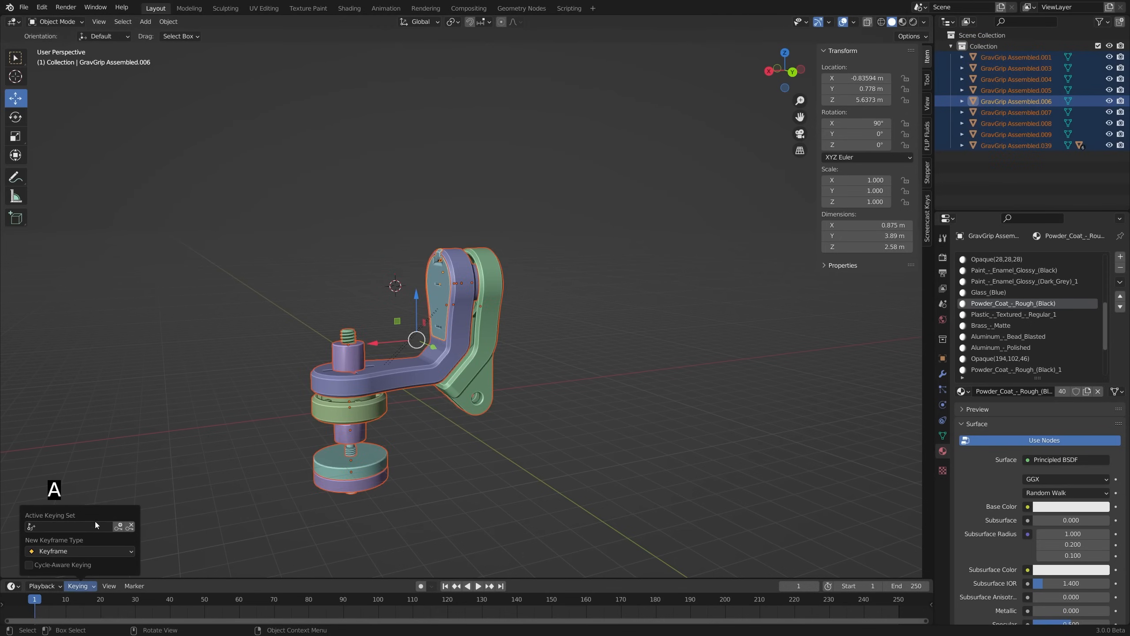
click(92, 526)
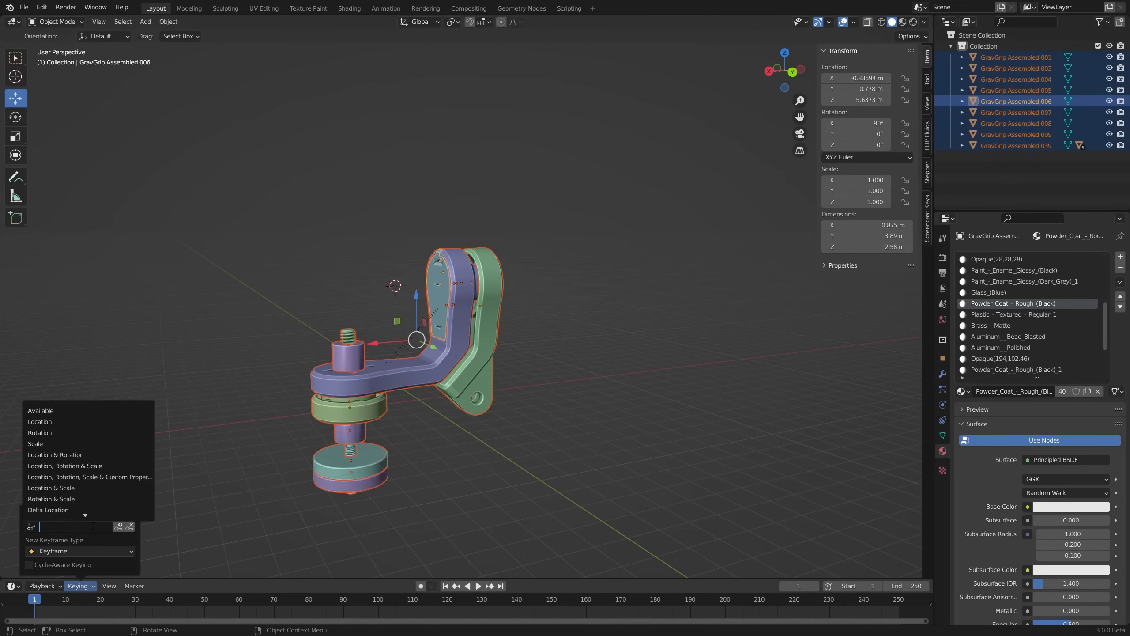
click(59, 421)
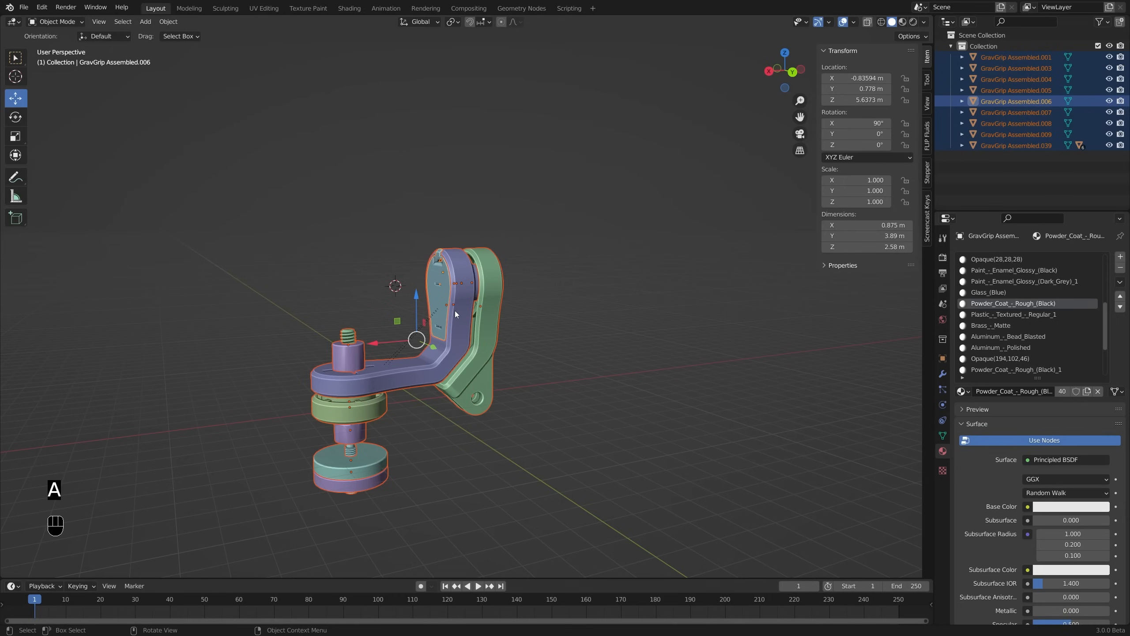
key(i)
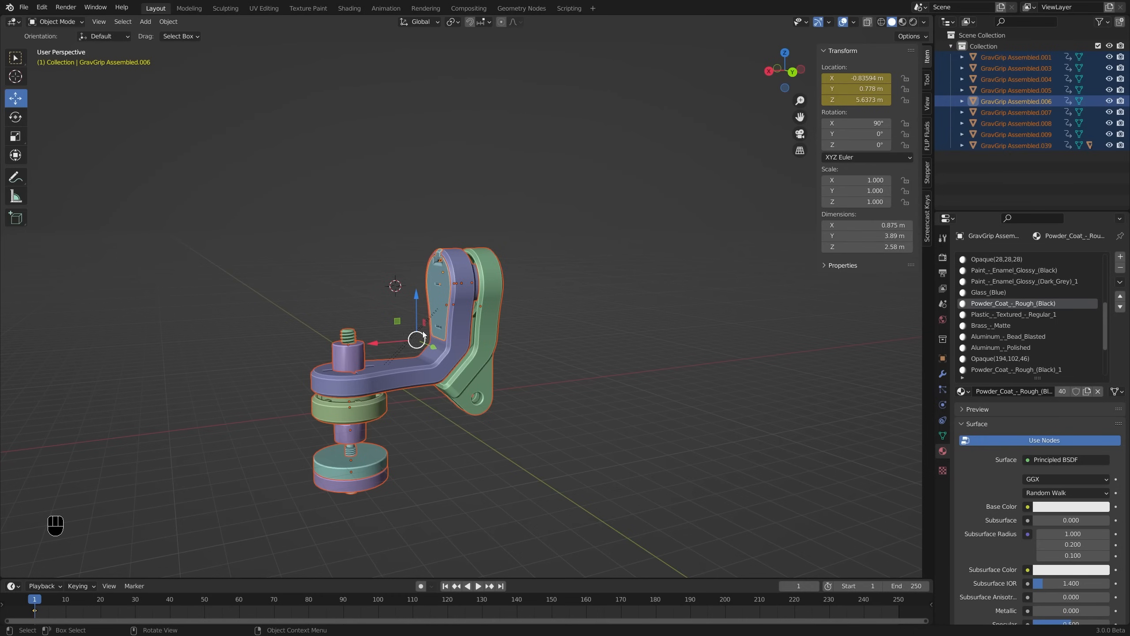
Test the location keyframe by moving the purple arm, the cover plate and the green outer arm freely out of place
click(355, 404)
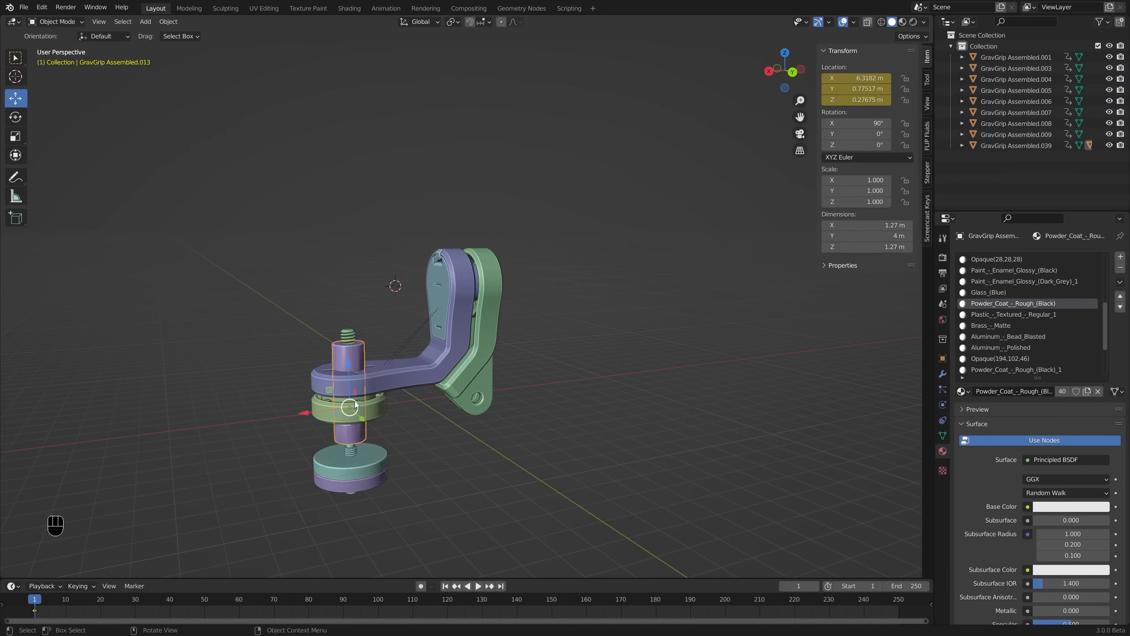
key(a)
scroll(458, 363, down, 2)
key(g)
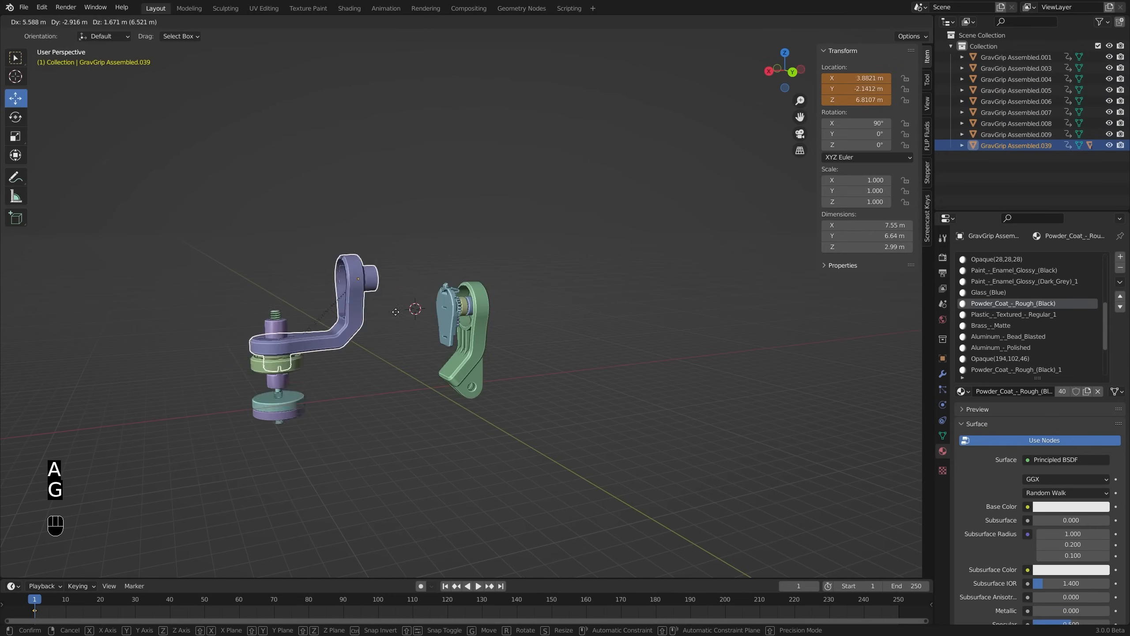
click(288, 316)
click(447, 341)
key(g)
click(538, 311)
click(463, 369)
key(g)
click(398, 488)
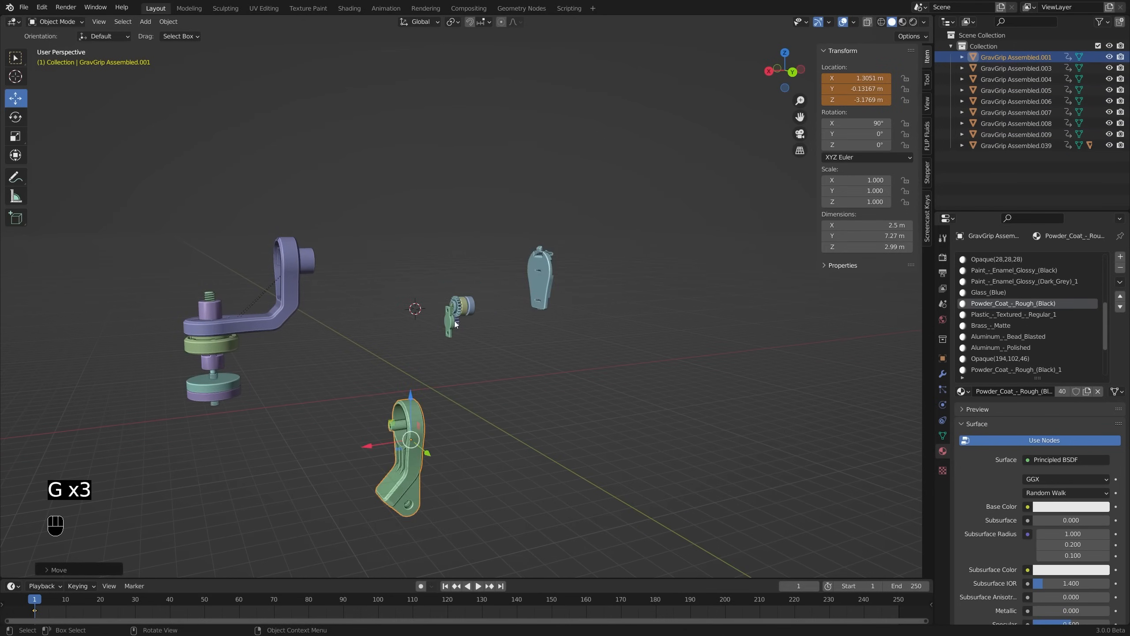
Scatter the green bracket, the yellow bearing, the blue bearing and the large gear freely around the scene
click(449, 322)
key(g)
click(550, 234)
click(462, 306)
key(g)
click(315, 257)
click(467, 306)
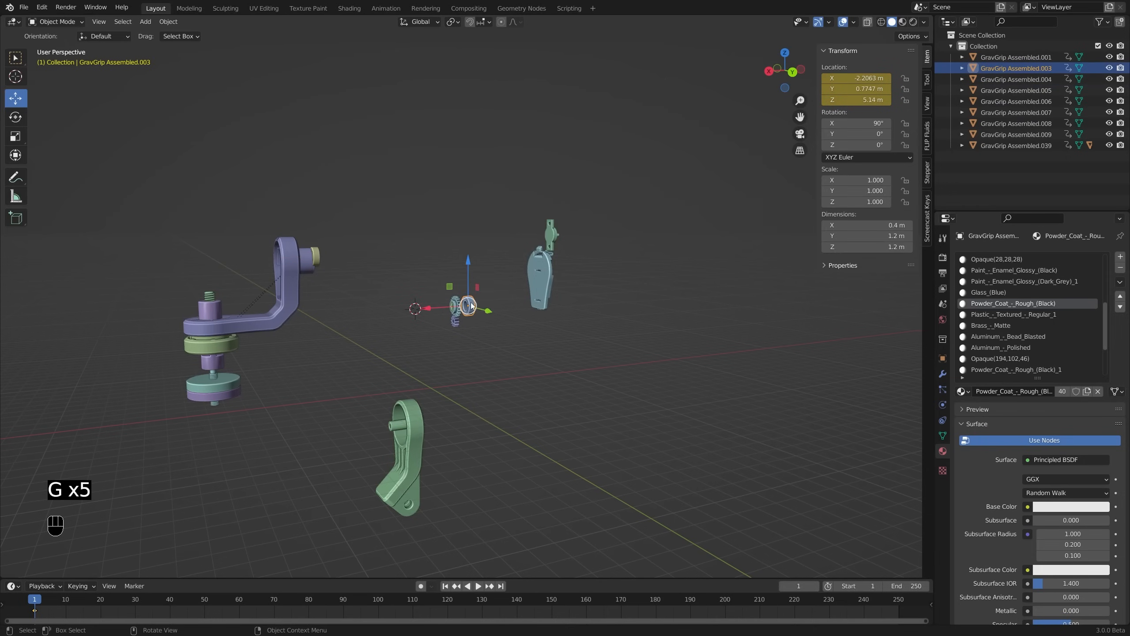
key(g)
click(484, 203)
click(455, 309)
key(g)
click(387, 347)
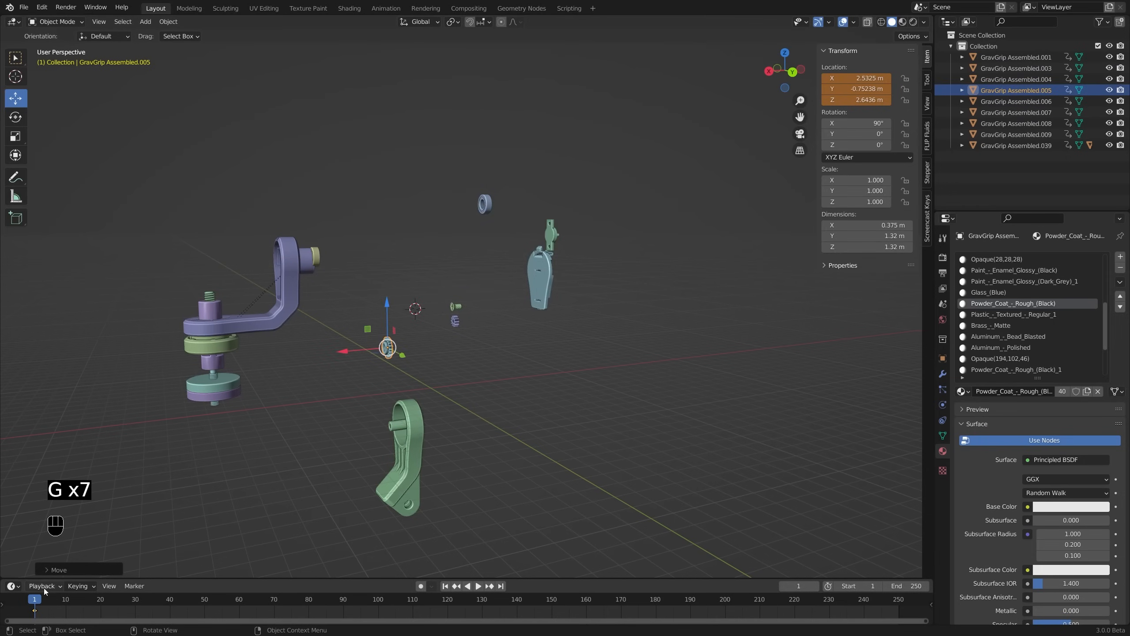
Scrub the timeline back to frame 1 to restore the scattered parts to their keyed locations
drag(45, 598, 34, 601)
shift+middle_drag(370, 406, 377, 425)
shift+middle_drag(467, 394, 470, 360)
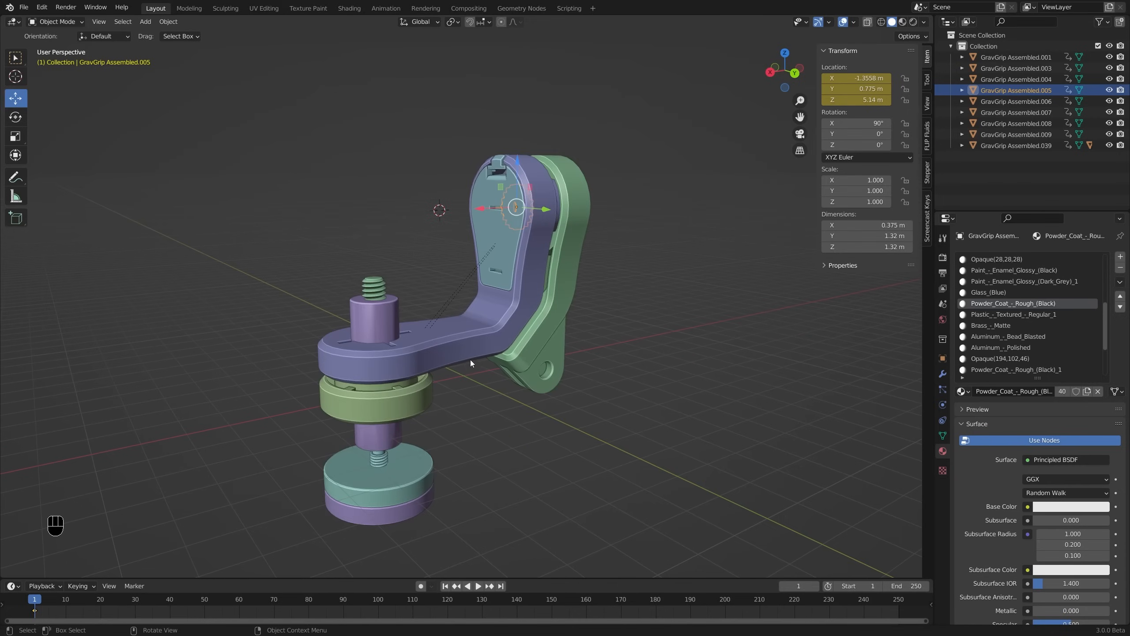
Play the timeline briefly, then set the current frame to 30
key(space)
key(space)
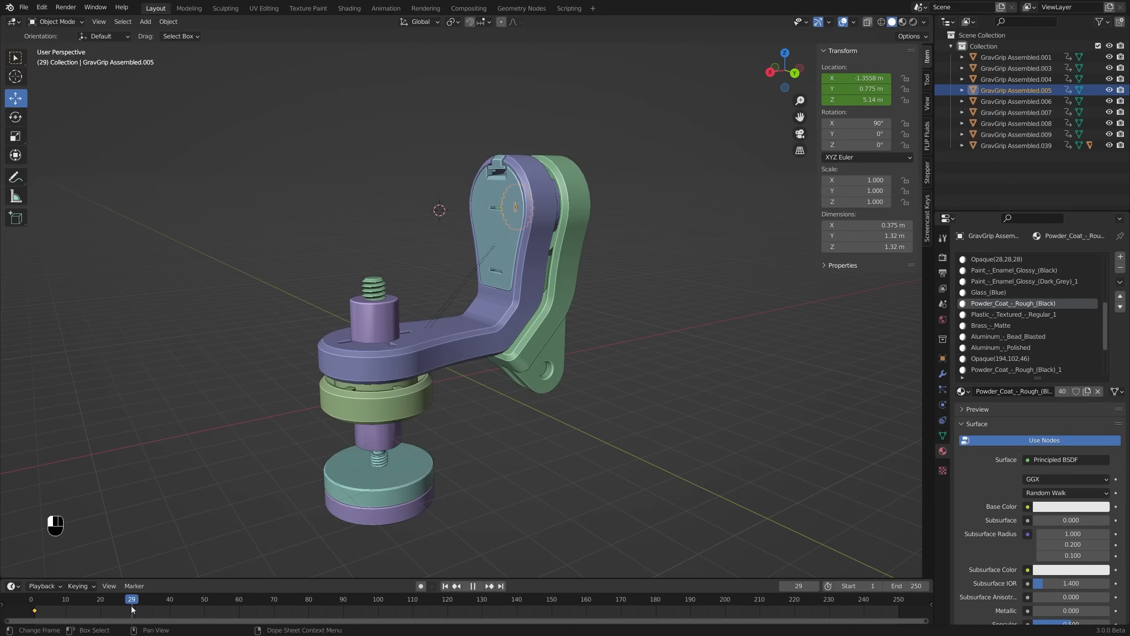
shift+middle_drag(462, 424, 420, 478)
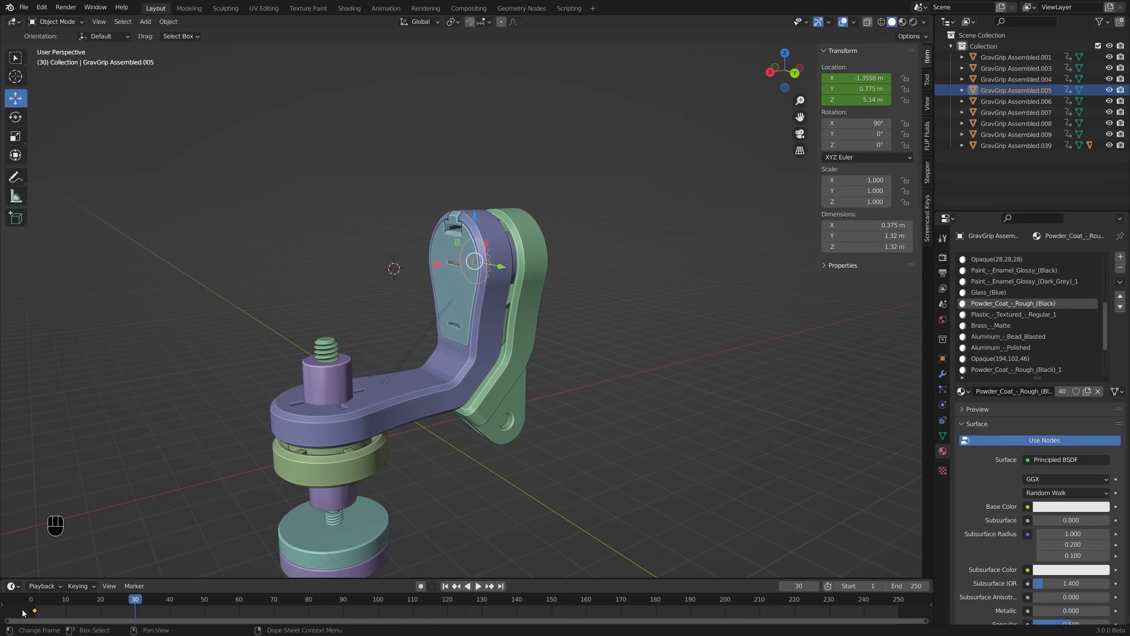
mouse_move(102, 602)
mouse_down()
mouse_move(35, 605)
mouse_move(114, 601)
mouse_up()
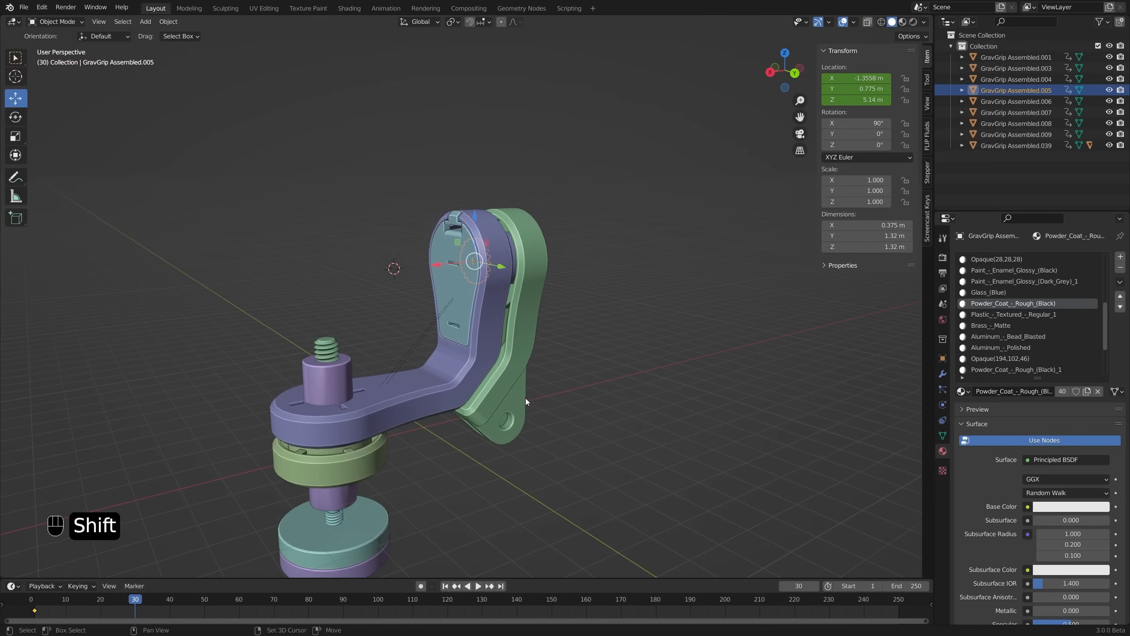
shift+middle_drag(525, 398, 572, 356)
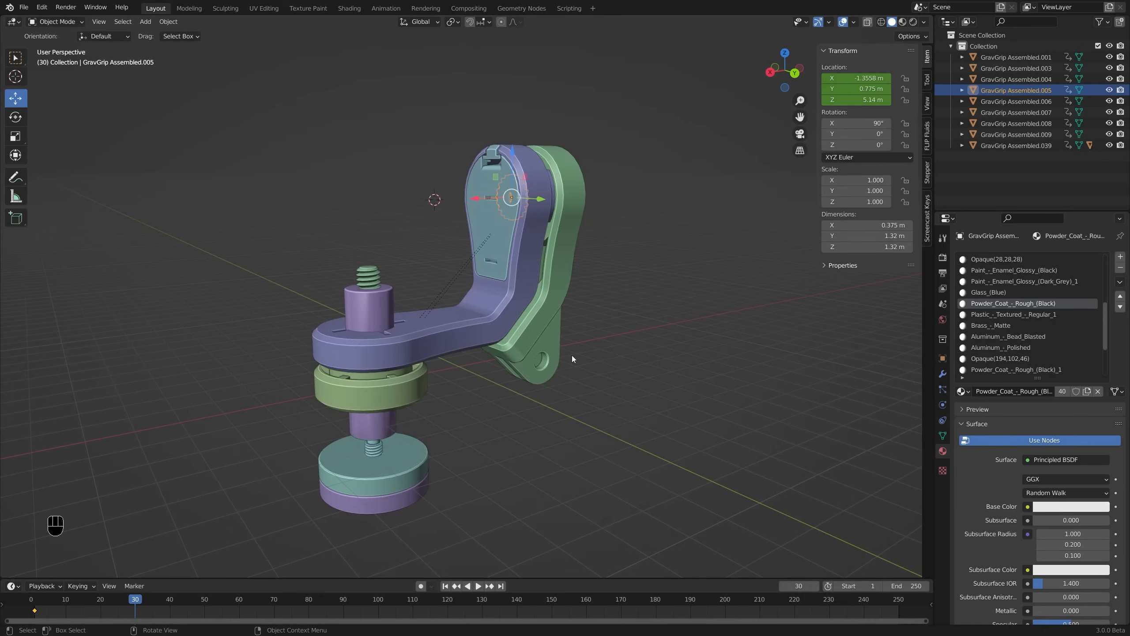
Set the output frame rate to 30 fps
click(943, 258)
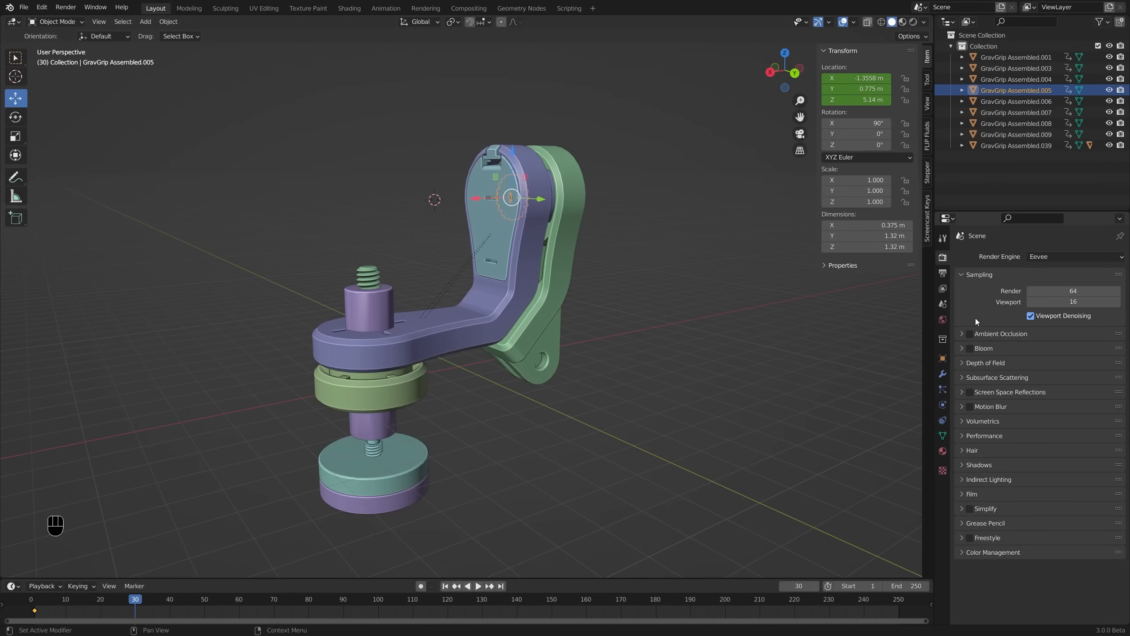
click(943, 273)
click(1044, 355)
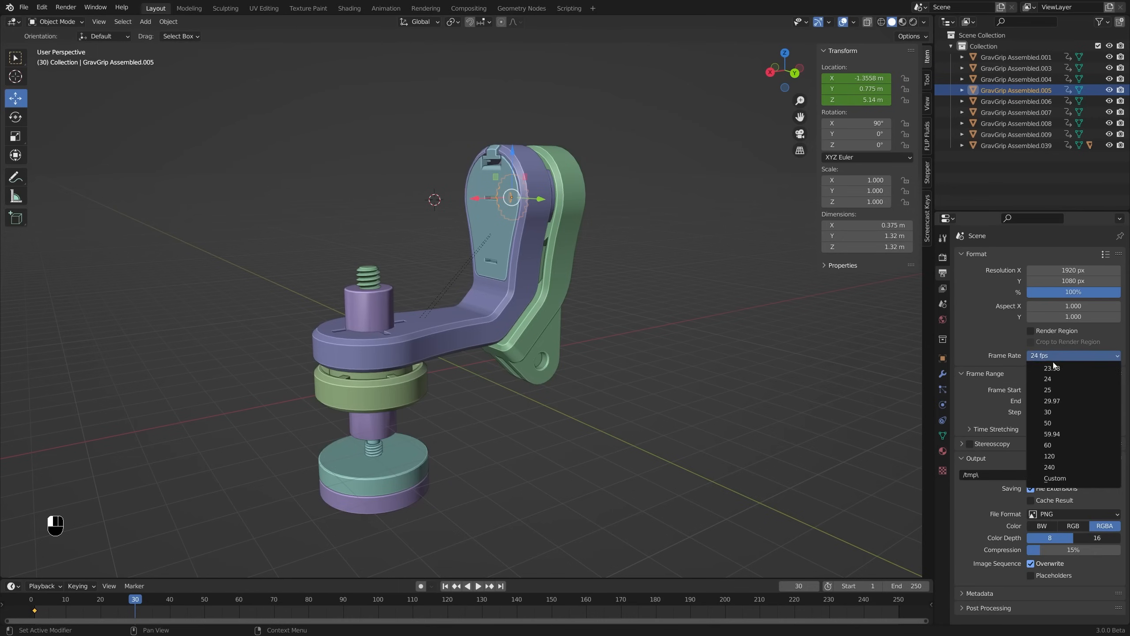
click(1058, 414)
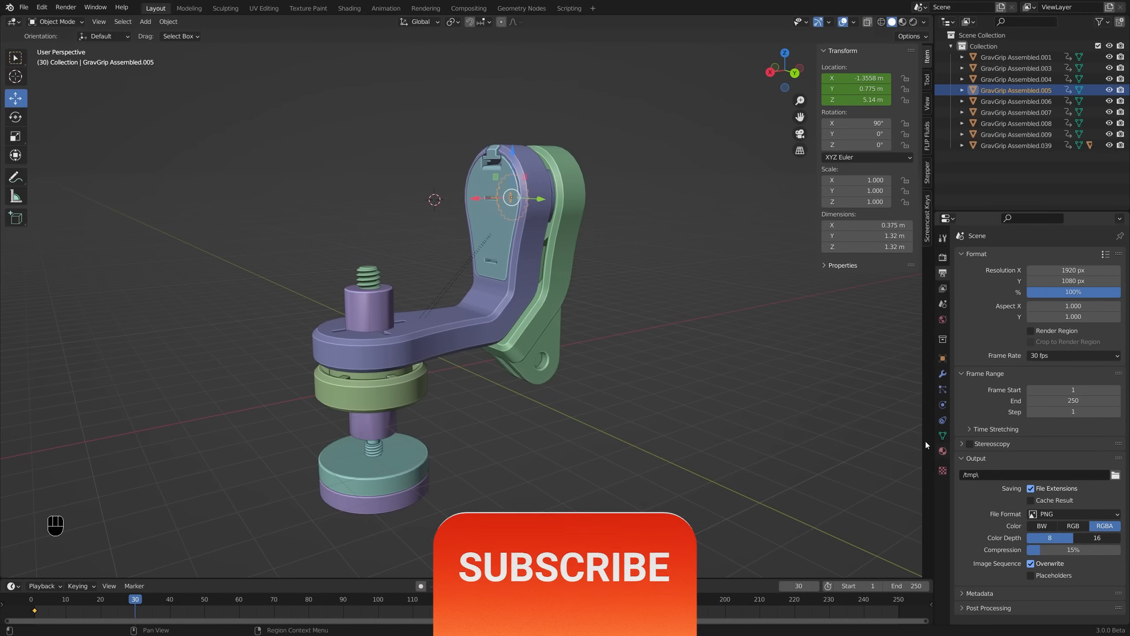
Turn on auto keying for the timeline at frame 30
key(shift)
shift+middle_drag(574, 328, 567, 293)
key(shift)
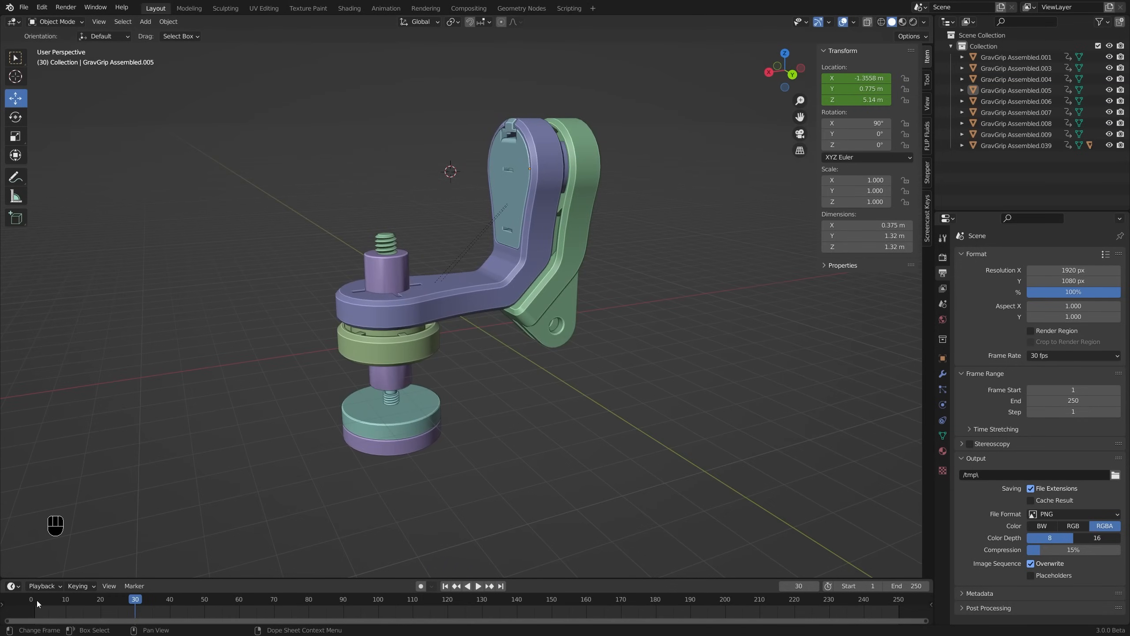
key(shift)
click(421, 586)
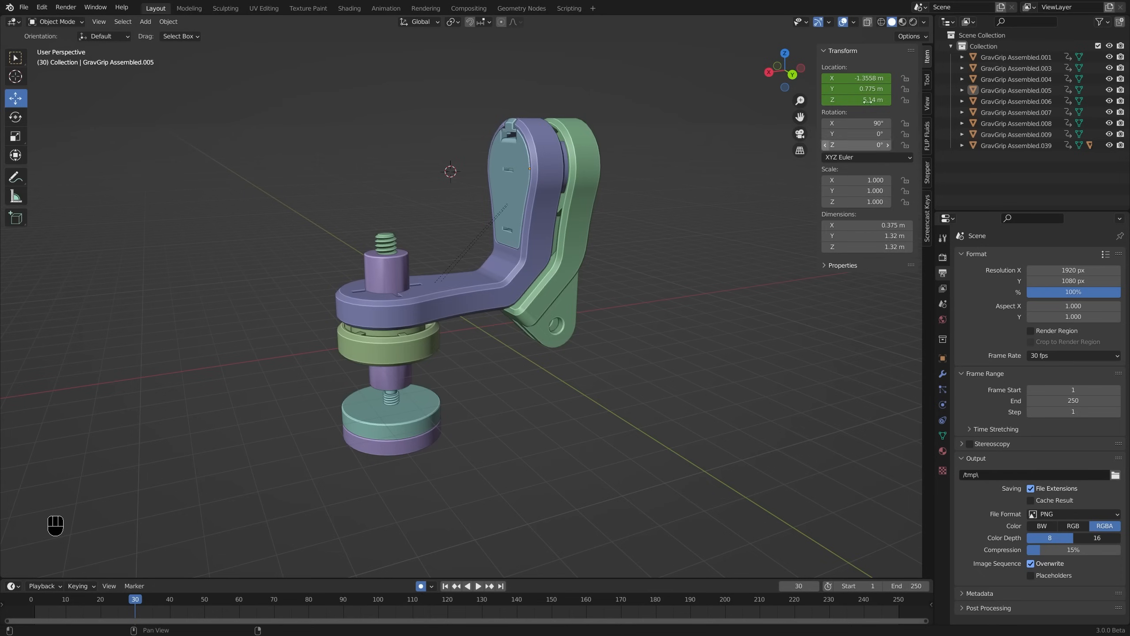
Try lowering the two bottom discs 3 m along Z with auto keying, and undo the move
click(429, 392)
shift+click(391, 395)
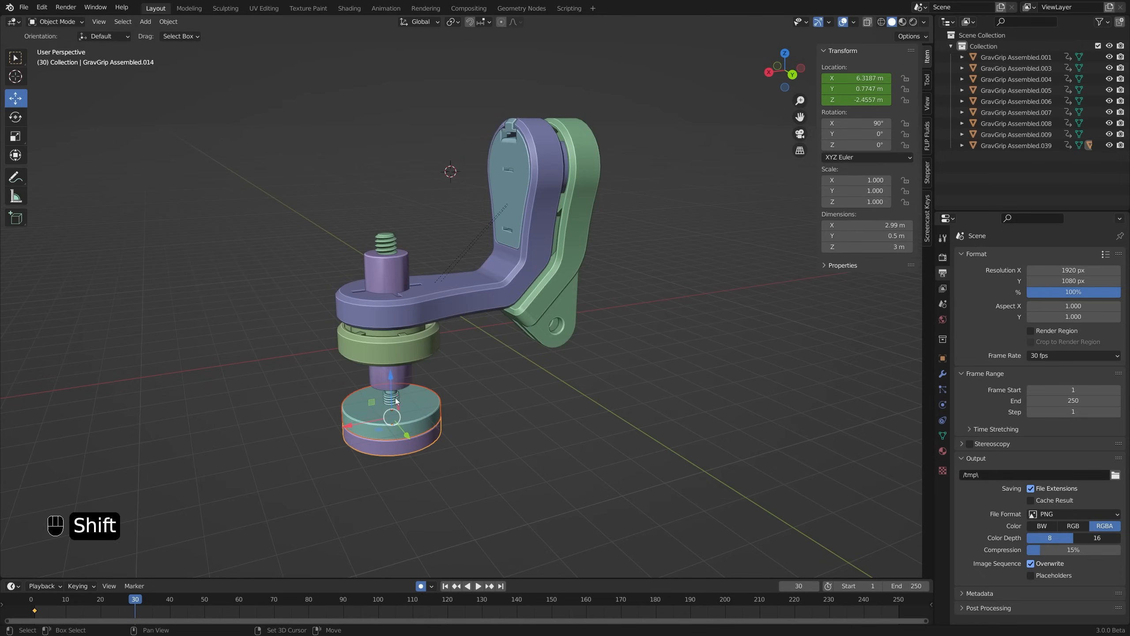
ctrl+drag(396, 384, 401, 457)
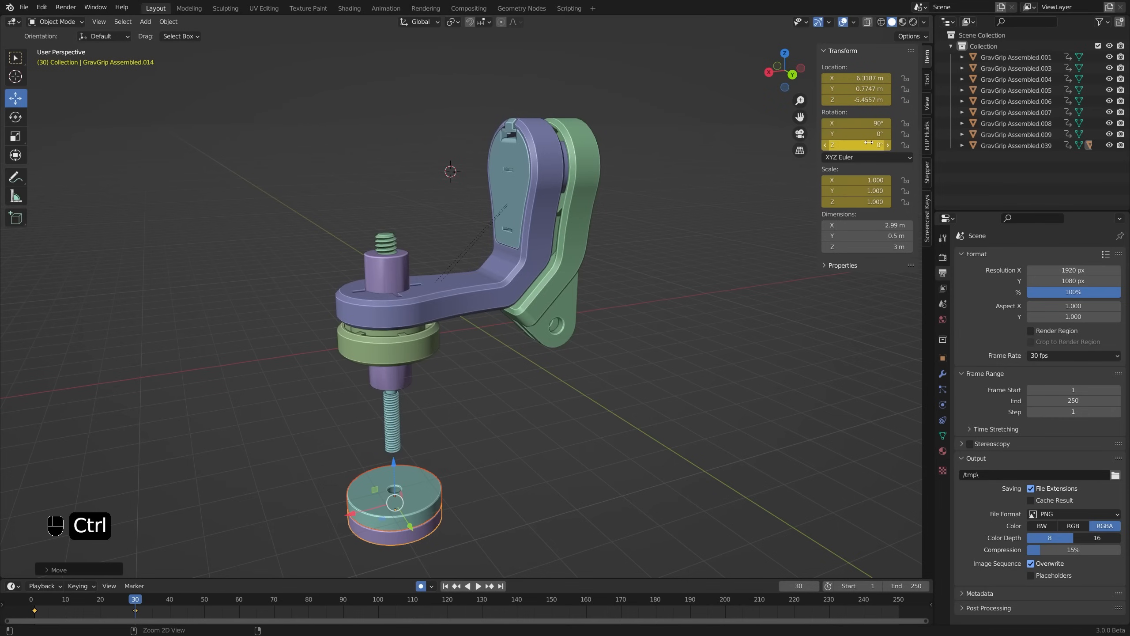
key(ctrl+z)
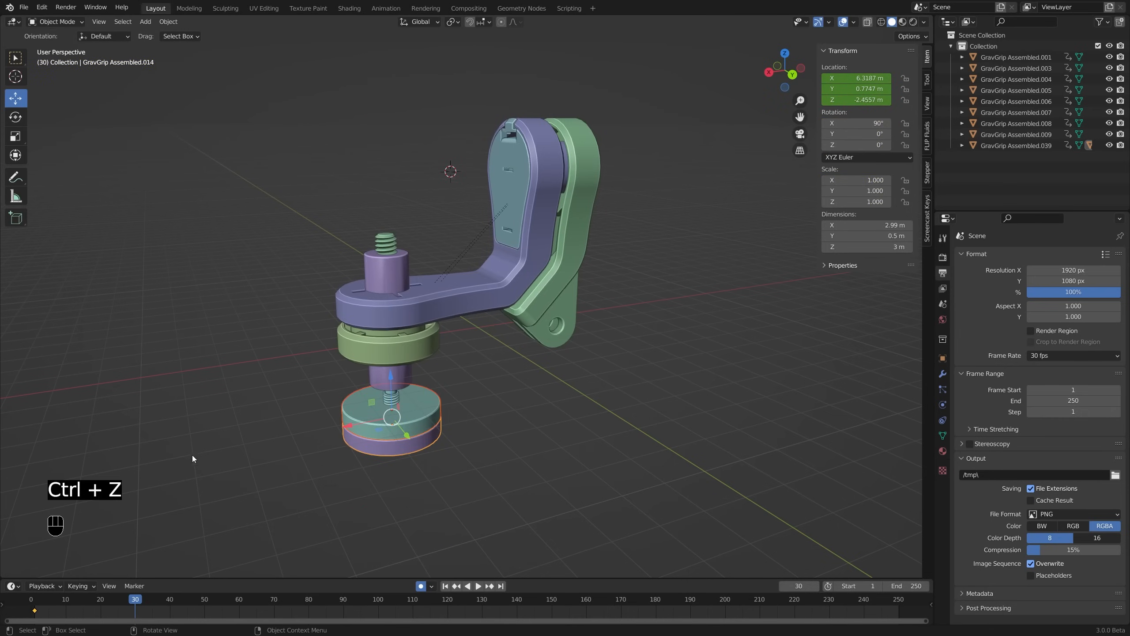
Restrict auto keying to the active keying set and lower the two bottom discs 3 m along Z
click(432, 586)
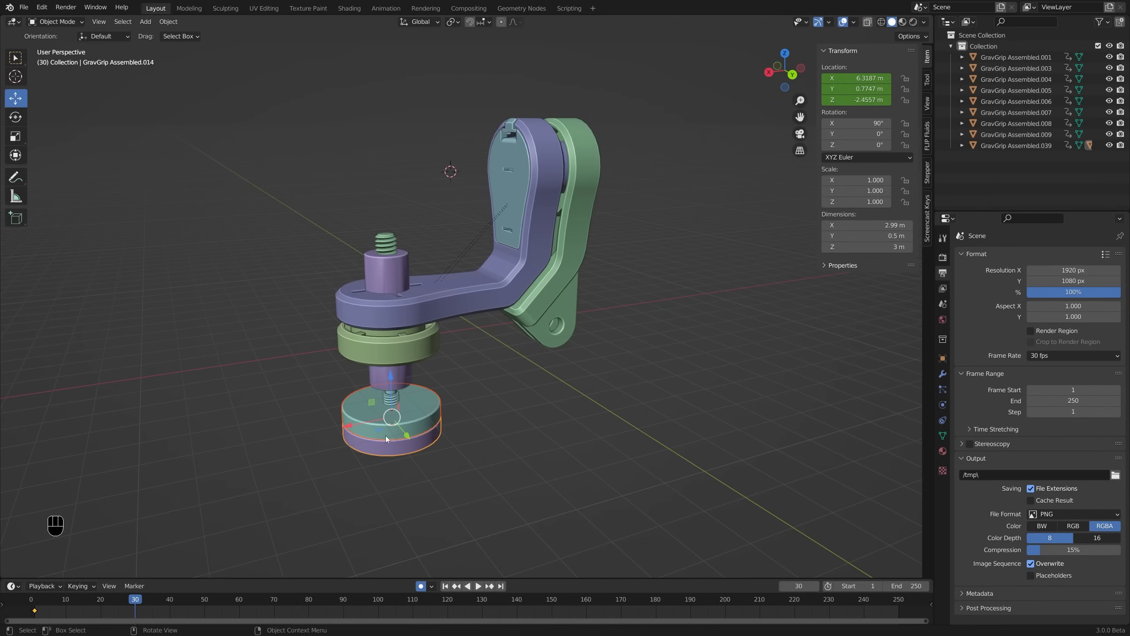
drag(396, 370, 395, 457)
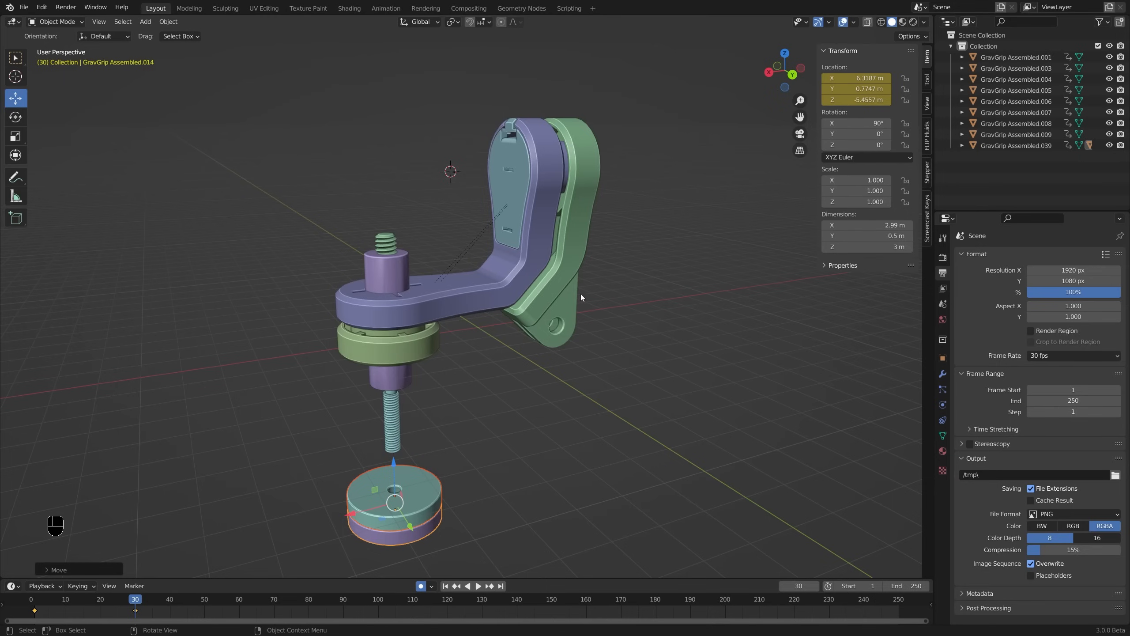
middle_drag(422, 423, 403, 424)
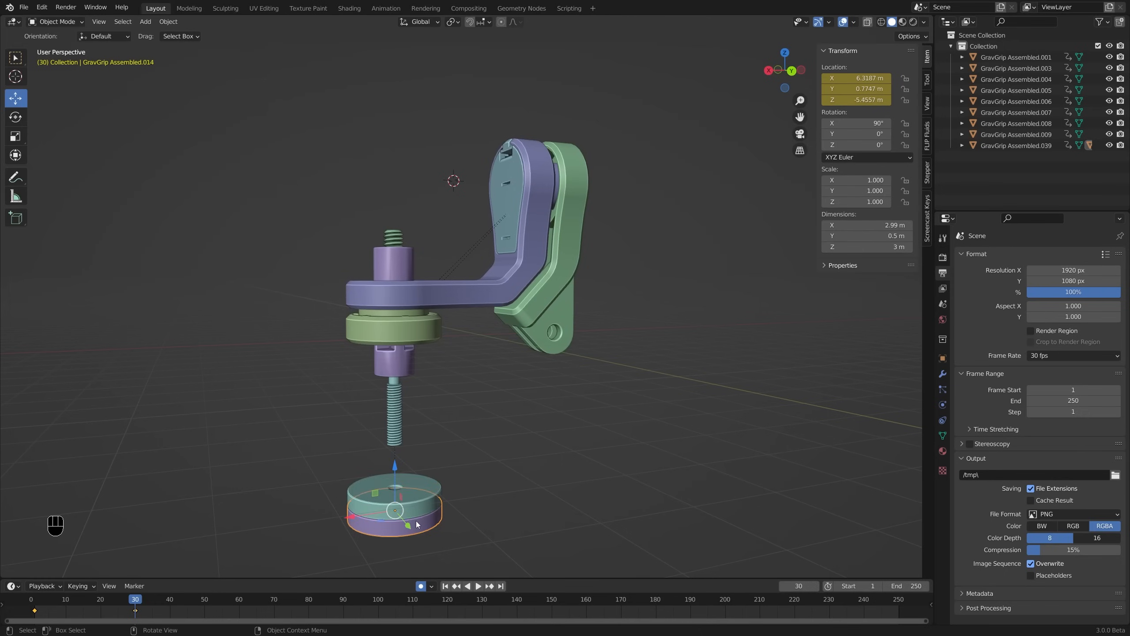
Separate the two bottom discs by raising the teal one along Z above the purple one
shift+middle_drag(411, 532, 392, 436)
drag(392, 437, 392, 412)
shift+click(418, 456)
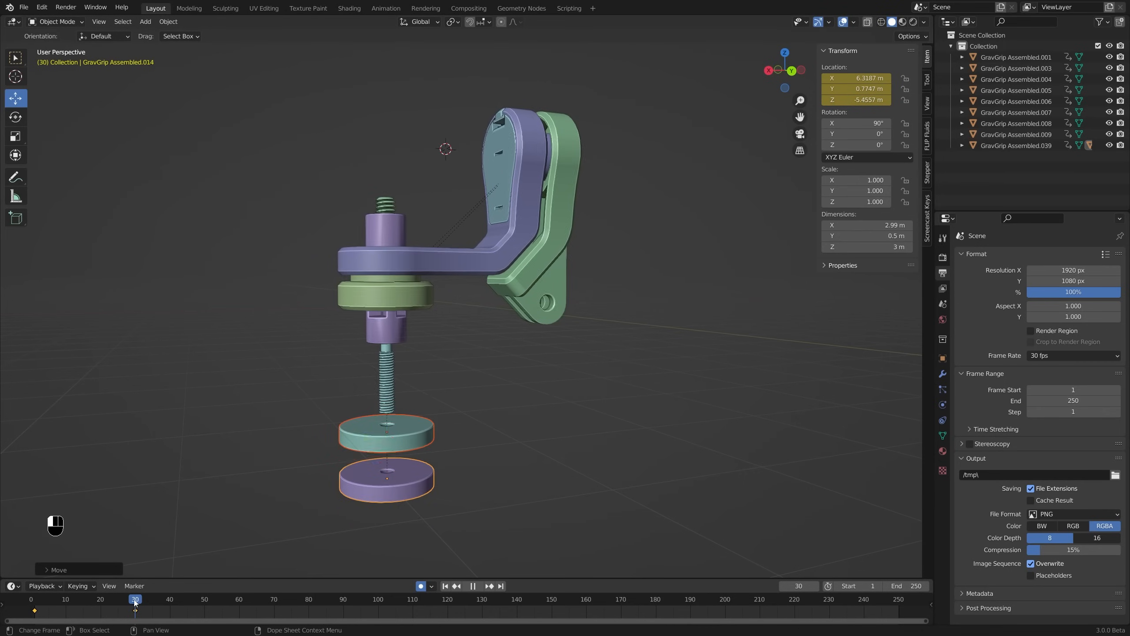
mouse_move(135, 602)
mouse_down()
mouse_move(109, 612)
mouse_move(136, 606)
mouse_up()
Lower the purple sleeve with its attached screw and discs along Z out of the arm
shift+middle_drag(445, 324, 391, 346)
click(396, 353)
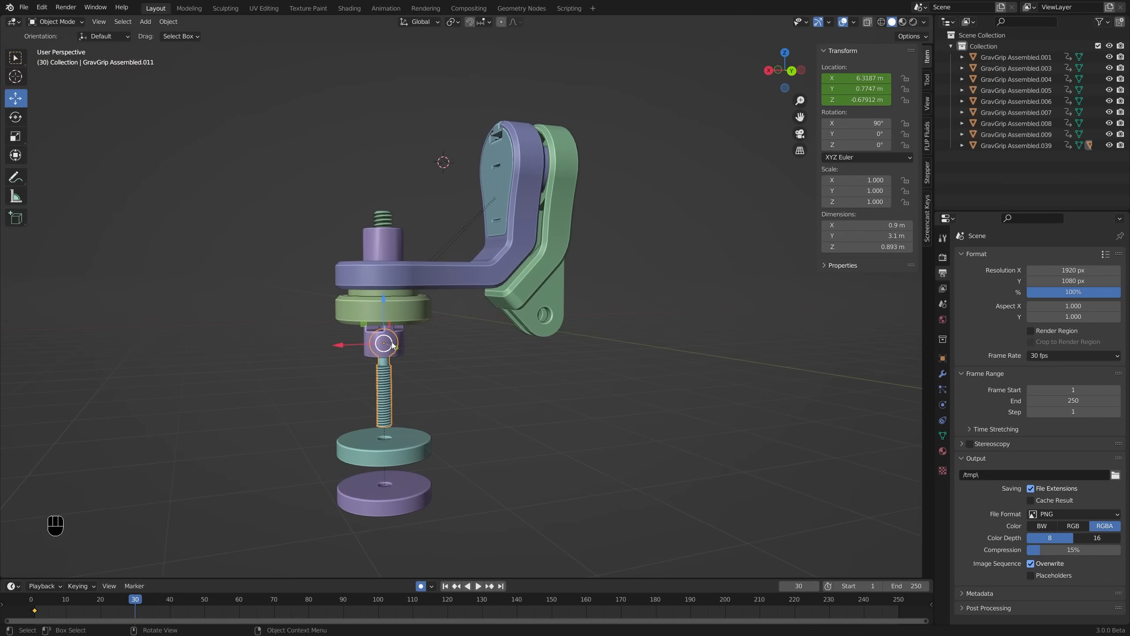
click(382, 243)
ctrl+drag(384, 272, 375, 331)
Lower the olive collar below the arm by 2 m along Z
click(383, 310)
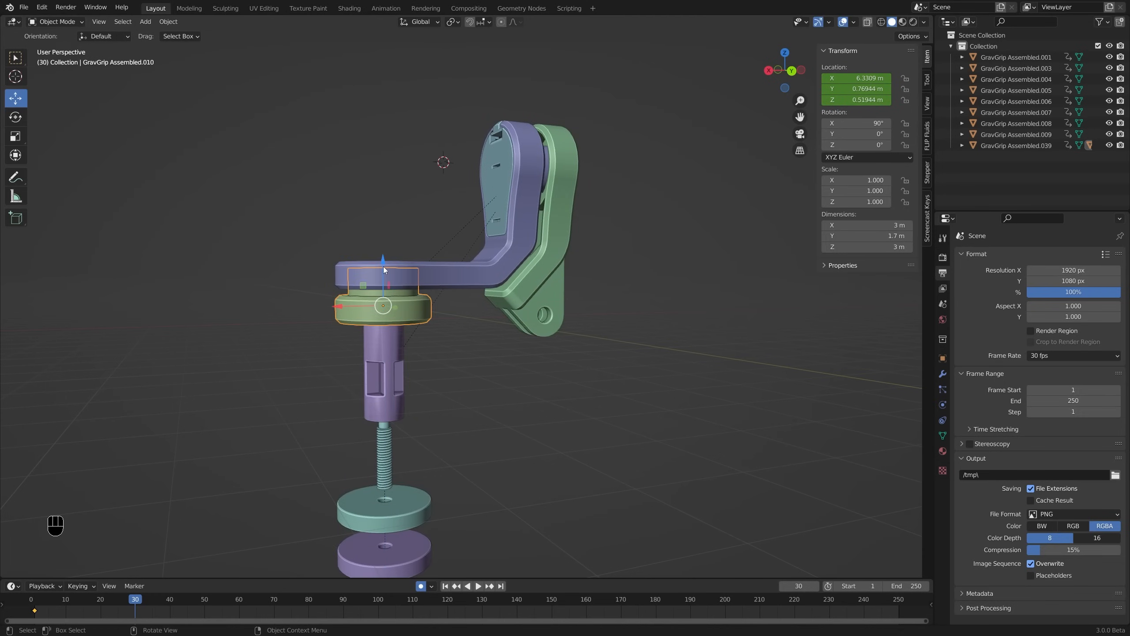
drag(383, 266, 377, 335)
middle_drag(377, 334, 391, 357)
scroll(376, 337, up, 2)
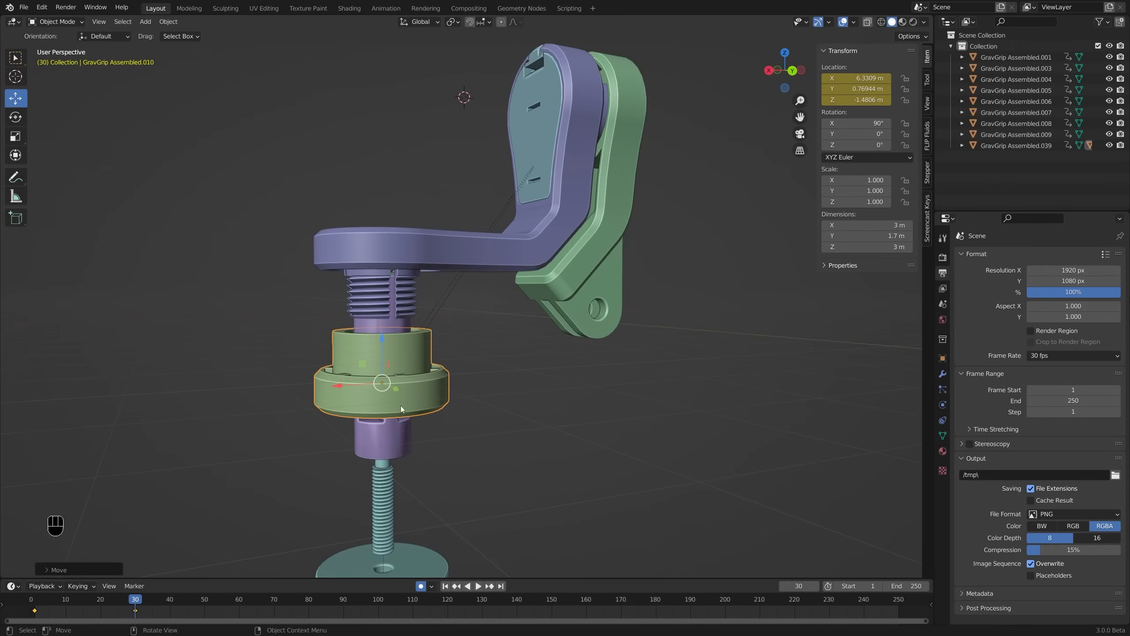
scroll(398, 423, down, 2)
Slide the teal cover plate out of the arm along X and pull the green bracket out to X 5.4927 m
click(368, 461)
middle_drag(368, 461, 470, 293)
click(470, 279)
drag(448, 221, 184, 259)
click(479, 251)
drag(454, 263, 265, 303)
middle_drag(265, 302, 385, 270)
scroll(385, 270, up, 1)
Pull the small pin out of the large gear along X and slide the large teal gear out of the arm behind it
click(434, 221)
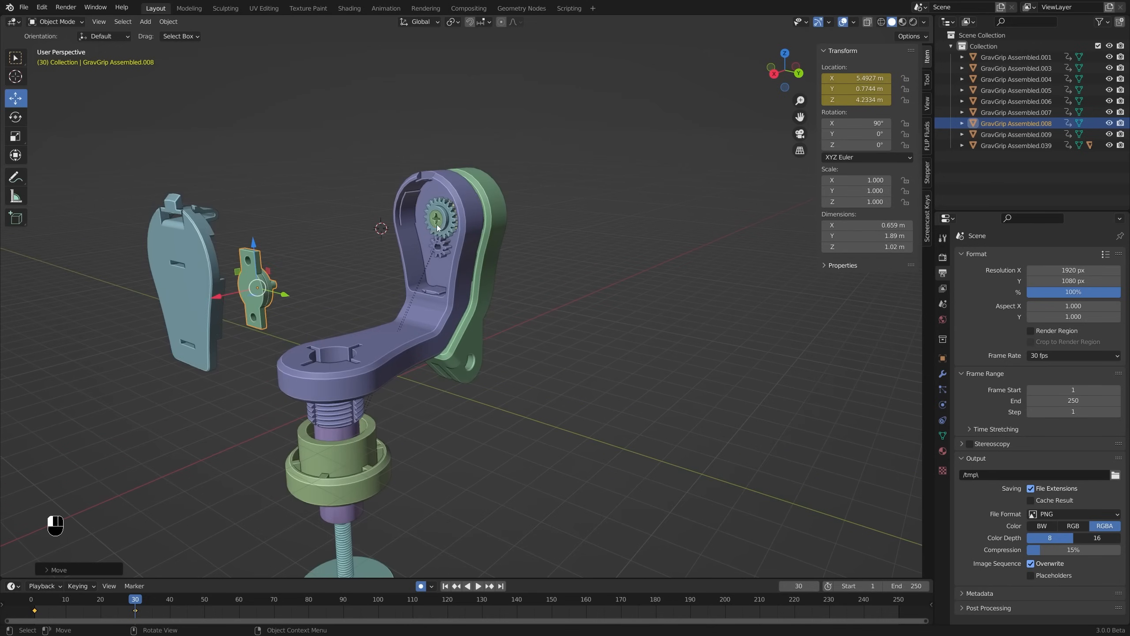
drag(426, 222, 286, 269)
middle_drag(287, 272, 271, 267)
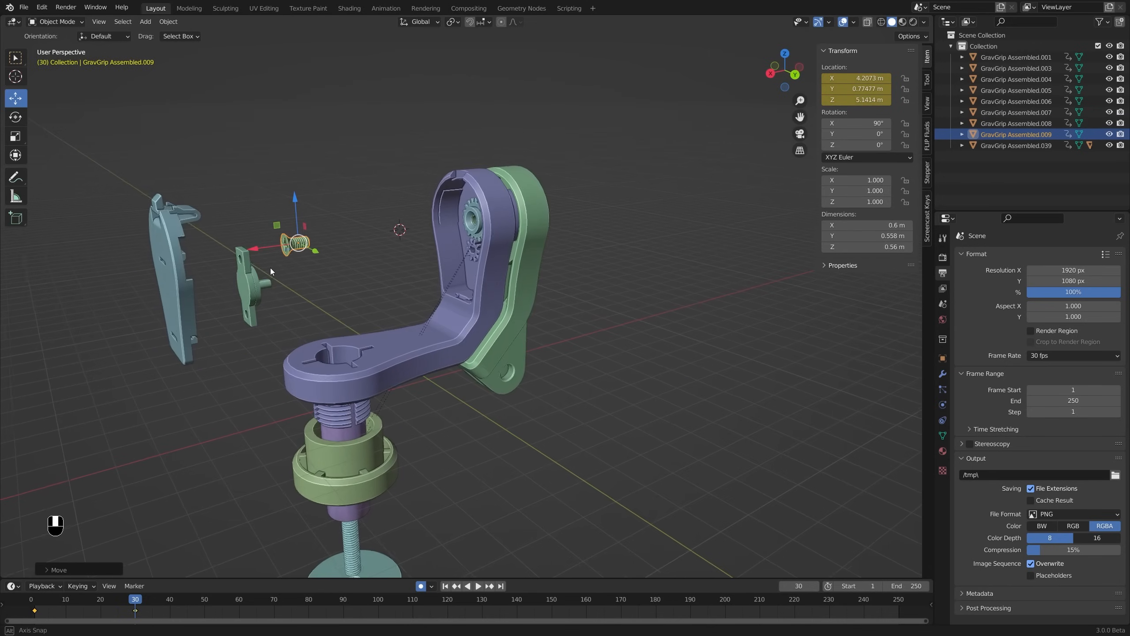
drag(289, 248, 297, 247)
drag(462, 229, 324, 252)
middle_drag(423, 251, 453, 243)
Slide the yellow bearing and the small purple gear out of the arm along X, spacing them between the exploded parts
click(454, 226)
click(463, 225)
drag(464, 225, 358, 240)
middle_drag(358, 240, 404, 255)
click(442, 249)
drag(402, 255, 189, 305)
Move the purple arm with its attached lower parts along X away from the green outer arm
middle_drag(312, 292, 518, 245)
scroll(383, 283, down, 3)
scroll(476, 274, up, 2)
click(521, 229)
click(527, 241)
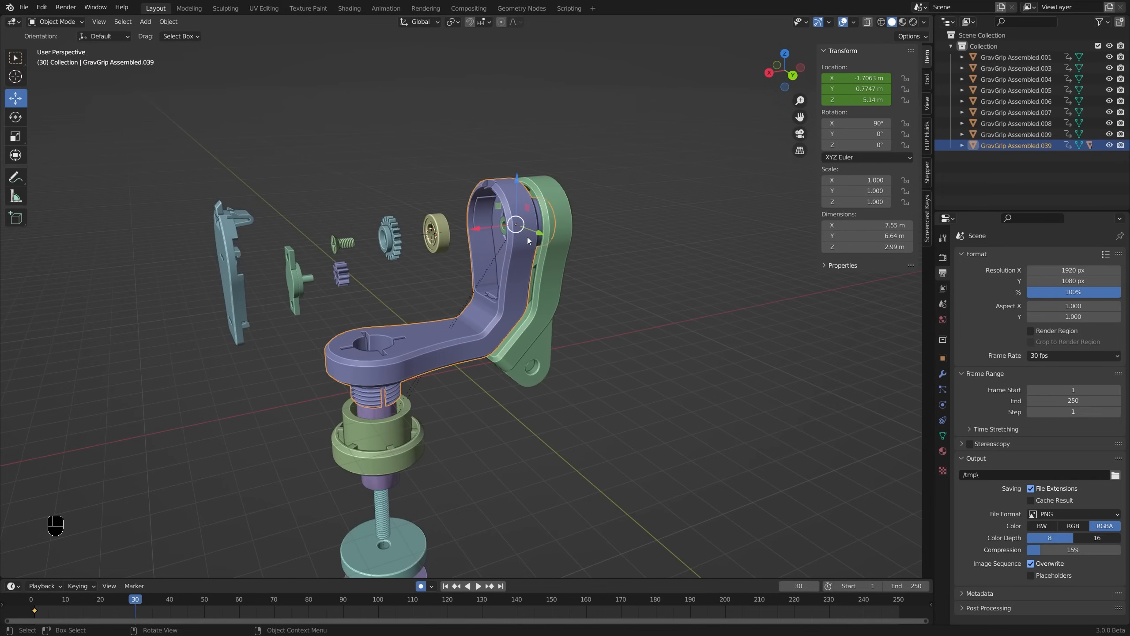
drag(486, 230, 403, 240)
Slide the green outer arm further out along X and move the blue bearing to X -1.6452 m between the two arms
click(433, 238)
shift+middle_drag(540, 221, 526, 231)
click(526, 231)
click(499, 242)
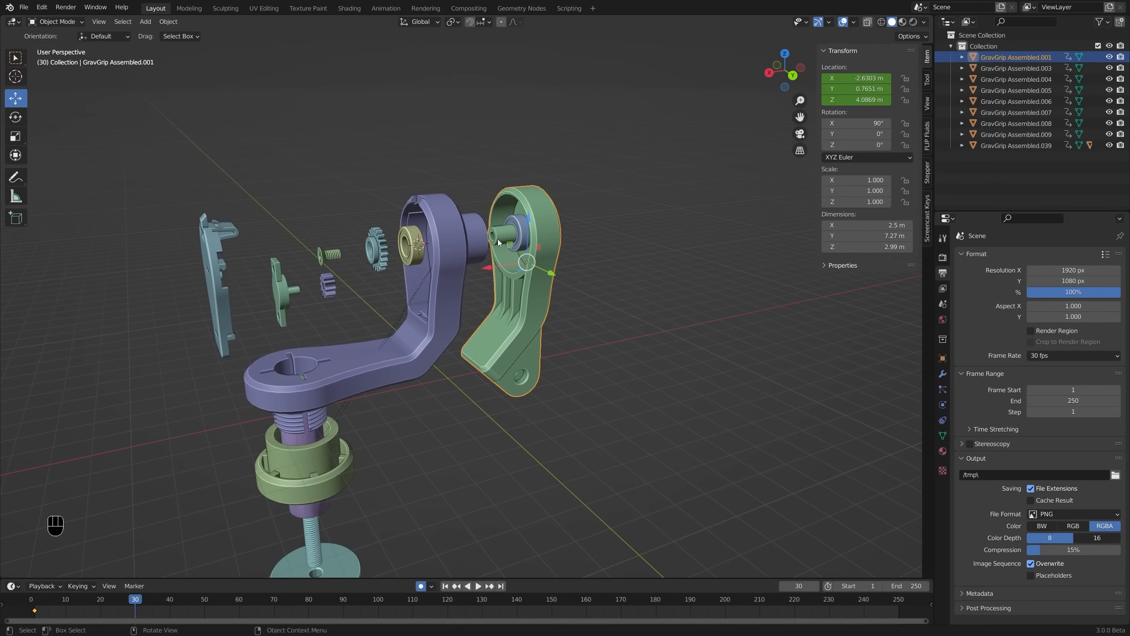
drag(495, 271, 475, 238)
click(516, 233)
middle_drag(507, 250, 547, 217)
mouse_move(546, 217)
middle_down()
mouse_move(422, 224)
mouse_move(517, 247)
mouse_move(545, 232)
mouse_move(572, 241)
mouse_move(517, 248)
mouse_move(549, 225)
middle_up()
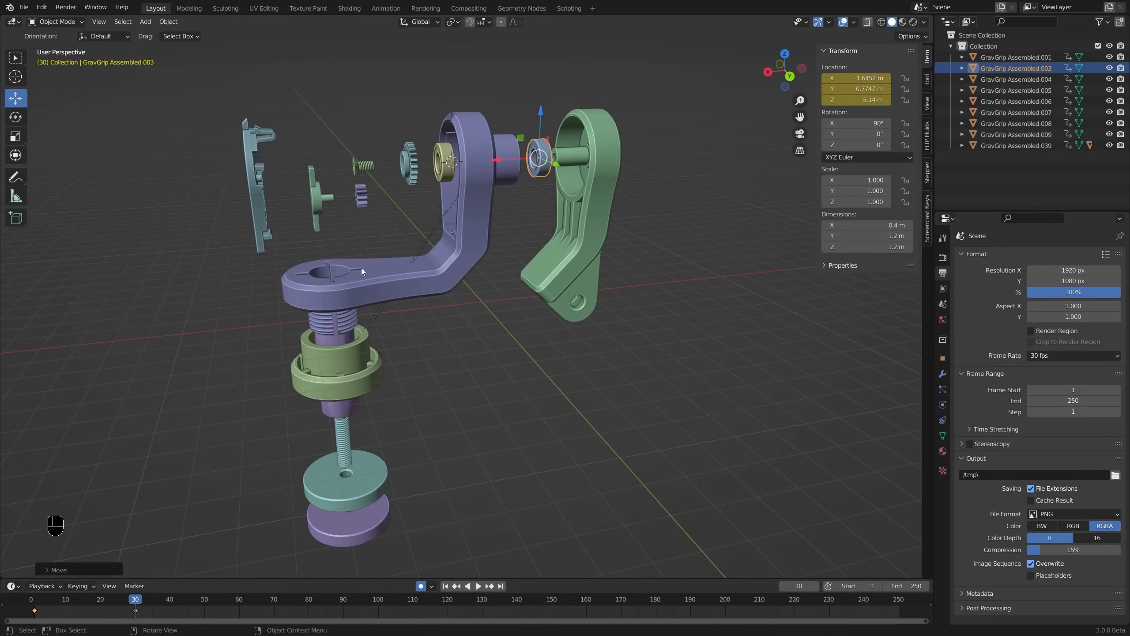
Set the end frame to 30 and play the exploded-view animation, viewing the whole model
drag(136, 600, 42, 600)
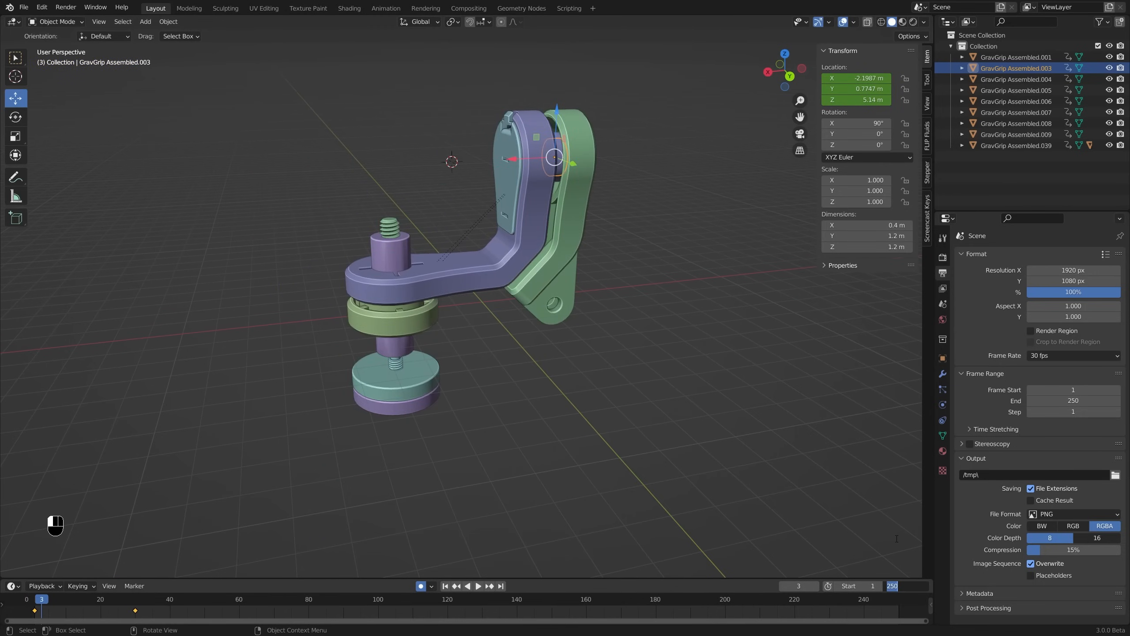
key(Return)
key(space)
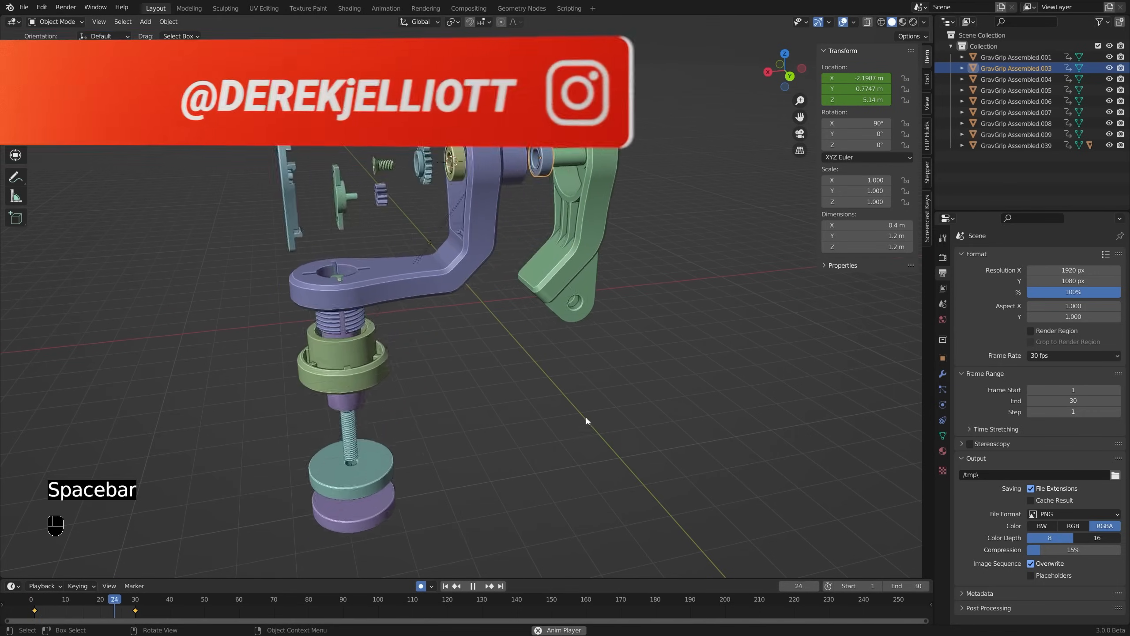
scroll(587, 418, down, 4)
middle_drag(593, 405, 582, 344)
scroll(583, 345, up, 2)
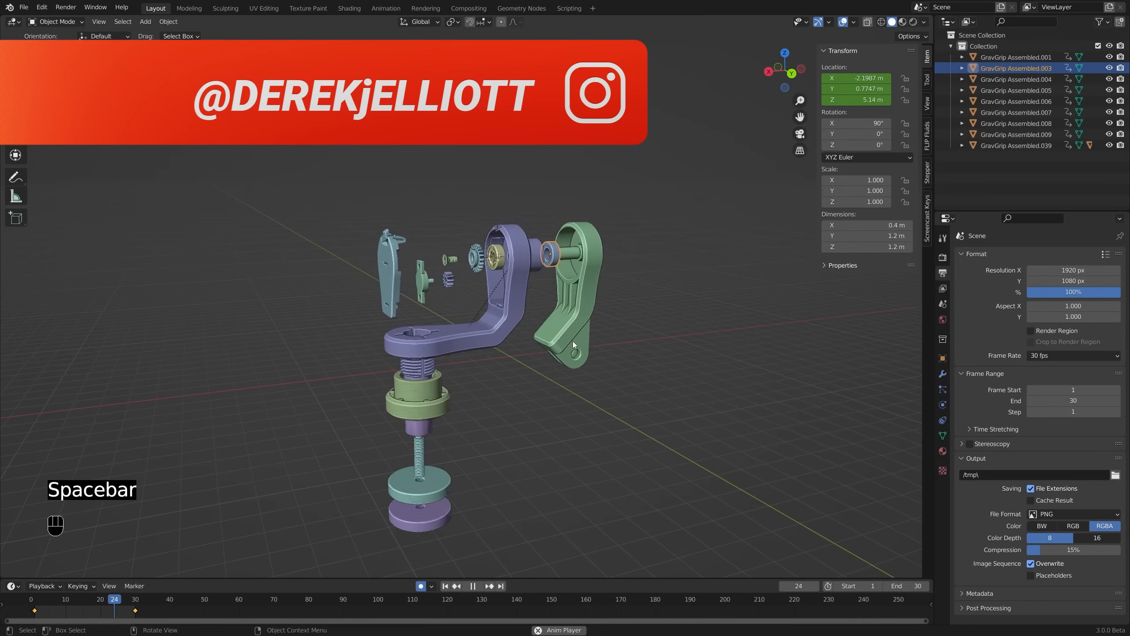
mouse_move(531, 311)
ctrl+middle_down()
mouse_move(523, 333)
mouse_move(526, 316)
mouse_move(534, 323)
ctrl+middle_up()
key(space)
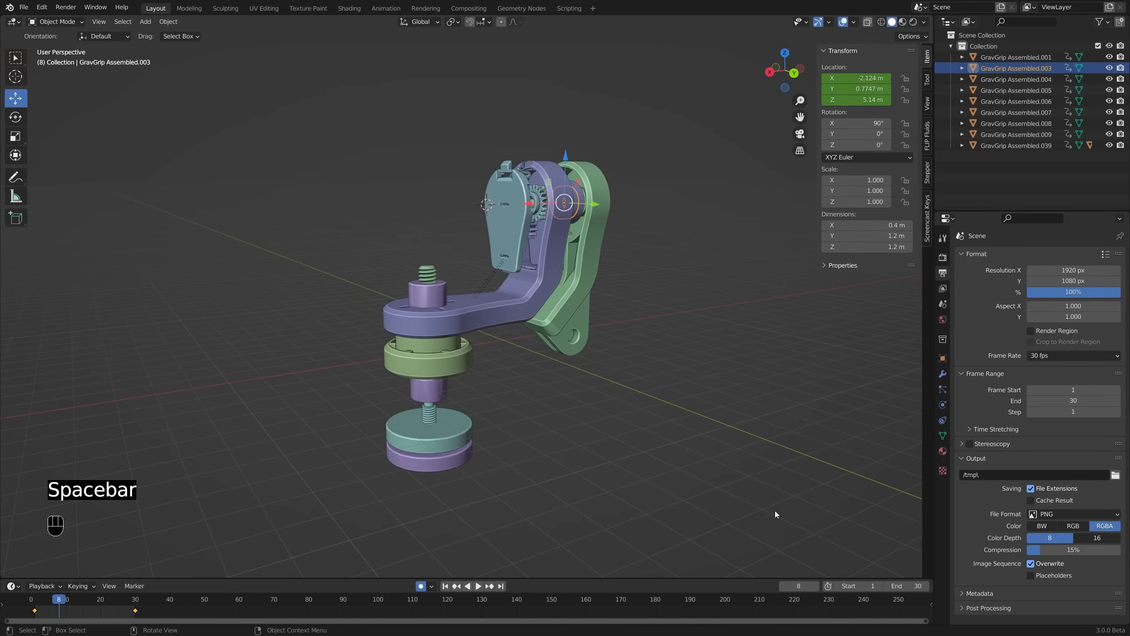
Set the end frame to 60 and select only the keyframe at frame 1
drag(906, 586, 919, 585)
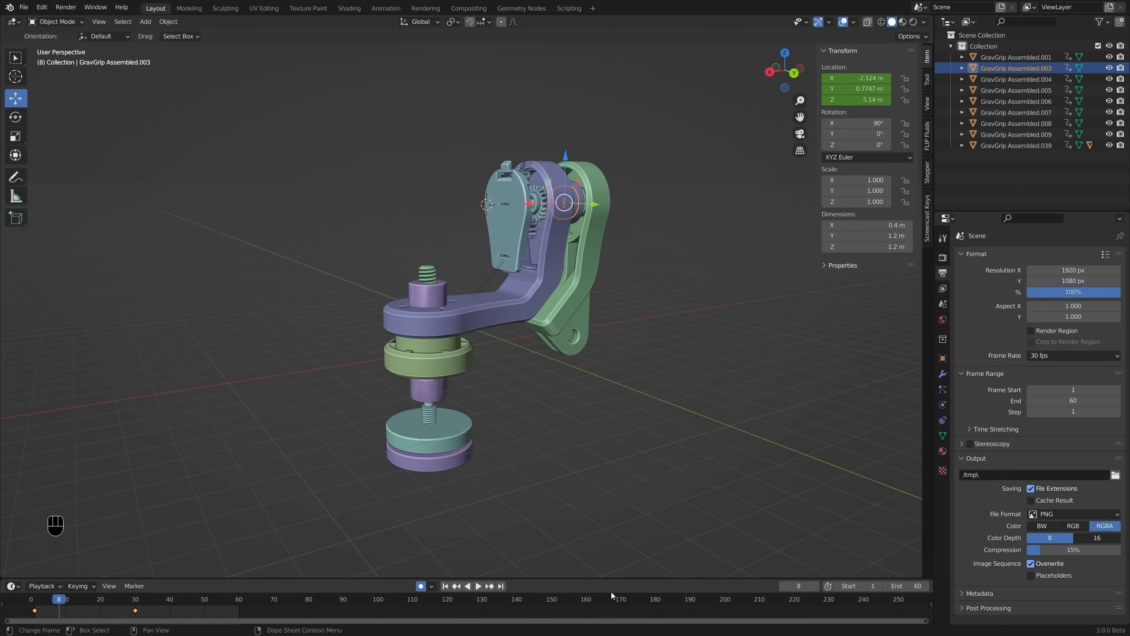
key(alt+a)
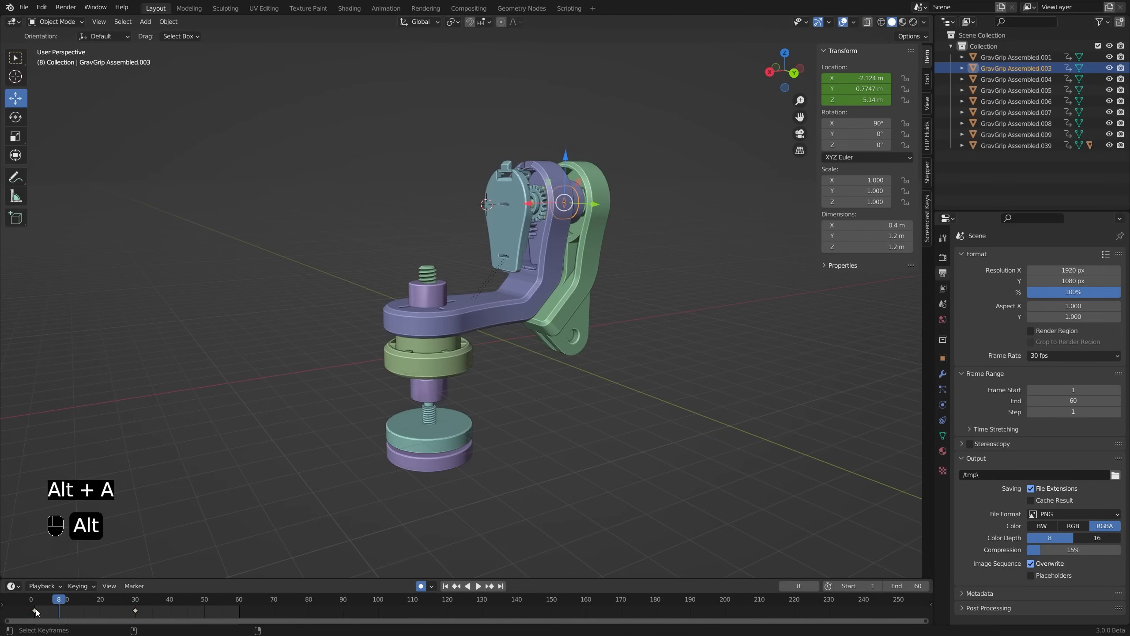
key(c)
click(35, 611)
right_click(36, 611)
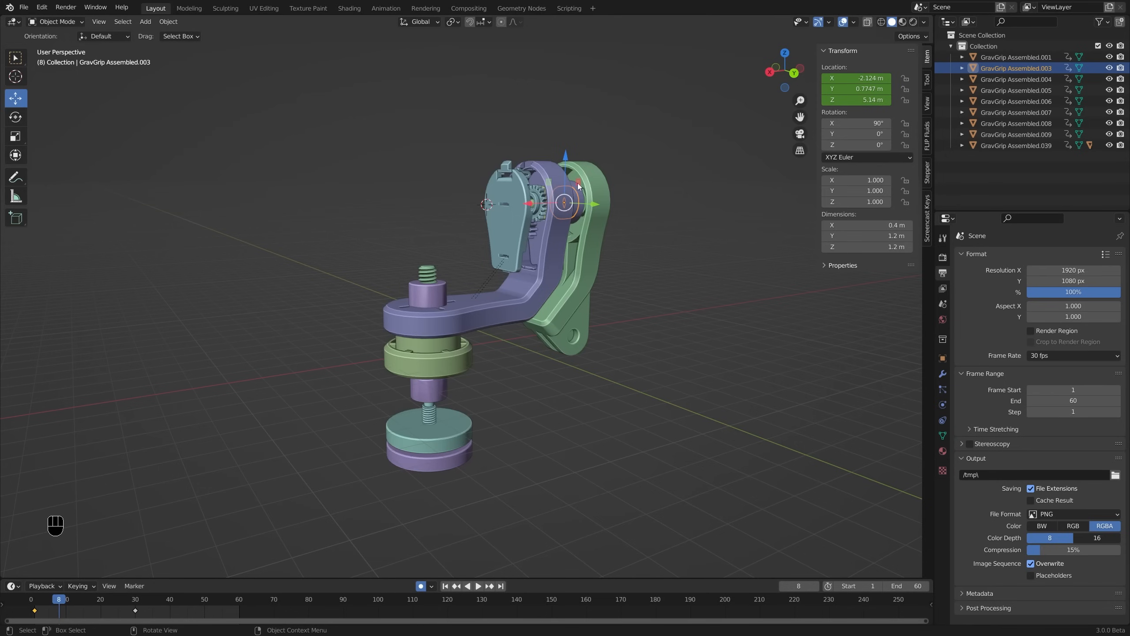
Select all parts and duplicate their frame 1 location keyframes to frame 50
key(a)
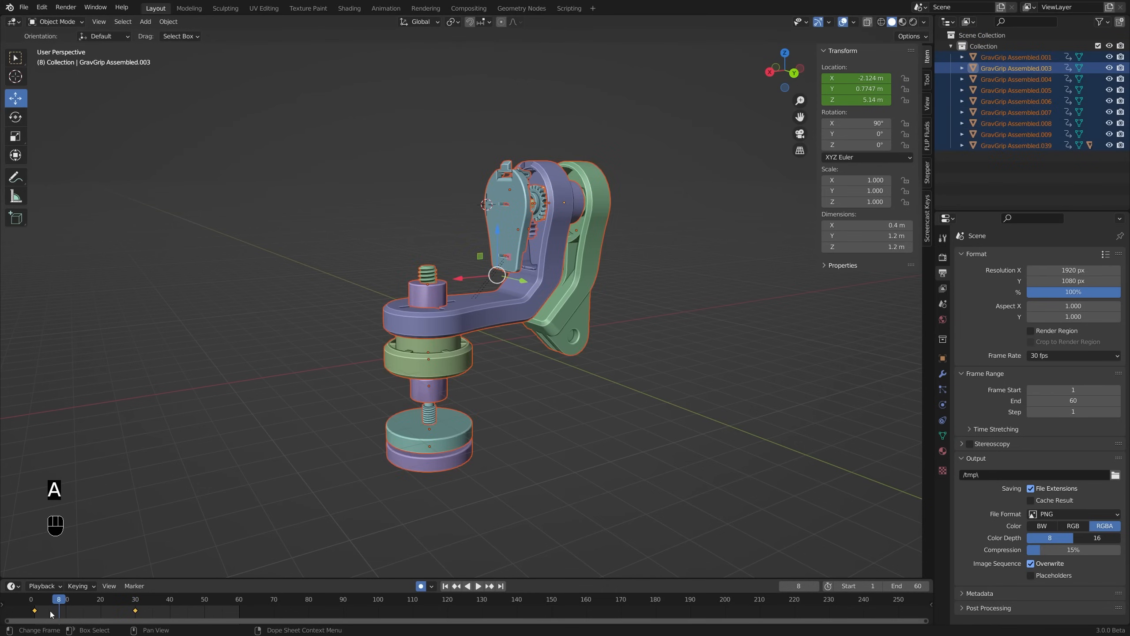
key(alt+a)
key(c)
right_click(39, 610)
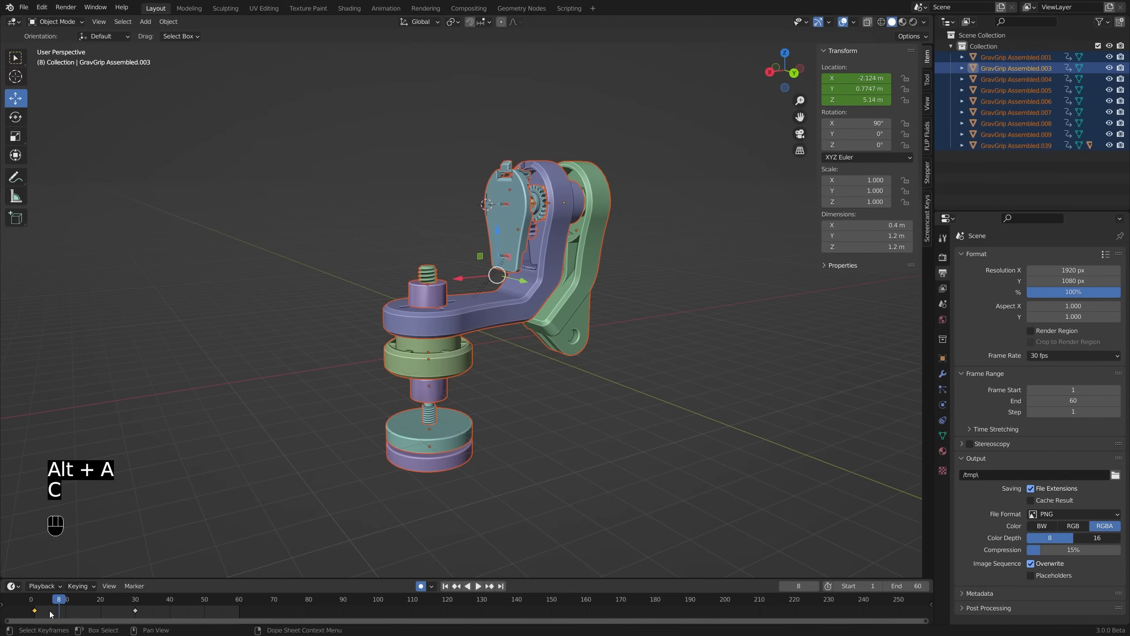
key(shift+d)
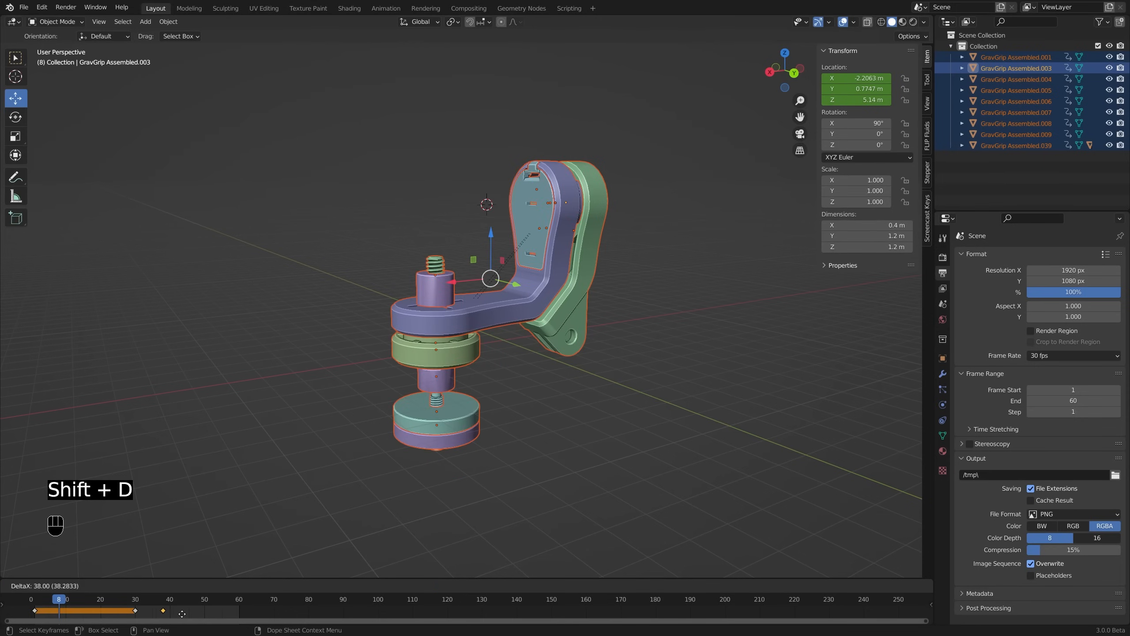
click(220, 613)
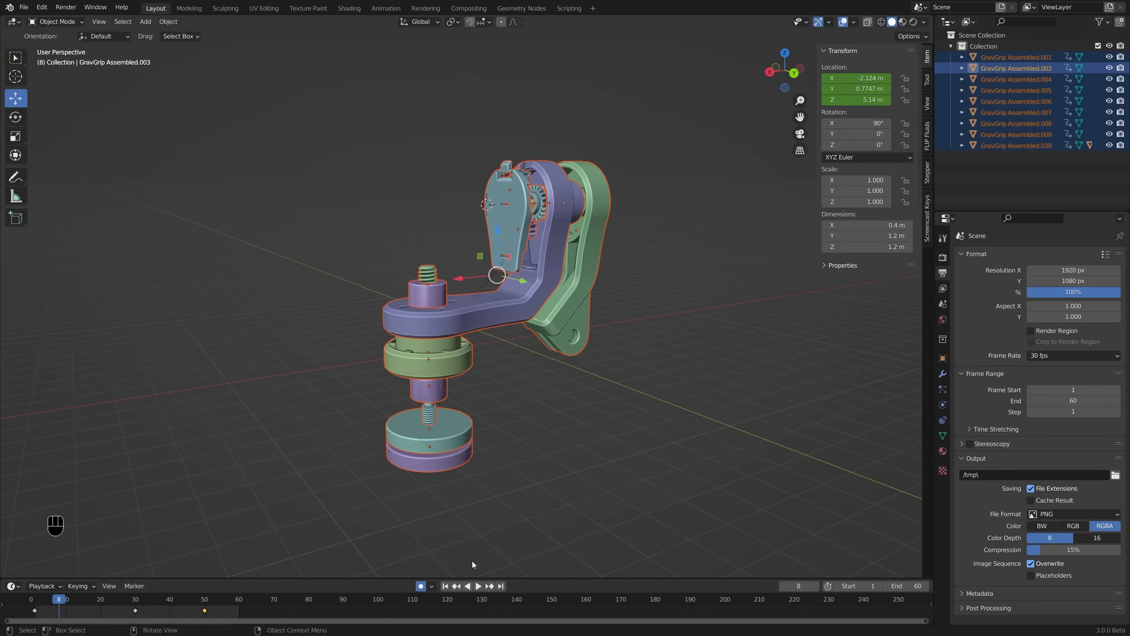
Play the explode-and-reassemble animation, examine the whole model, and stop with the timeline at frame 19
key(space)
scroll(556, 409, down, 3)
scroll(573, 367, up, 4)
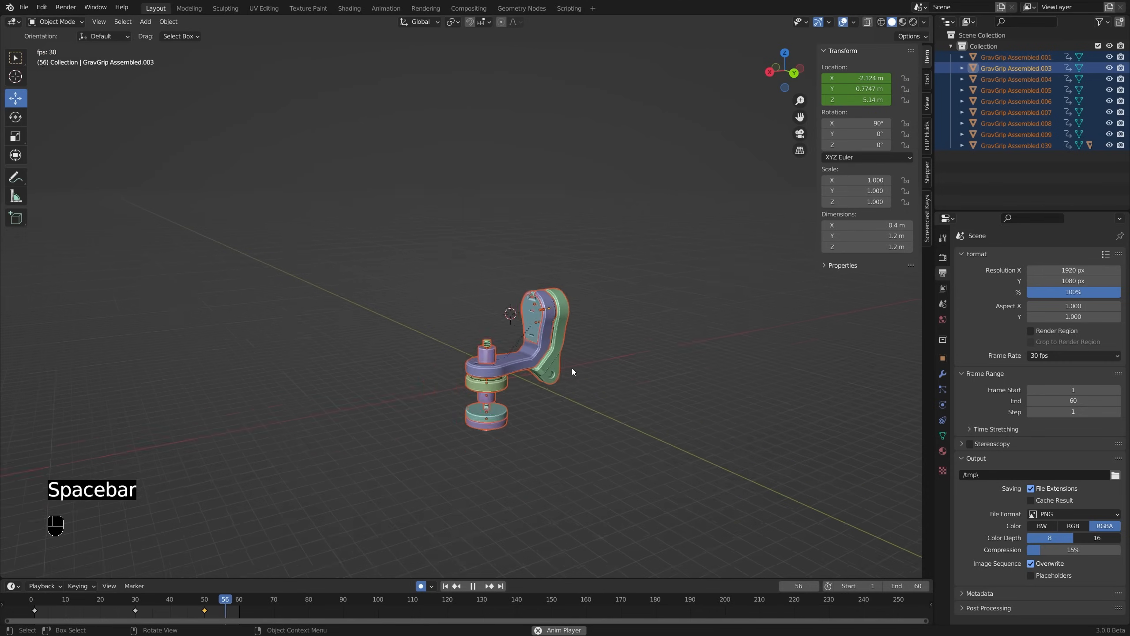
middle_drag(567, 352, 581, 330)
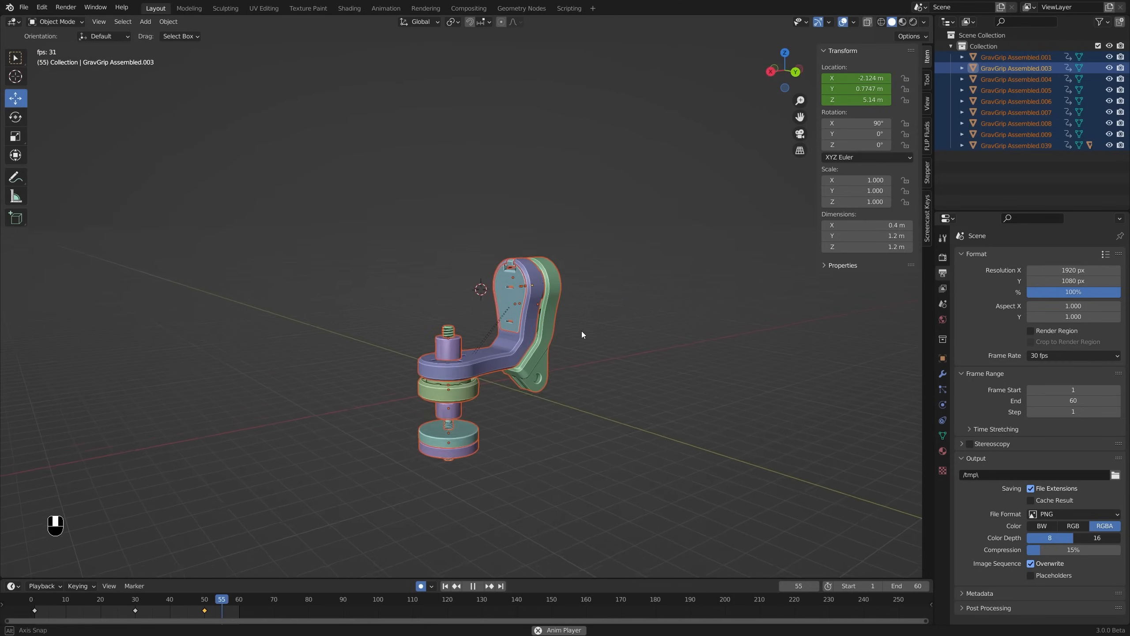
ctrl+middle_drag(538, 368, 528, 326)
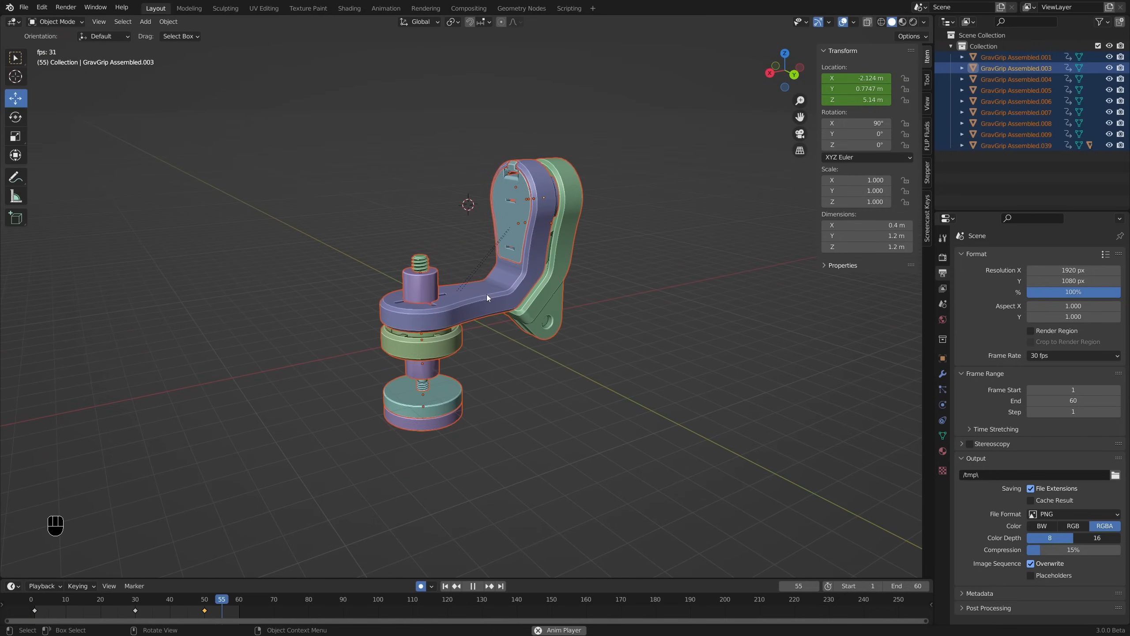
key(space)
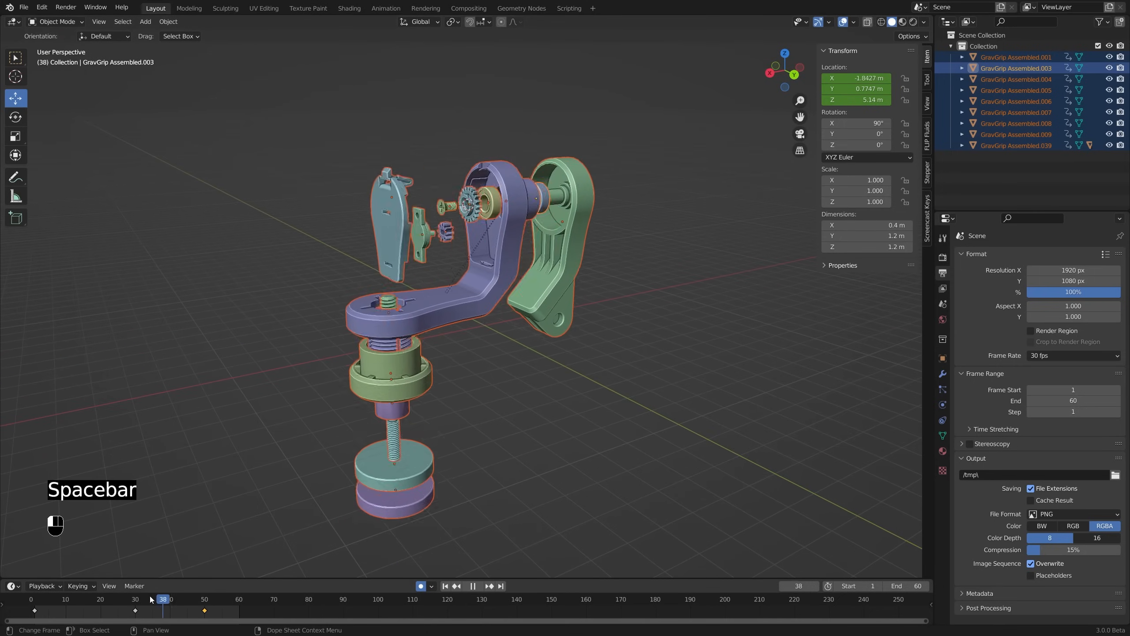
drag(211, 575, 96, 587)
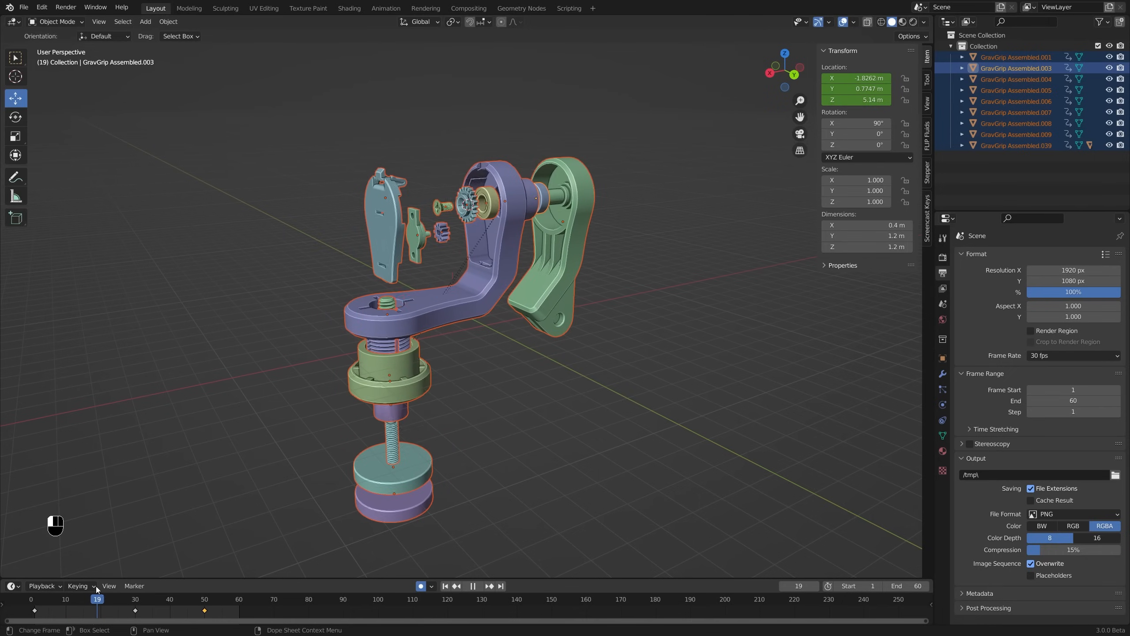
Key the rotation of the threaded ball rod near the base at frames 50 and 1
click(425, 474)
middle_drag(425, 474, 235, 545)
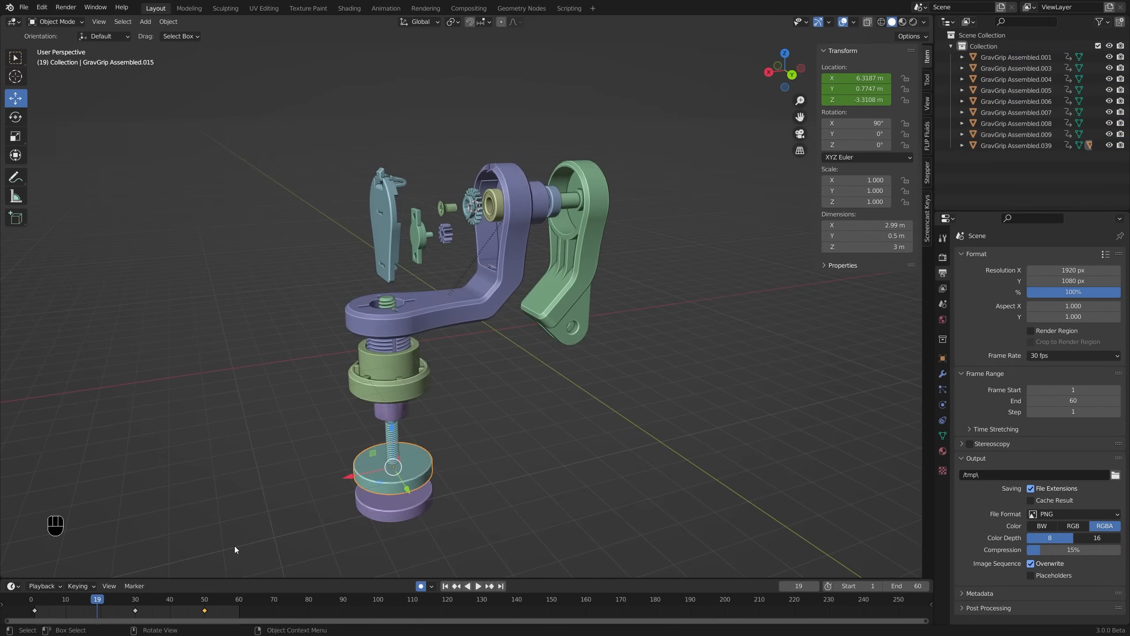
scroll(409, 477, up, 3)
shift+middle_drag(377, 486, 392, 449)
scroll(402, 453, up, 4)
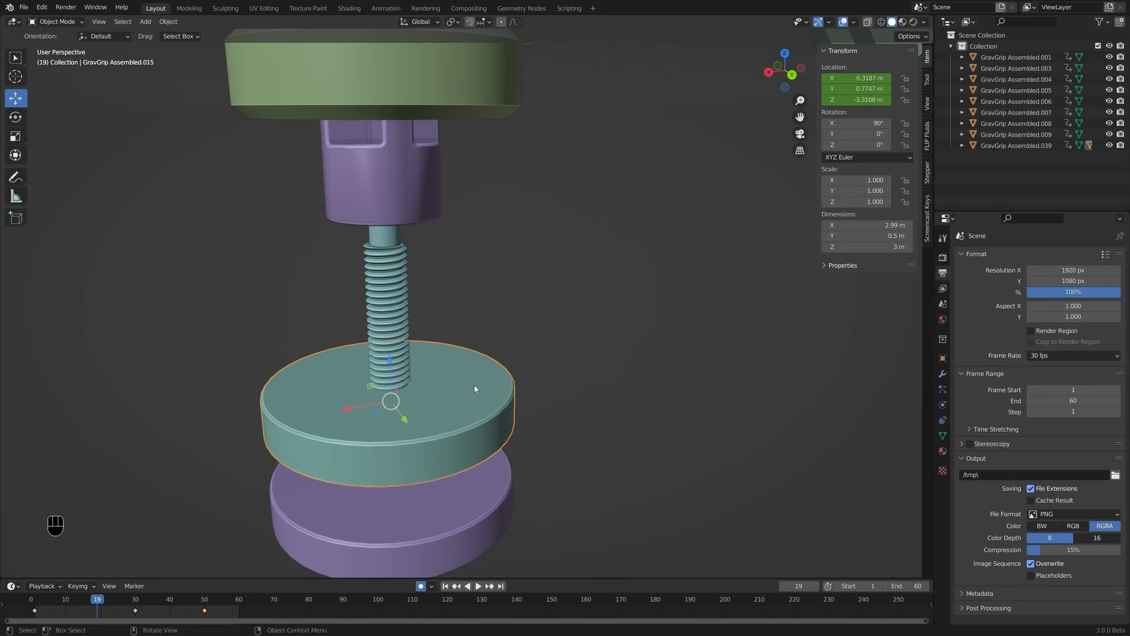
scroll(471, 388, down, 6)
click(385, 407)
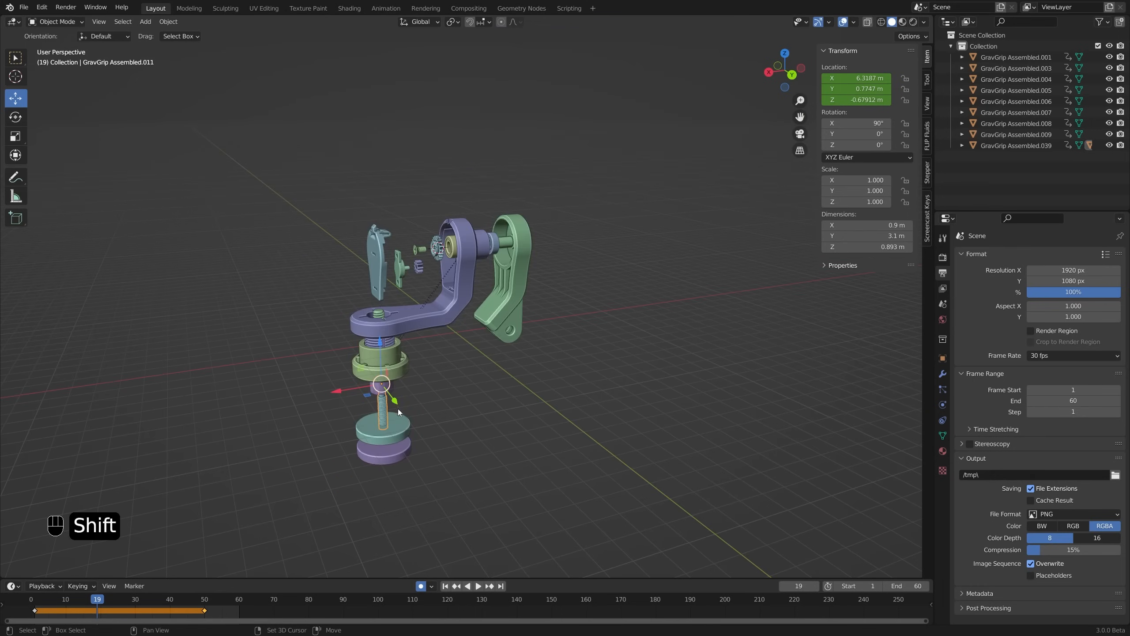
drag(100, 599, 205, 601)
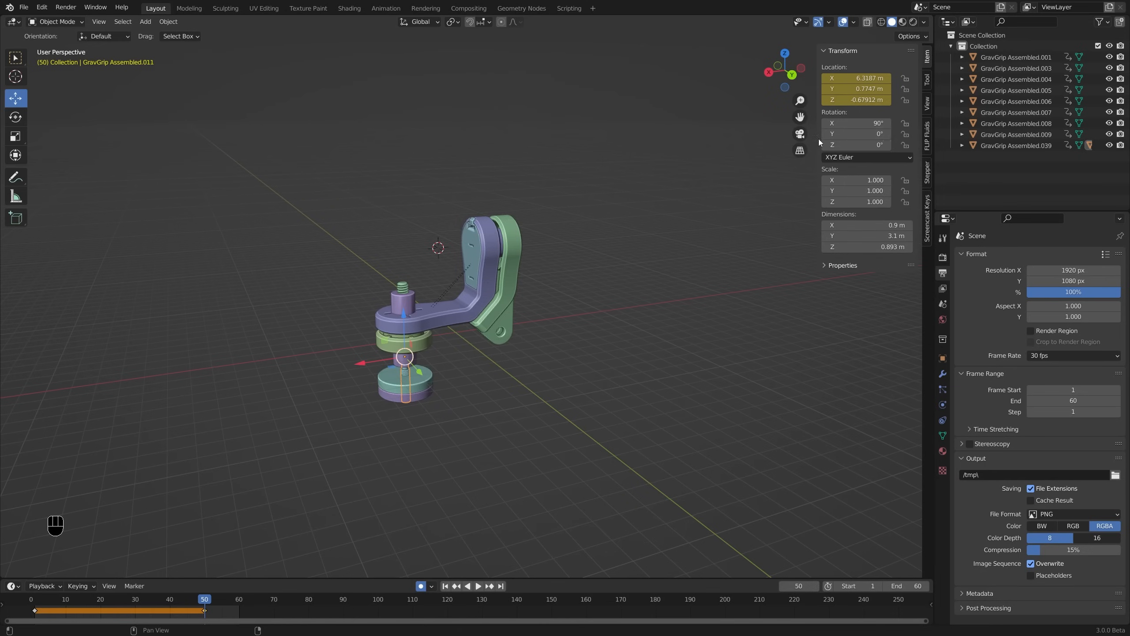
key(i)
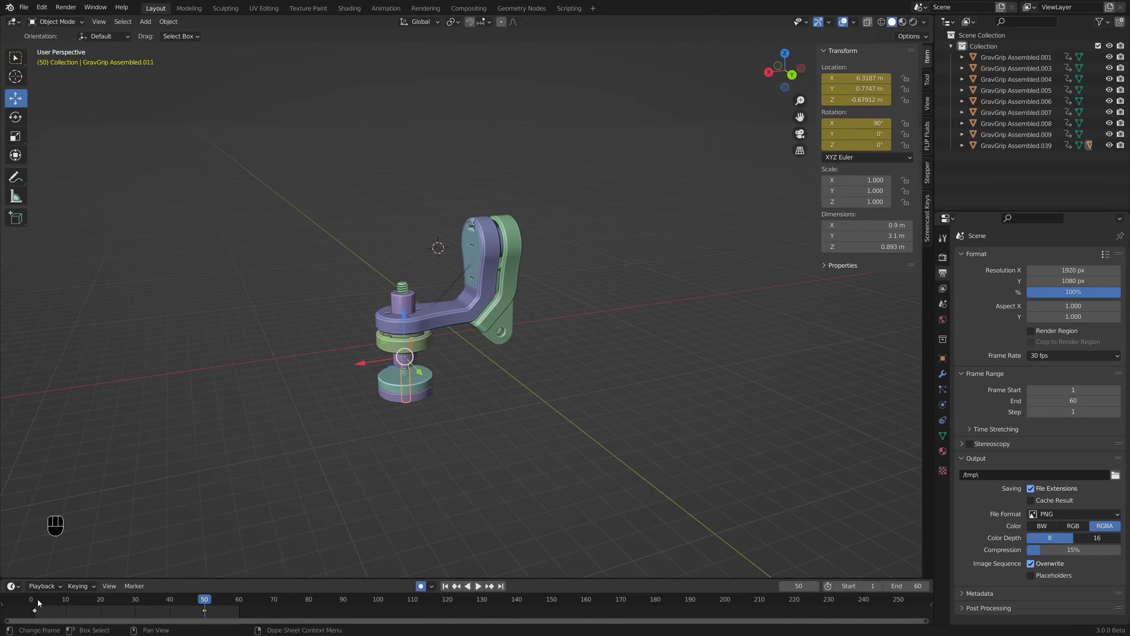
key(shift+Left)
key(i)
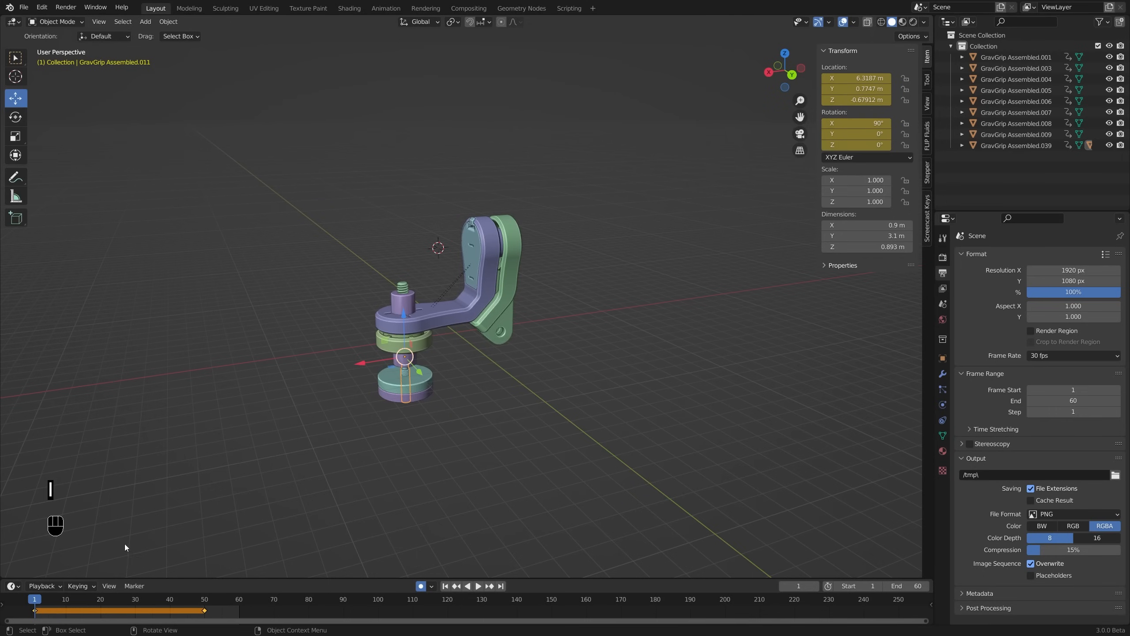
At frame 20, trackball-rotate the ball rod with its base discs to about X 74.6°, Y -2.97°, Z 46.3°
drag(60, 599, 101, 597)
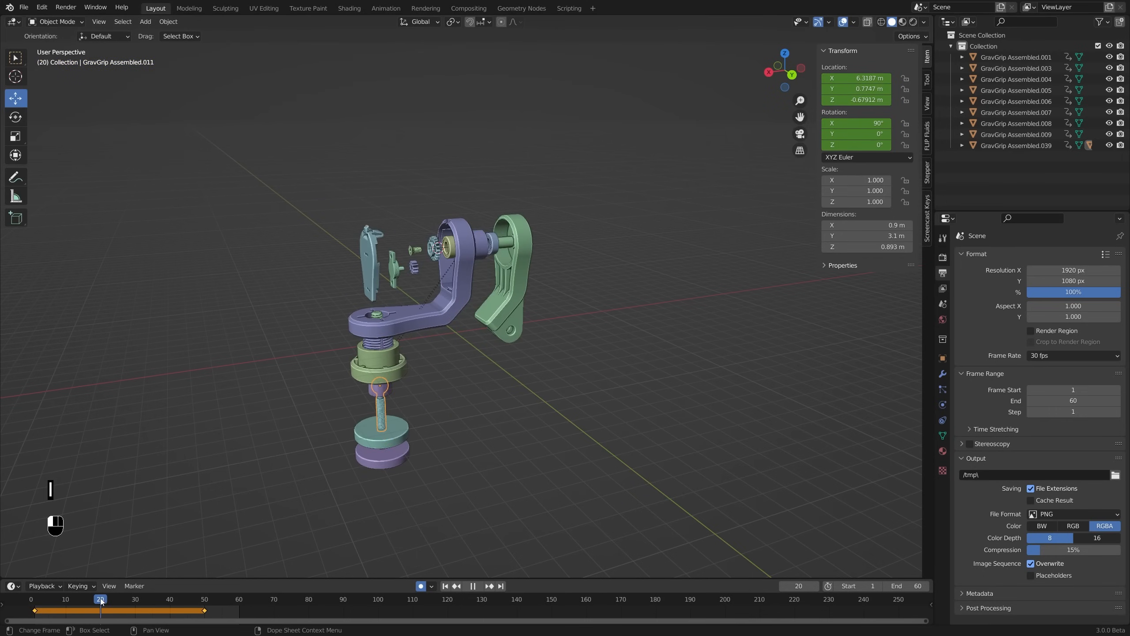
key(r)
key(r)
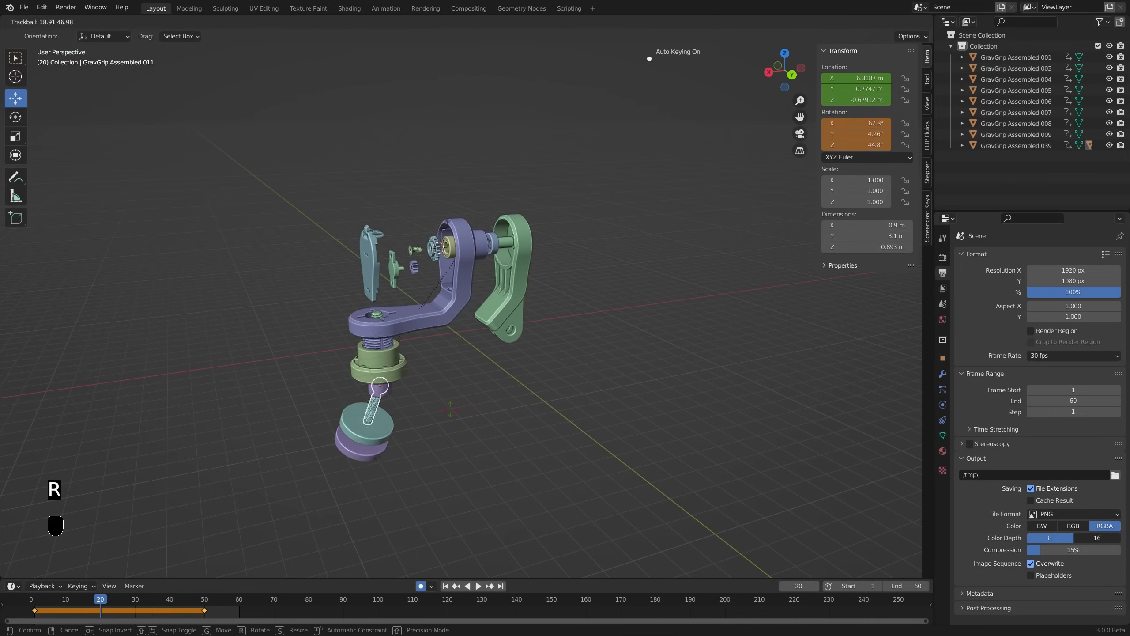
click(446, 409)
mouse_move(447, 408)
middle_down()
mouse_move(448, 353)
mouse_move(454, 387)
middle_up()
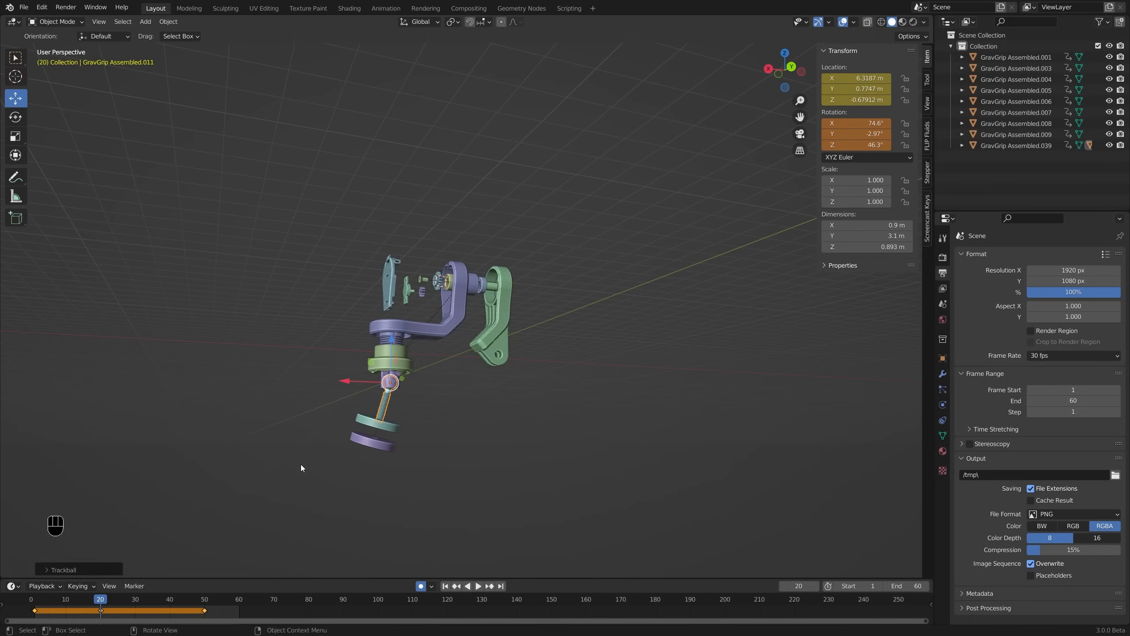
Set the active keying set to Rotation
click(430, 589)
click(429, 588)
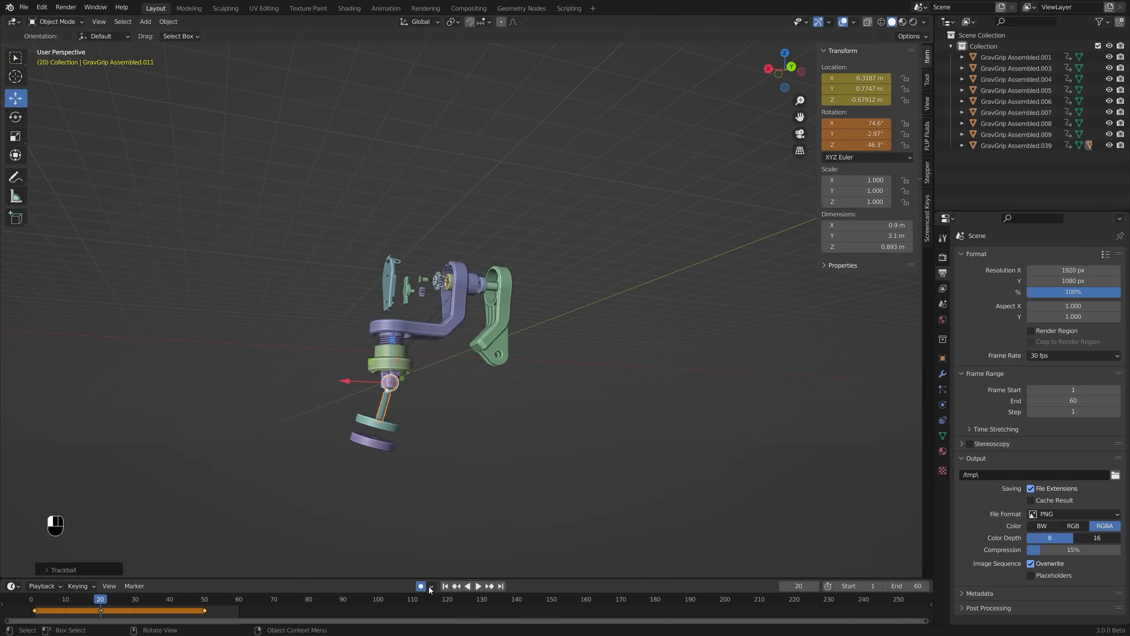
click(62, 573)
click(165, 498)
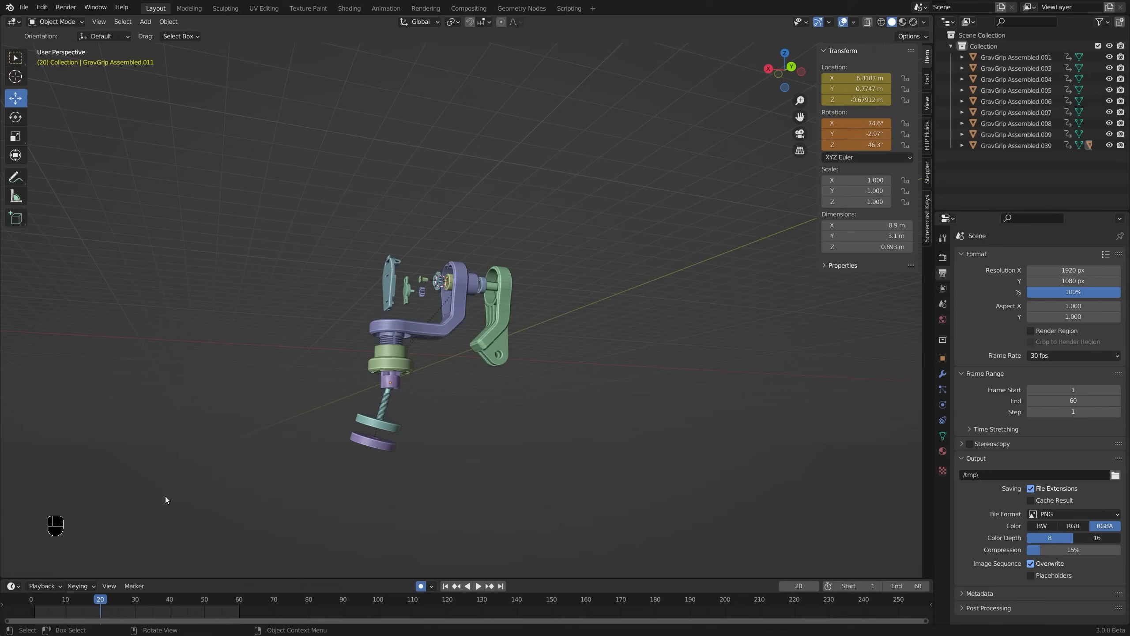
click(82, 586)
click(69, 529)
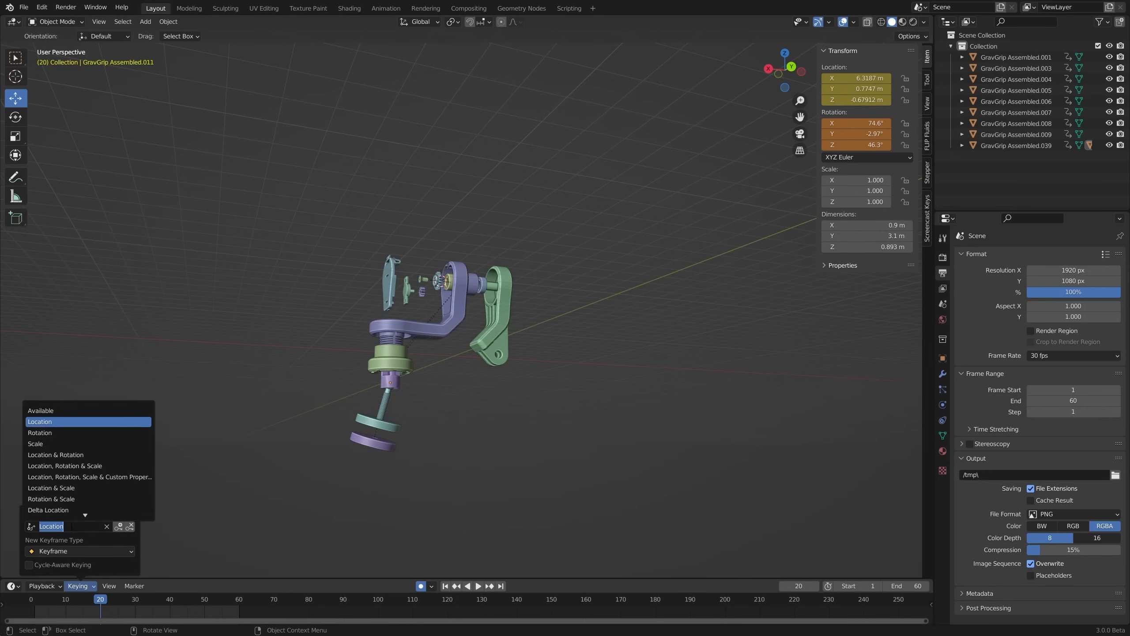
click(66, 432)
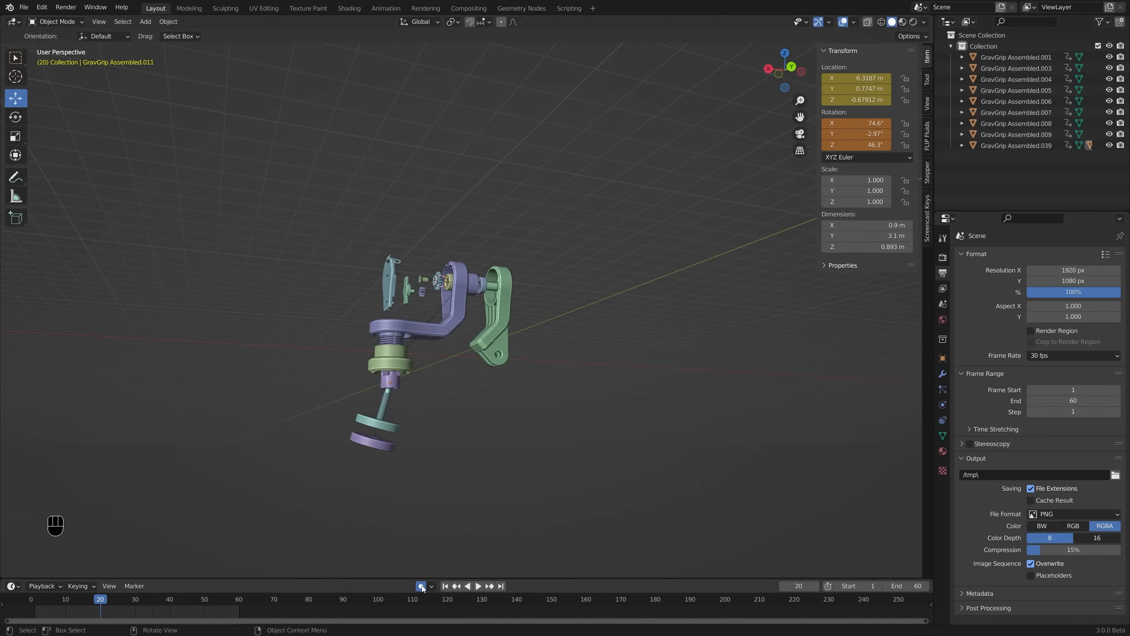
Trackball-rotate the ball rod slightly at frame 20 to about X 73.8°, Y 0.42°, Z 48.5° with auto keying
click(391, 397)
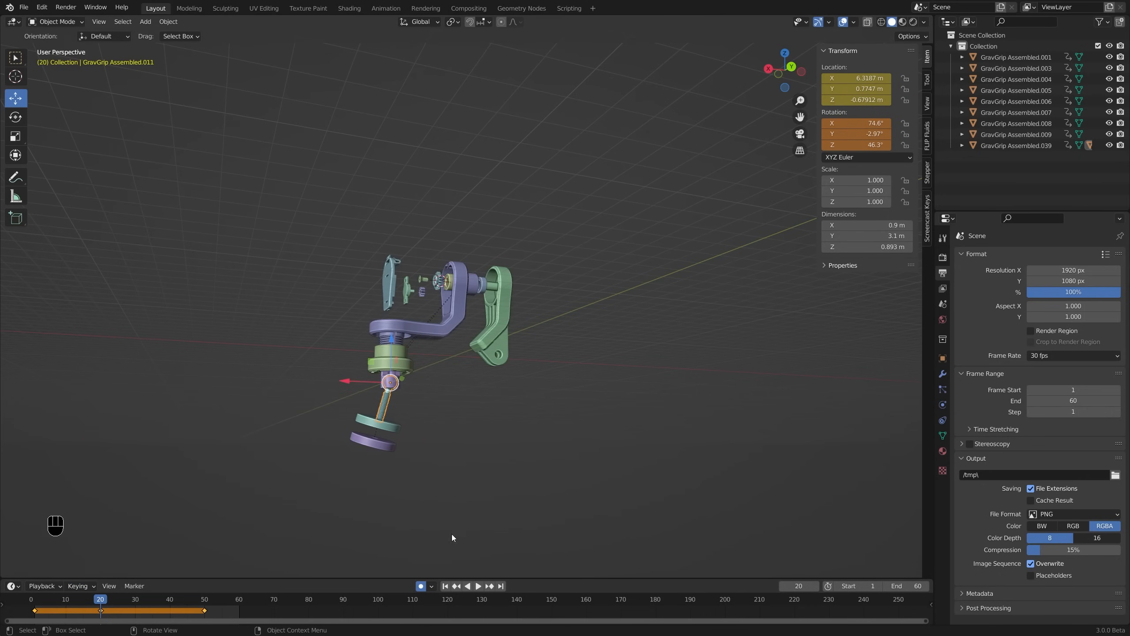
click(432, 587)
key(r)
key(r)
click(502, 454)
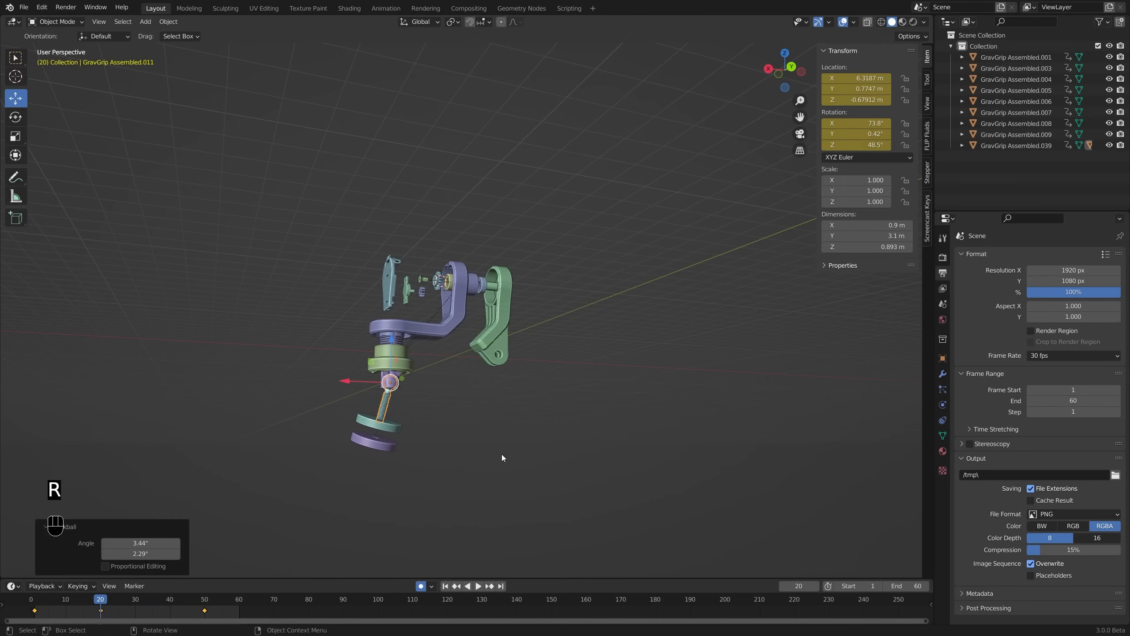
shift+middle_drag(521, 372, 468, 431)
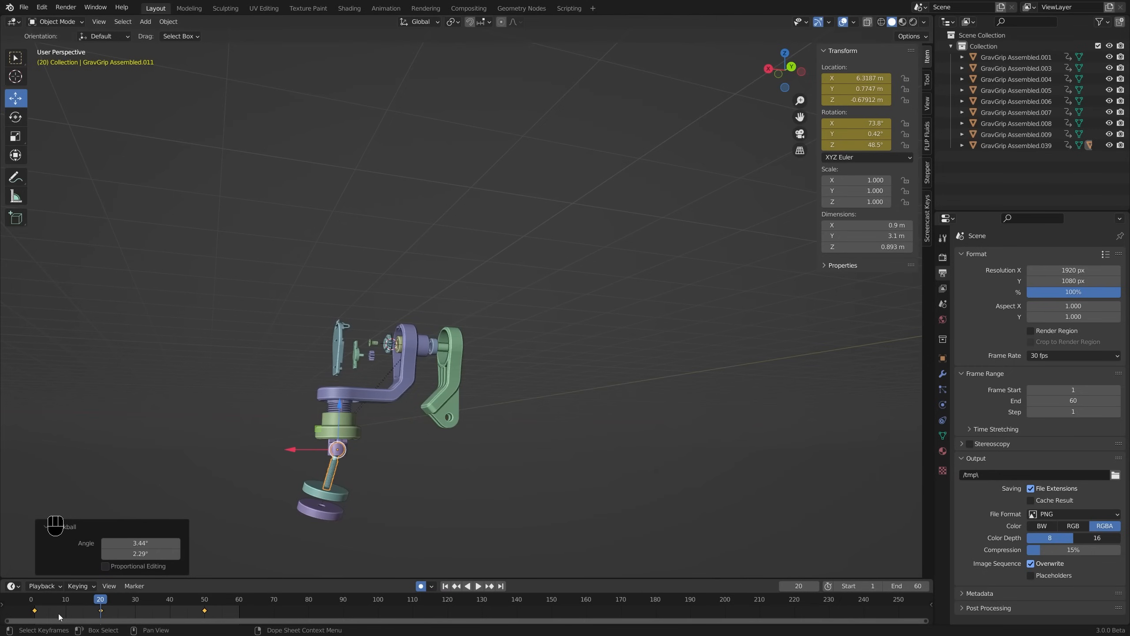
Scrub to frame 28 and examine the exploded upper parts up close
drag(46, 602, 127, 606)
middle_drag(336, 425, 356, 463)
scroll(359, 395, up, 4)
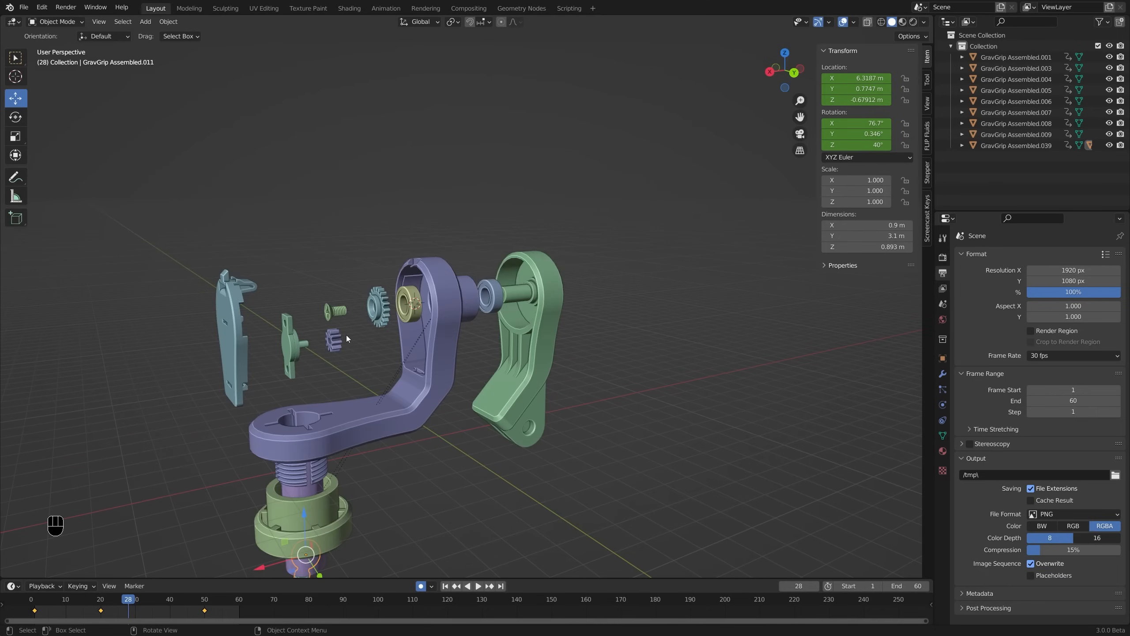
Key the rotation of all parts at frame 1, with the purple arm as the active object
drag(127, 602, 35, 612)
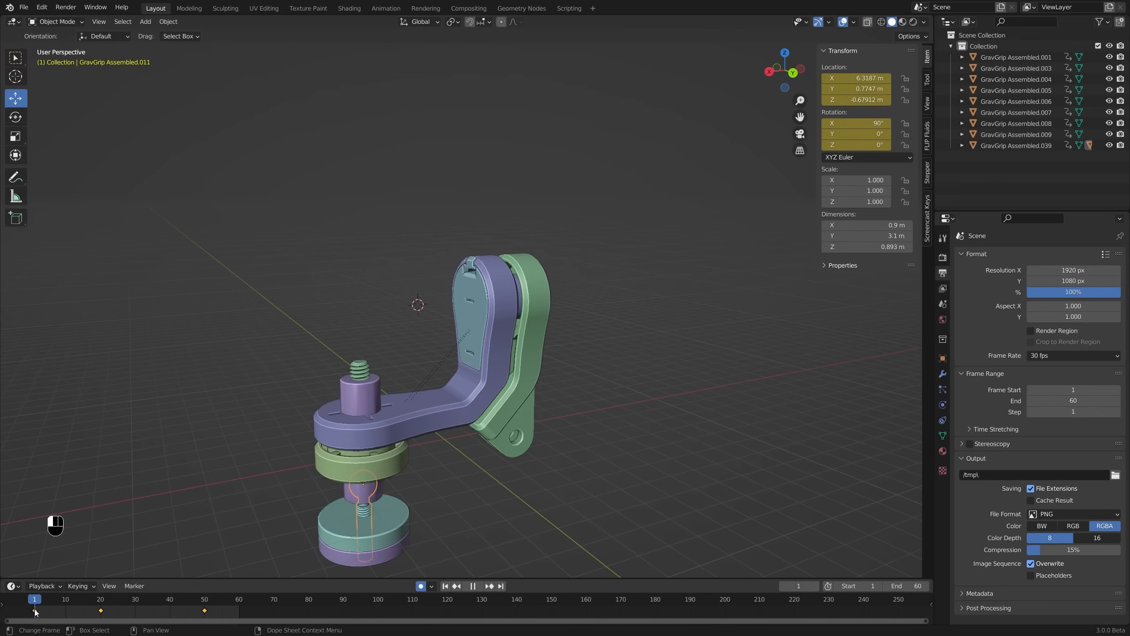
key(a)
middle_drag(491, 377, 494, 348)
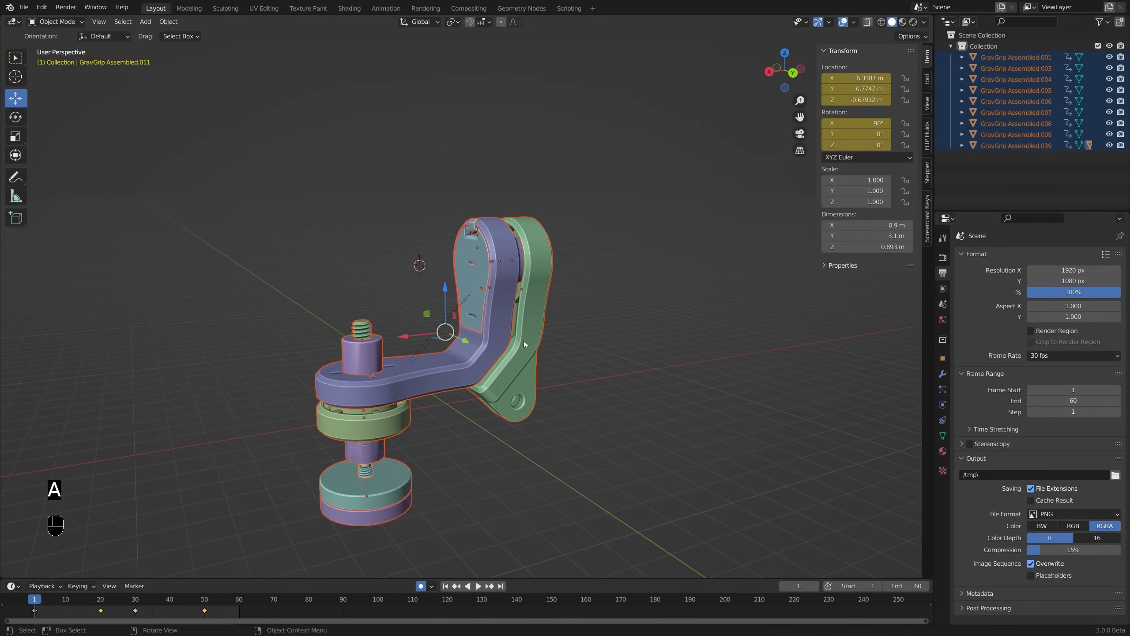
shift+click(457, 378)
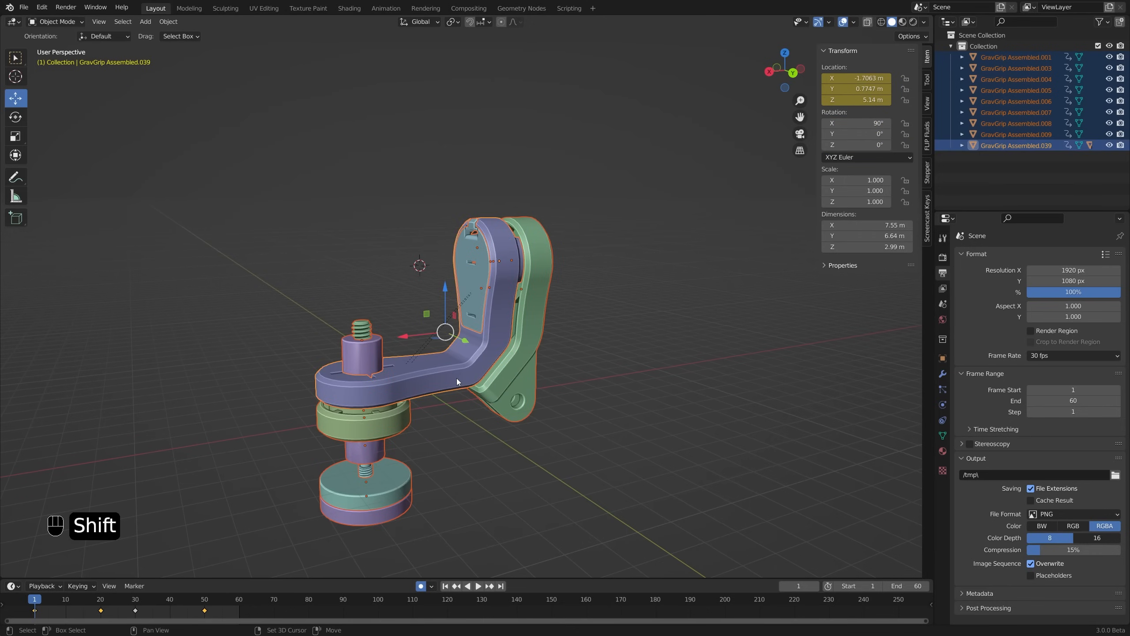
click(77, 586)
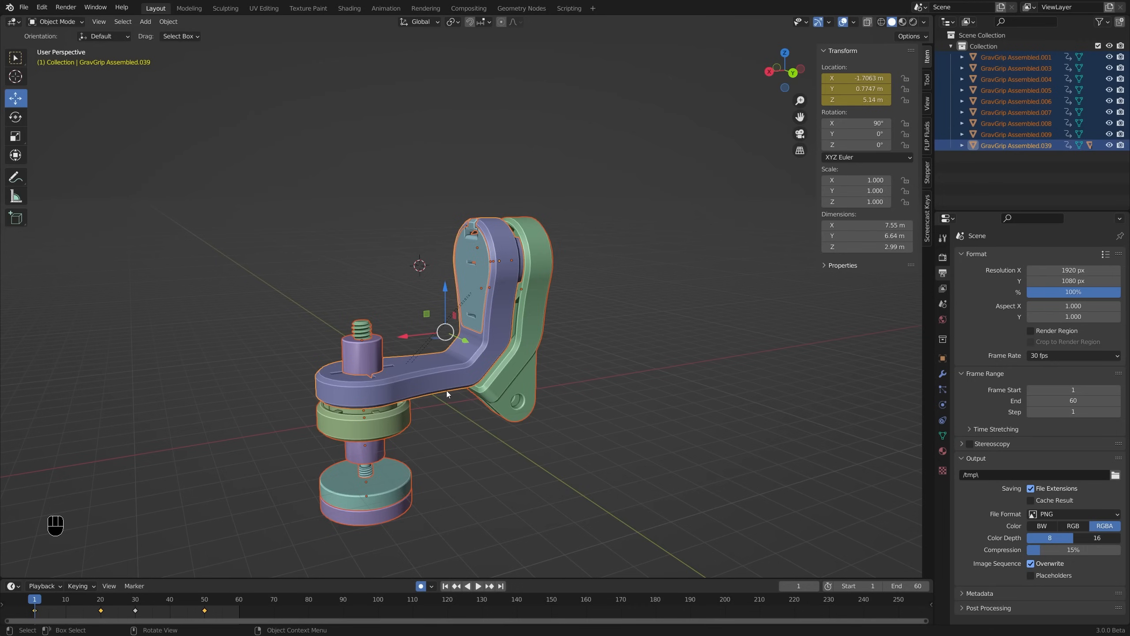
key(i)
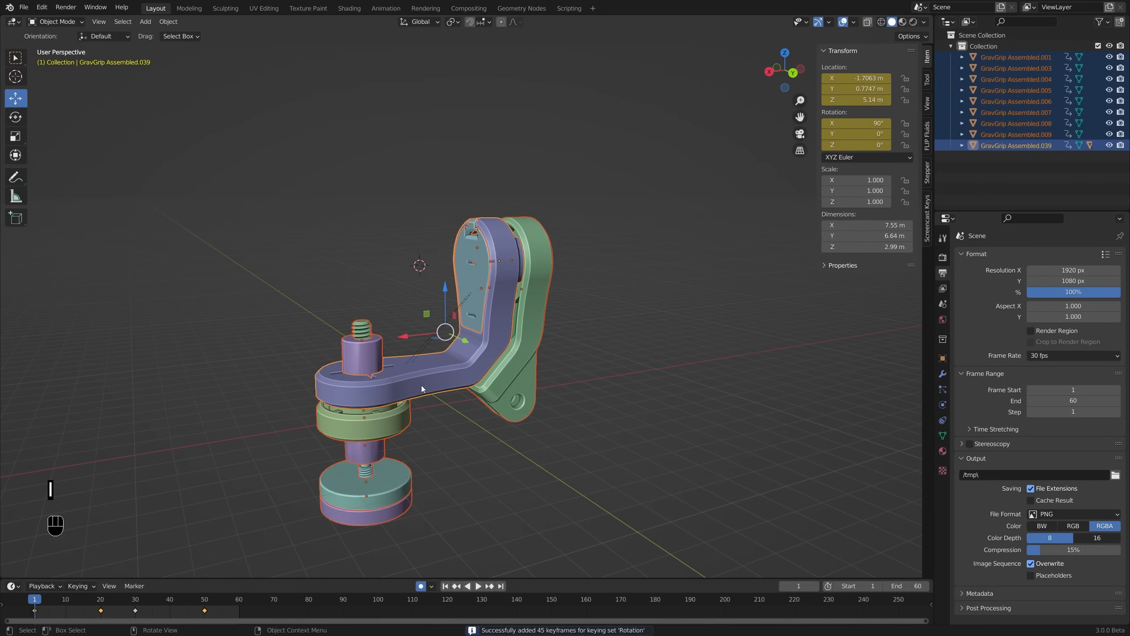
Key the rotation of the purple arm and all other parts at frame 50
click(505, 376)
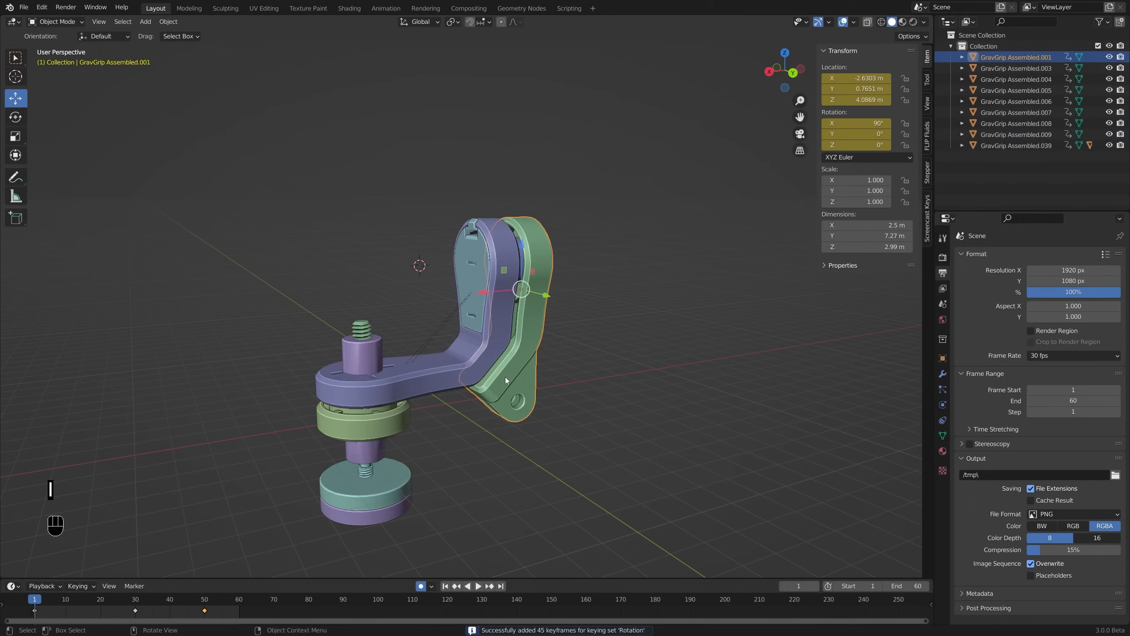
click(466, 392)
click(203, 600)
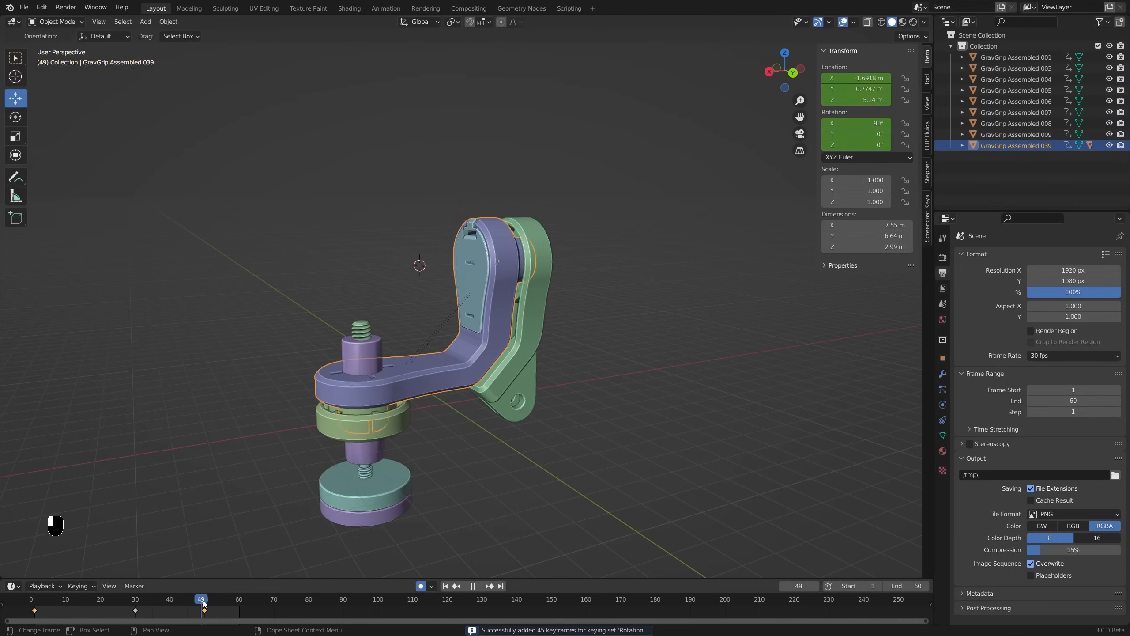
drag(203, 600, 204, 600)
key(i)
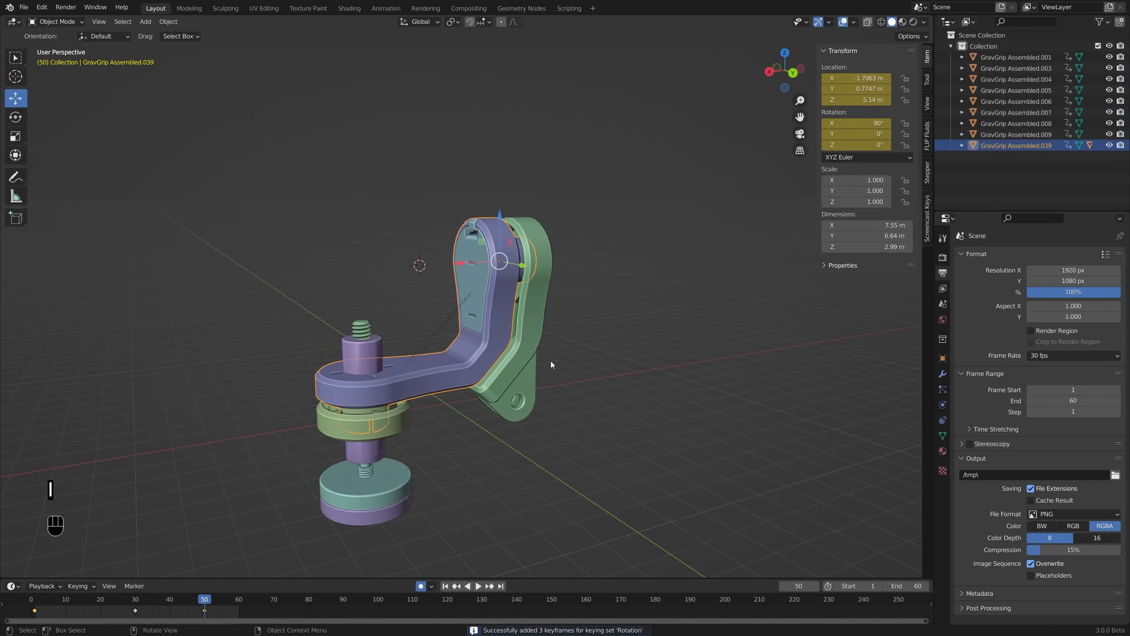
key(a)
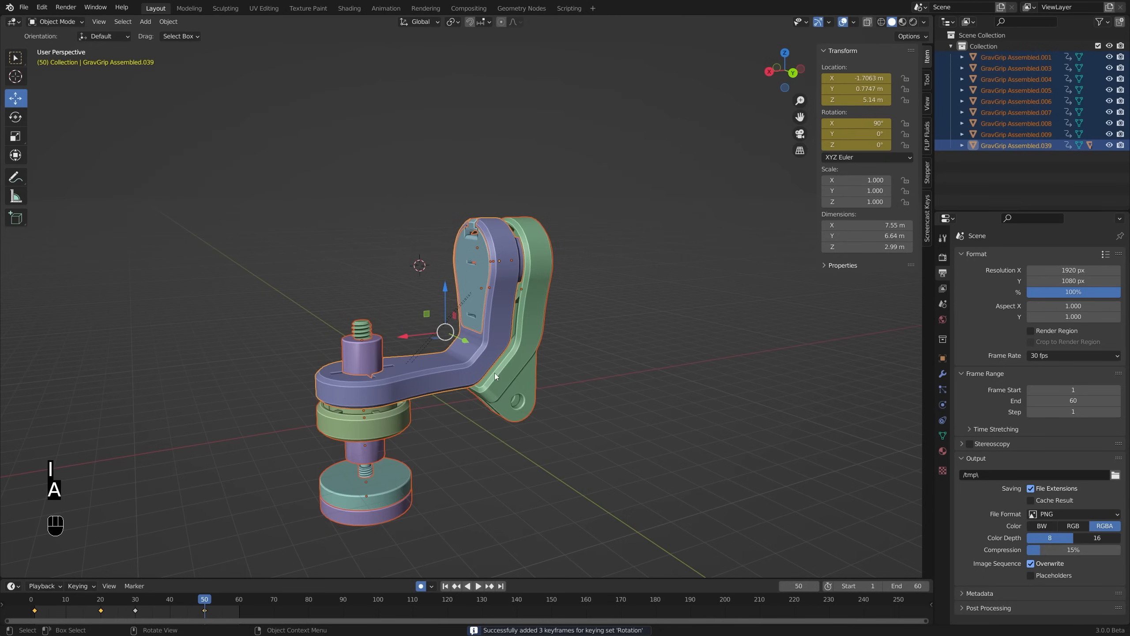
key(i)
At frame 29, randomize the six small exploded parts' rotation with X 24°, Y 5.4°, Z -38° and key their rotation
drag(36, 600, 131, 601)
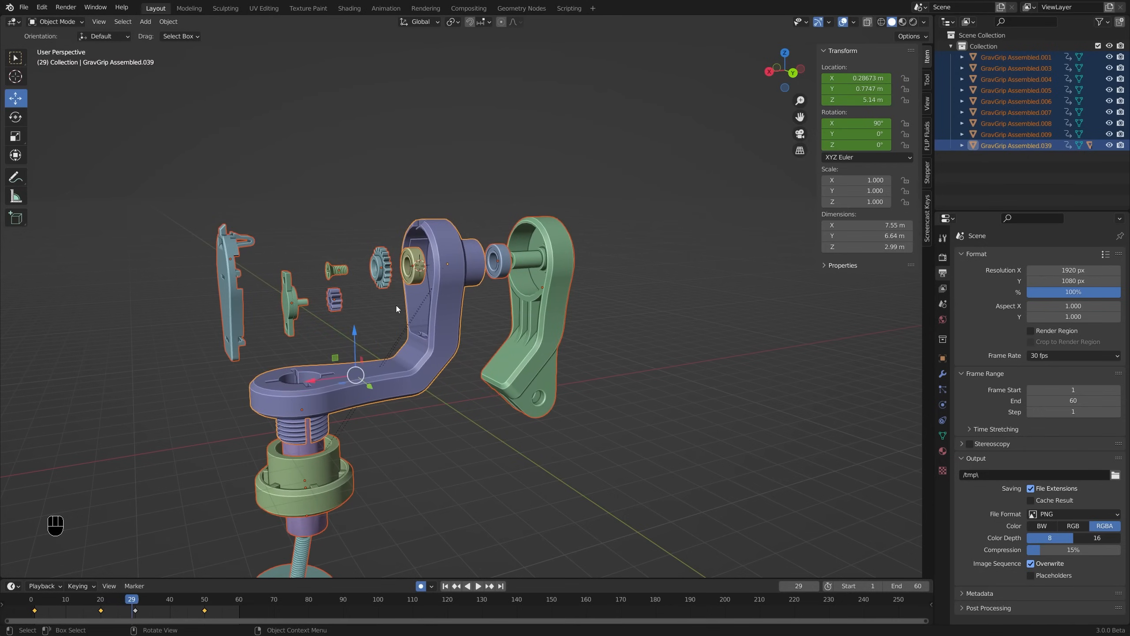
click(418, 267)
shift+click(380, 268)
shift+click(337, 270)
shift+click(335, 300)
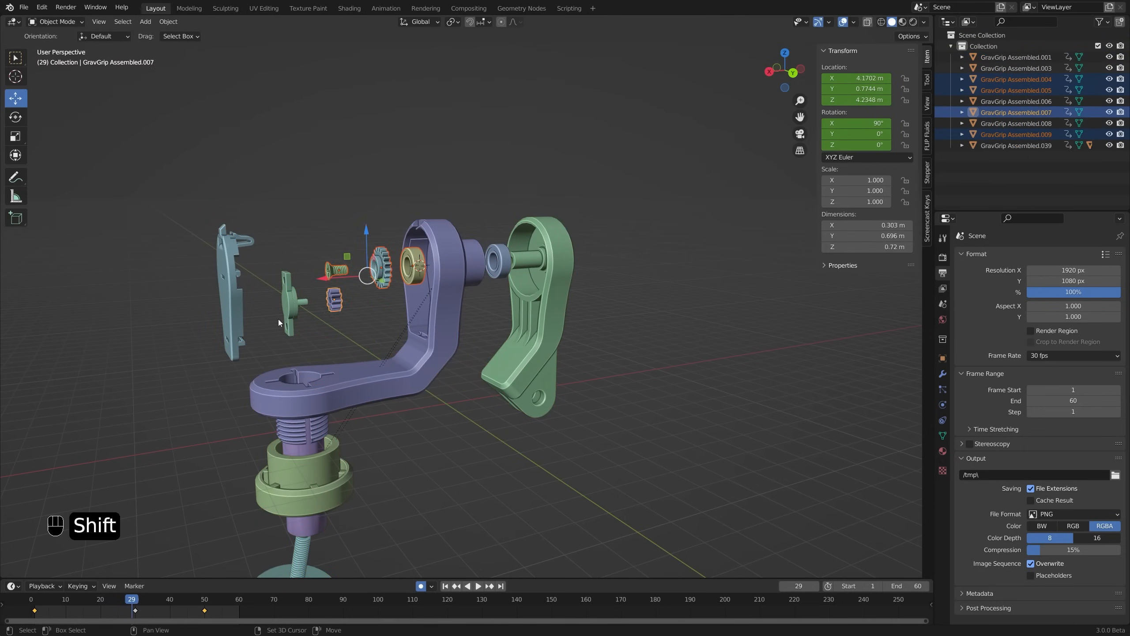
shift+click(279, 318)
shift+click(239, 302)
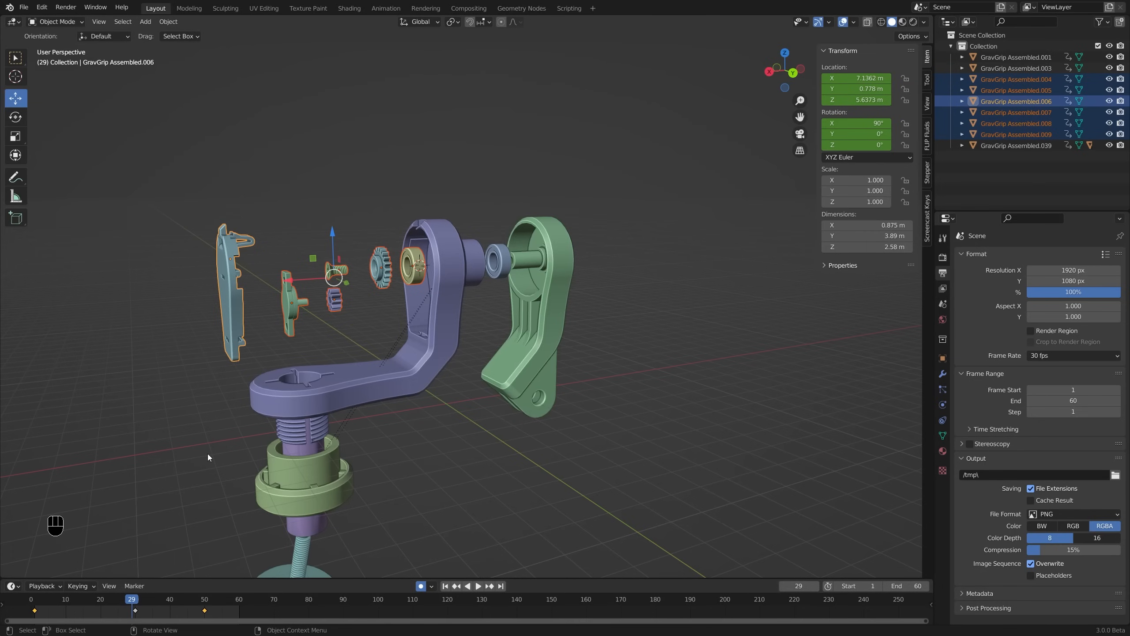
key(F3)
text(random)
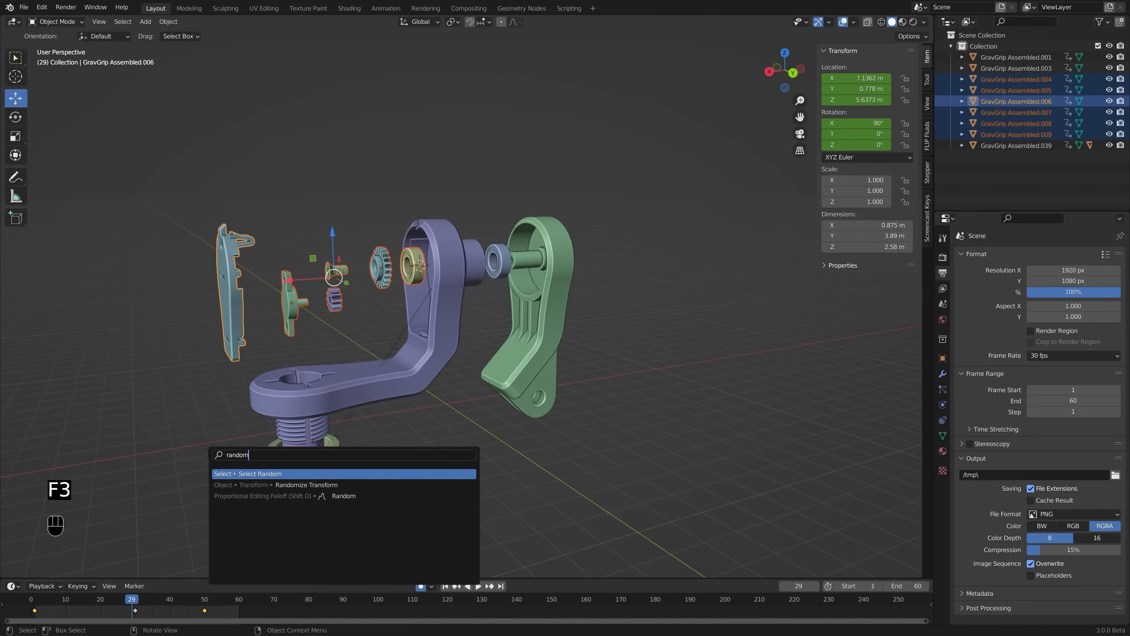
key(Down)
key(Return)
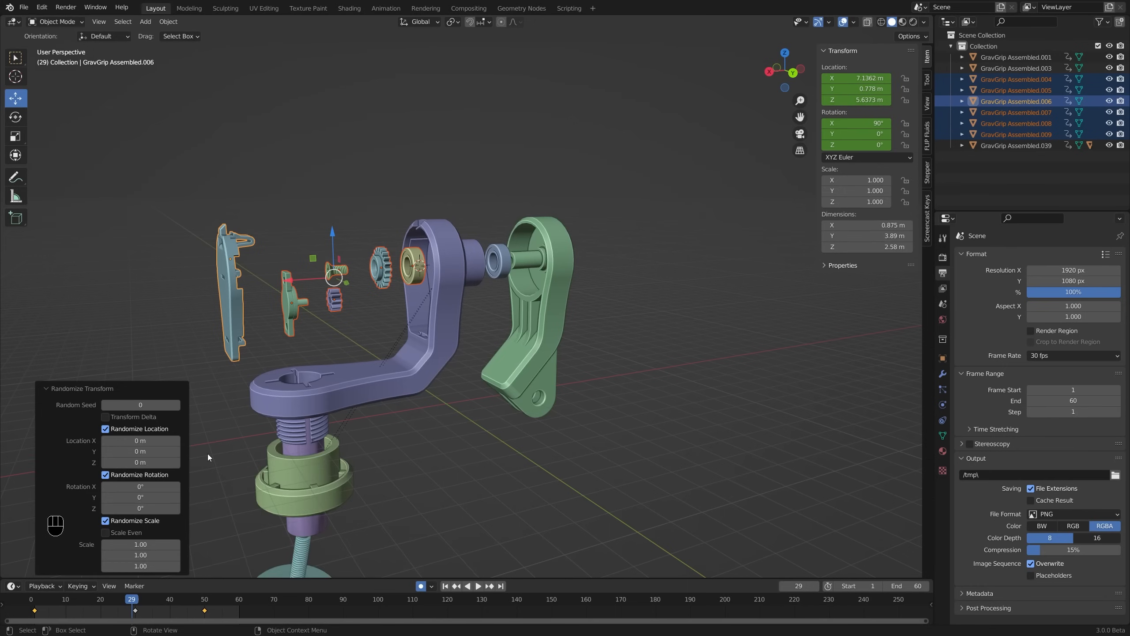
drag(141, 498, 120, 508)
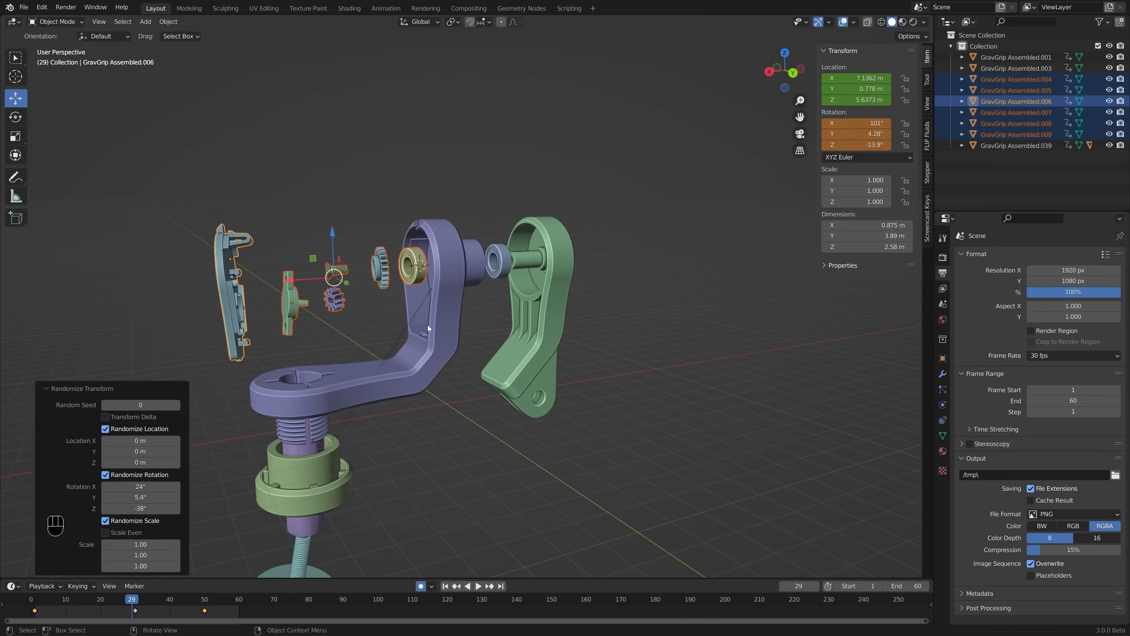
key(i)
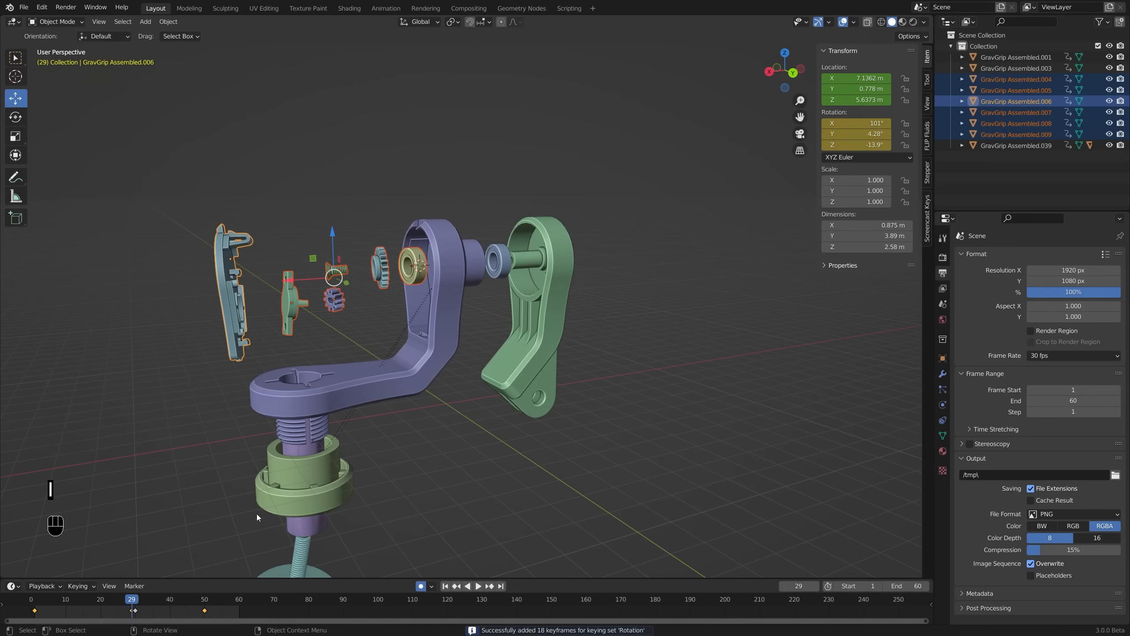
Play back the exploding animation from a front-facing angle and scrub to frame 16 to check the randomized rotations
key(space)
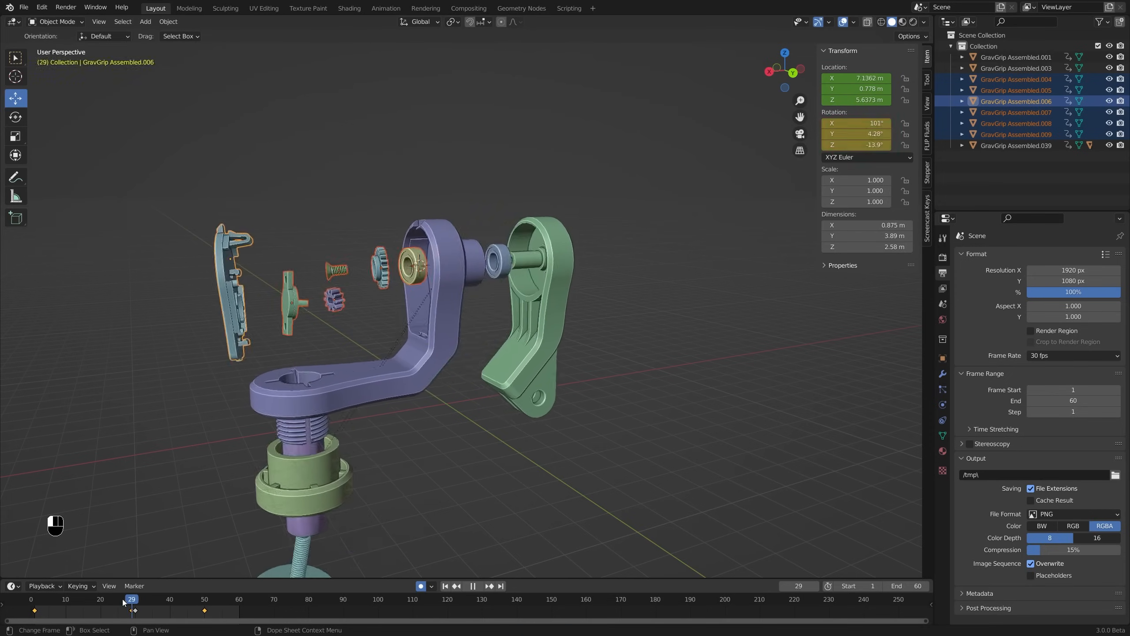
key(space)
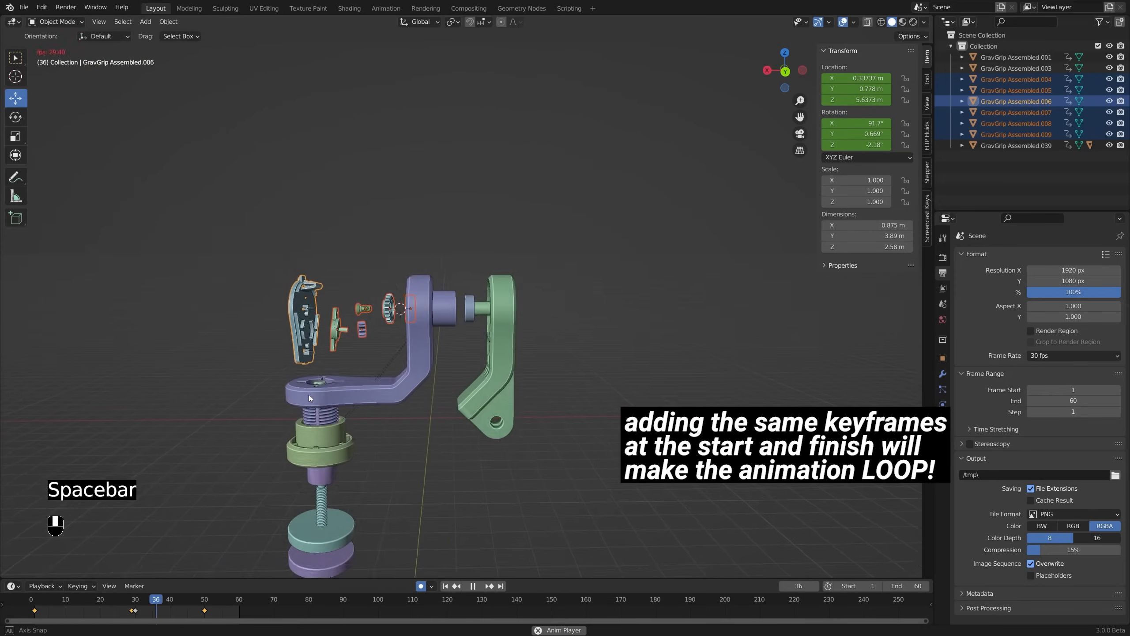
middle_drag(376, 392, 302, 388)
scroll(301, 401, up, 2)
key(space)
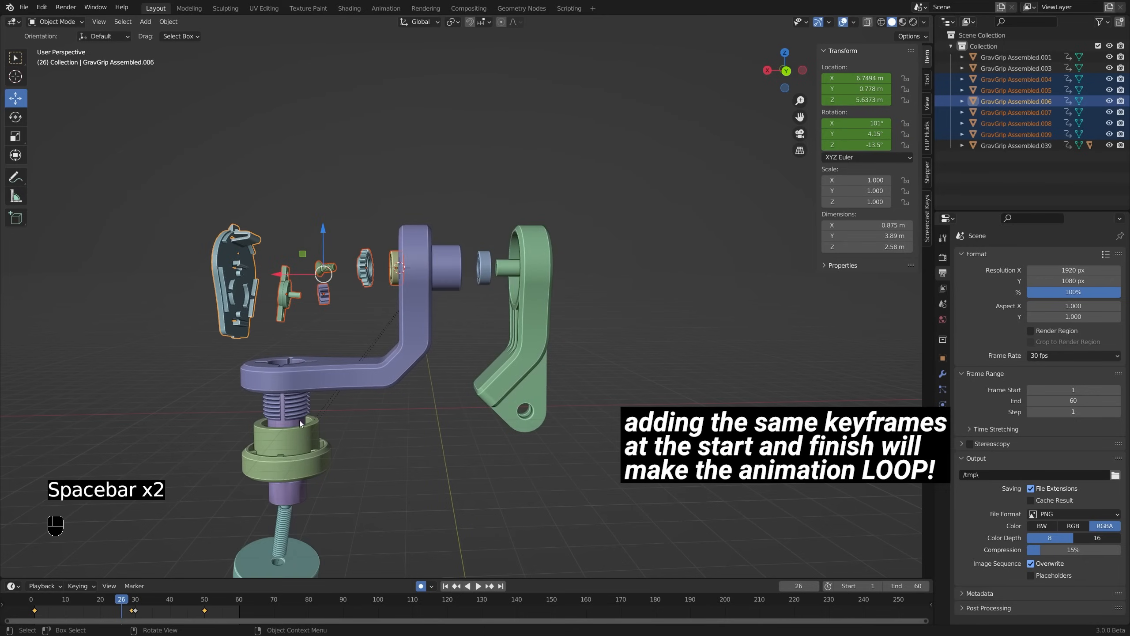
mouse_move(103, 601)
mouse_down()
mouse_move(224, 602)
mouse_move(54, 603)
mouse_move(87, 604)
mouse_up()
At frame 1, add a basis shape key and a second shape key to the cover plate
click(337, 240)
scroll(350, 253, up, 2)
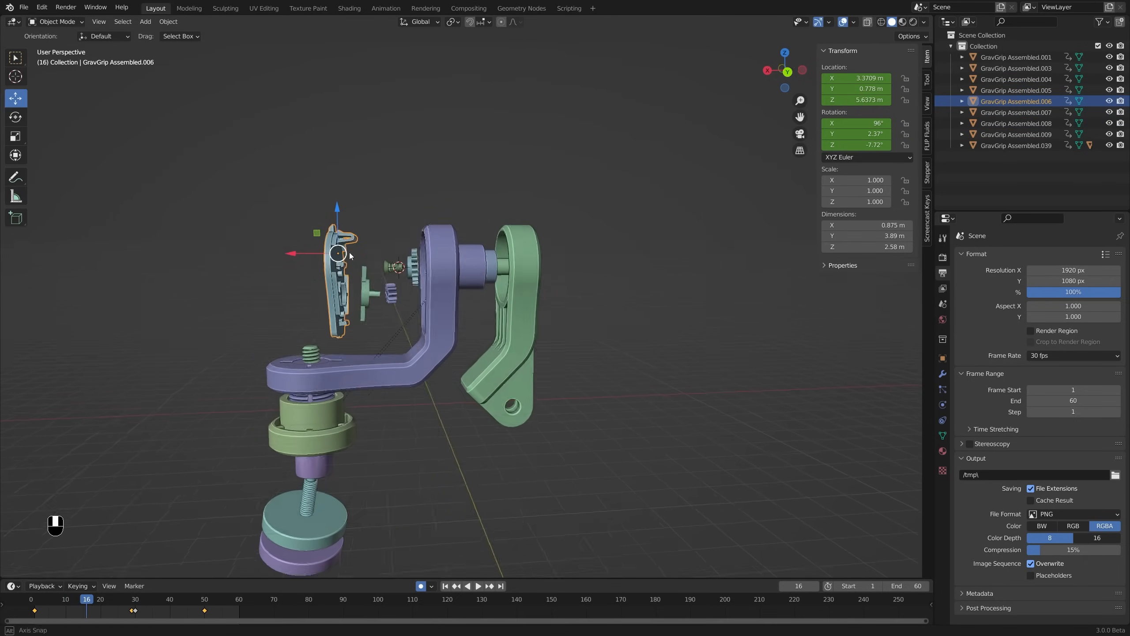
middle_drag(349, 253, 343, 213)
click(36, 600)
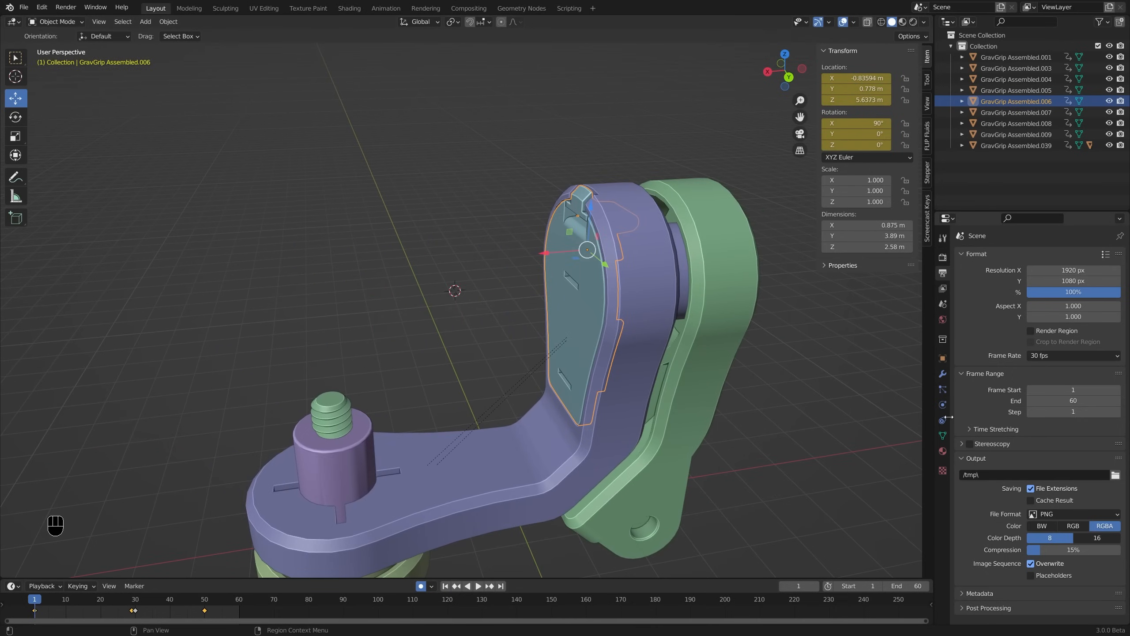
click(942, 435)
shift+middle_drag(721, 305, 705, 316)
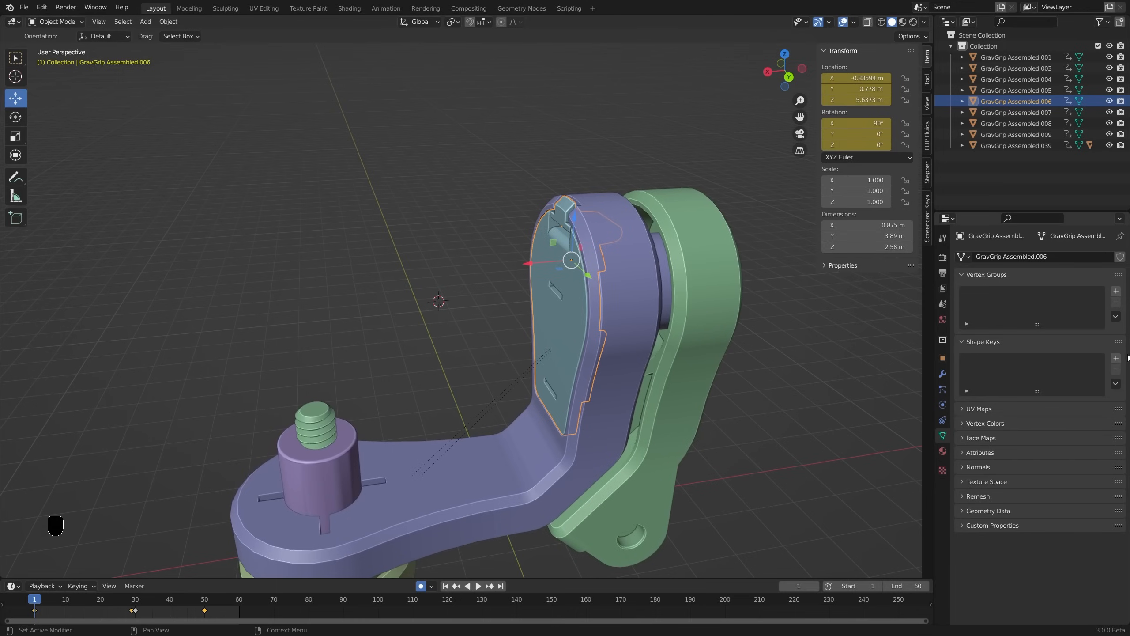
scroll(567, 209, up, 1)
middle_drag(569, 211, 574, 199)
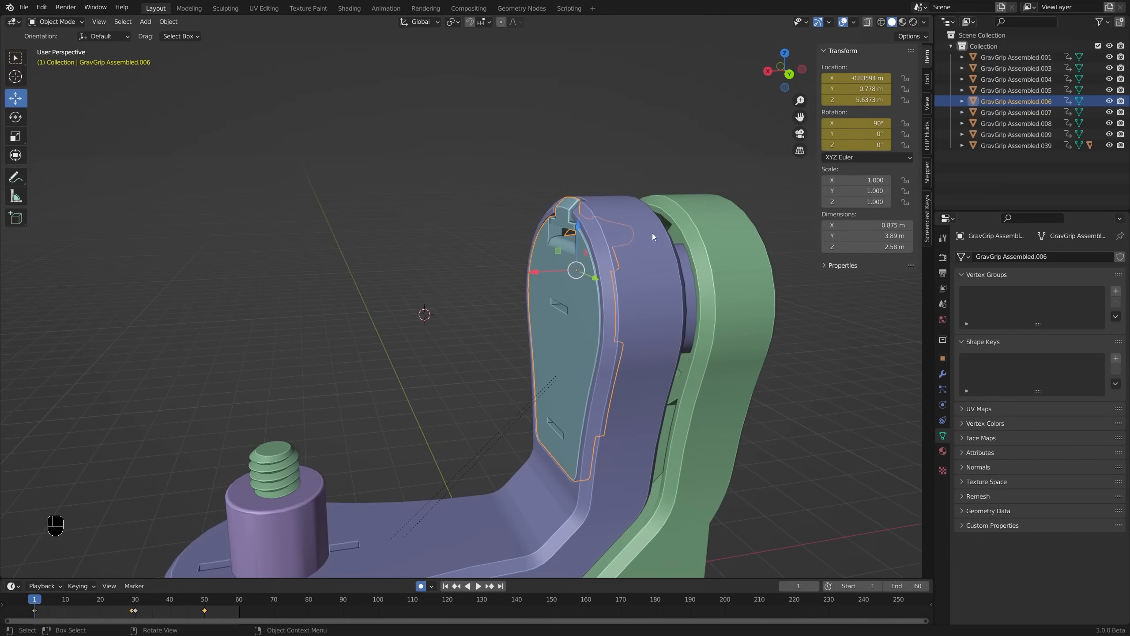
shift+middle_drag(638, 243, 563, 236)
click(1116, 358)
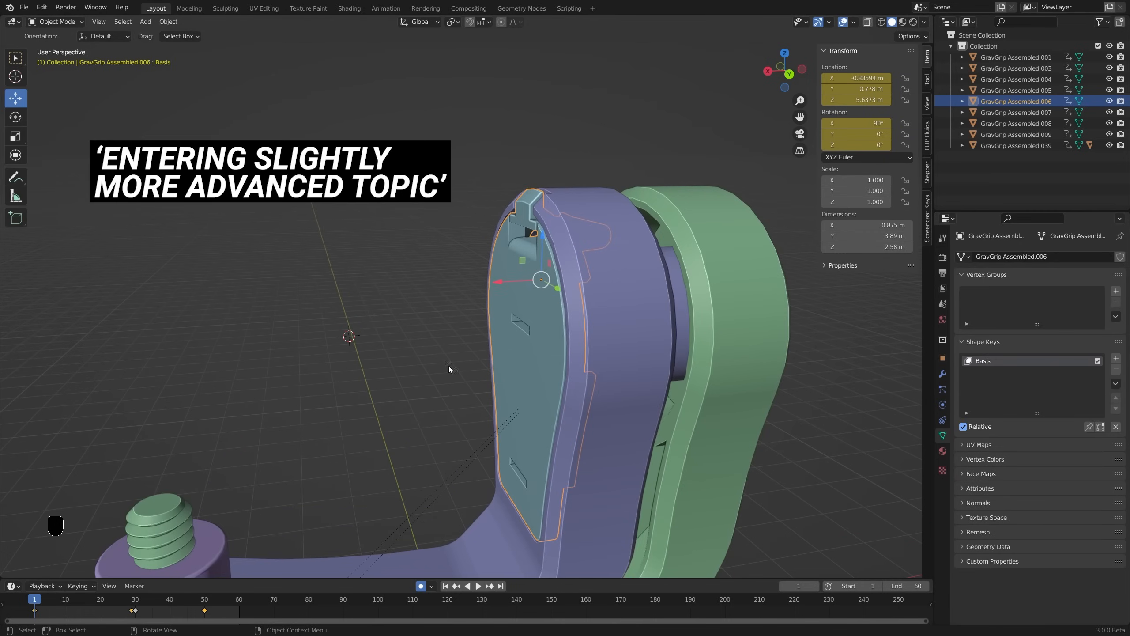
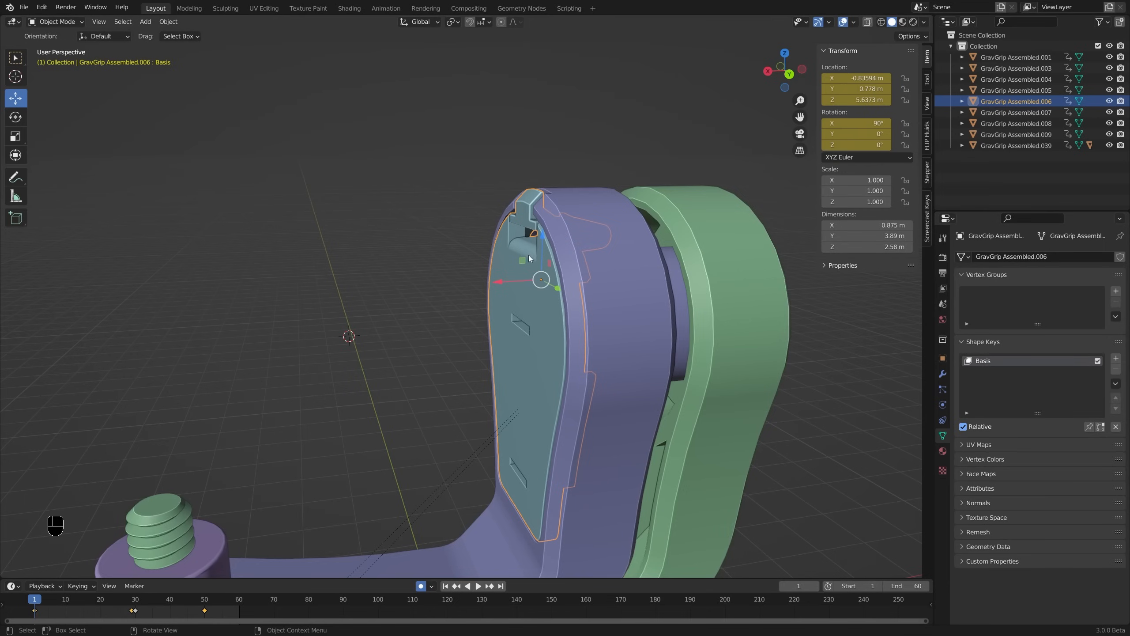
click(1116, 359)
Open the cover plate's mesh for editing with the second shape key active, in X-ray and front view around its clip
key(Tab)
scroll(532, 180, up, 2)
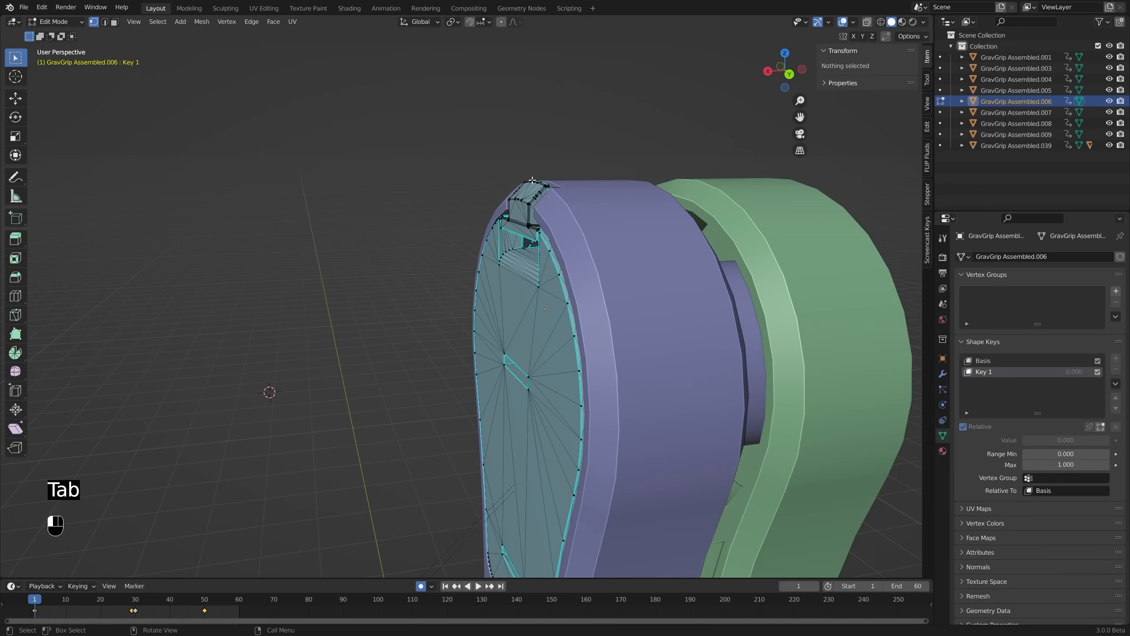
key(alt+z)
key(KP_1)
key(KP_3)
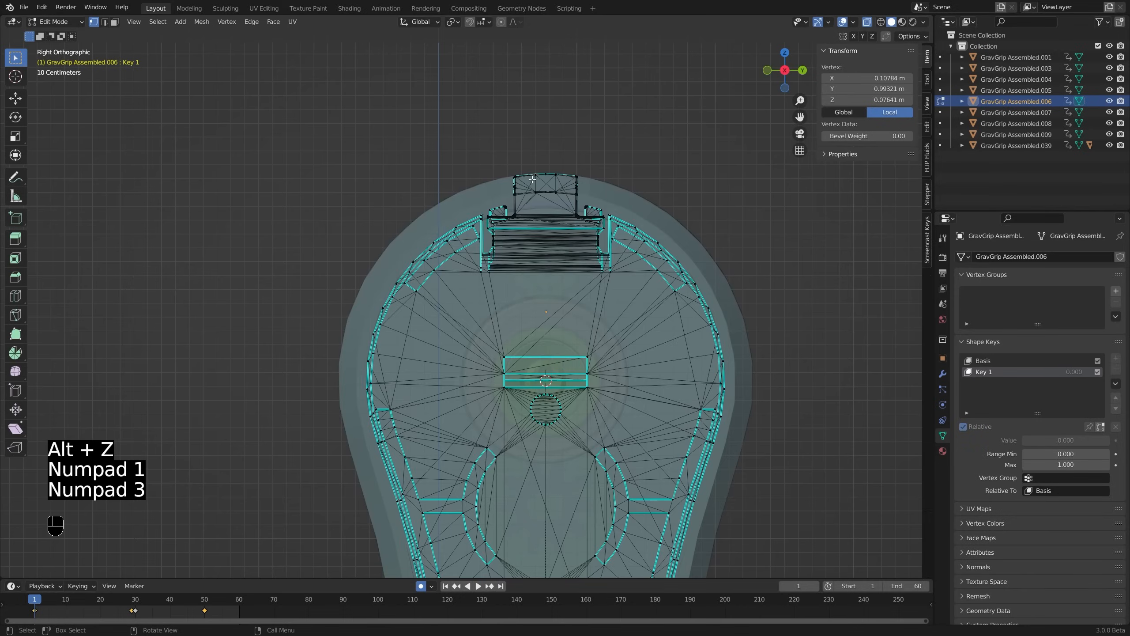
key(KP_1)
key(KP_1)
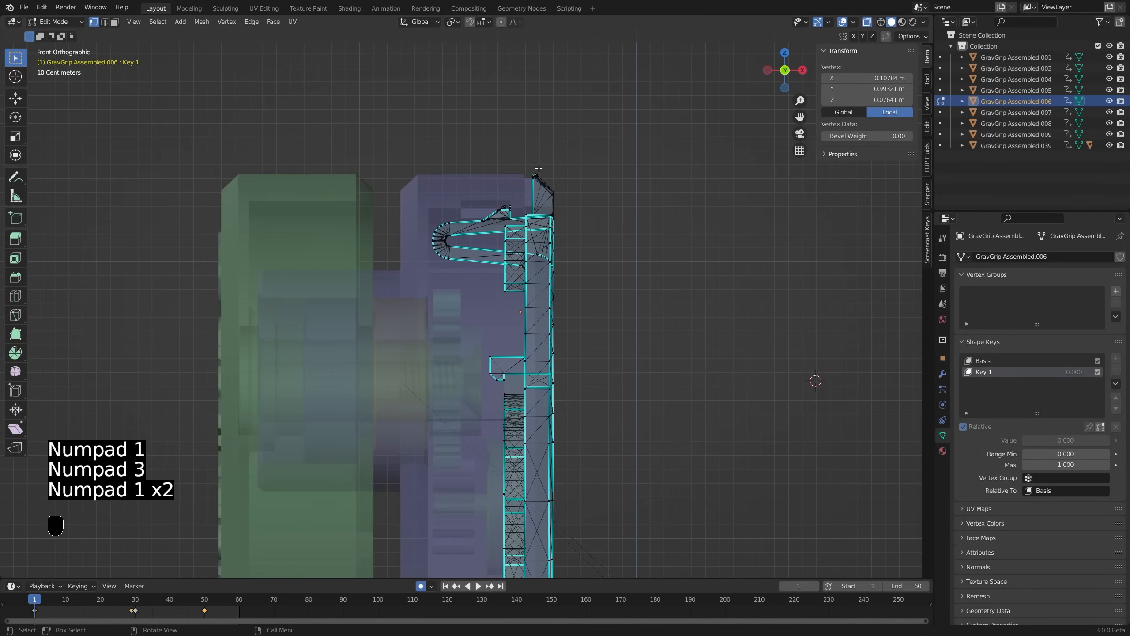
scroll(539, 168, up, 4)
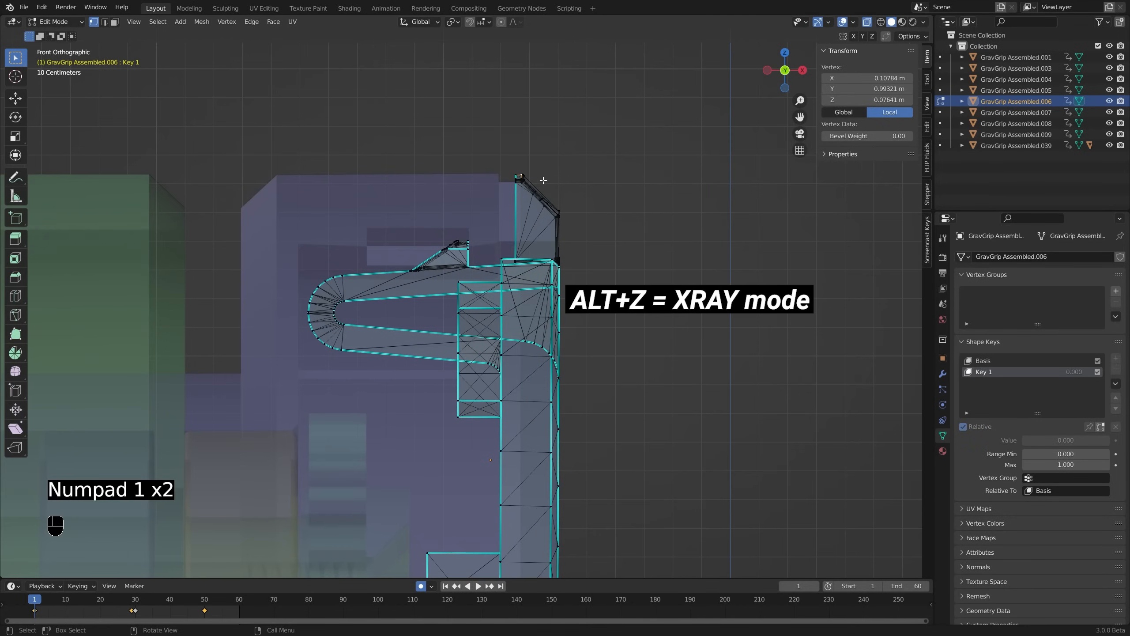
Snap the 3D cursor to the midpoint between two diagonally opposite inner vertices of the clip's bend
middle_drag(535, 175, 572, 171)
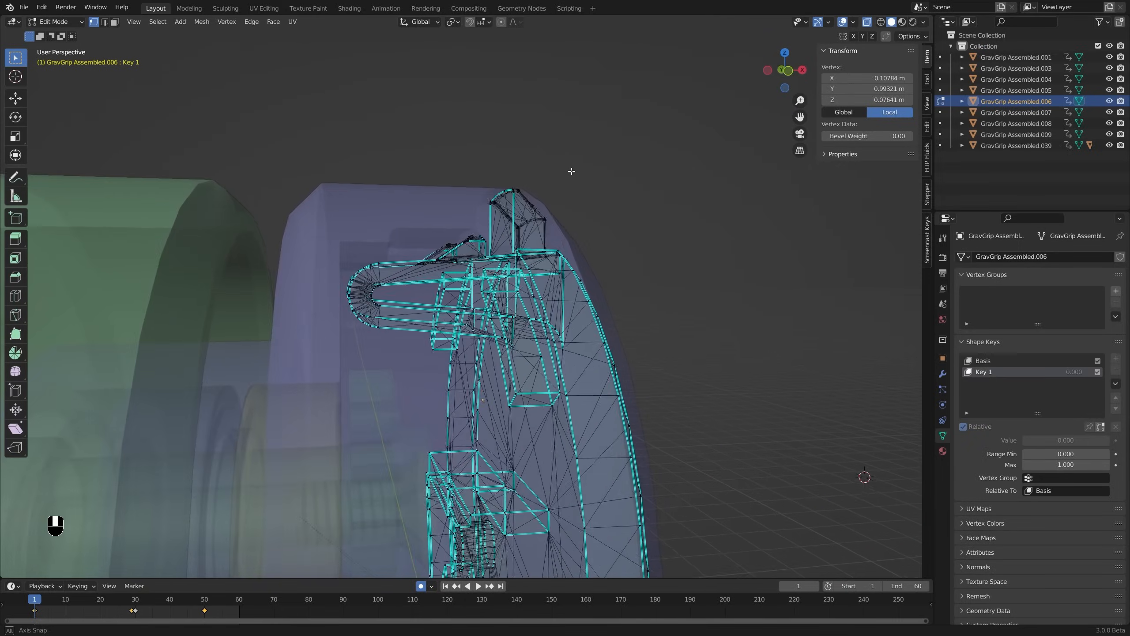
scroll(445, 243, up, 5)
click(355, 292)
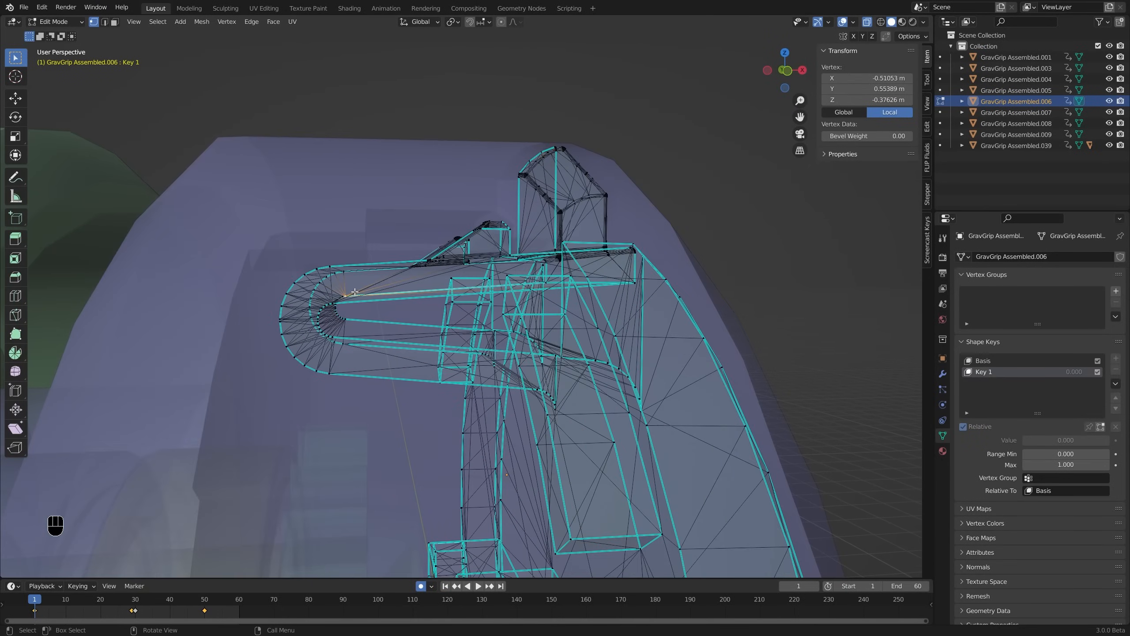
mouse_move(355, 291)
middle_down()
mouse_move(361, 283)
mouse_move(358, 298)
middle_up()
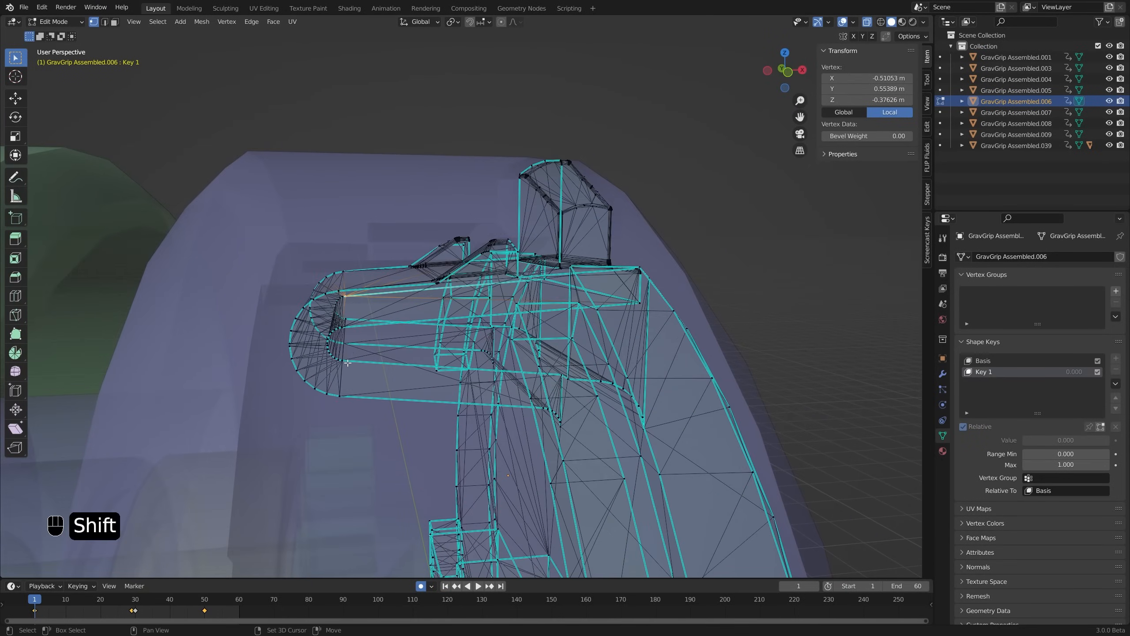
shift+click(348, 362)
middle_drag(347, 363, 346, 321)
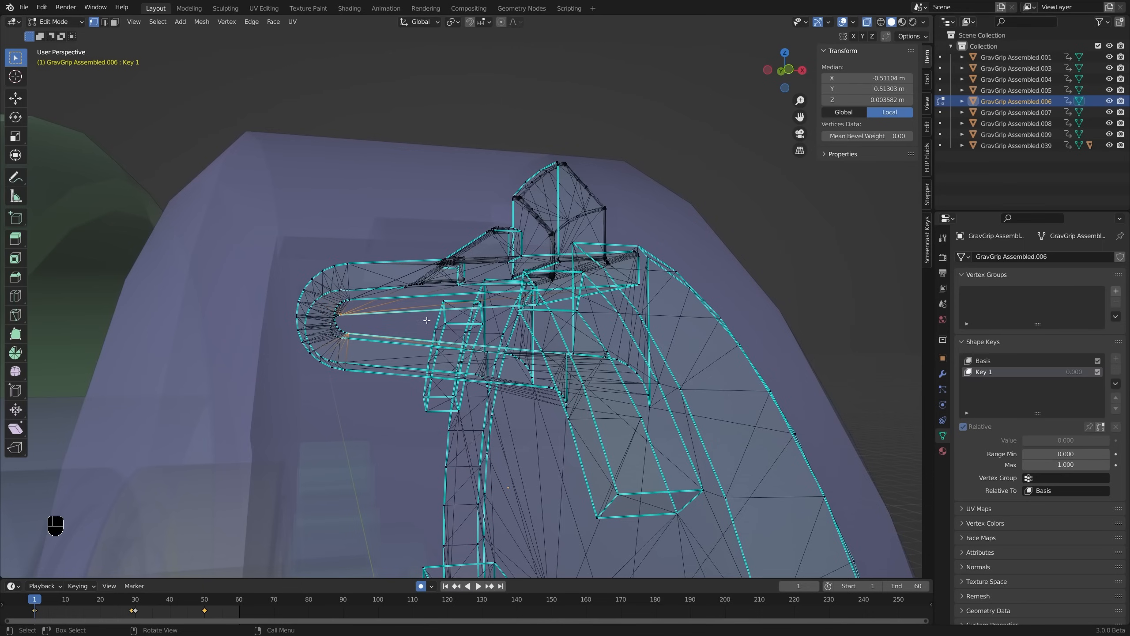
middle_drag(426, 320, 371, 343)
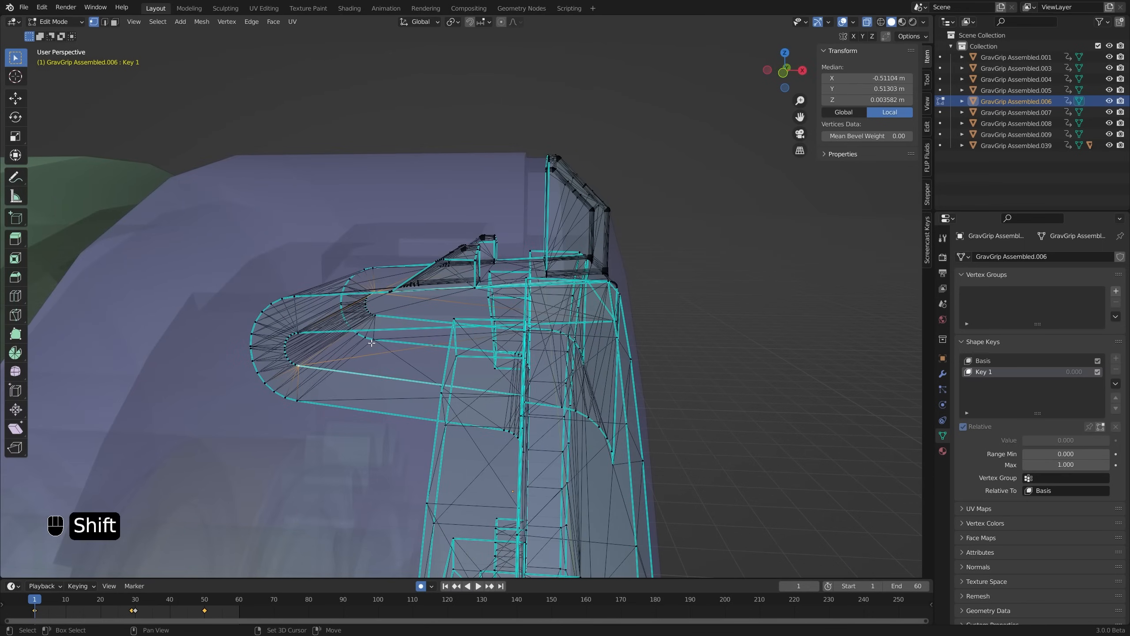
key(shift+s)
Select the clip tab's top vertices in front view and grow the selection along the clip's upper arm to the bend
middle_drag(376, 385, 396, 362)
key(KP_1)
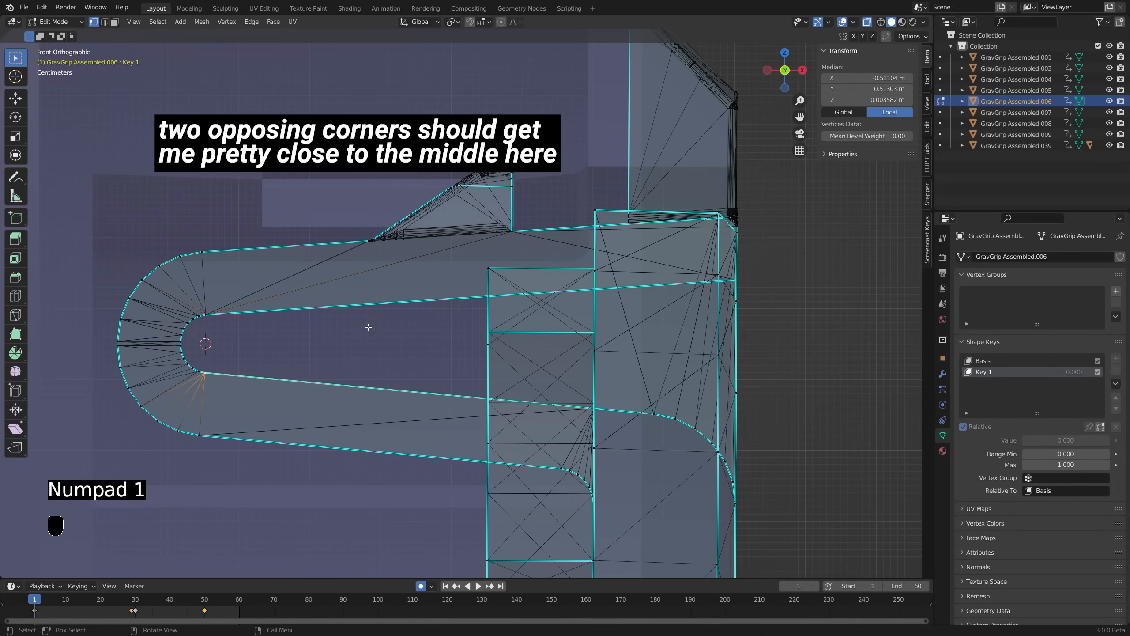
scroll(366, 323, down, 2)
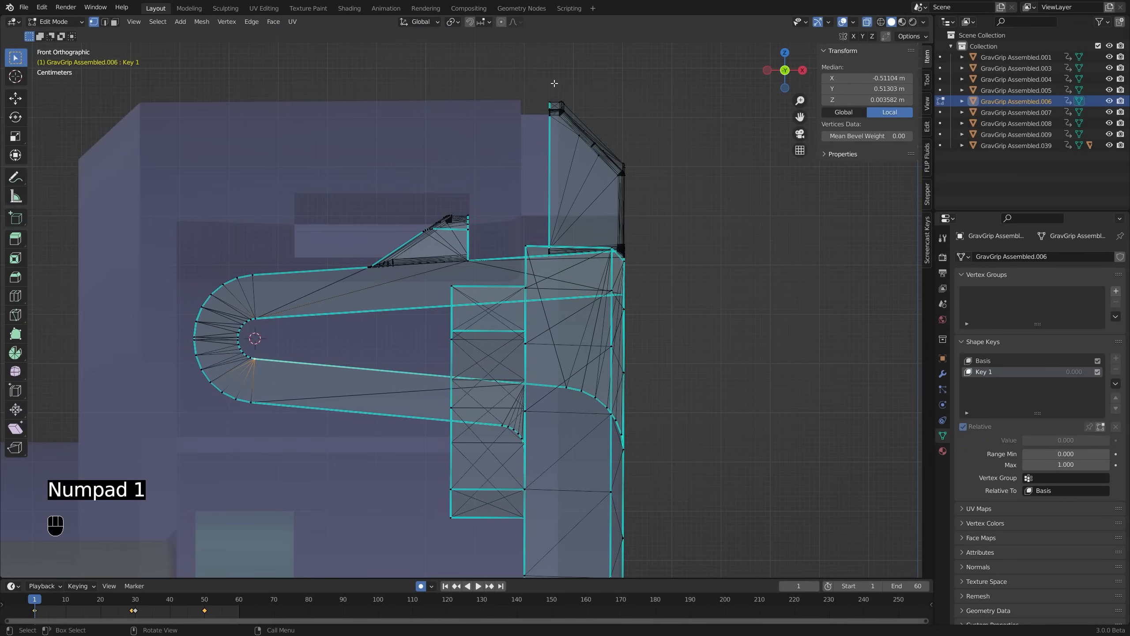
key(alt+a)
key(c)
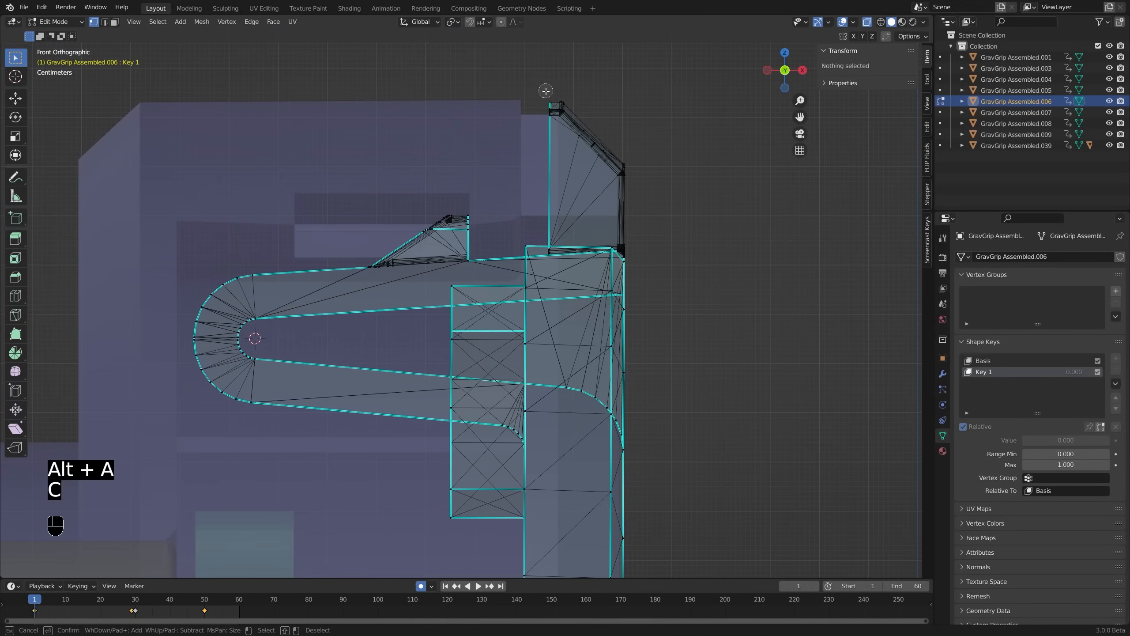
click(550, 96)
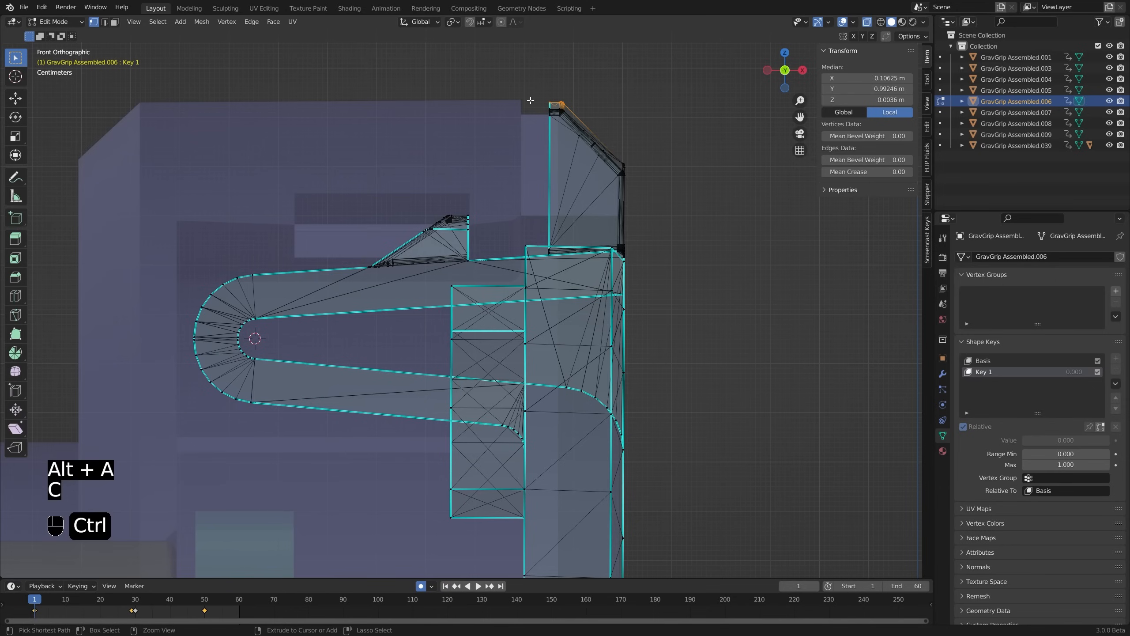
key(ctrl+KP_Add)
key(ctrl+KP_Add)
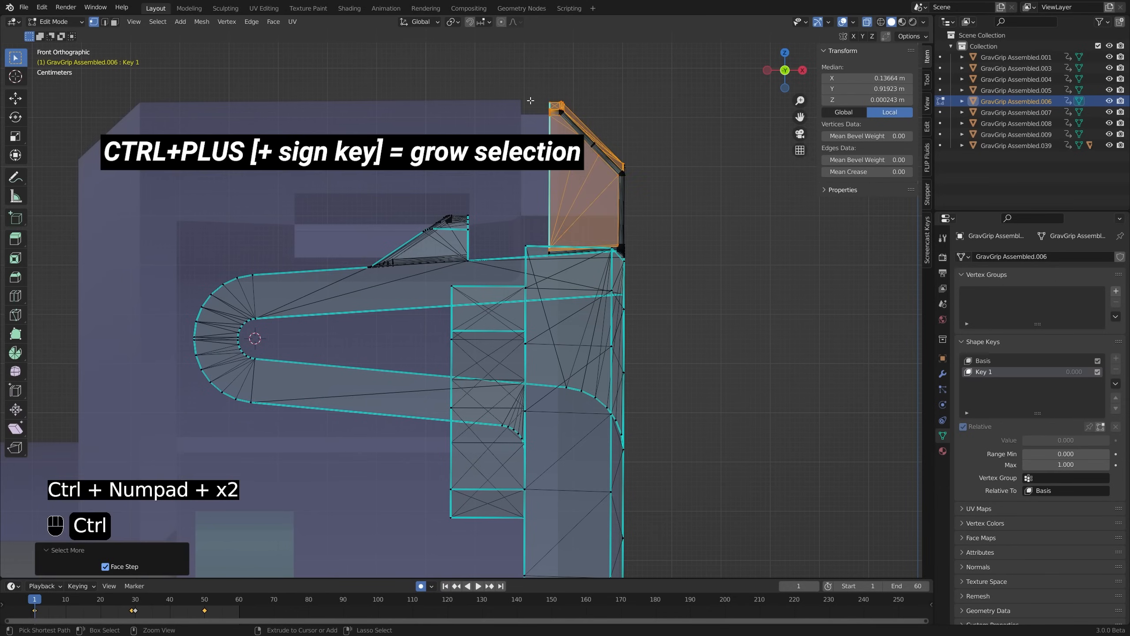
key(ctrl+KP_Add)
key(ctrl+KP_Add)
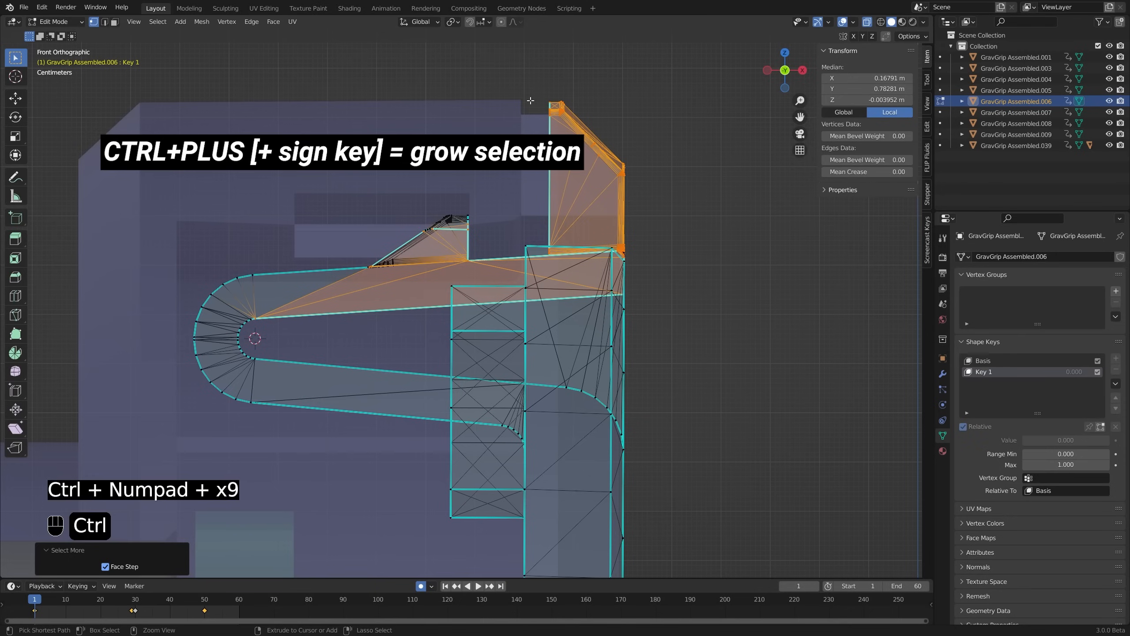
key(ctrl+KP_Add)
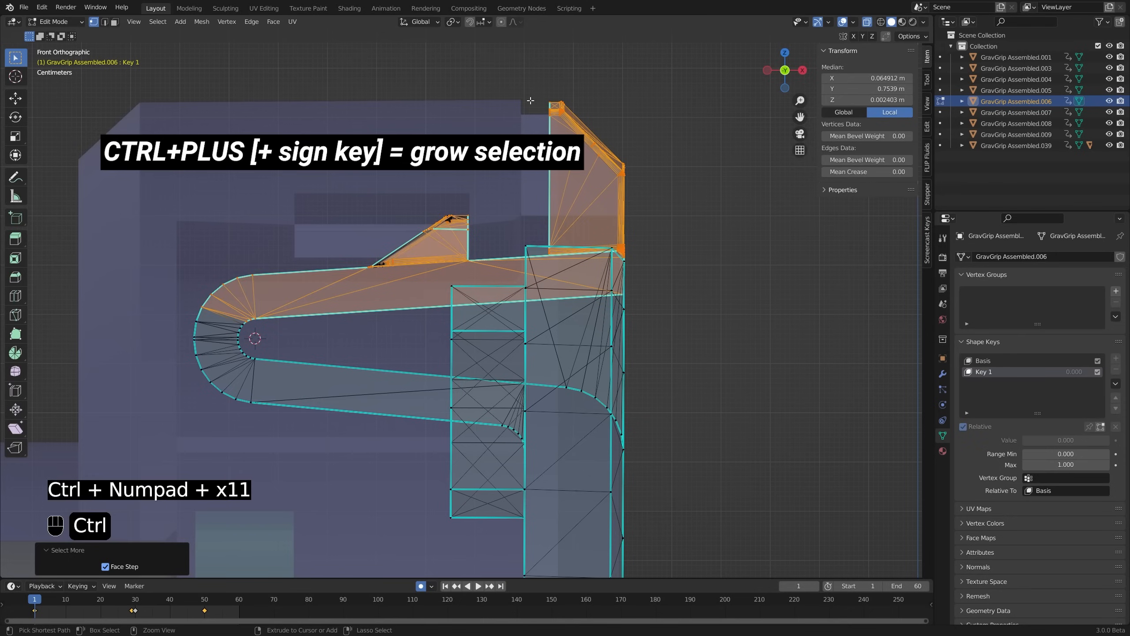
Add the missed vertices around the clip's catch to the selection and test it with a trial move upward
key(c)
right_click(399, 250)
middle_drag(399, 250, 434, 257)
key(KP_1)
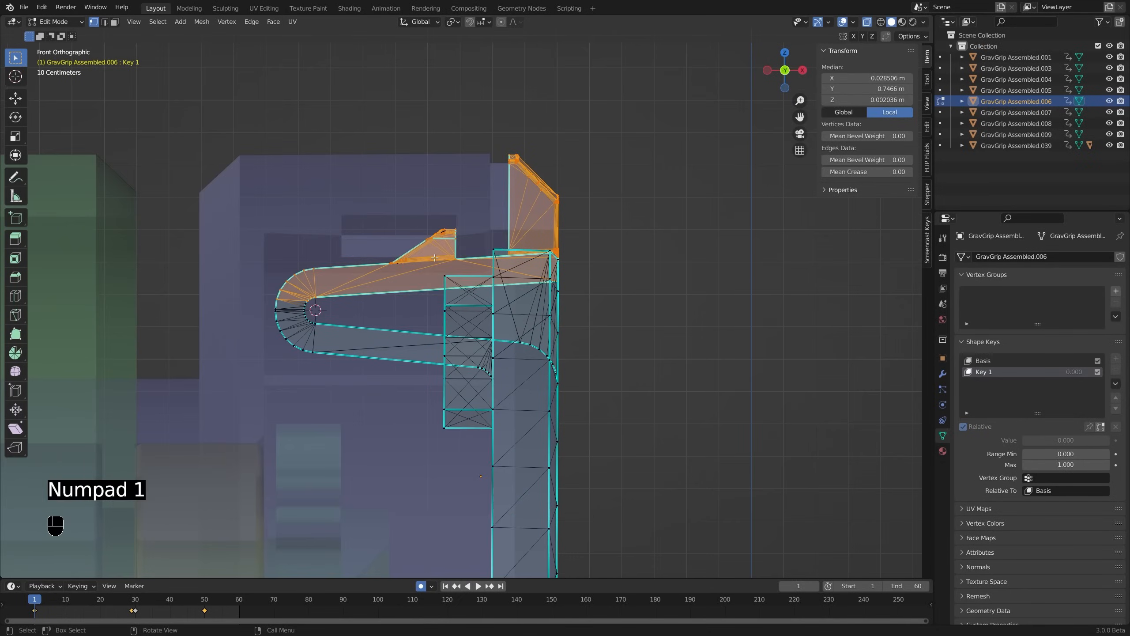
key(c)
mouse_move(441, 220)
mouse_down()
mouse_move(395, 235)
mouse_move(434, 229)
mouse_up()
right_click(436, 232)
key(g)
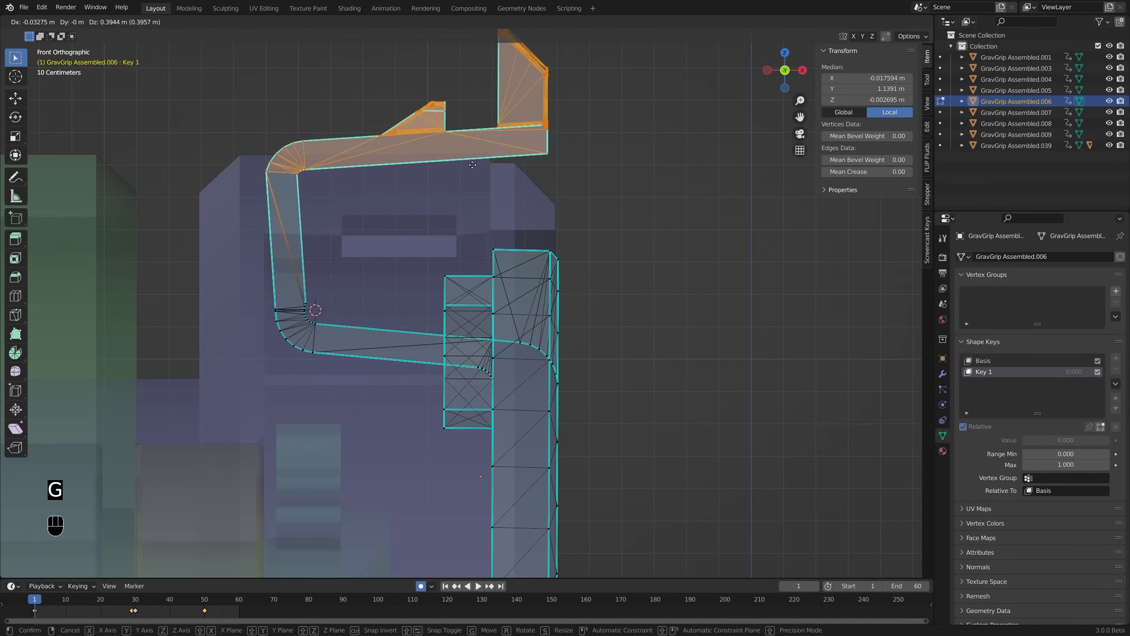
right_click(493, 196)
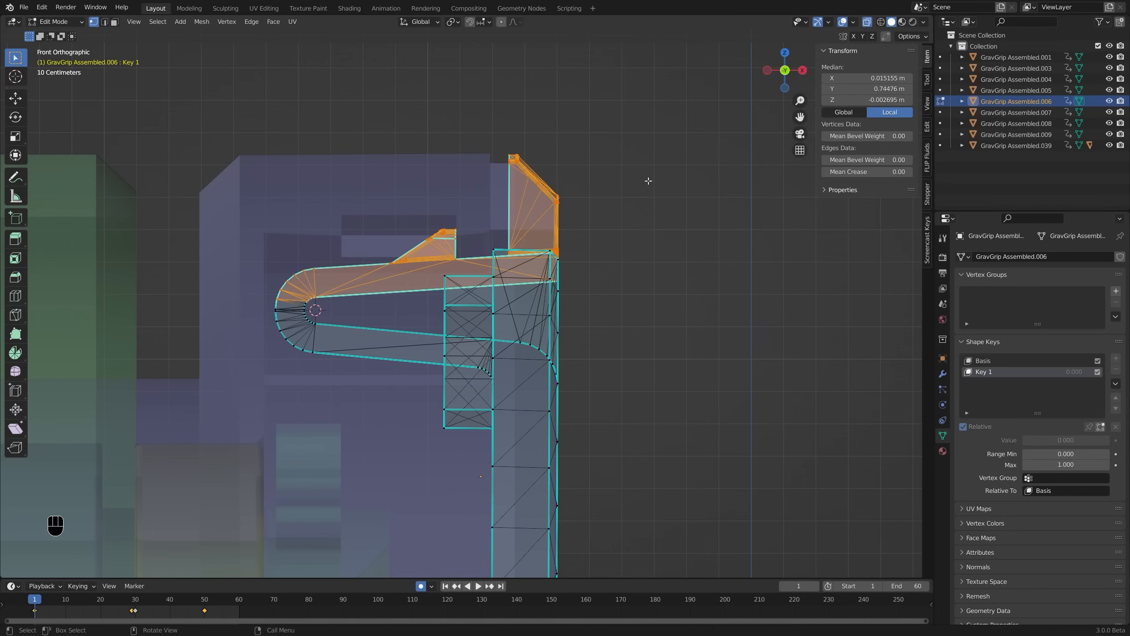
Enable smooth, connected-only proportional editing, set the pivot point to the 3D cursor, and test it with trial rotations
click(513, 22)
key(r)
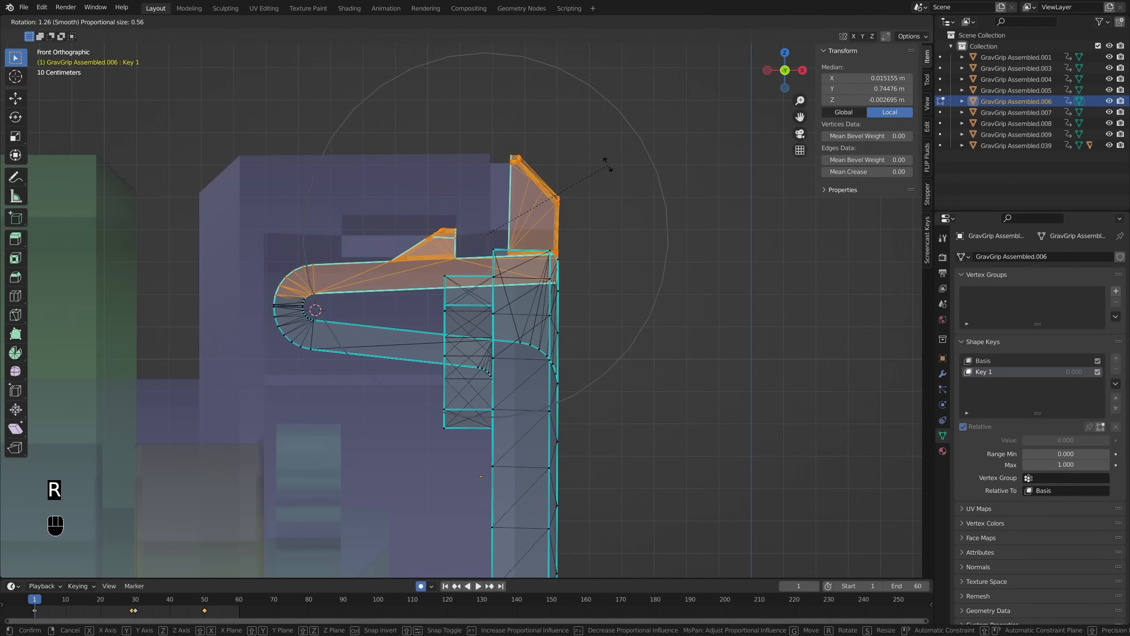
right_click(592, 154)
key(period)
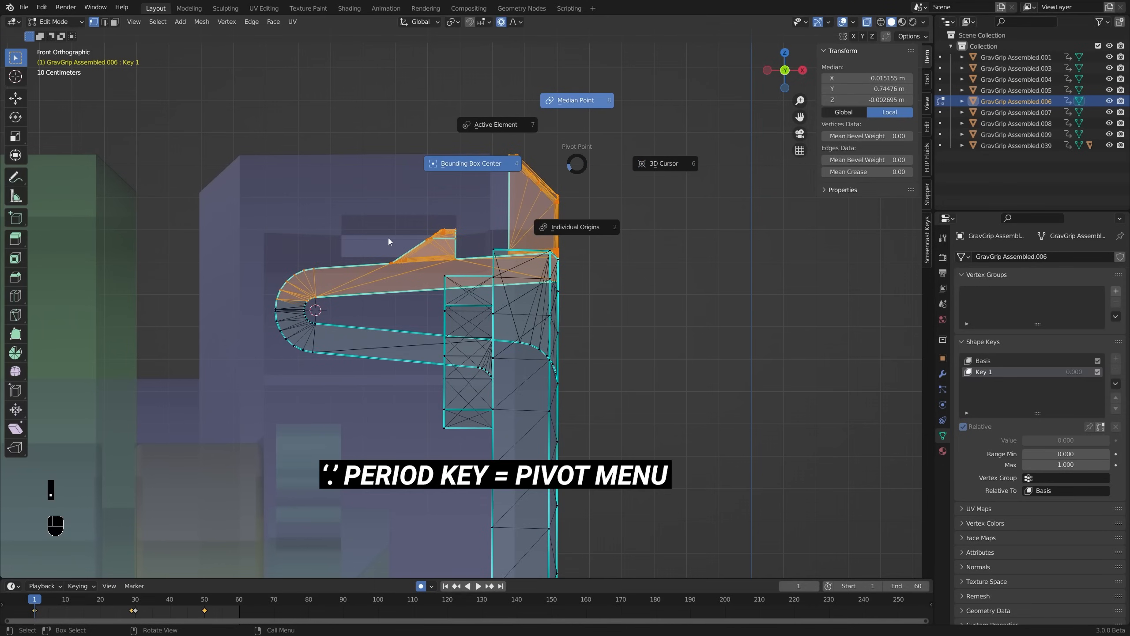
click(667, 165)
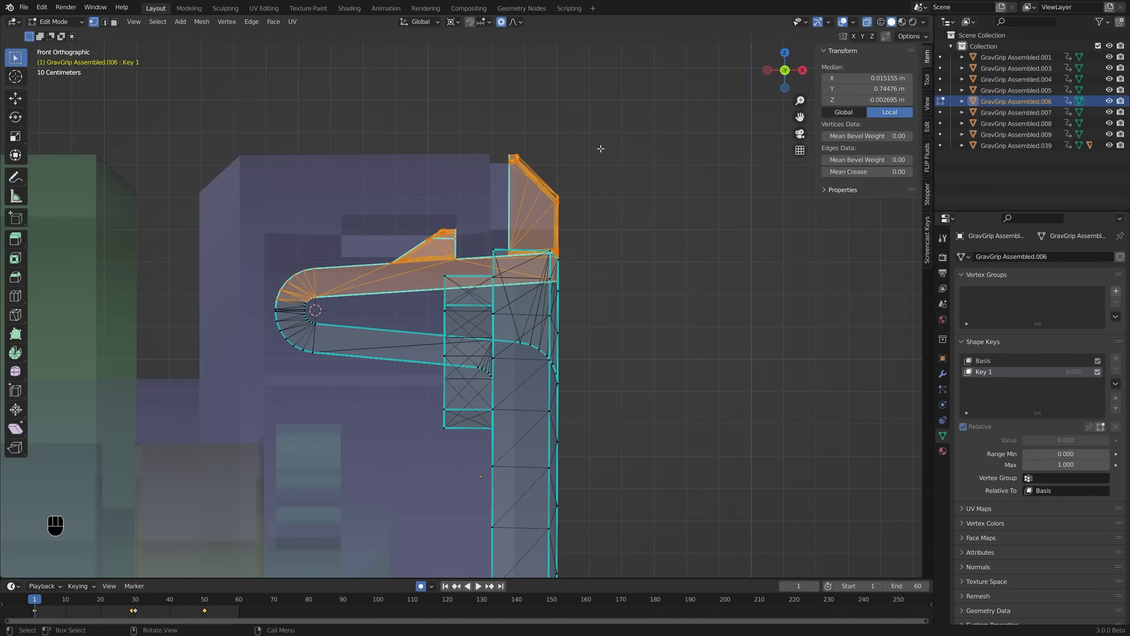
key(r)
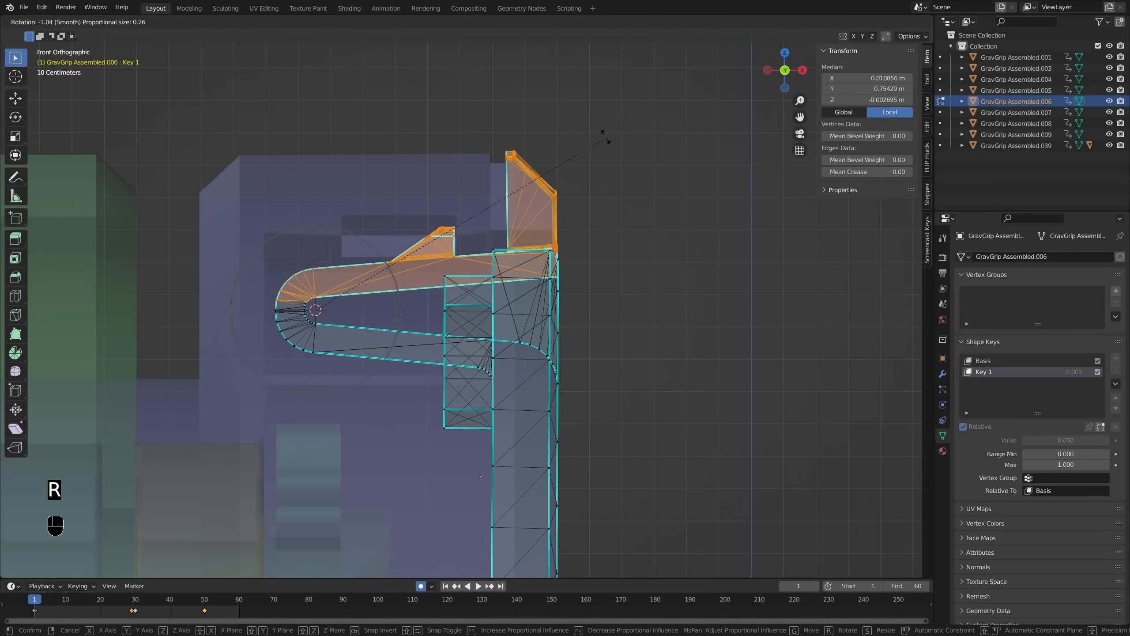
right_click(550, 173)
Rotate the selected clip arm 9.56° about the 3D cursor in front view, with a proportional size of 0.263
scroll(480, 228, up, 4)
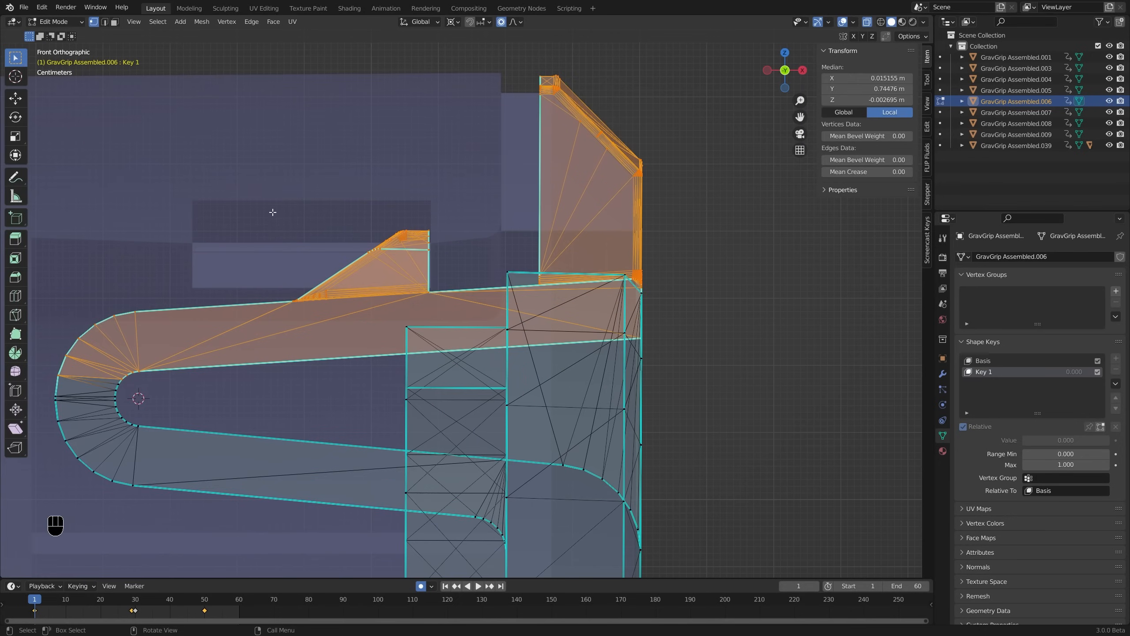
scroll(621, 174, down, 2)
key(r)
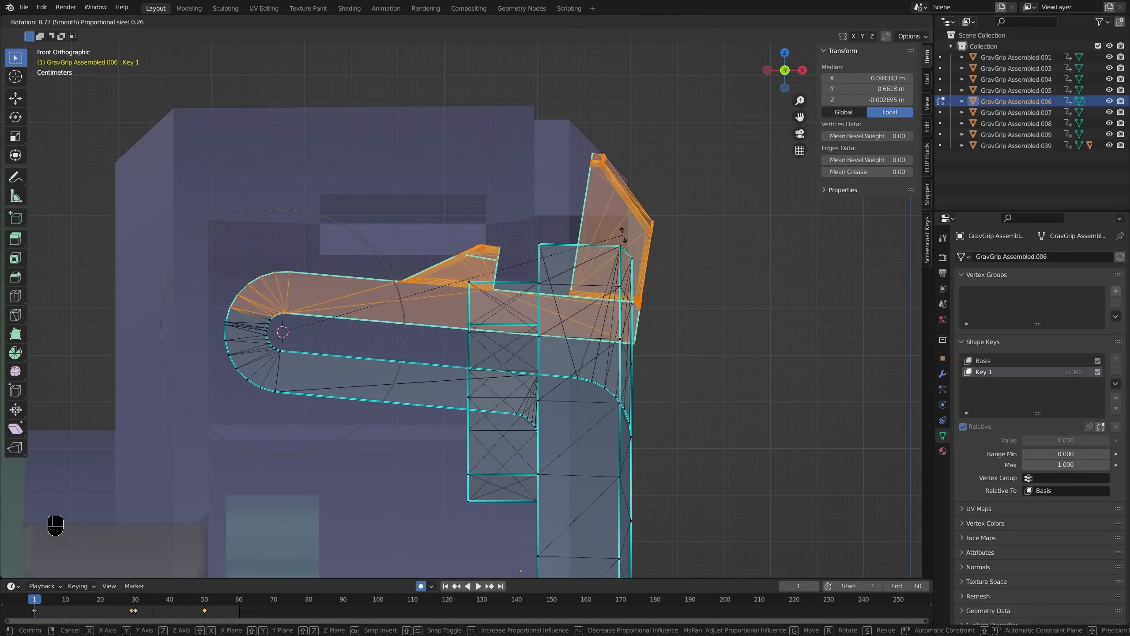
click(626, 239)
scroll(605, 249, down, 2)
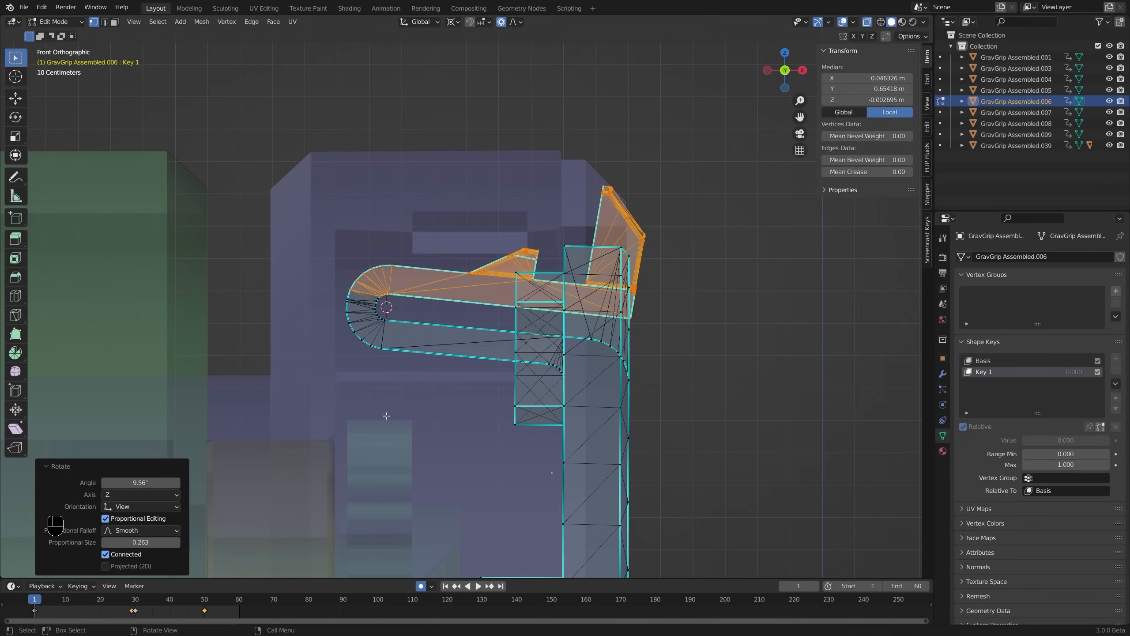
Return the cover plate to object mode, keep the Key 1 shape key at 0, and turn off X-ray
key(Tab)
mouse_move(1044, 439)
mouse_down()
mouse_move(1077, 438)
mouse_move(1024, 439)
mouse_up()
middle_drag(703, 340, 543, 346)
scroll(586, 349, down, 8)
key(alt+z)
key(Tab)
scroll(442, 365, down, 2)
key(Tab)
scroll(577, 394, down, 2)
Select all the parts and show all their animation curves in a Graph Editor area above the viewport
key(a)
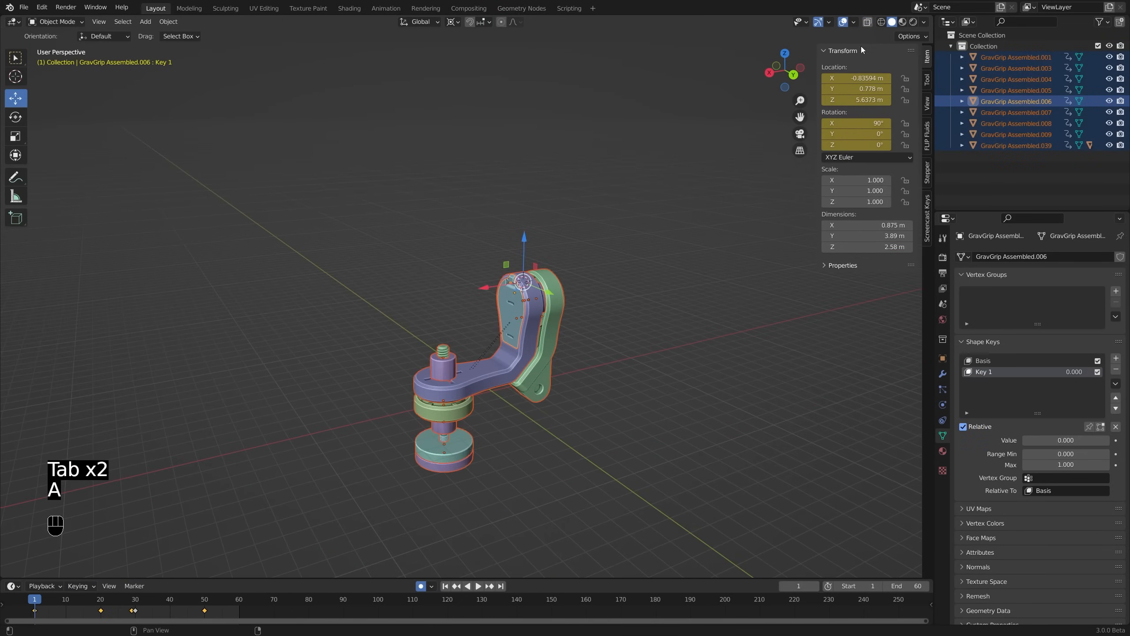
drag(931, 30, 910, 226)
click(14, 21)
click(160, 75)
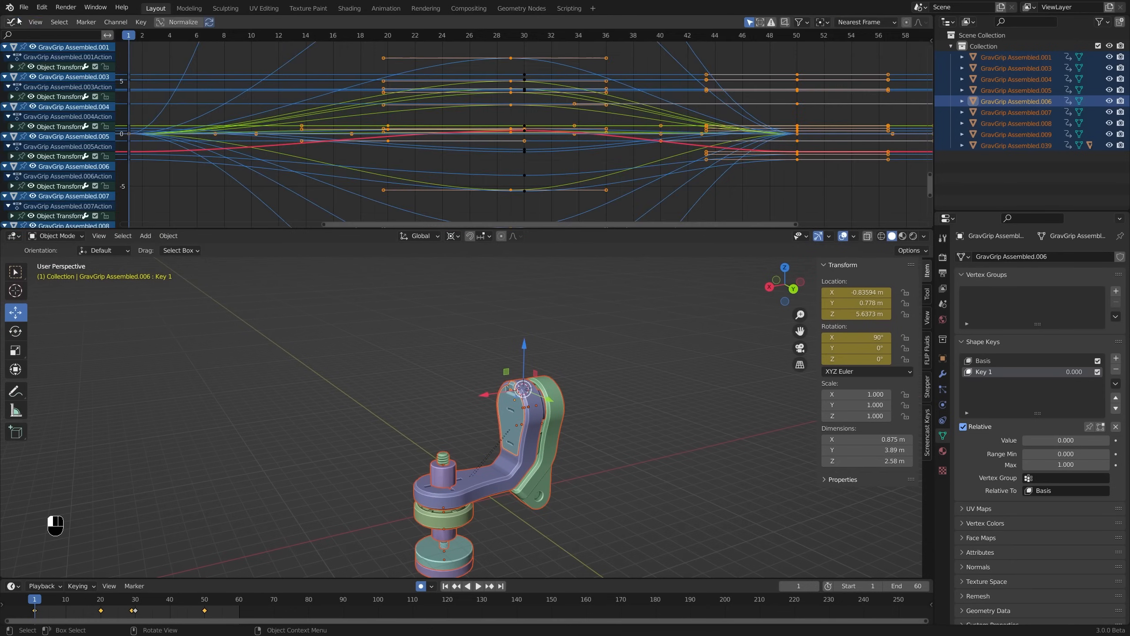
key(a)
key(Home)
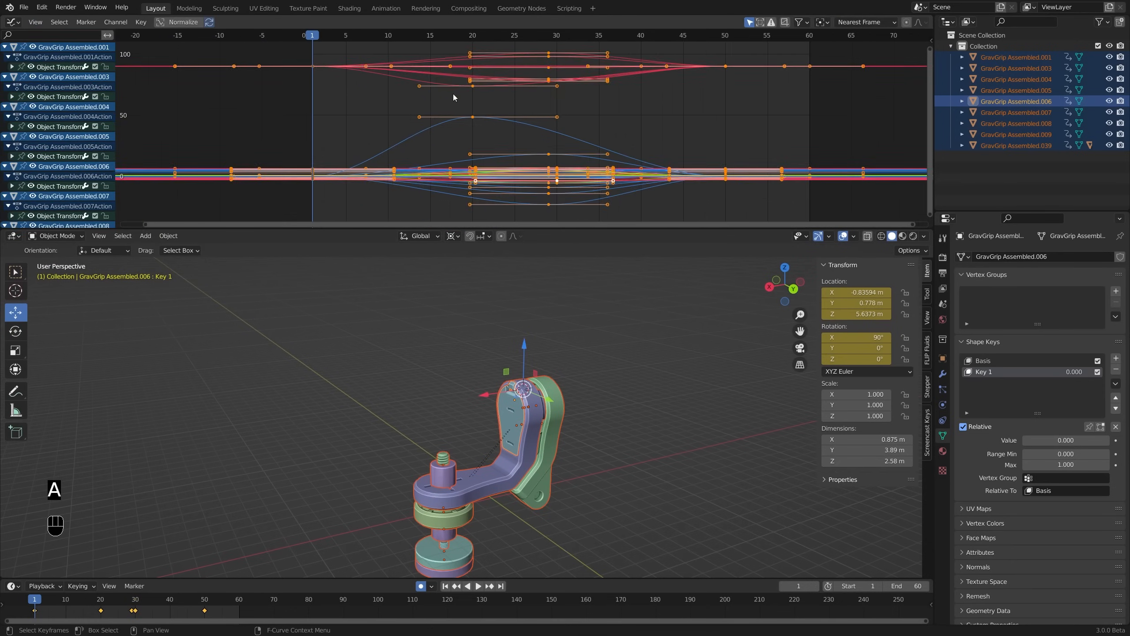
Normalize the animation curves and fit them in the graph
click(173, 25)
key(a)
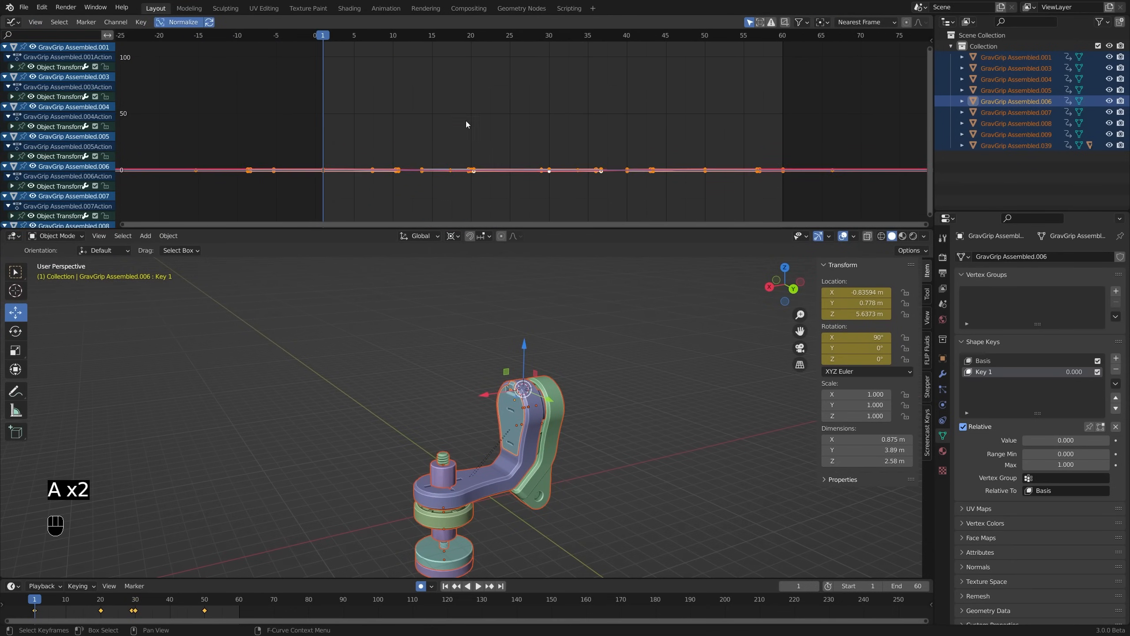
key(Home)
key(alt+a)
scroll(465, 120, down, 3)
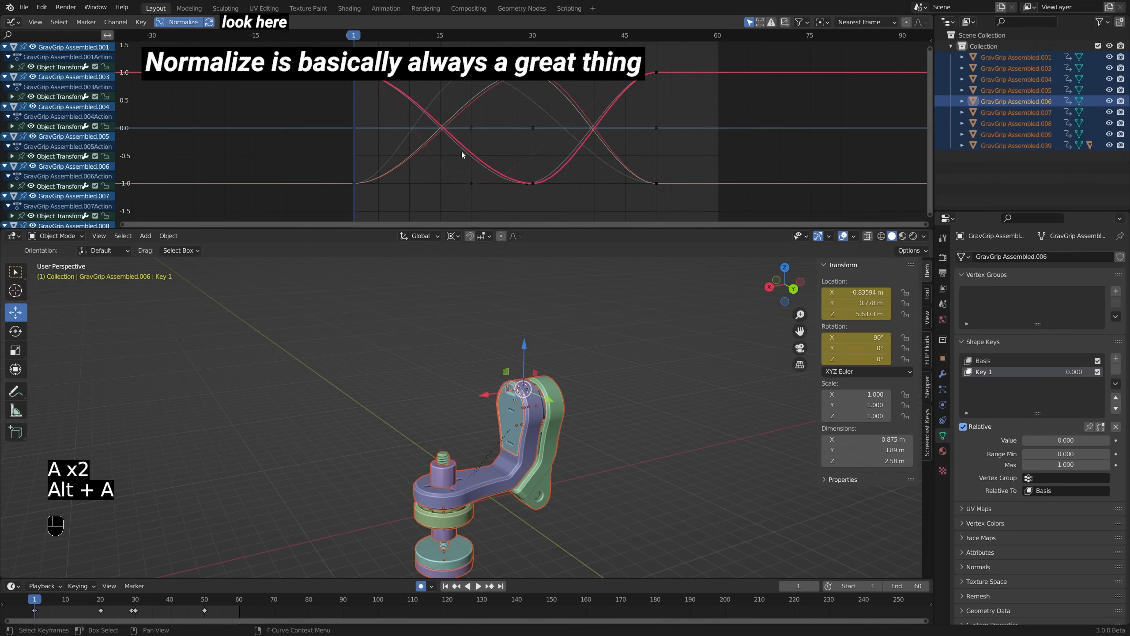
Set the animation's end frame to 120
middle_drag(507, 322, 515, 317)
key(a)
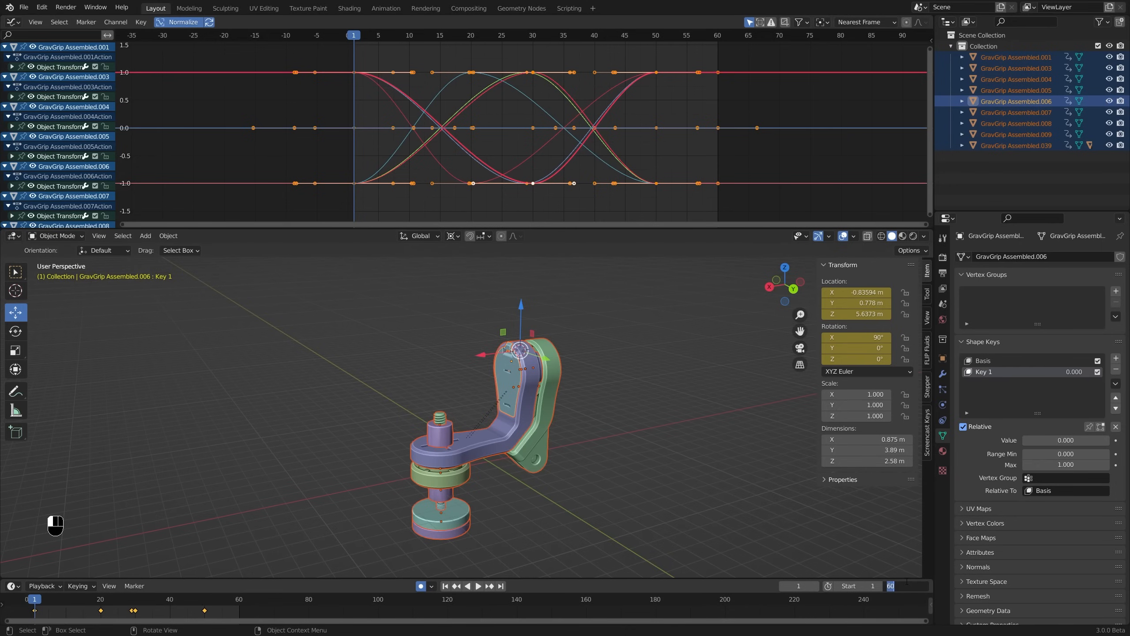
text(0)
key(Return)
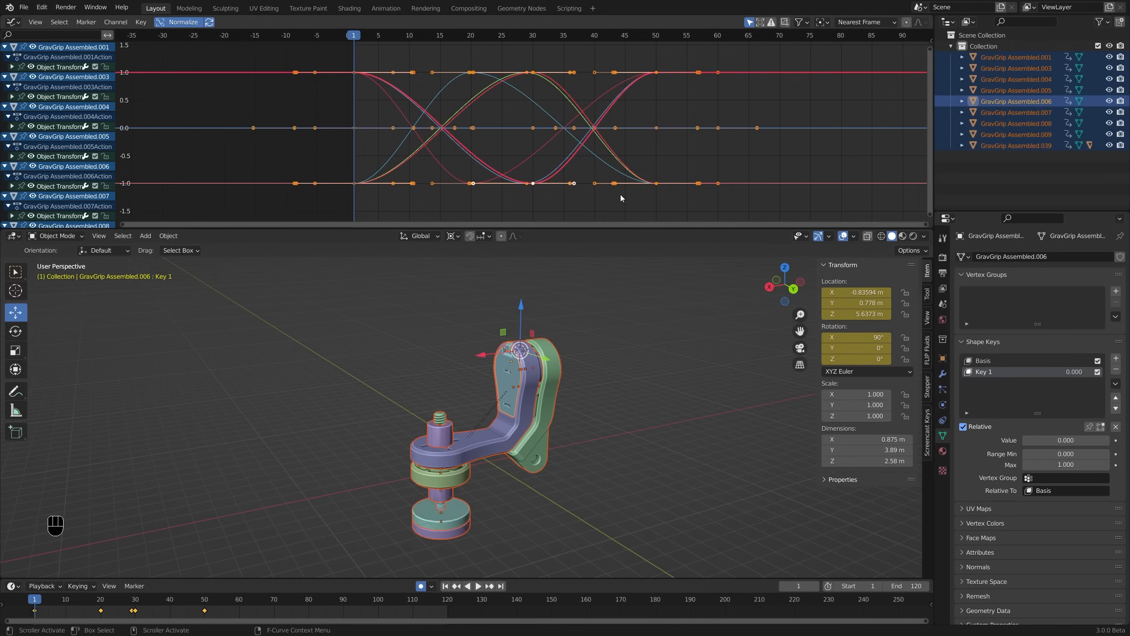
Move all keyframes along the time axis only, so that the first one lands at about frame 33
scroll(565, 136, down, 1)
shift+middle_drag(606, 144, 512, 131)
scroll(565, 136, down, 2)
key(a)
scroll(568, 134, down, 1)
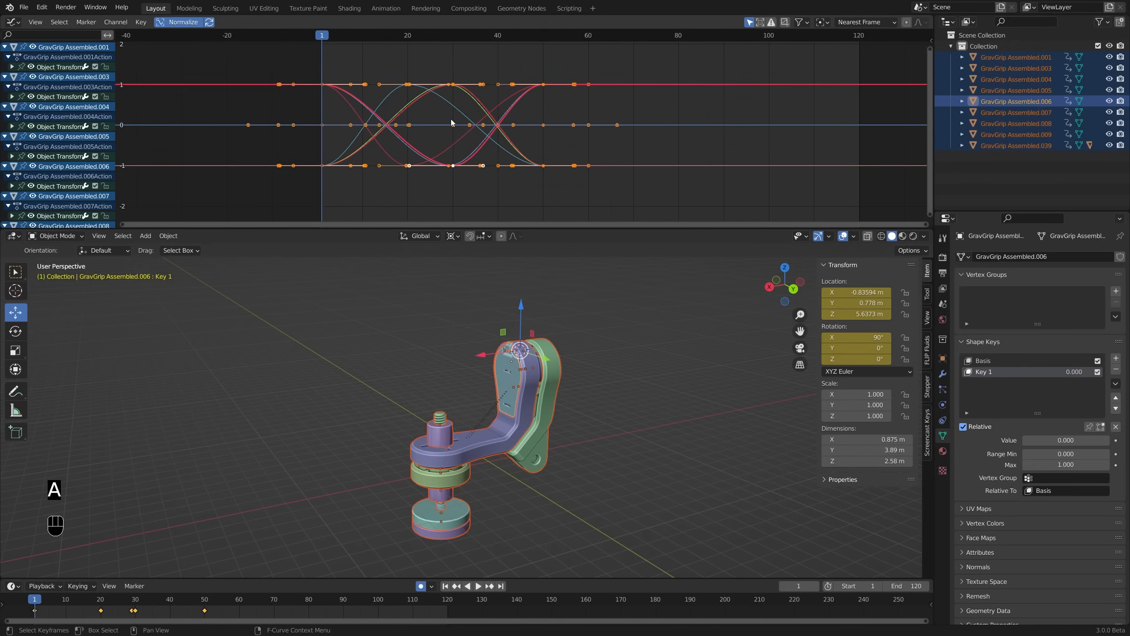
key(g)
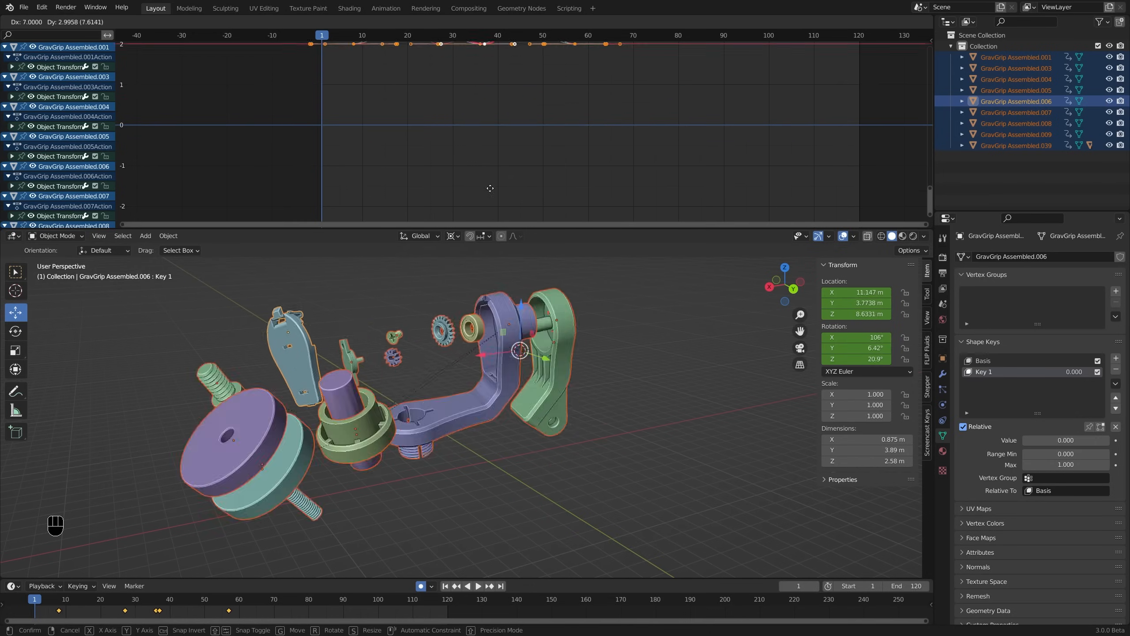
right_click(533, 50)
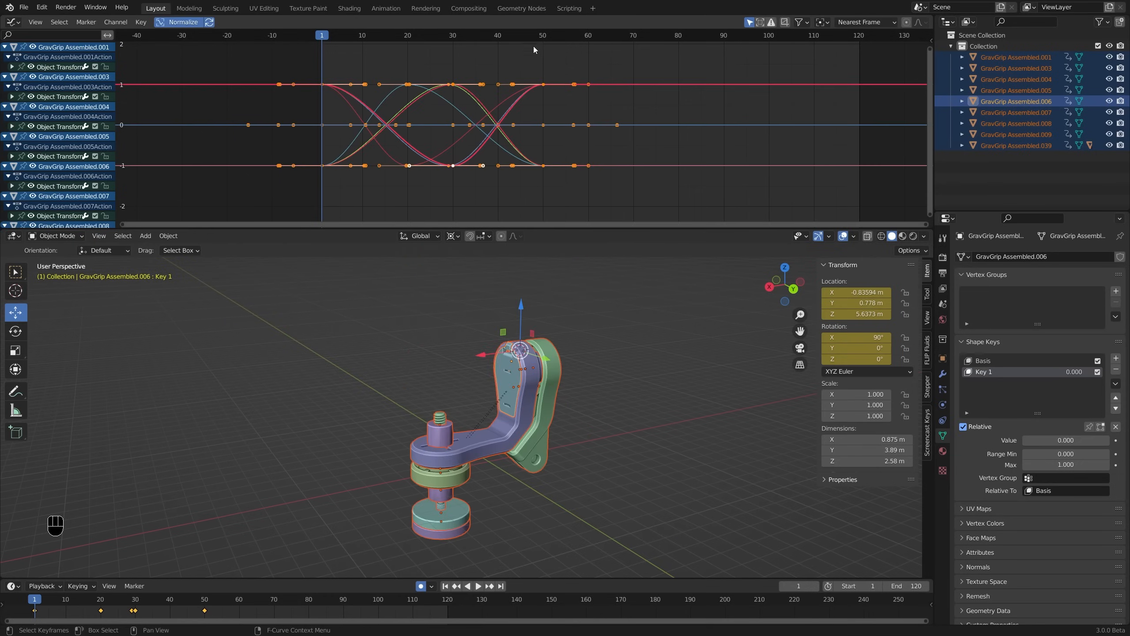
key(g)
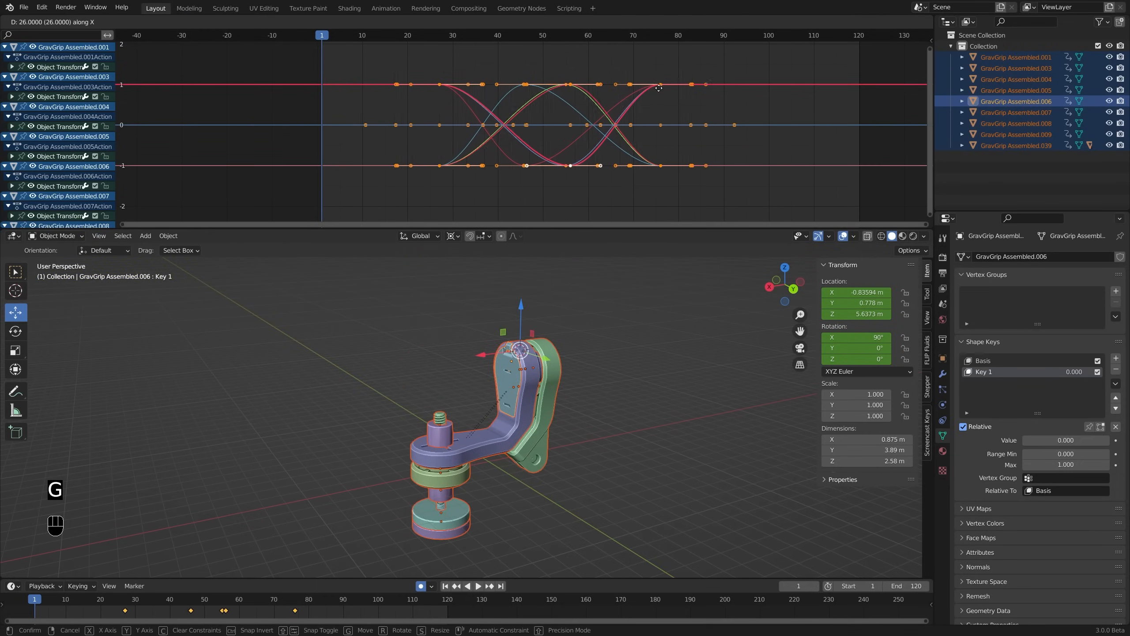
click(683, 97)
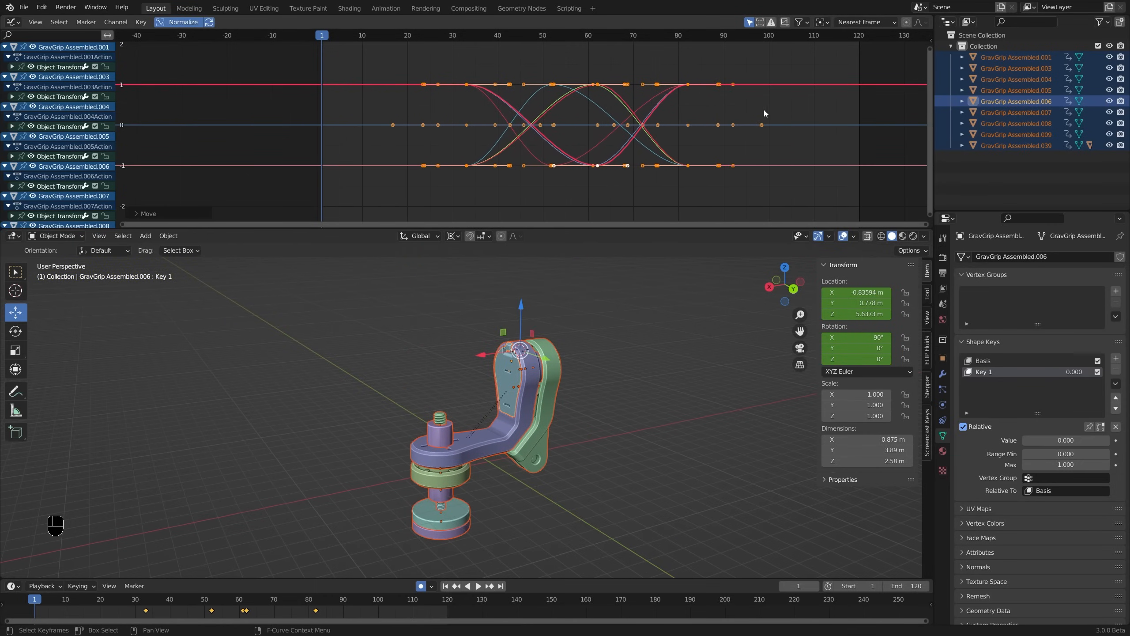
Stretch all keyframes in time to span about frames 25 to 90, and play back the animation
key(s)
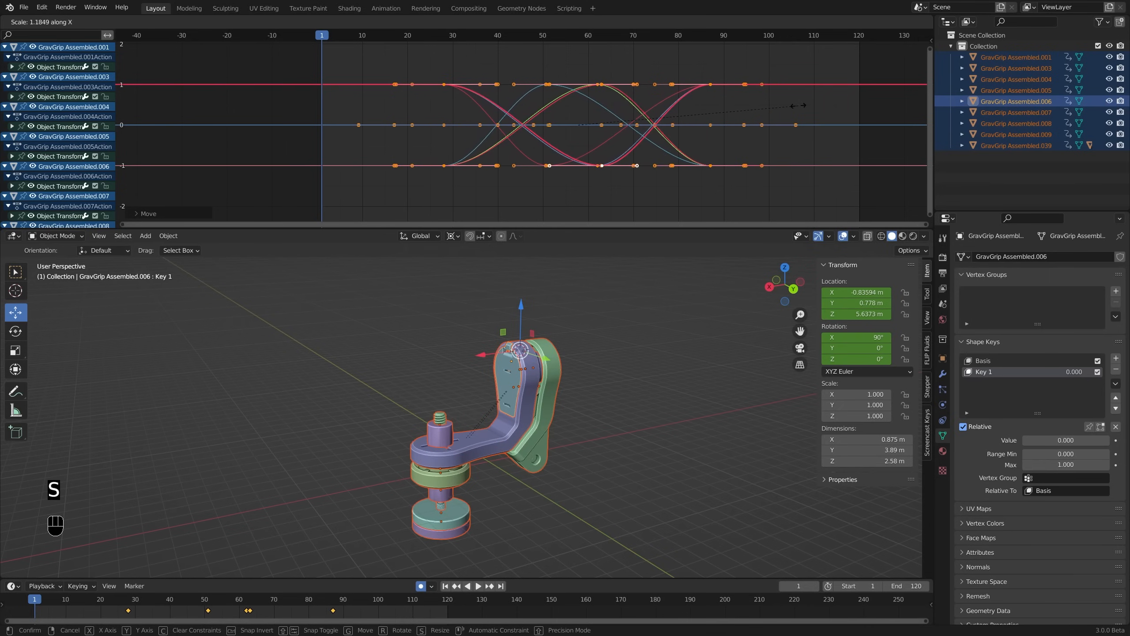
click(538, 123)
key(space)
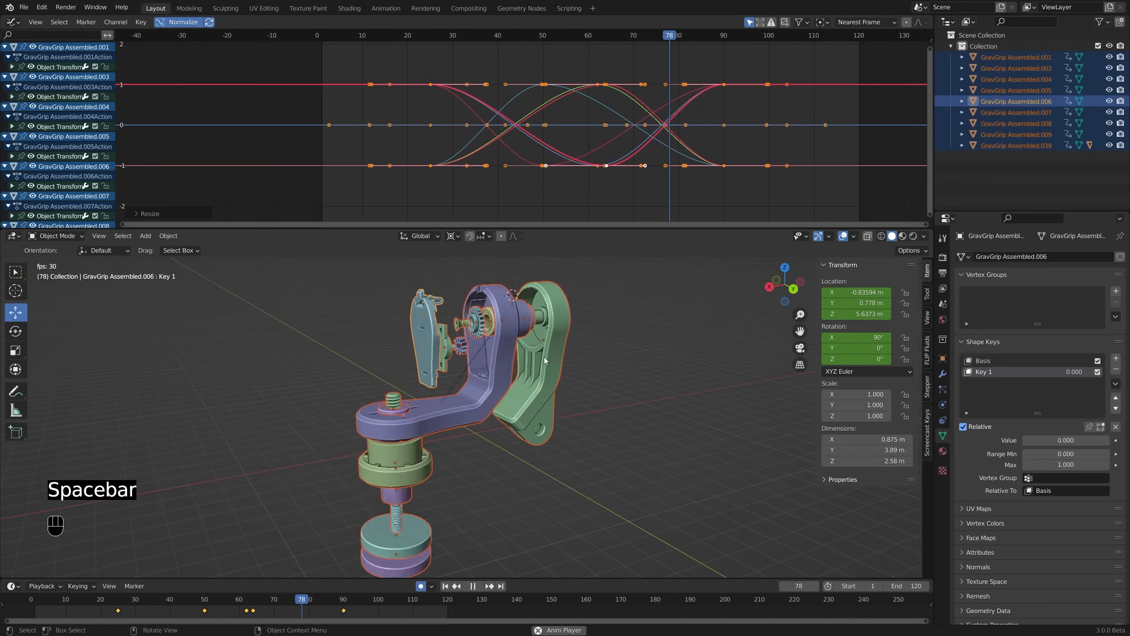
scroll(493, 332, up, 5)
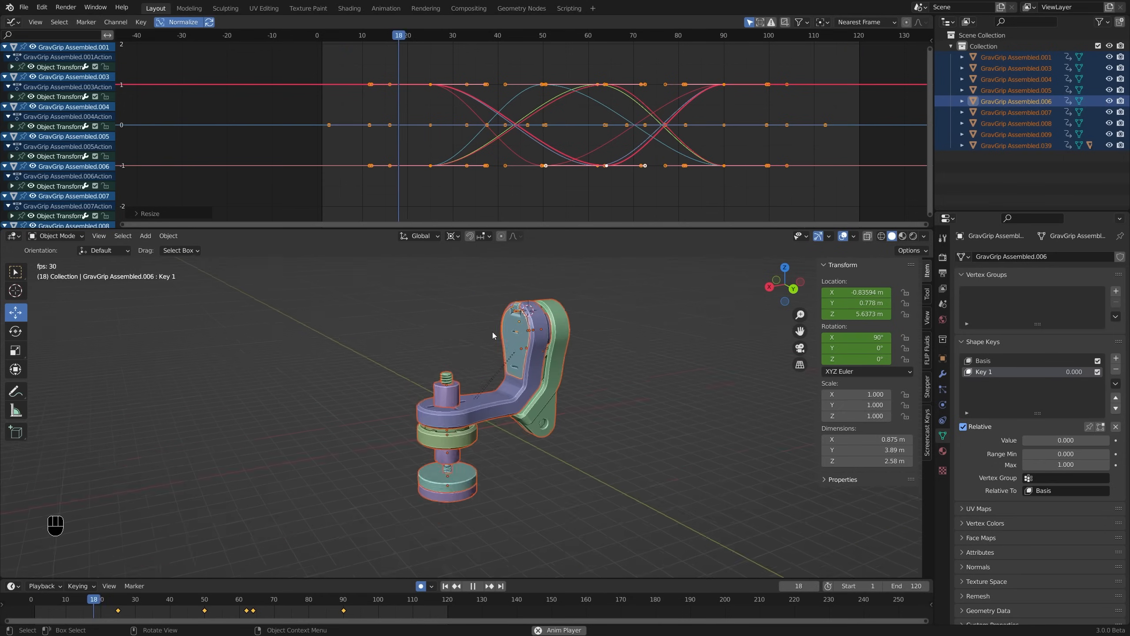
Select the cover plate and keyframe its Key 1 shape key value at 1.000 on frame 25
click(310, 350)
key(space)
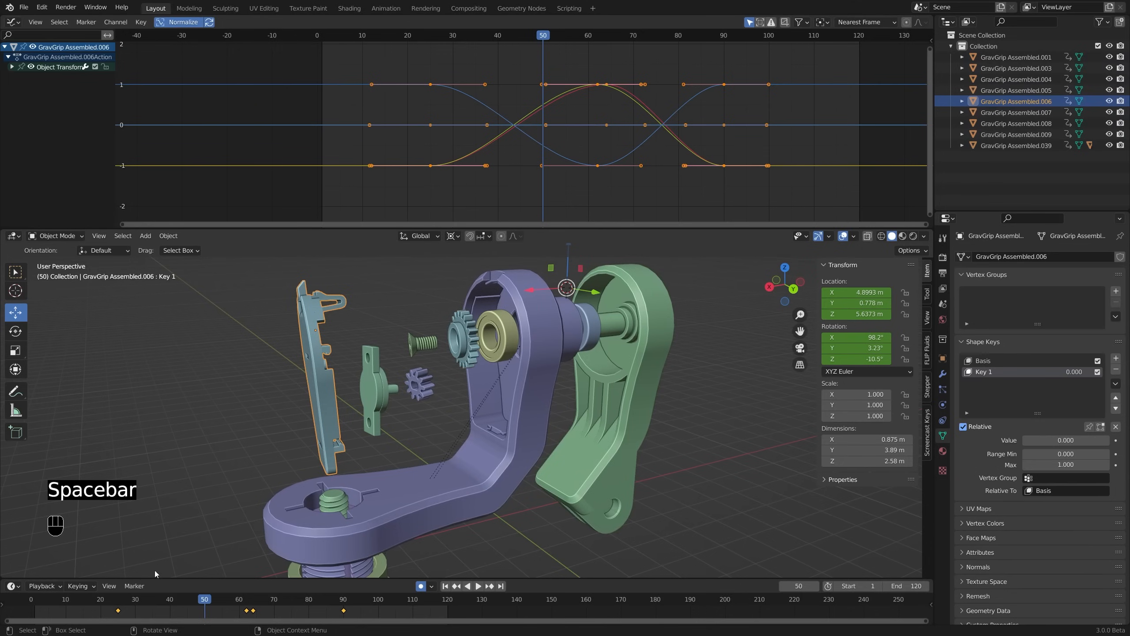
drag(55, 601, 119, 602)
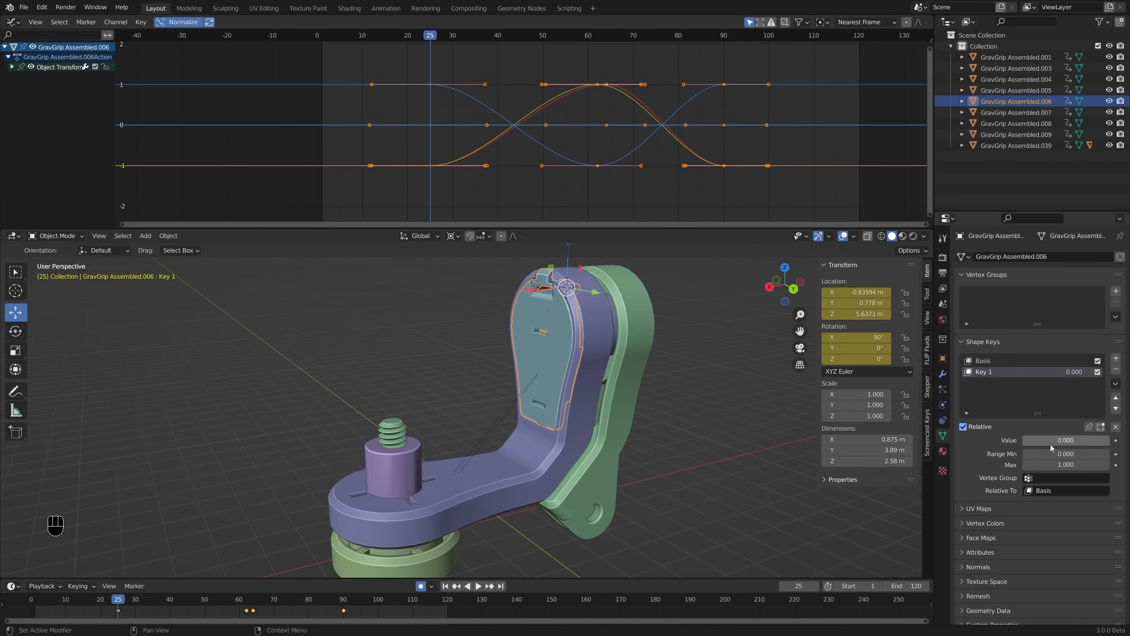
drag(1051, 444, 1111, 439)
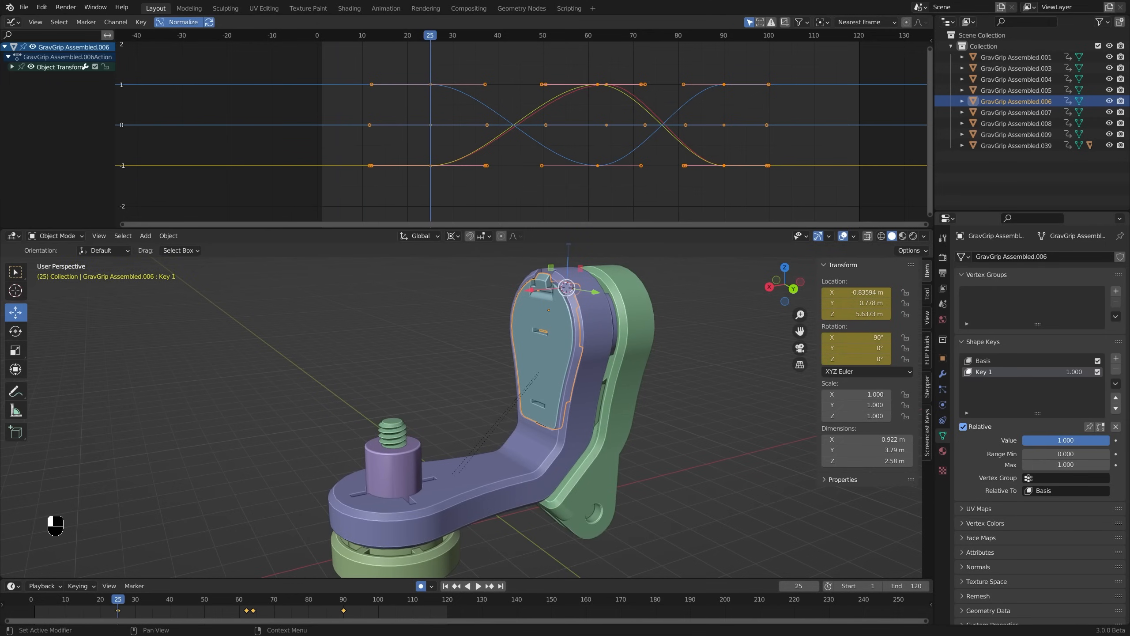
click(1115, 441)
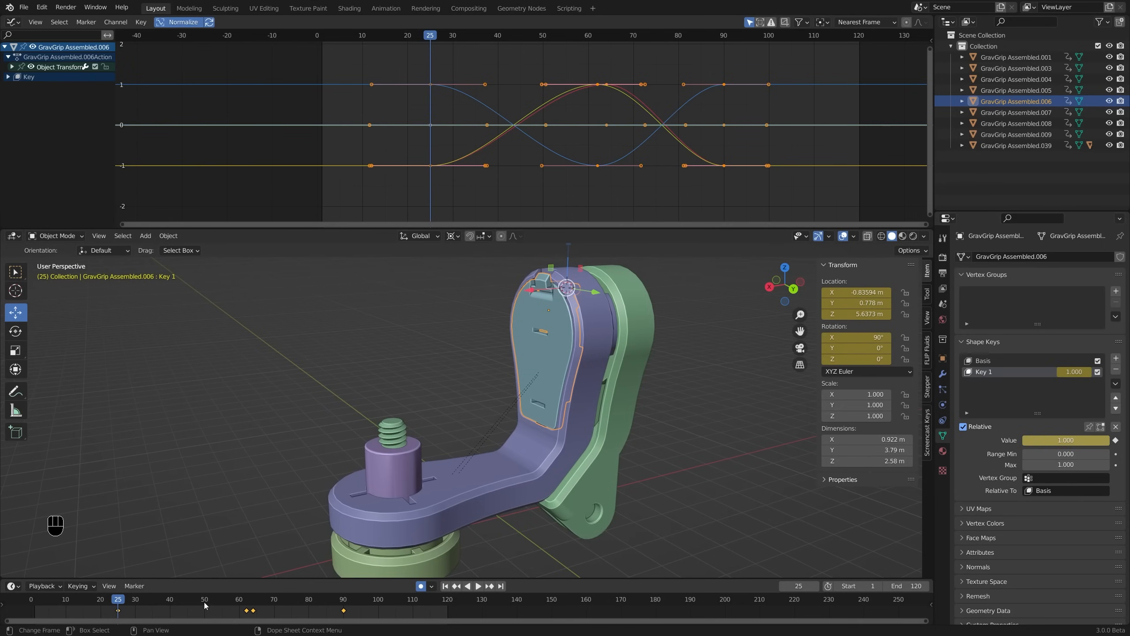
Keyframe the cover plate's Key 1 shape key value at 0.000 on frame 11
drag(120, 602, 114, 603)
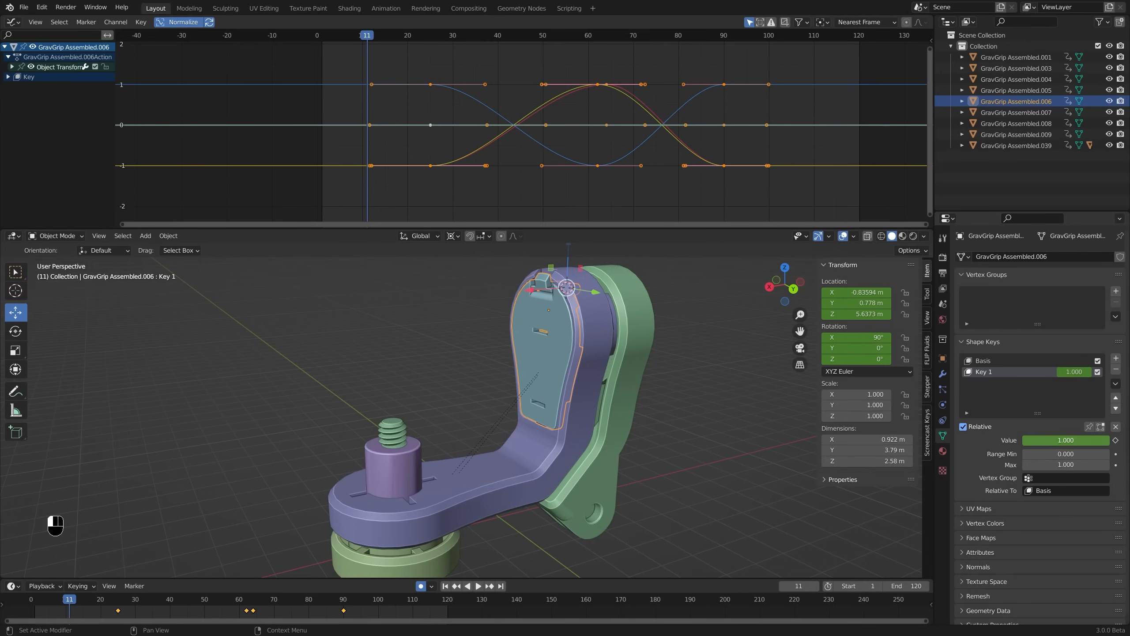
drag(1085, 440, 1023, 439)
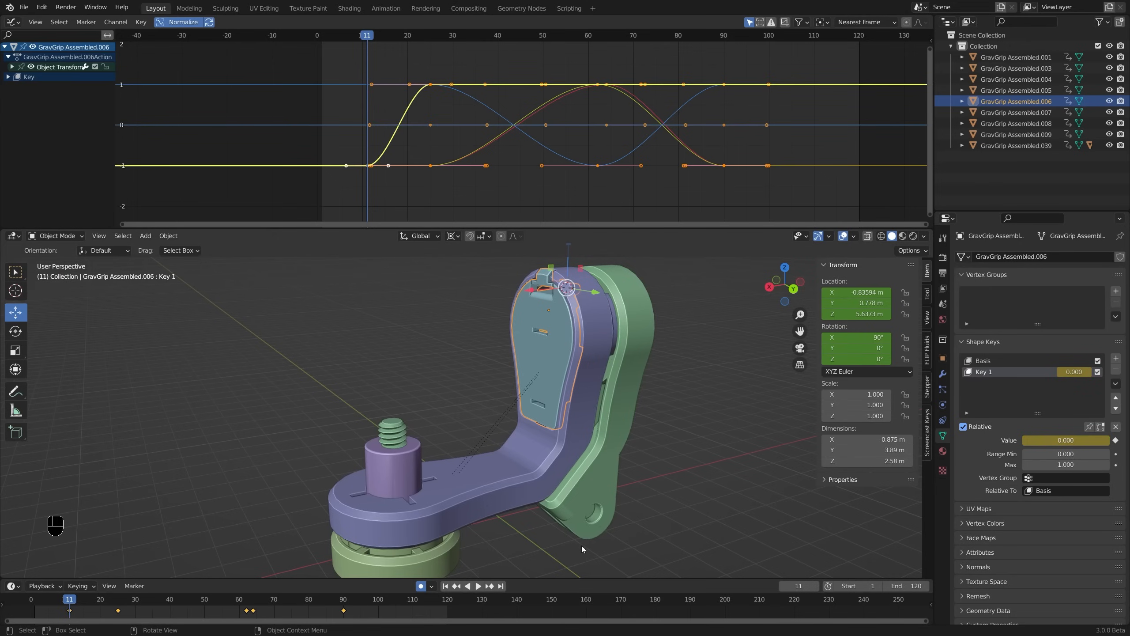
click(432, 587)
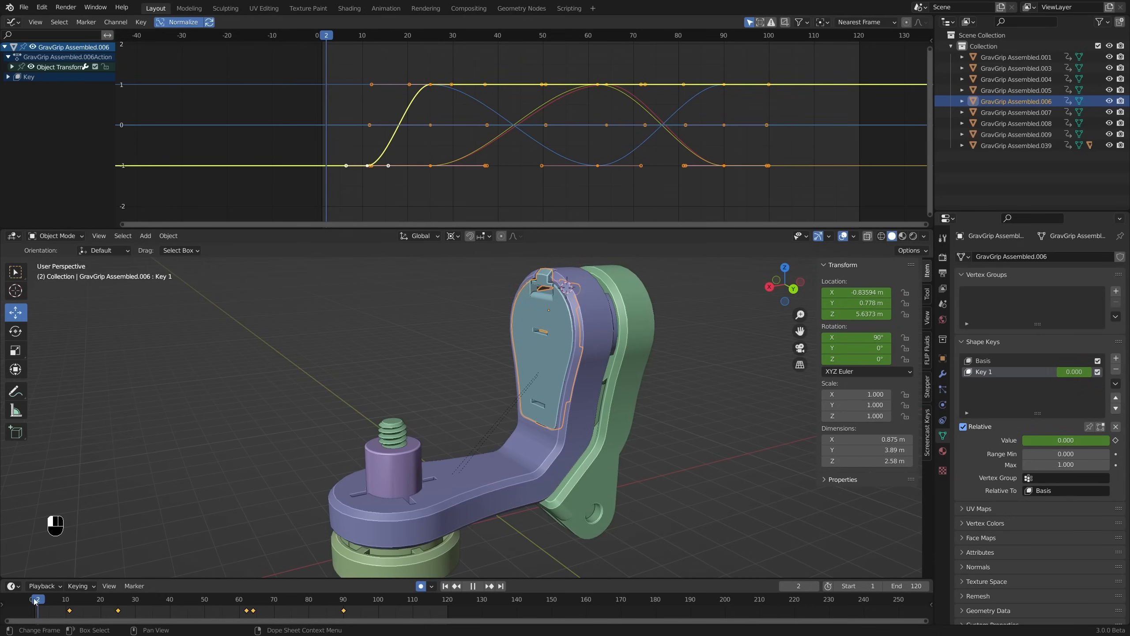
Play back the animation to check how the clip flexes as the cover plate comes off
key(space)
key(Escape)
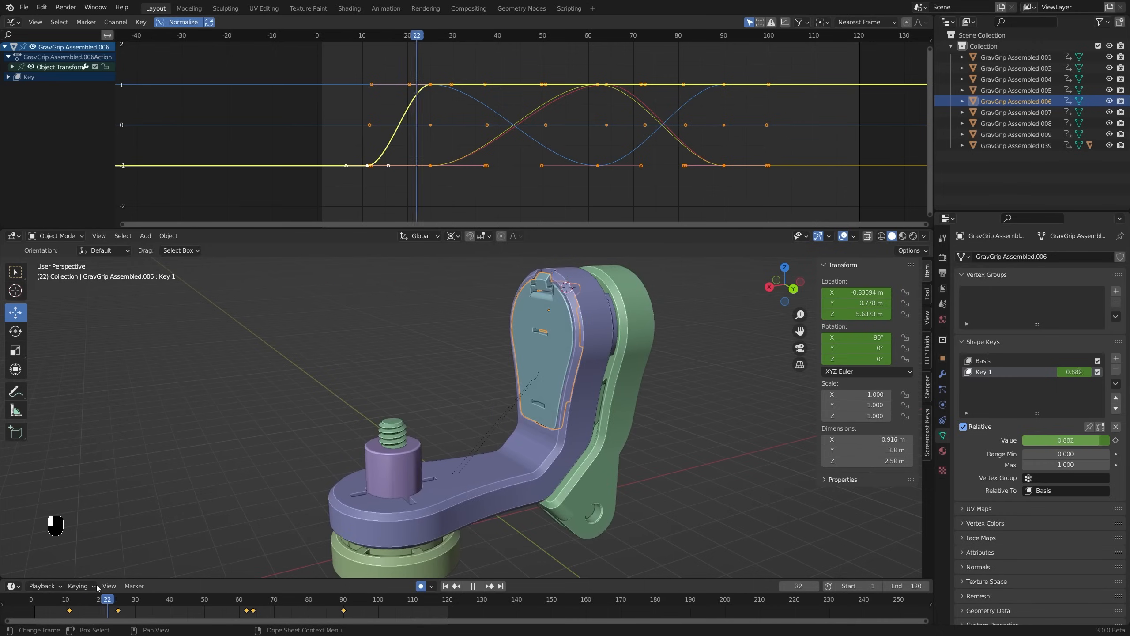
key(space)
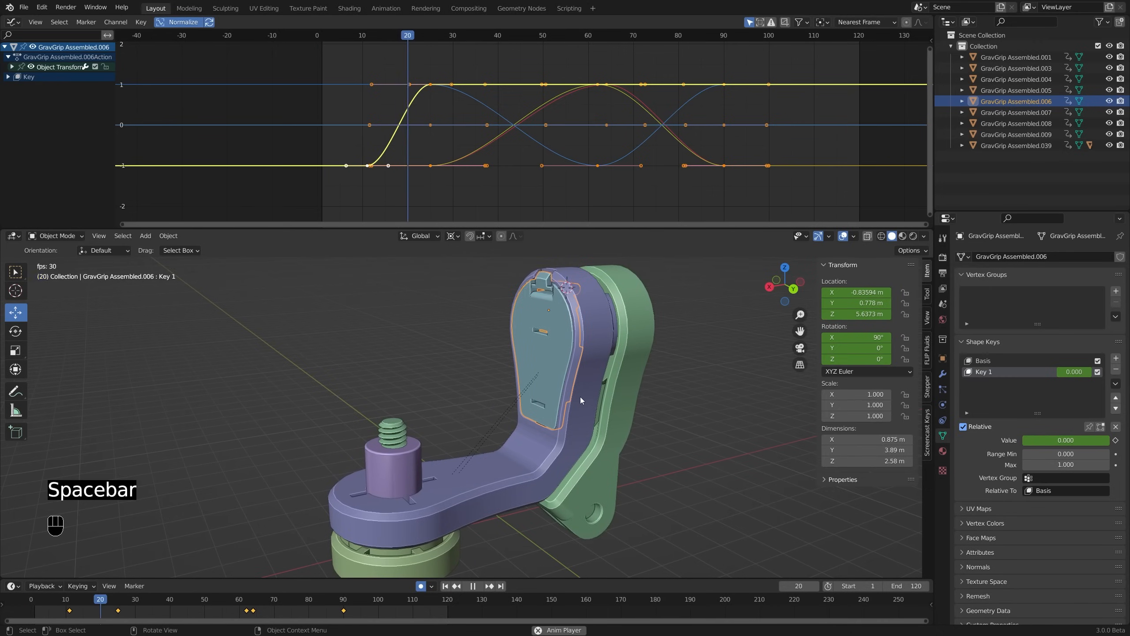
key(space)
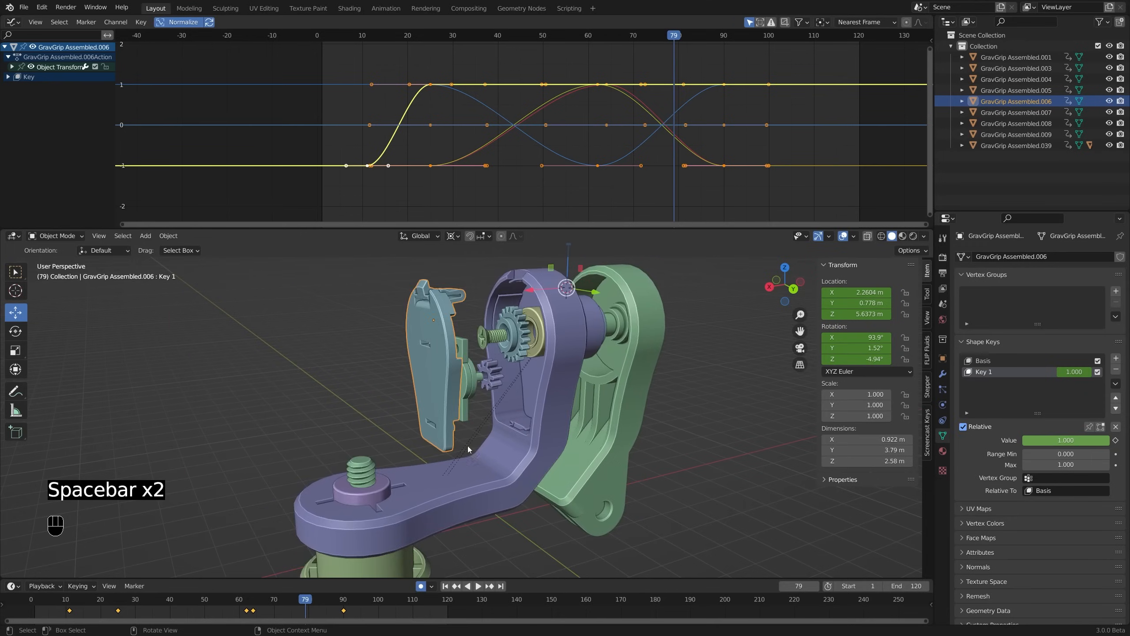
key(space)
key(space)
Keyframe the cover plate's Key 1 value at 0.000 on frame 37 and play back the animation
drag(180, 604, 160, 593)
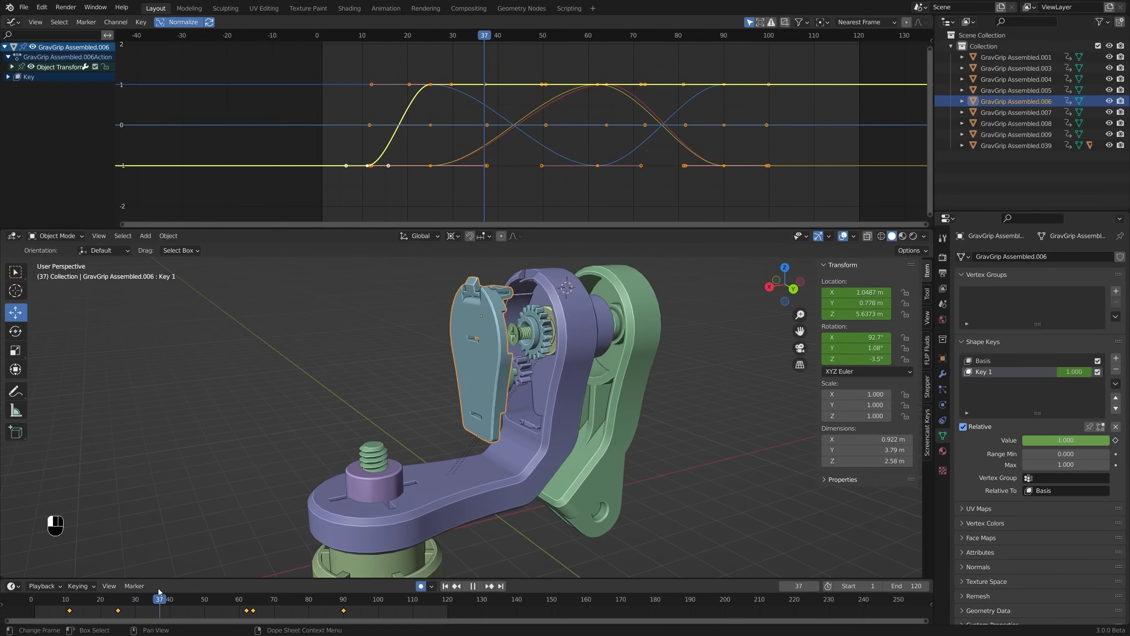
drag(1086, 440, 934, 444)
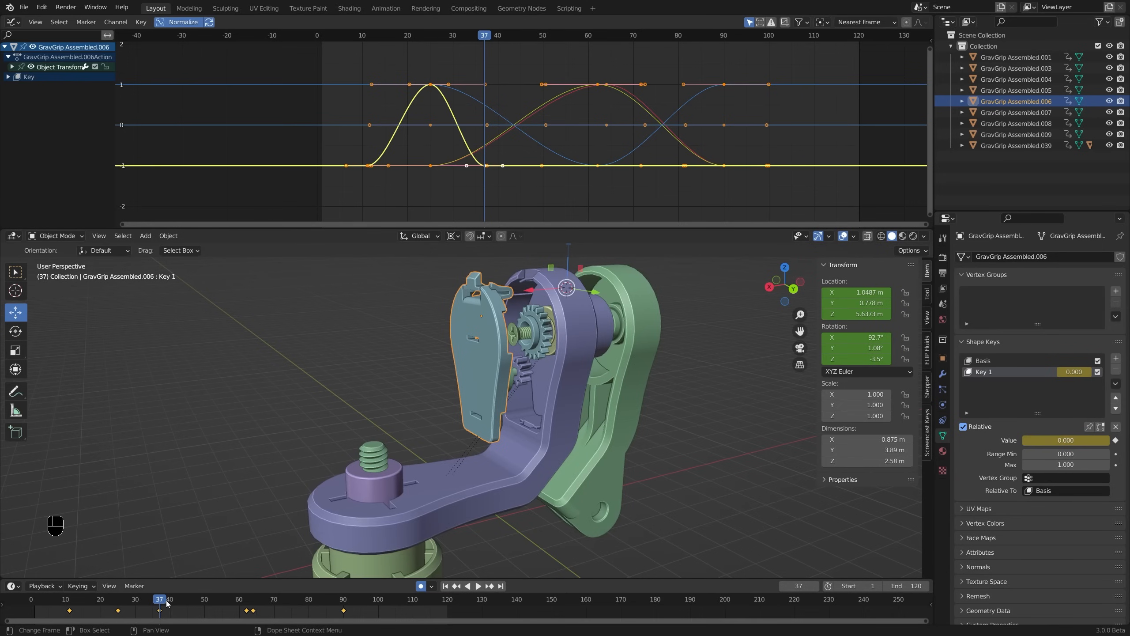
key(shift+Left)
key(space)
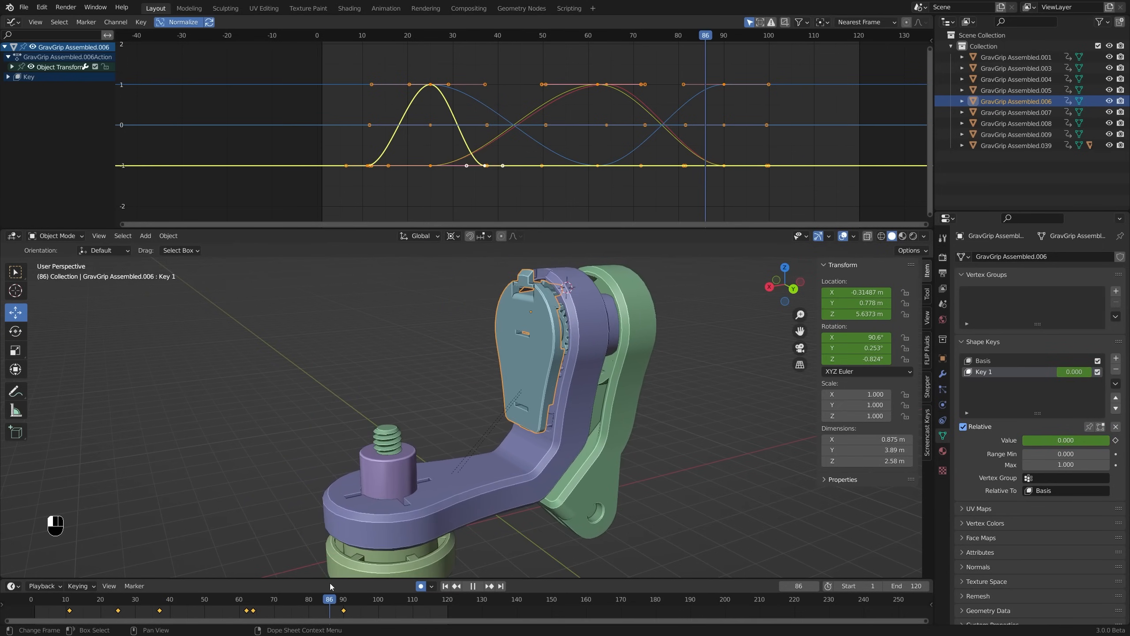
Keyframe the cover plate's Key 1 shape key value at 0.000 on frame 86 and at 1.000 on frame 90
key(space)
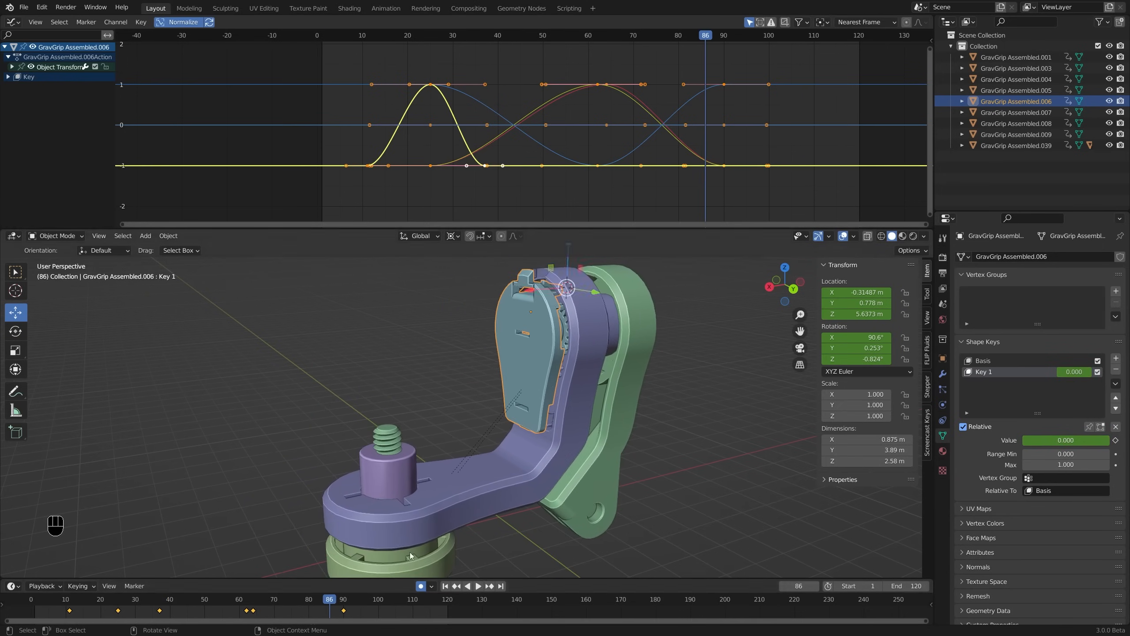
click(1116, 440)
drag(331, 602, 343, 601)
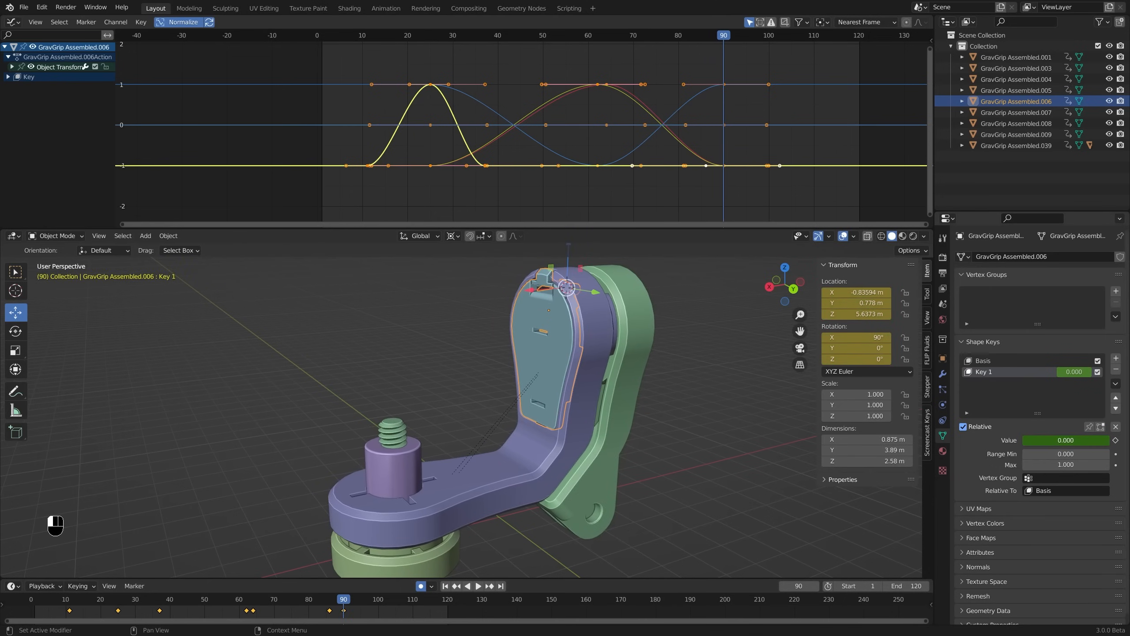
drag(1036, 440, 1108, 440)
Keyframe the cover plate's Key 1 value at 0.000 on frame 98 and play back the whole exploded view
drag(350, 600, 355, 597)
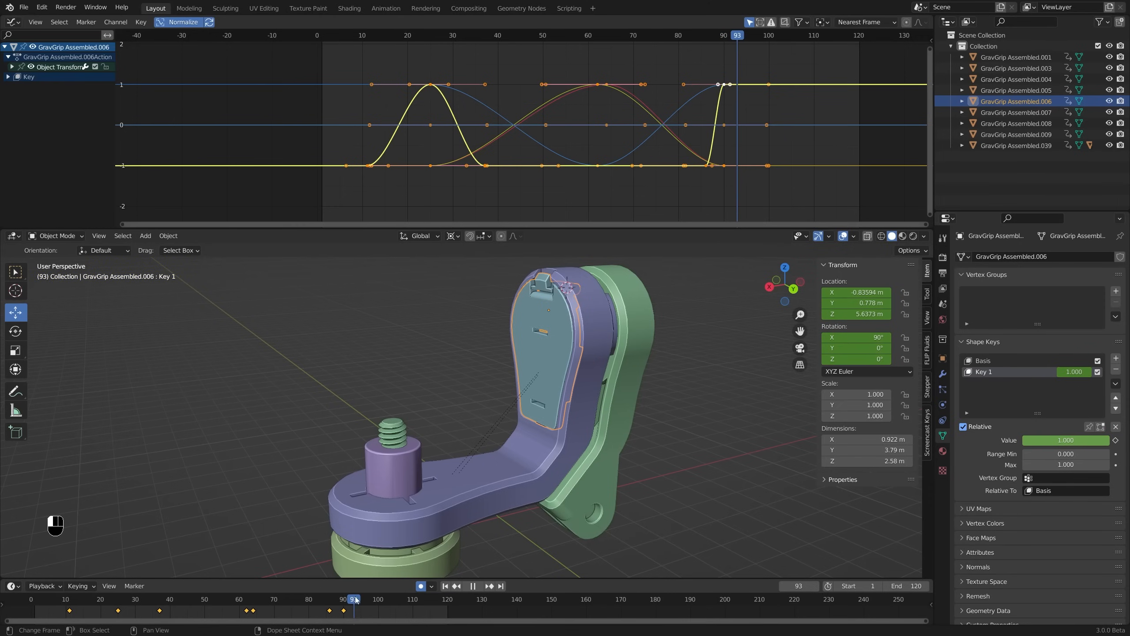
drag(1073, 441, 1022, 441)
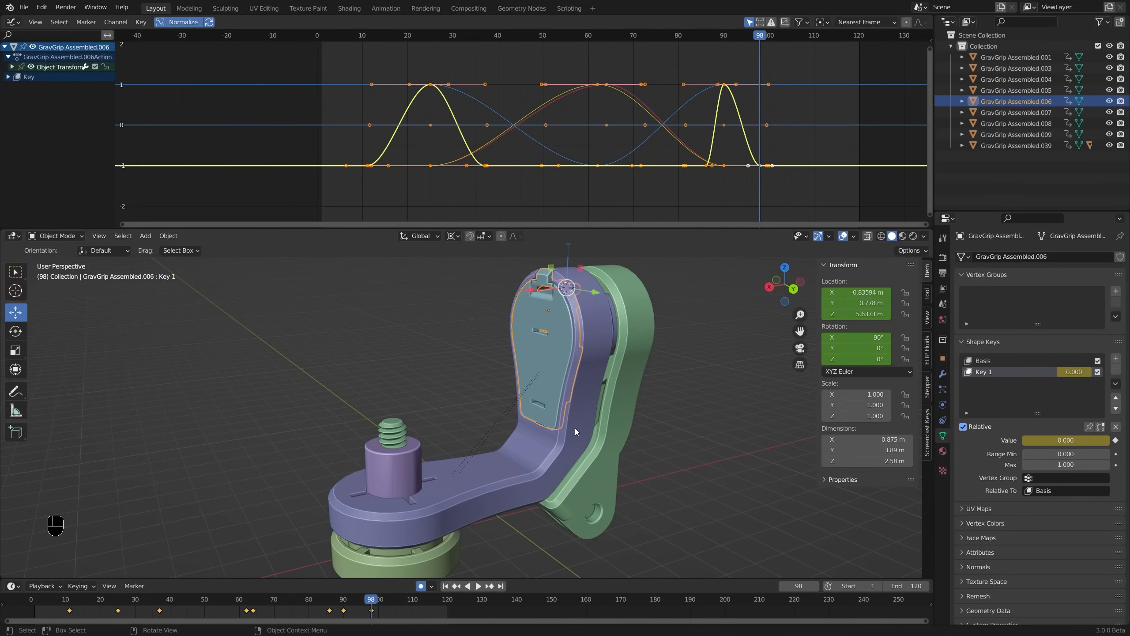
key(space)
scroll(563, 403, down, 4)
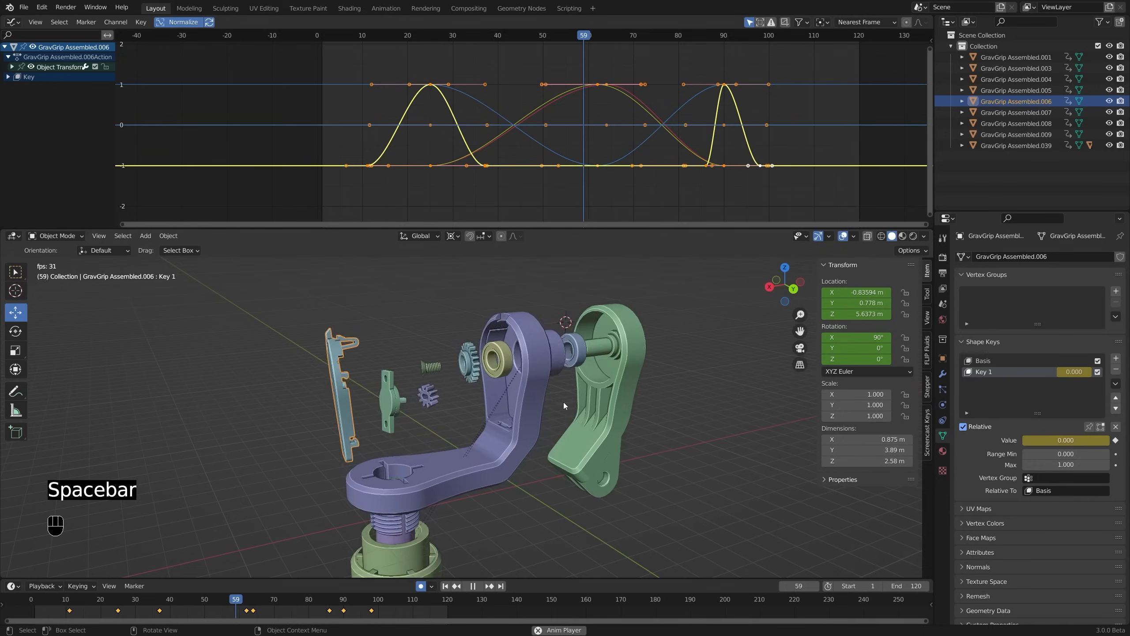
shift+middle_drag(562, 400, 574, 371)
scroll(576, 369, up, 1)
middle_drag(581, 367, 441, 338)
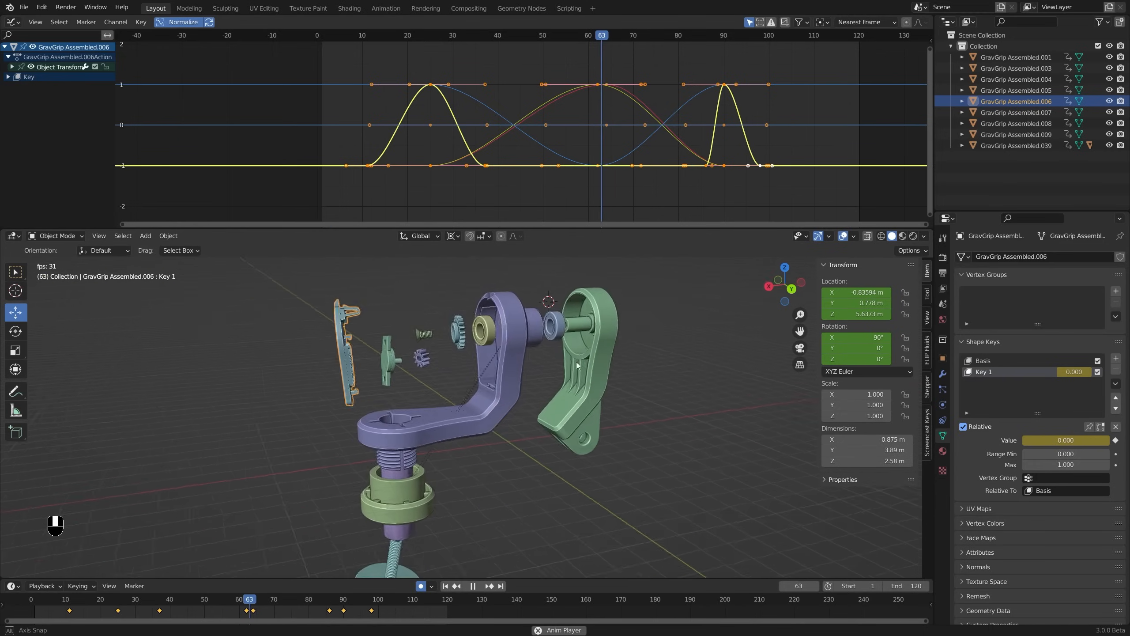
Stop the playback with the main arm selected and scrub through the animation to inspect how the parts separate
click(482, 366)
key(space)
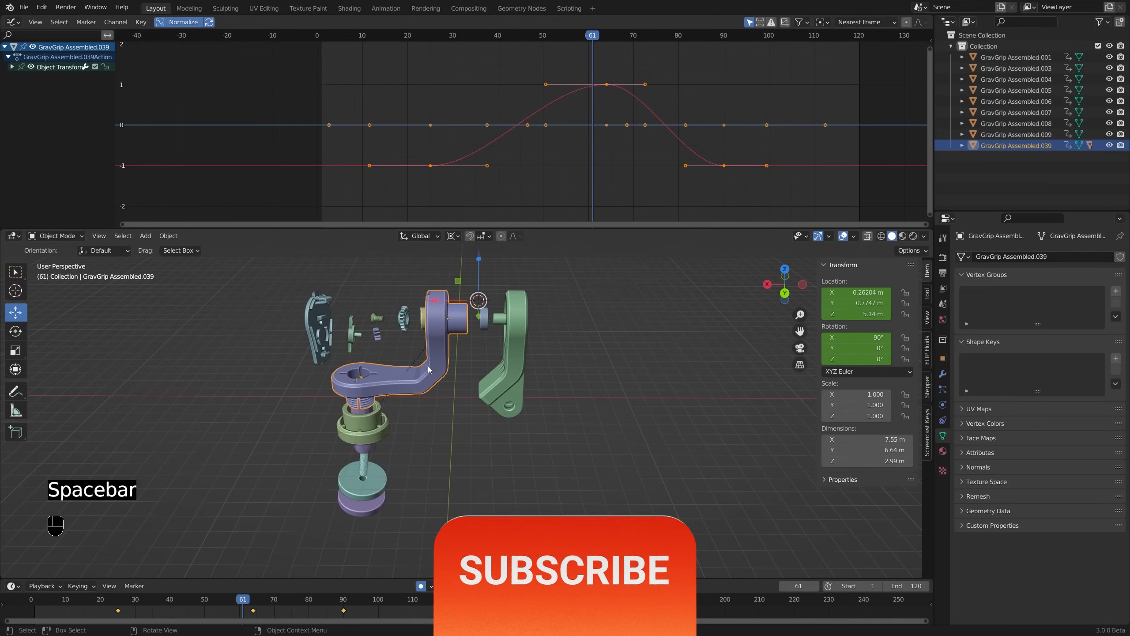
click(107, 606)
drag(105, 606, 194, 605)
middle_drag(374, 434, 499, 401)
scroll(617, 346, up, 1)
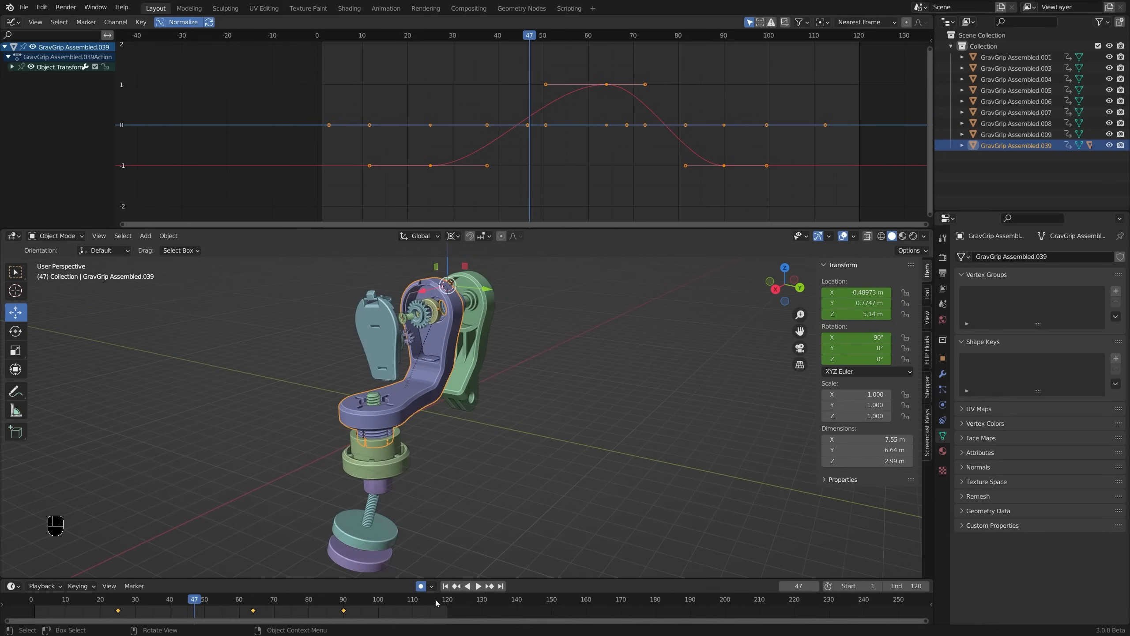
drag(66, 604, 91, 612)
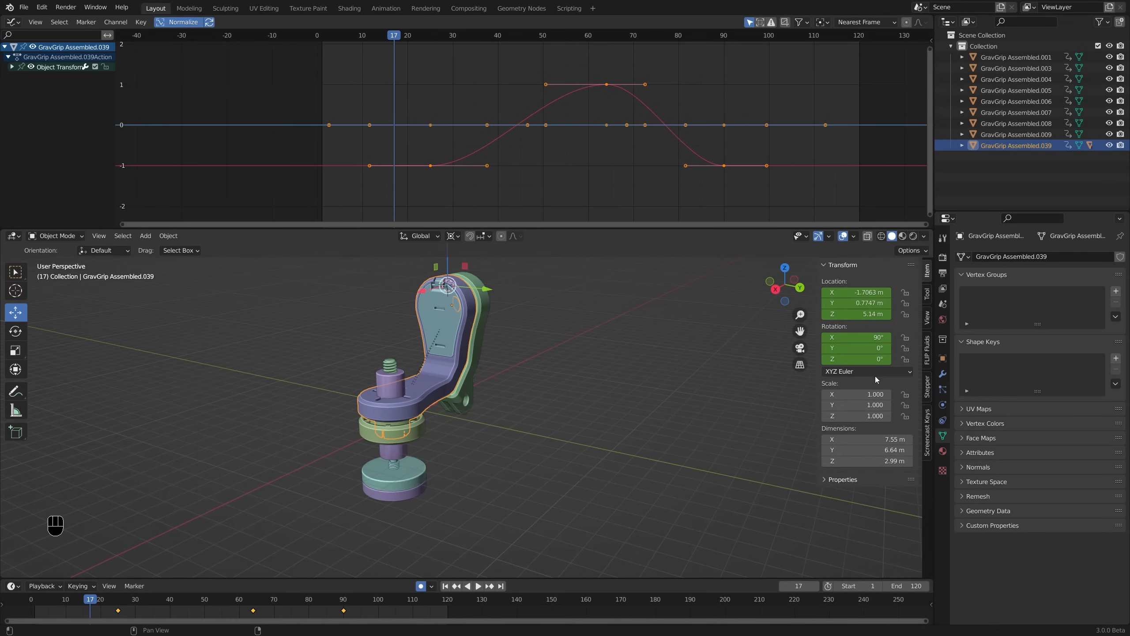
Parent the cover plate to the main arm using Object (Keep Transform)
drag(856, 347, 877, 337)
right_click(856, 337)
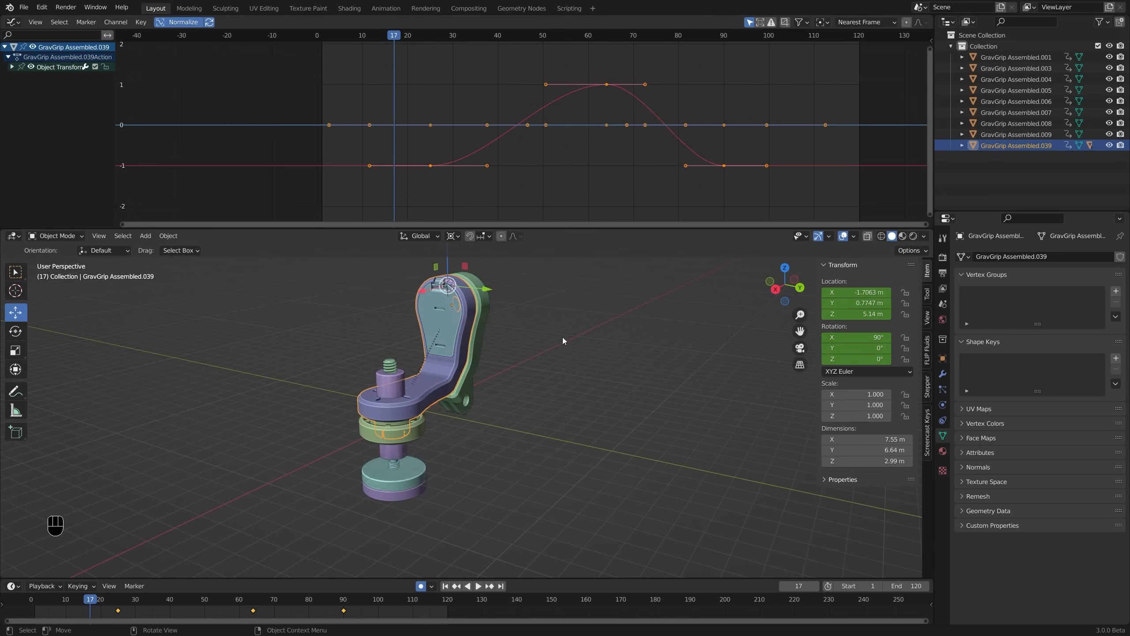
click(451, 323)
shift+click(441, 385)
key(ctrl+p)
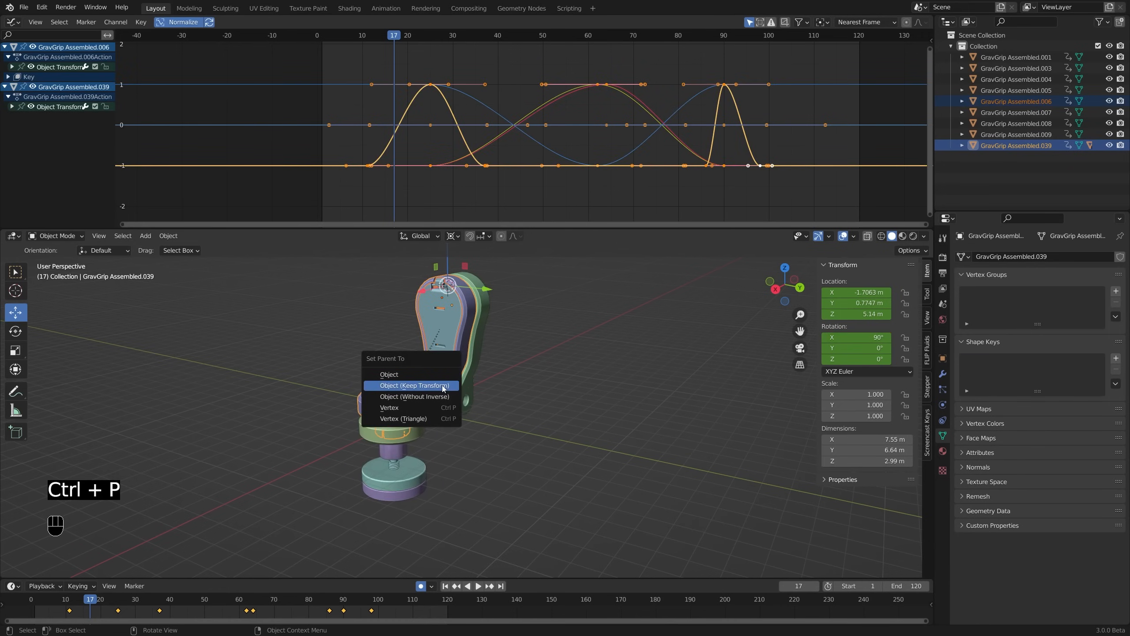
click(443, 386)
Try rotating the main arm to test whether the parented cover plate follows it
click(467, 341)
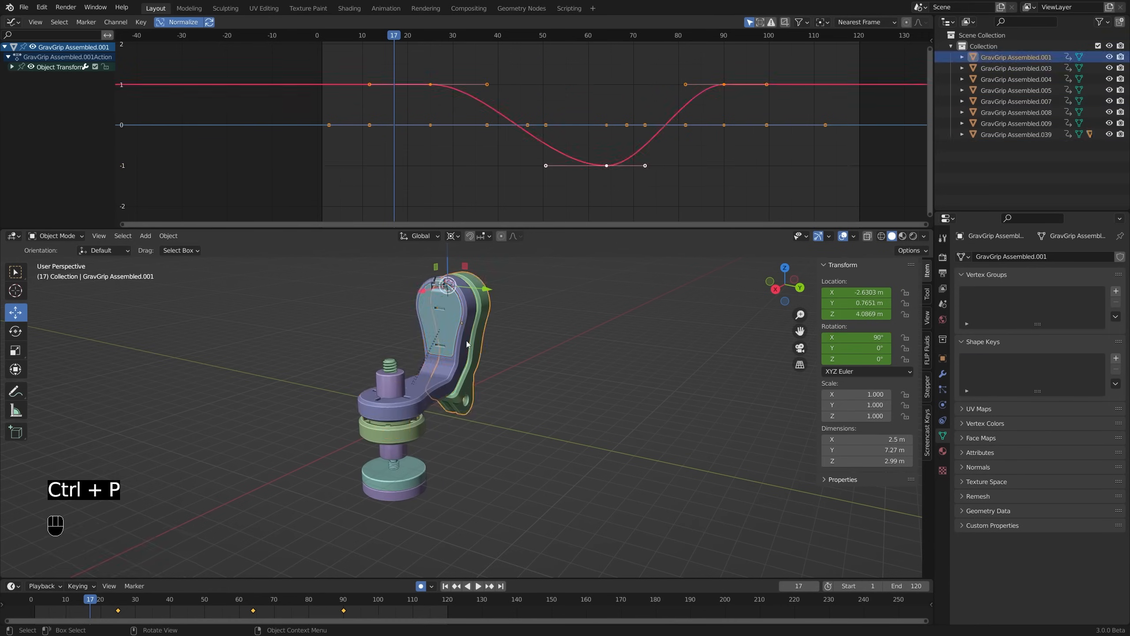
click(467, 334)
shift+middle_drag(467, 334, 455, 359)
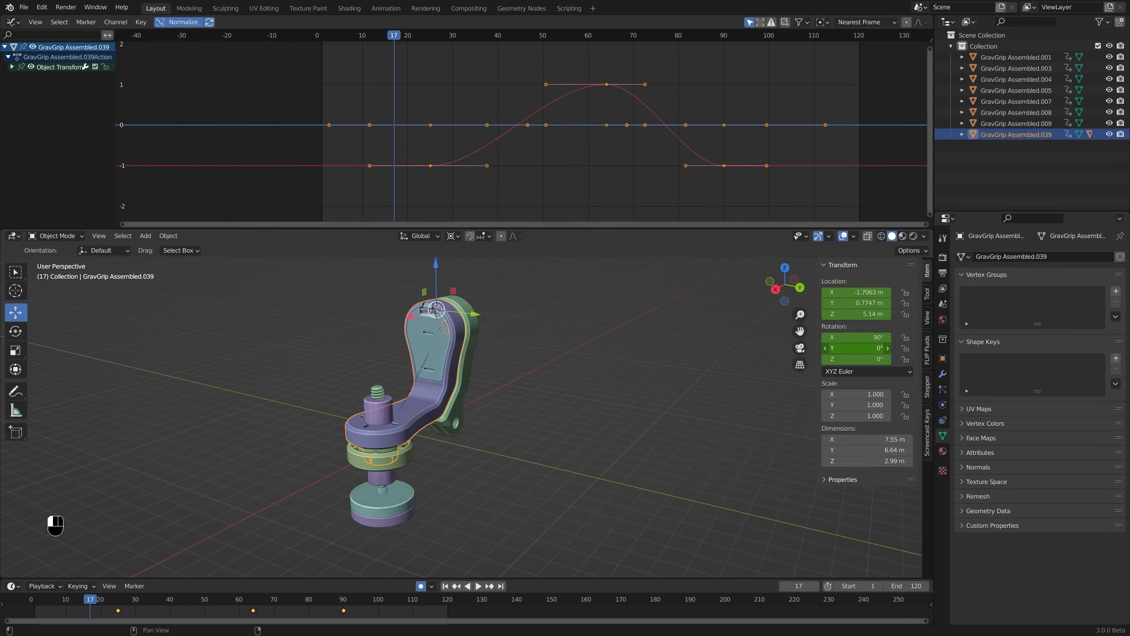
mouse_move(870, 348)
mouse_down()
mouse_move(819, 348)
mouse_move(863, 337)
mouse_up()
right_click(818, 348)
right_click(863, 337)
scroll(592, 341, down, 2)
middle_drag(694, 335, 585, 392)
key(a)
click(528, 393)
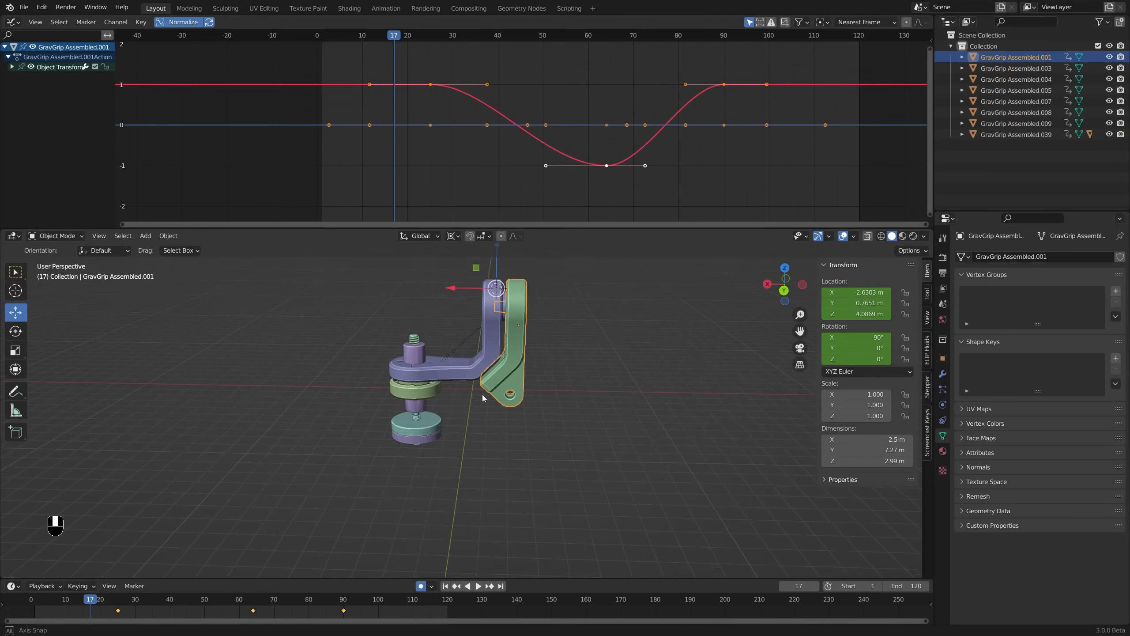
middle_drag(482, 394, 519, 415)
middle_drag(562, 415, 524, 416)
Add a cube empty at the 3D cursor near the arm's upper joint and delete it again
key(shift+a)
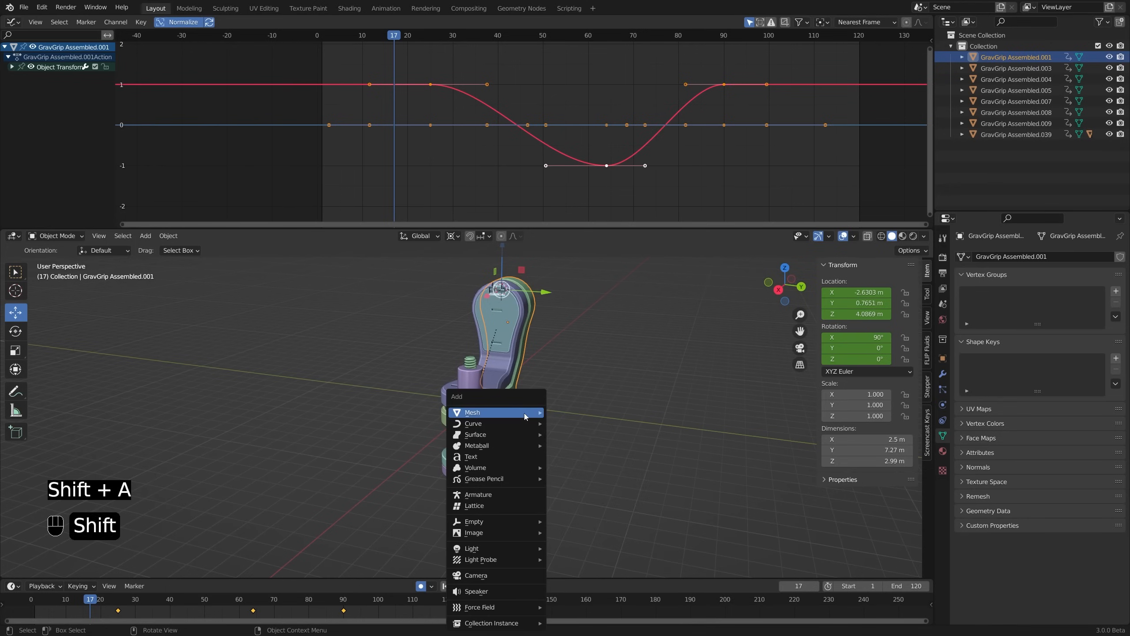
mouse_move(498, 521)
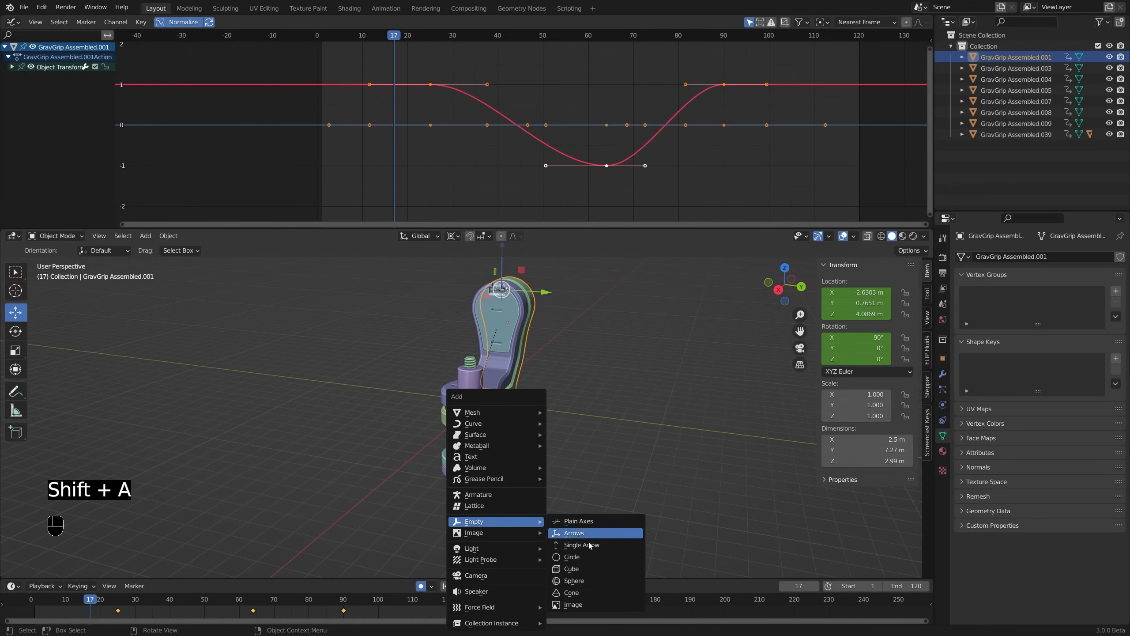
click(598, 567)
middle_drag(588, 371, 467, 355)
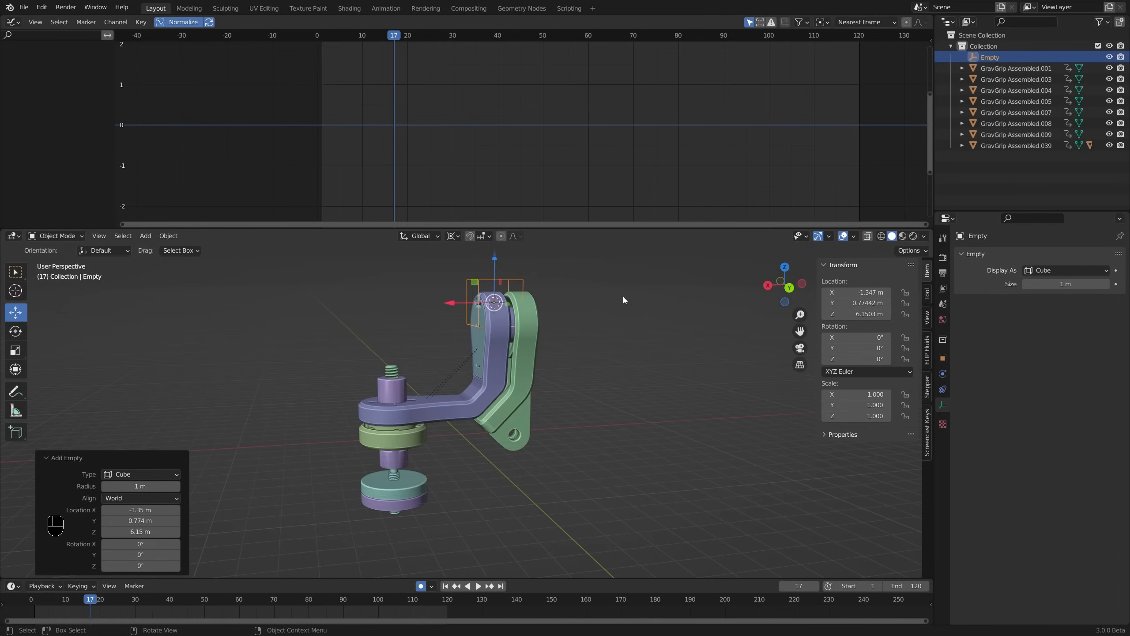
key(x)
click(548, 311)
Enlarge the 3D viewport and select all stabilizer parts together with all of their animation keyframes
shift+middle_drag(339, 360, 491, 364)
scroll(382, 347, down, 1)
drag(665, 224, 666, 208)
scroll(584, 339, down, 3)
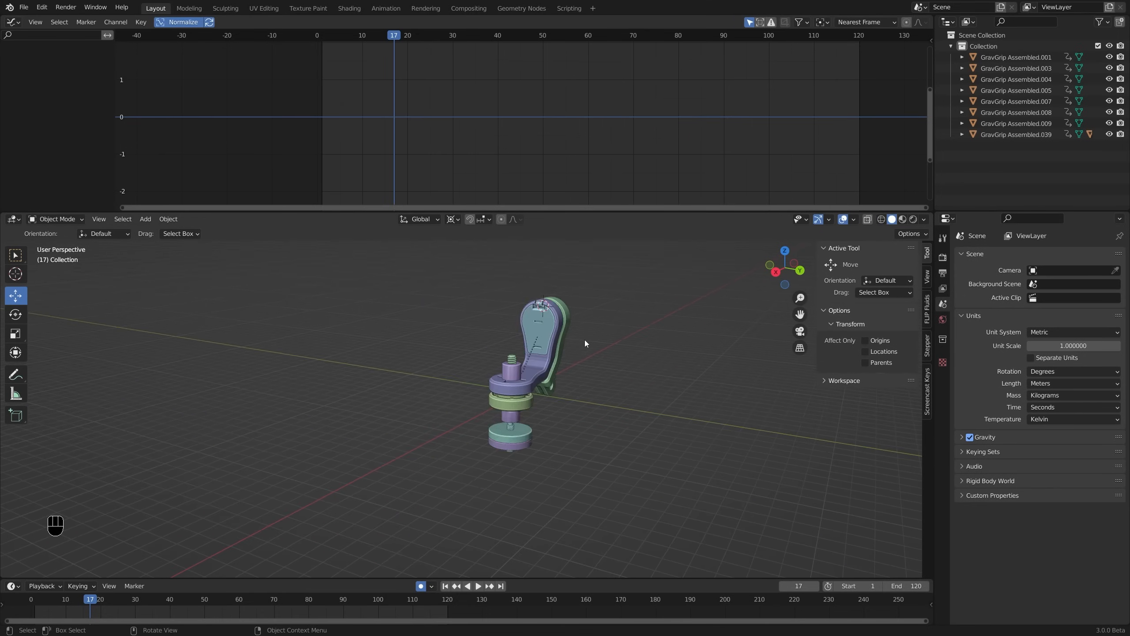
key(a)
middle_drag(585, 339, 549, 334)
middle_drag(568, 289, 553, 305)
scroll(581, 76, up, 3)
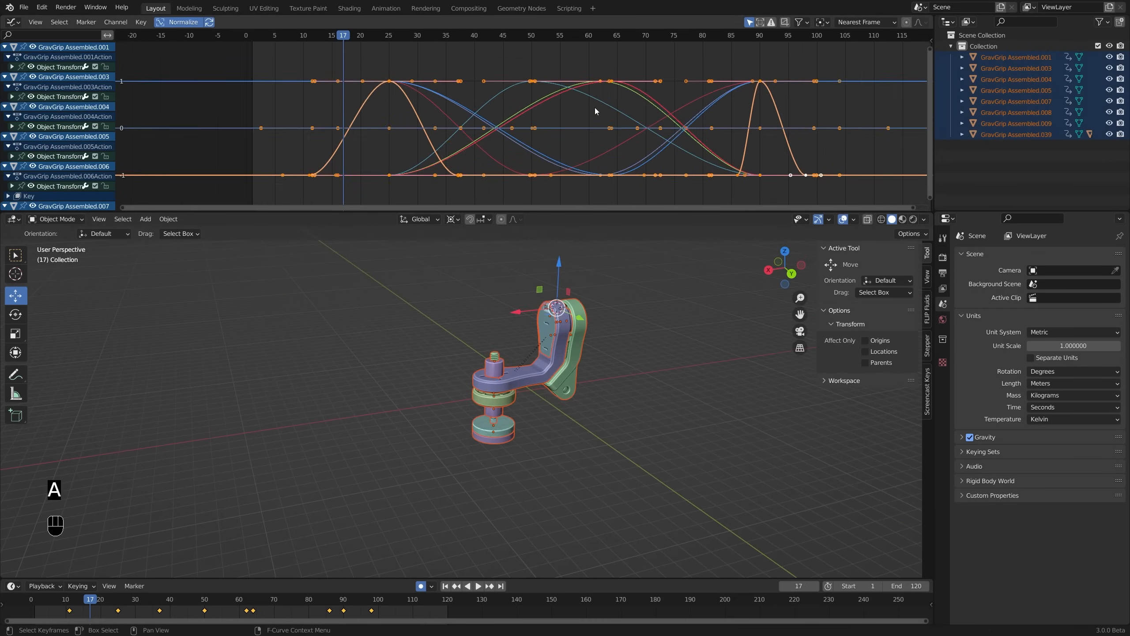
scroll(595, 108, down, 2)
key(a)
key(alt+a)
key(a)
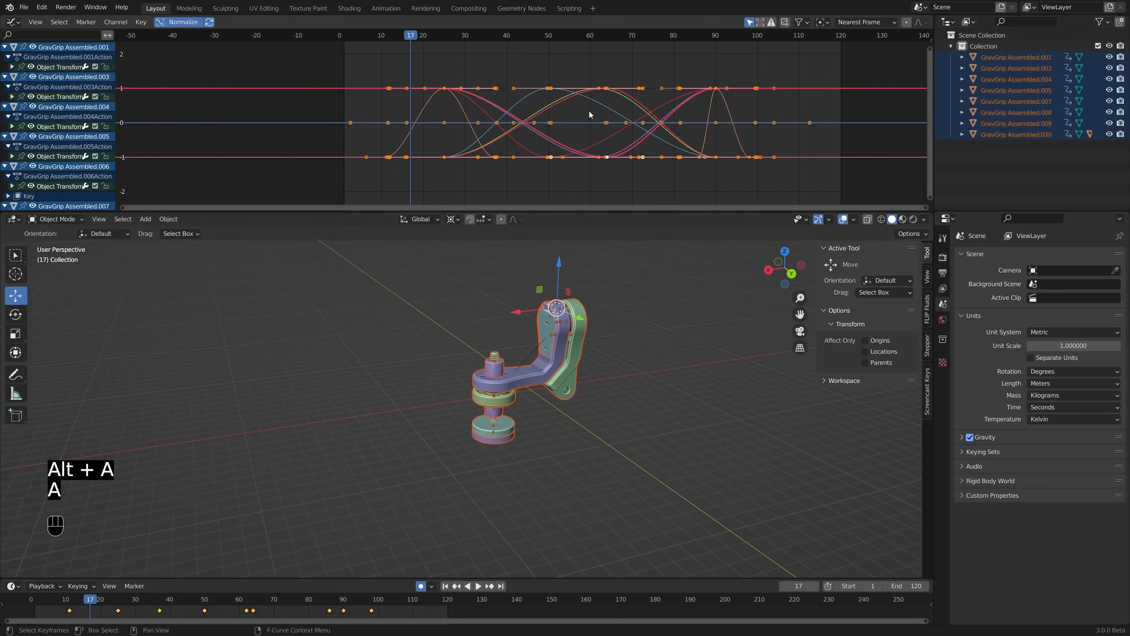
Try Elastic interpolation on all selected keyframes and play back the animation
key(t)
click(562, 153)
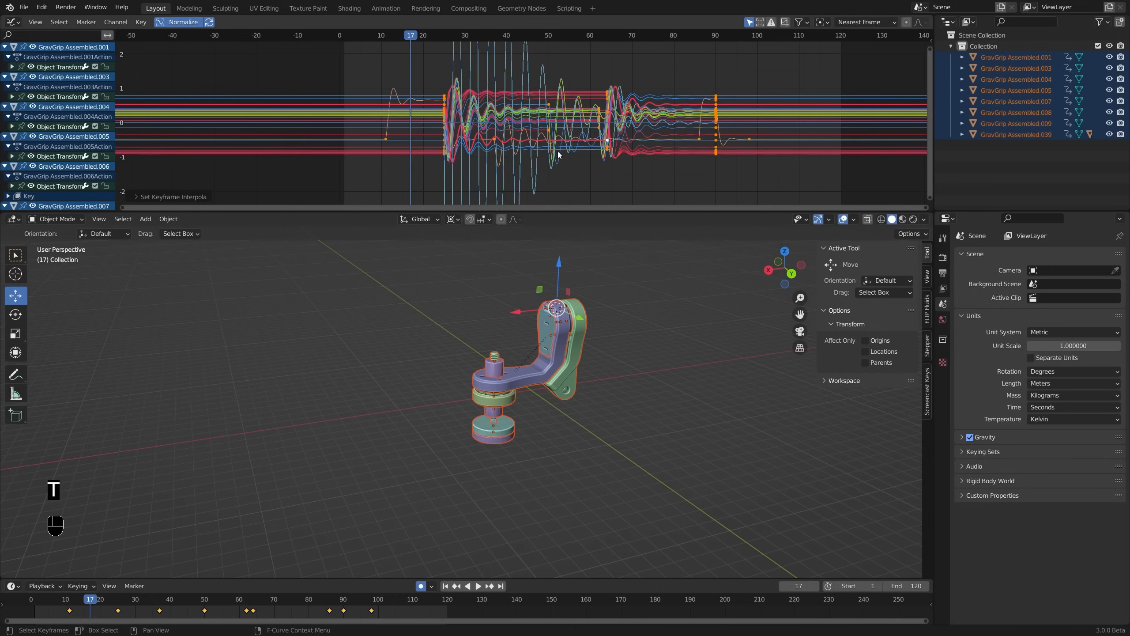
scroll(525, 142, down, 1)
key(space)
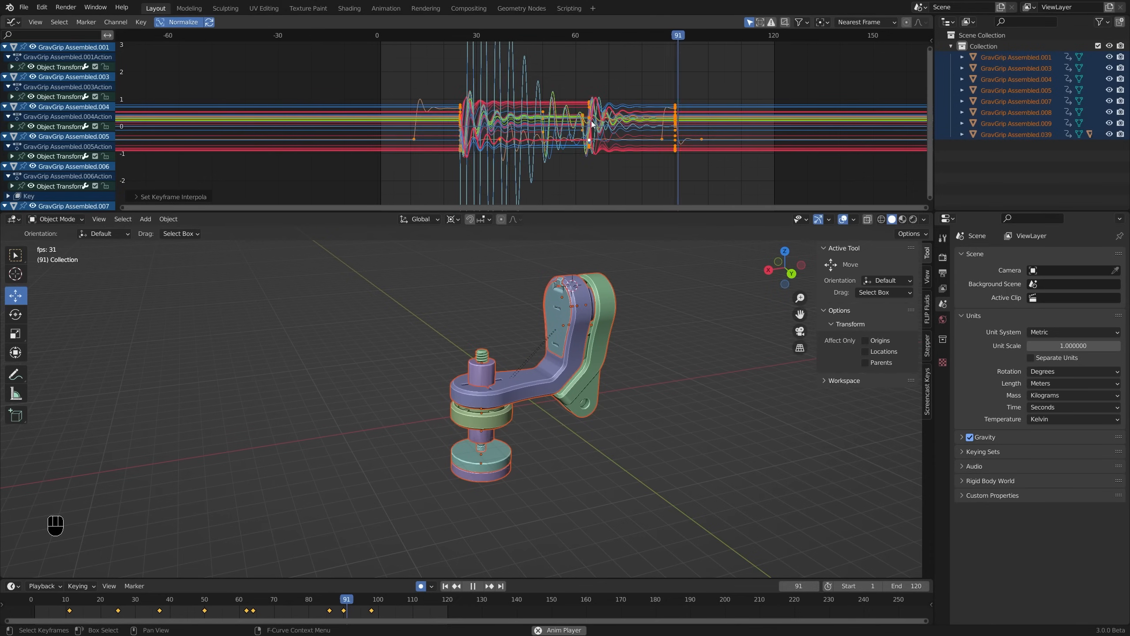
Try Bounce interpolation on all selected keyframes and set them back to Bezier
key(t)
click(563, 110)
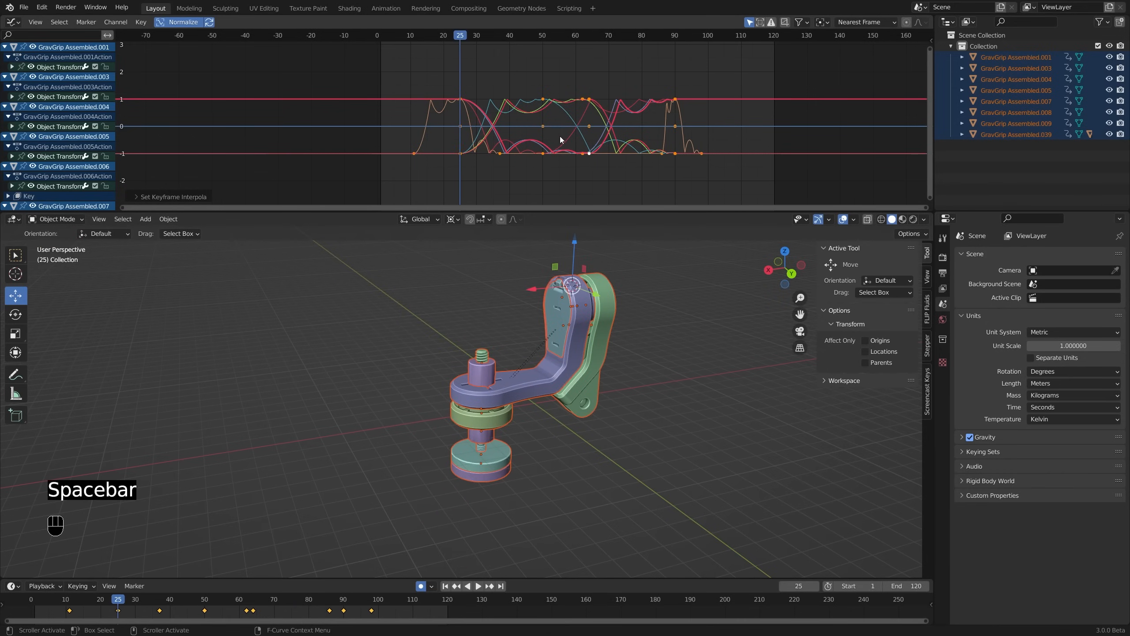
key(t)
click(358, 150)
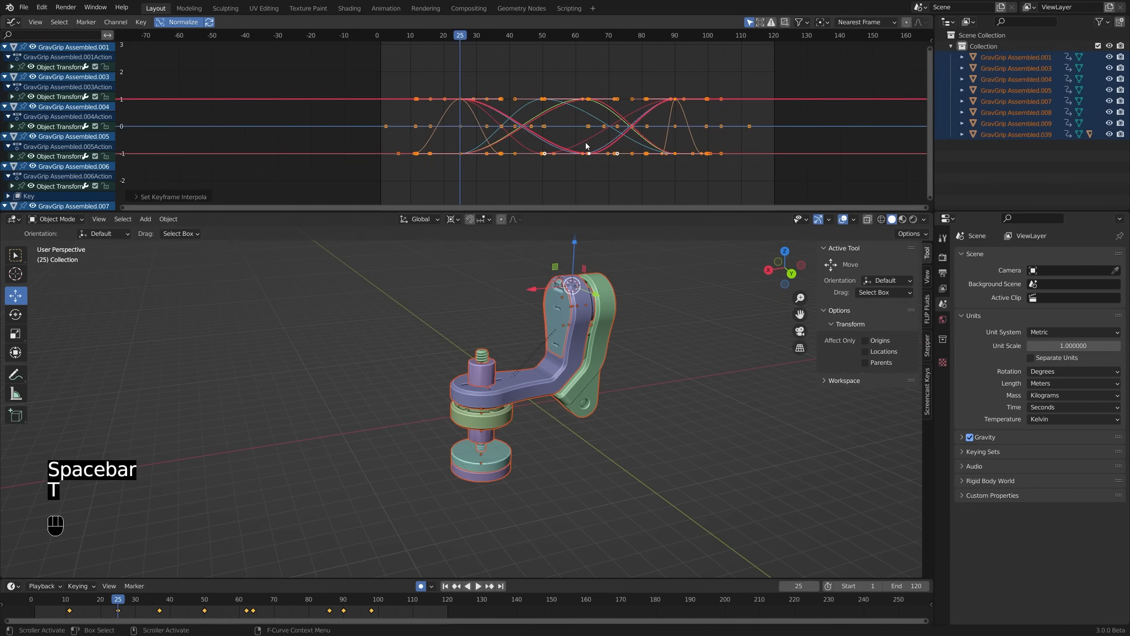
Play back the finished animation with nothing selected and view the stabilizer from several angles
key(space)
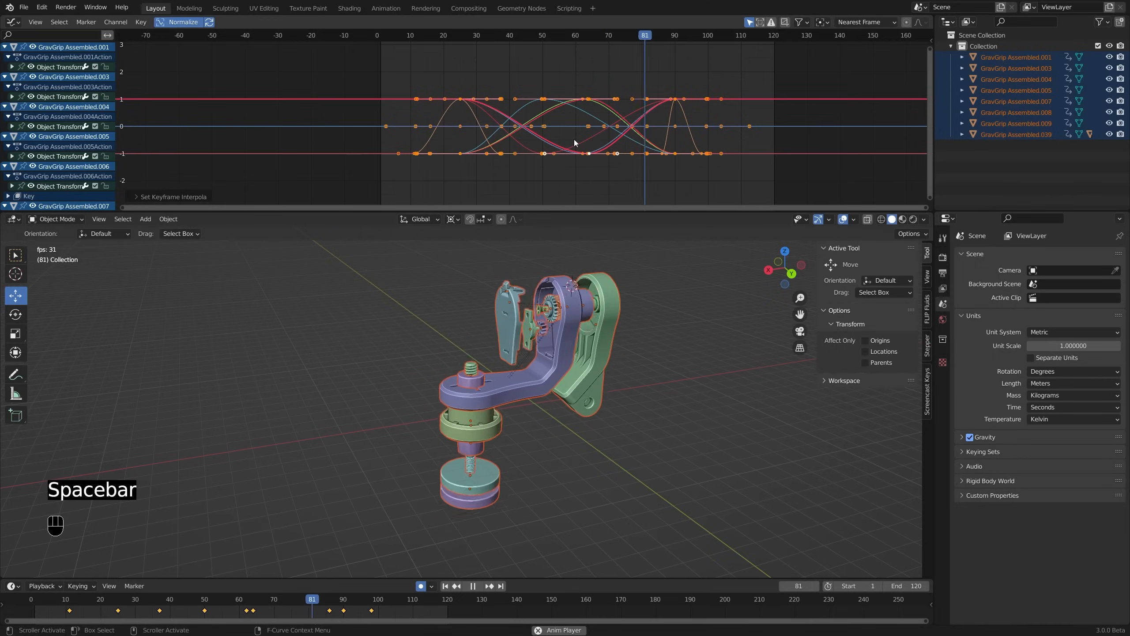
key(alt+a)
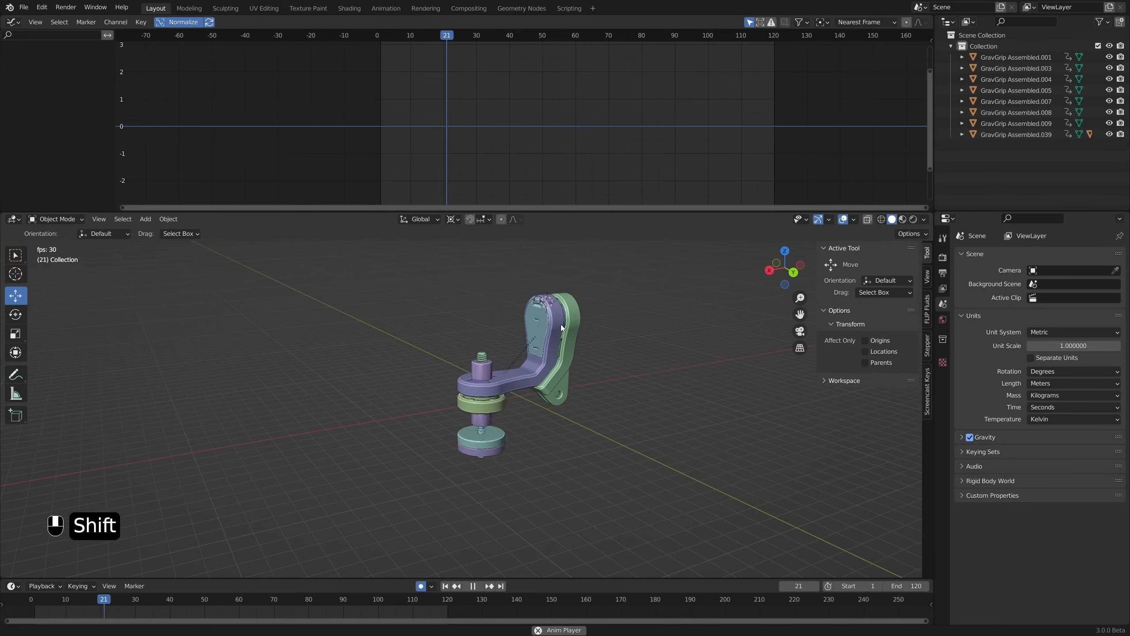
middle_drag(561, 324, 538, 329)
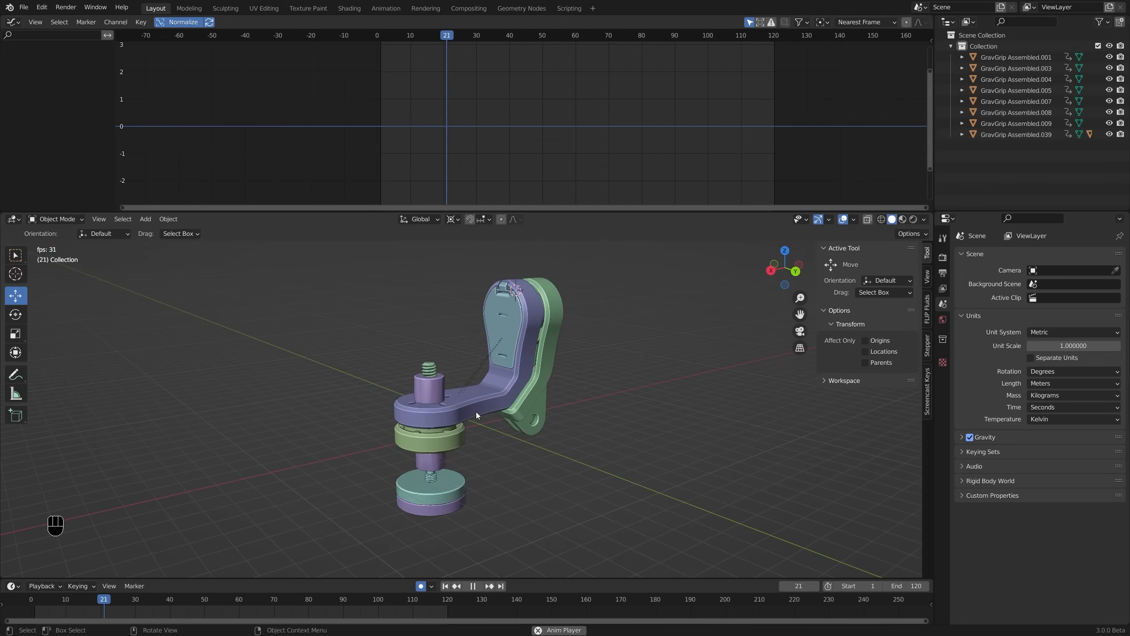
middle_drag(476, 412, 559, 381)
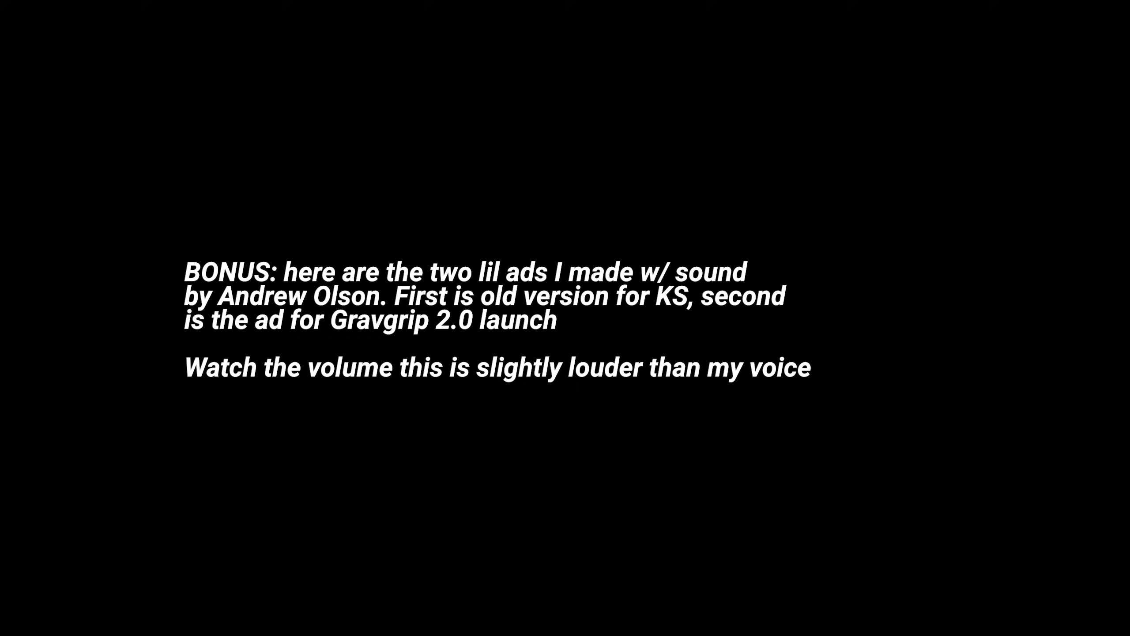